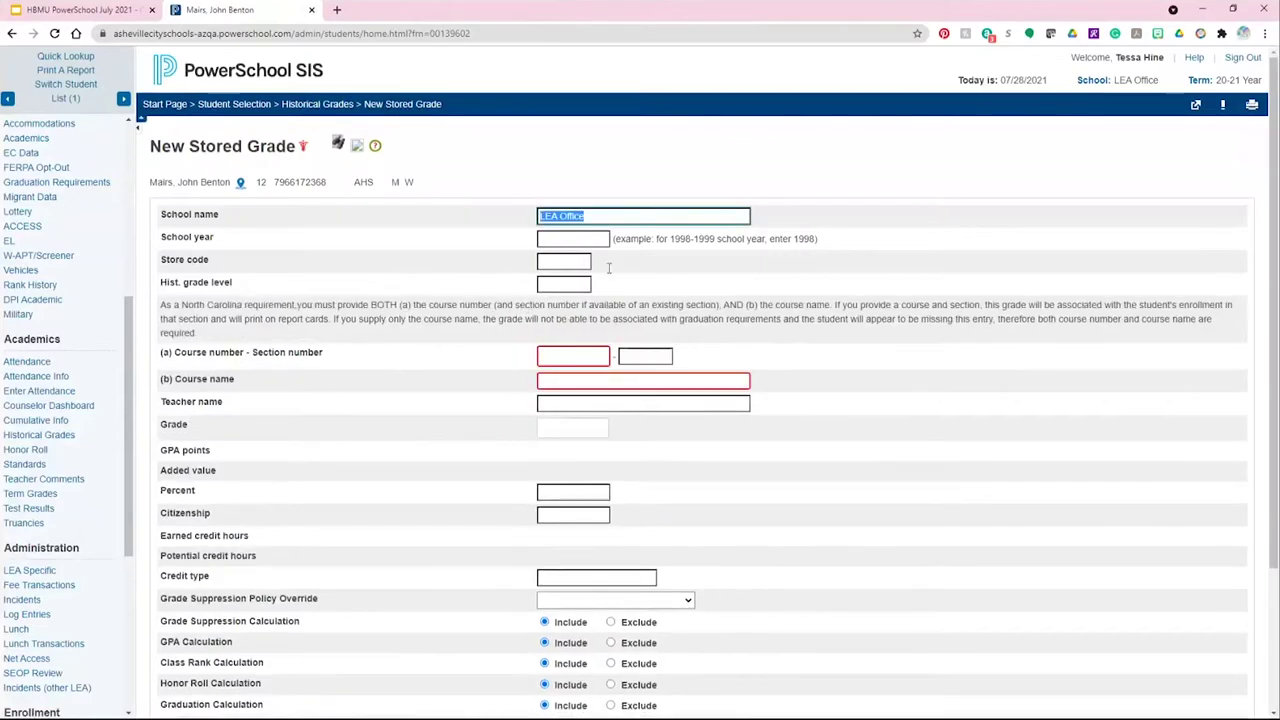
- Switch the working school to Asheville High and search for the student by last name
{"action": "left_click", "coordinate": [1101, 81]}
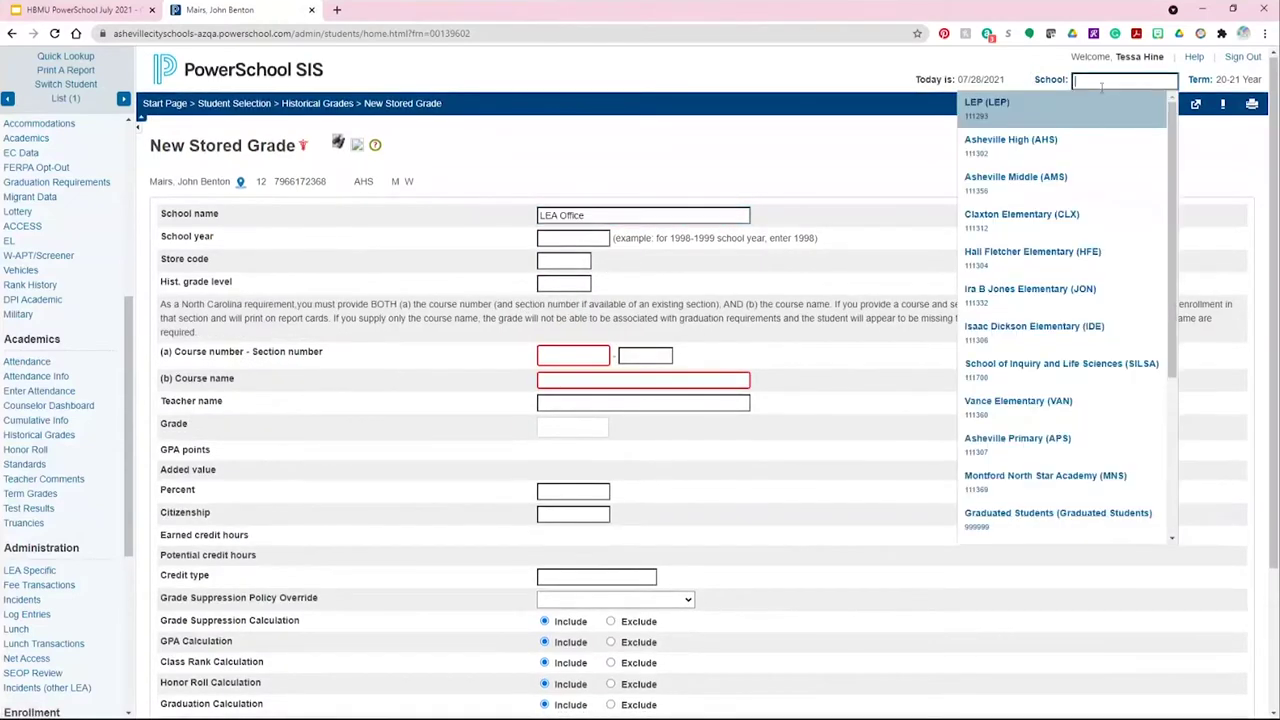
{"action": "left_click", "coordinate": [1088, 140]}
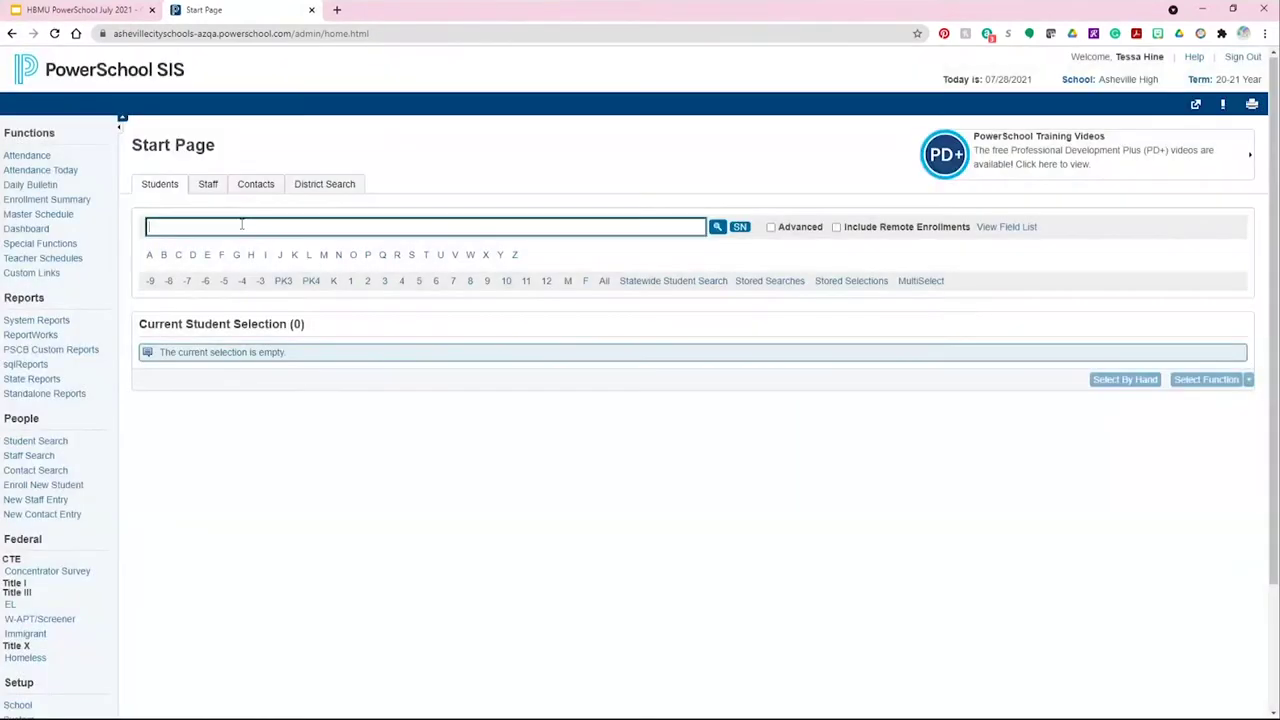
{"action": "left_click", "coordinate": [241, 225]}
{"action": "type", "text": "Mairs"}
{"action": "key", "text": "Return"}
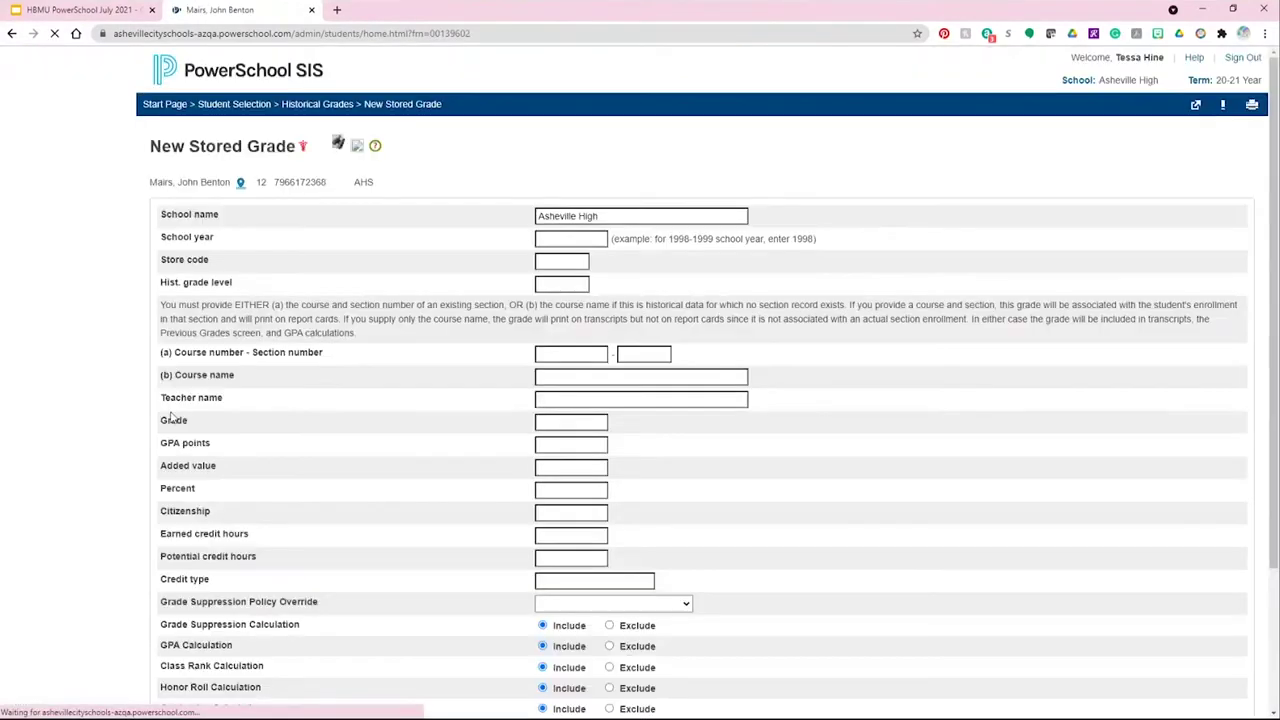
- Enter school year 2020, store code F1, grade level 12 and course 21032X0Z, High School Math I NCVPS
{"action": "key", "text": "Tab"}
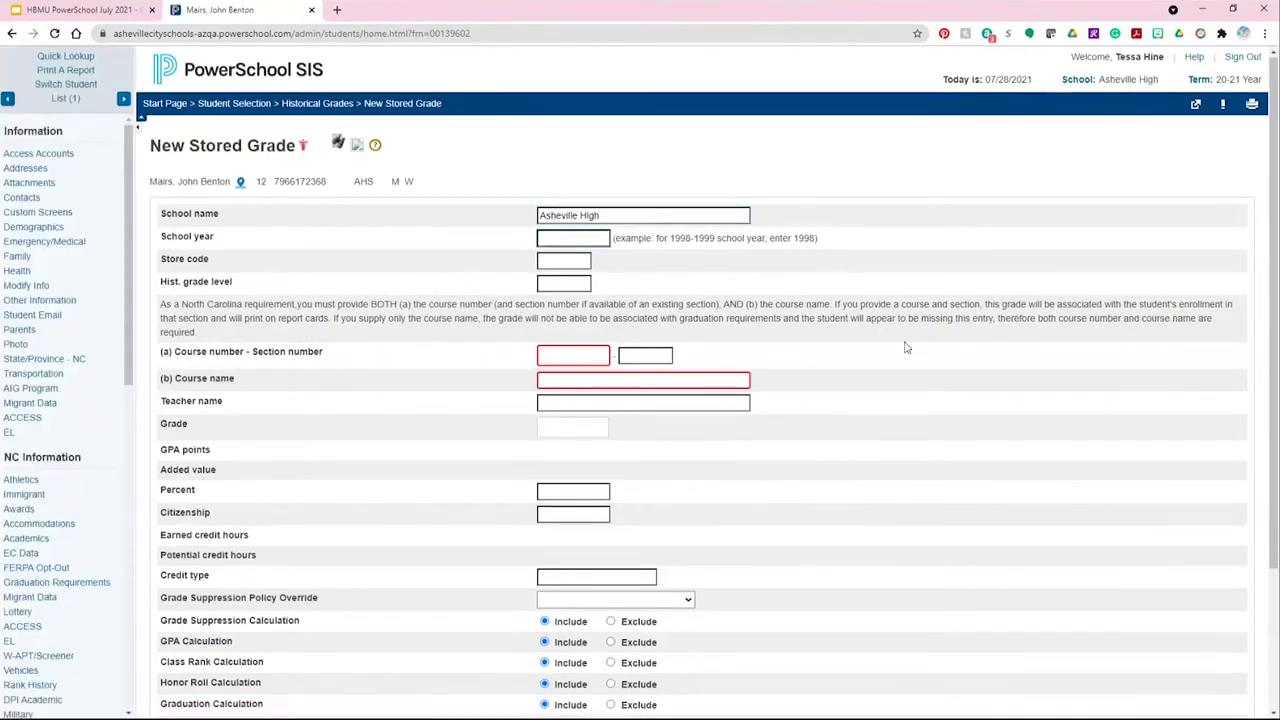
{"action": "key", "text": "Tab"}
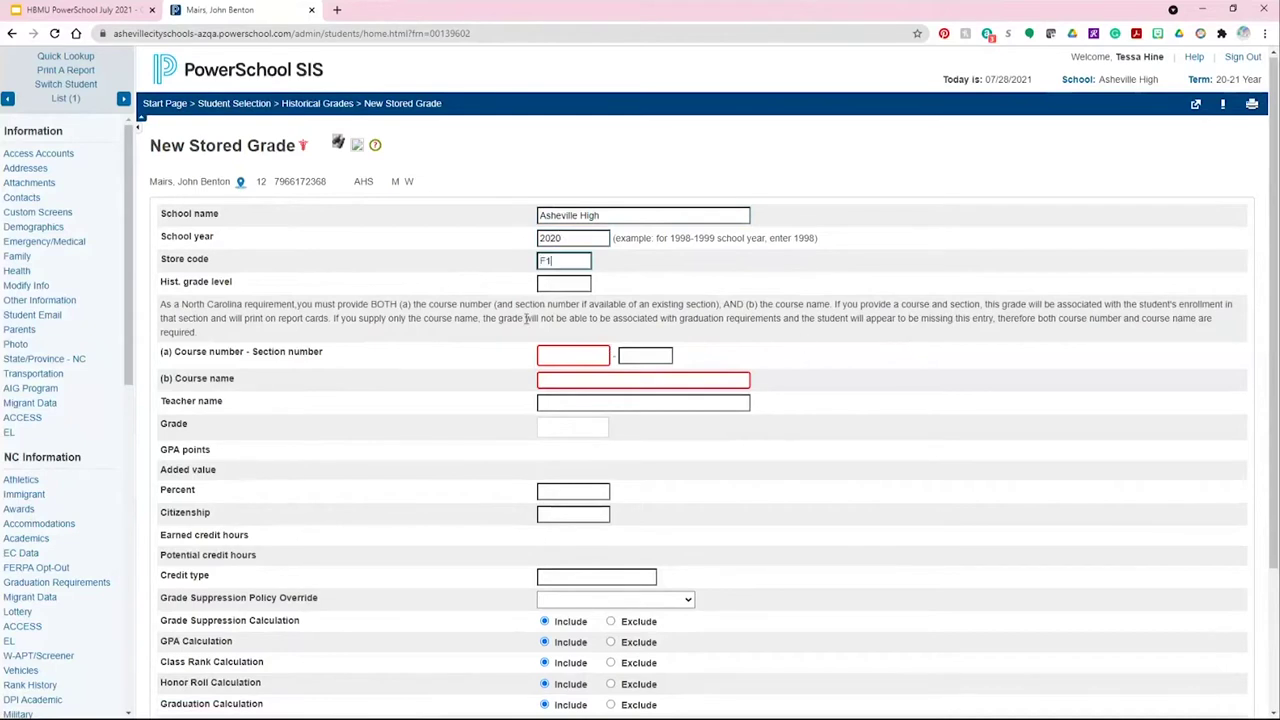
{"action": "key", "text": "Tab"}
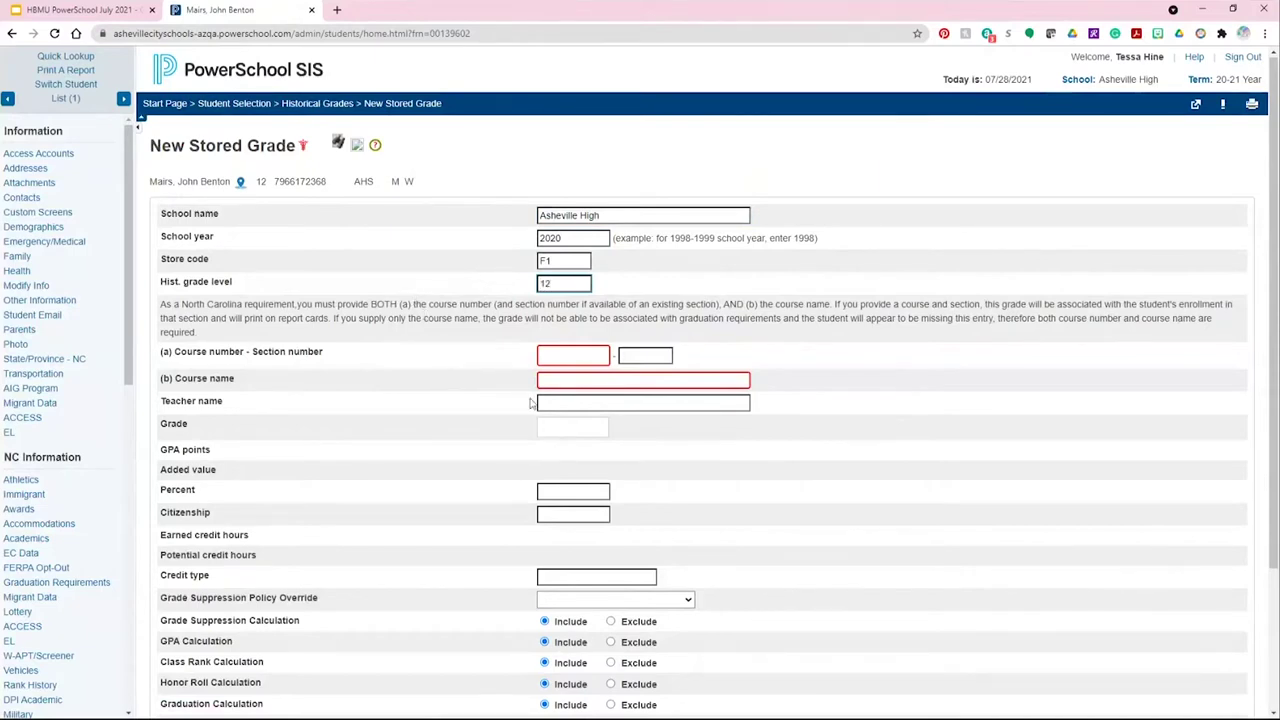
{"action": "scroll", "coordinate": [440, 297], "scroll_direction": "down", "scroll_amount": 2}
{"action": "key", "text": "Tab"}
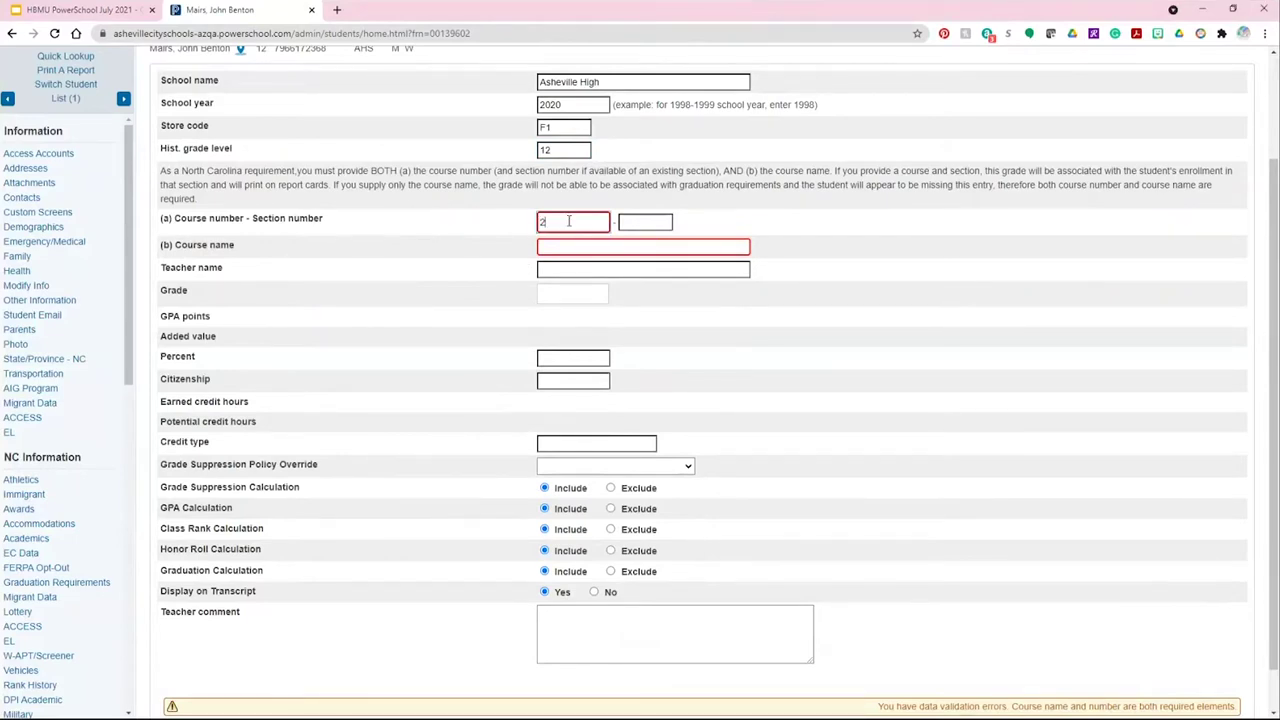
{"action": "type", "text": "1"}
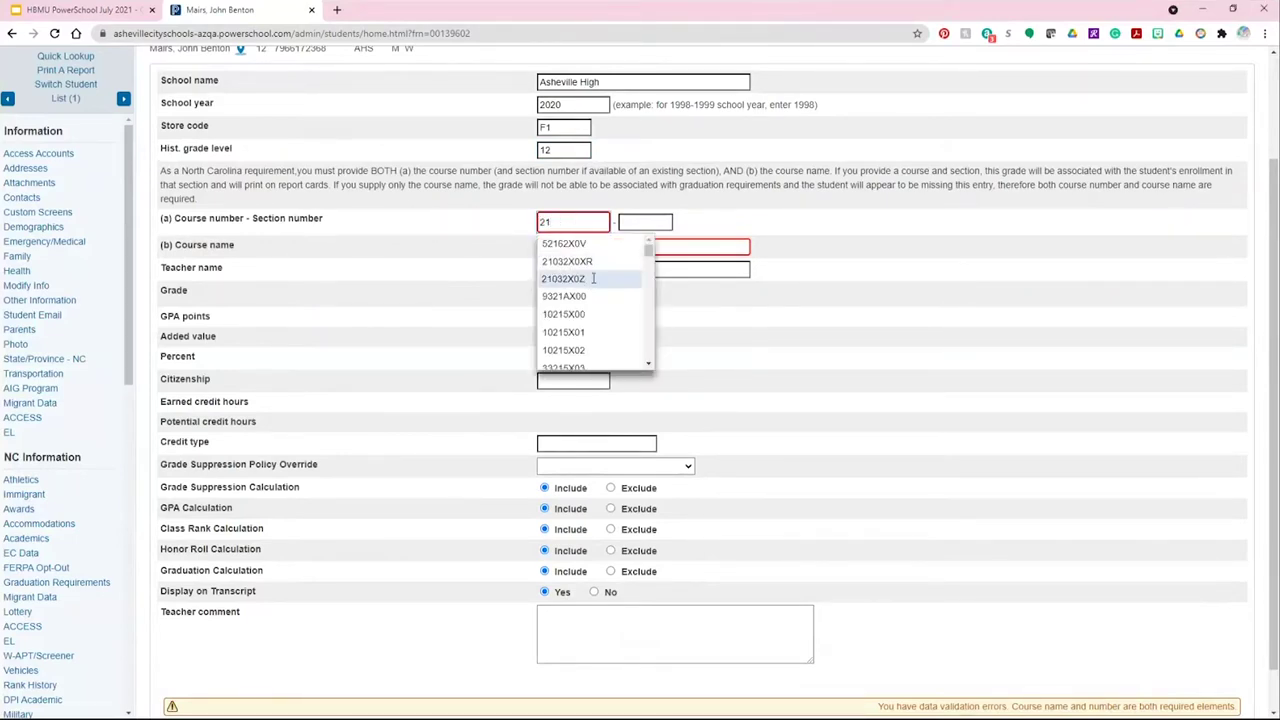
{"action": "left_click", "coordinate": [590, 280]}
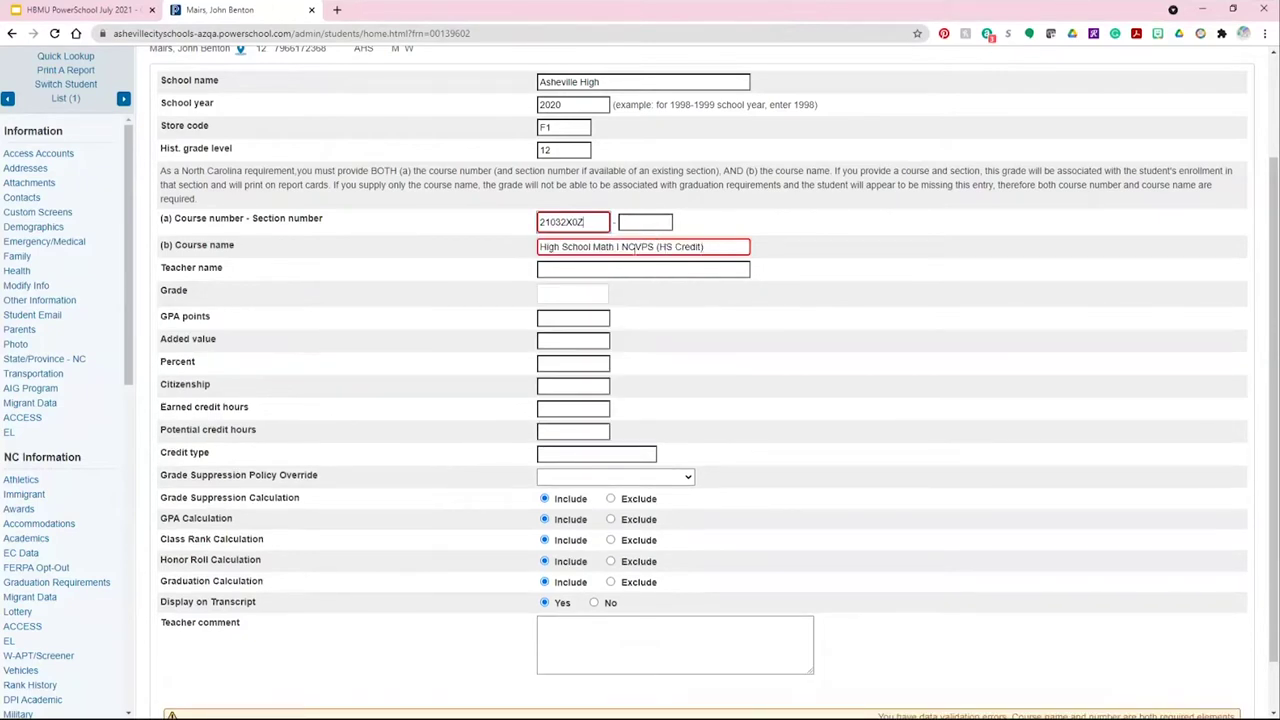
{"action": "left_click", "coordinate": [560, 293]}
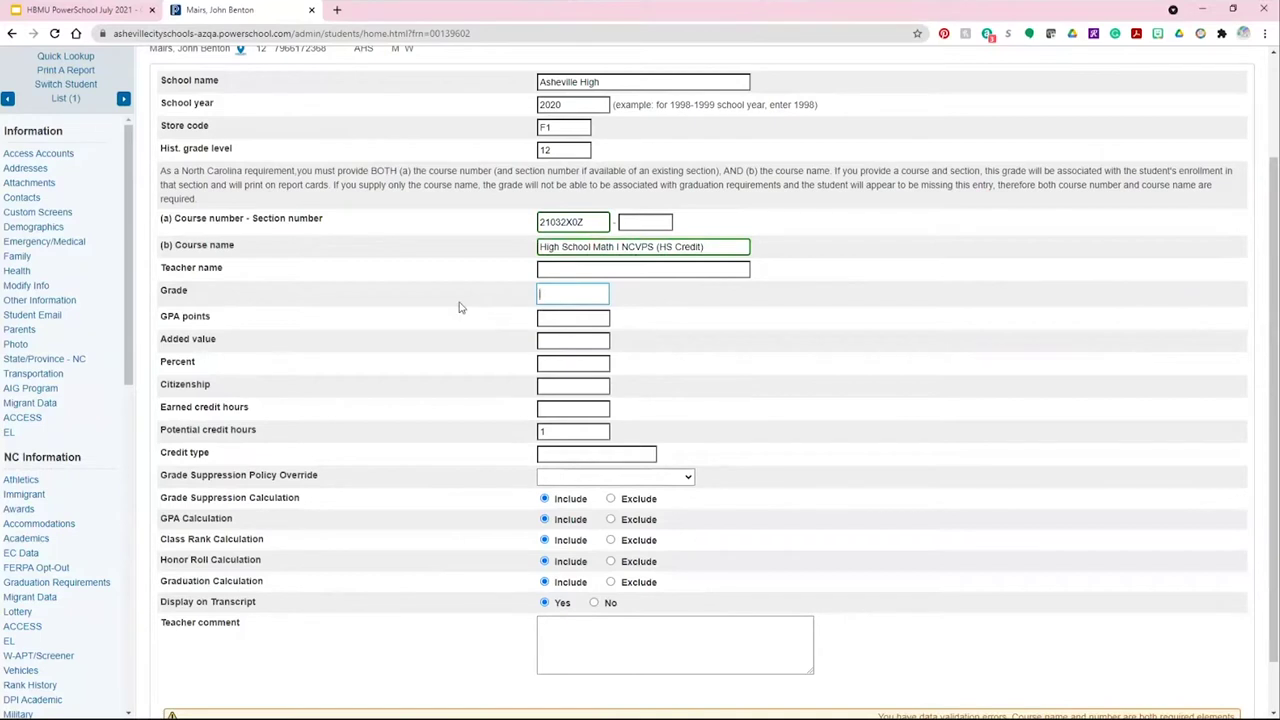
- Choose grade 88, check the auto-filled GPA points, and return to the GPAA slides
{"action": "type", "text": "8"}
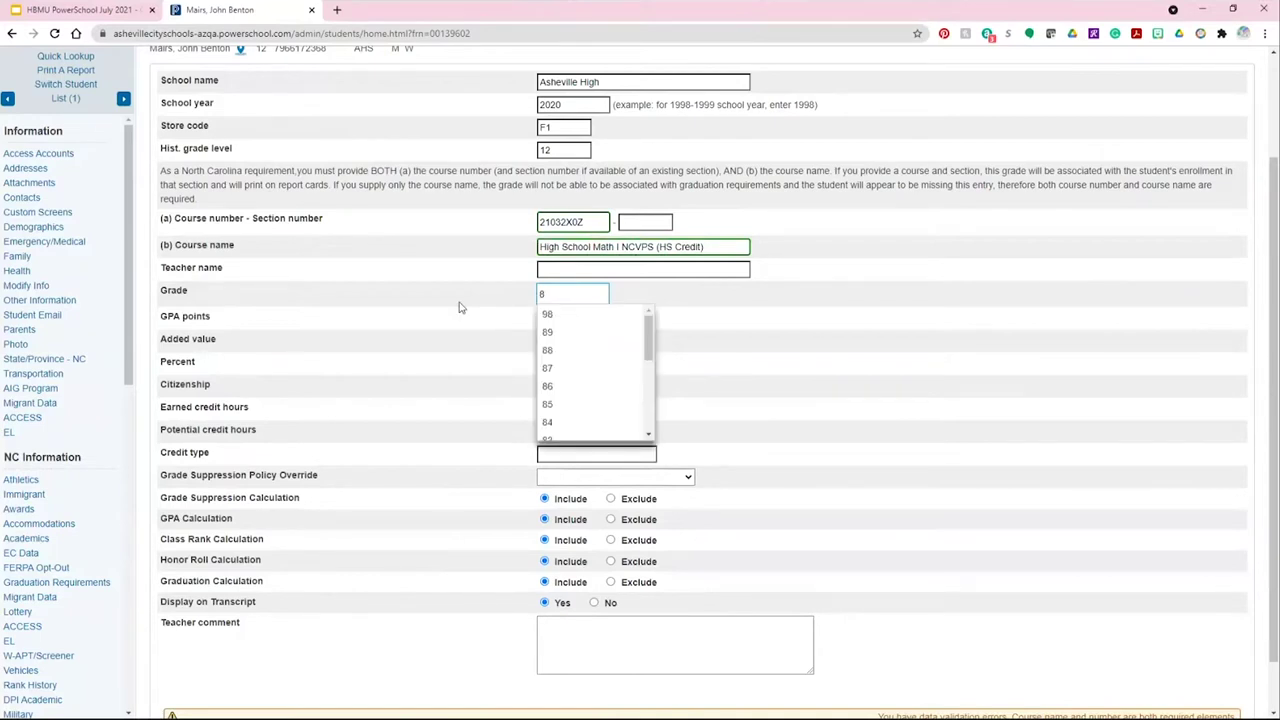
{"action": "left_click", "coordinate": [572, 354]}
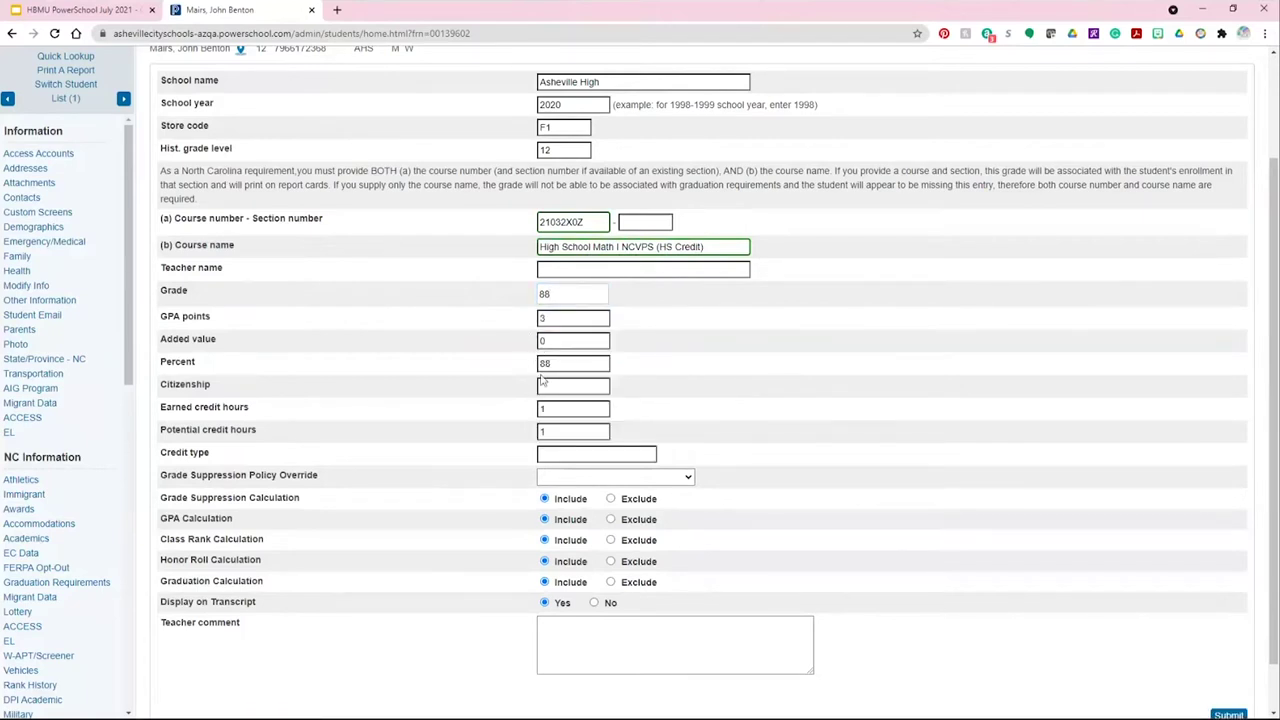
{"action": "left_click", "coordinate": [572, 320]}
{"action": "left_click", "coordinate": [745, 450]}
{"action": "scroll", "coordinate": [858, 441], "scroll_direction": "up", "scroll_amount": 1}
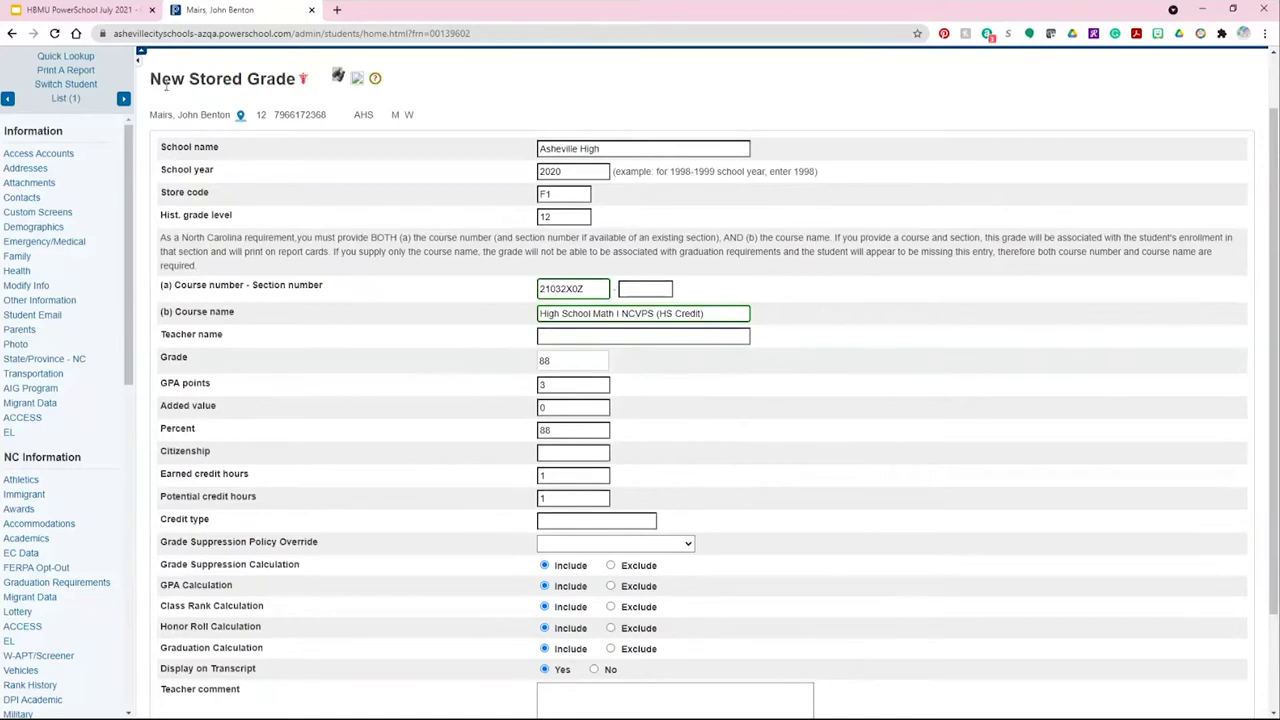
{"action": "left_click", "coordinate": [90, 10]}
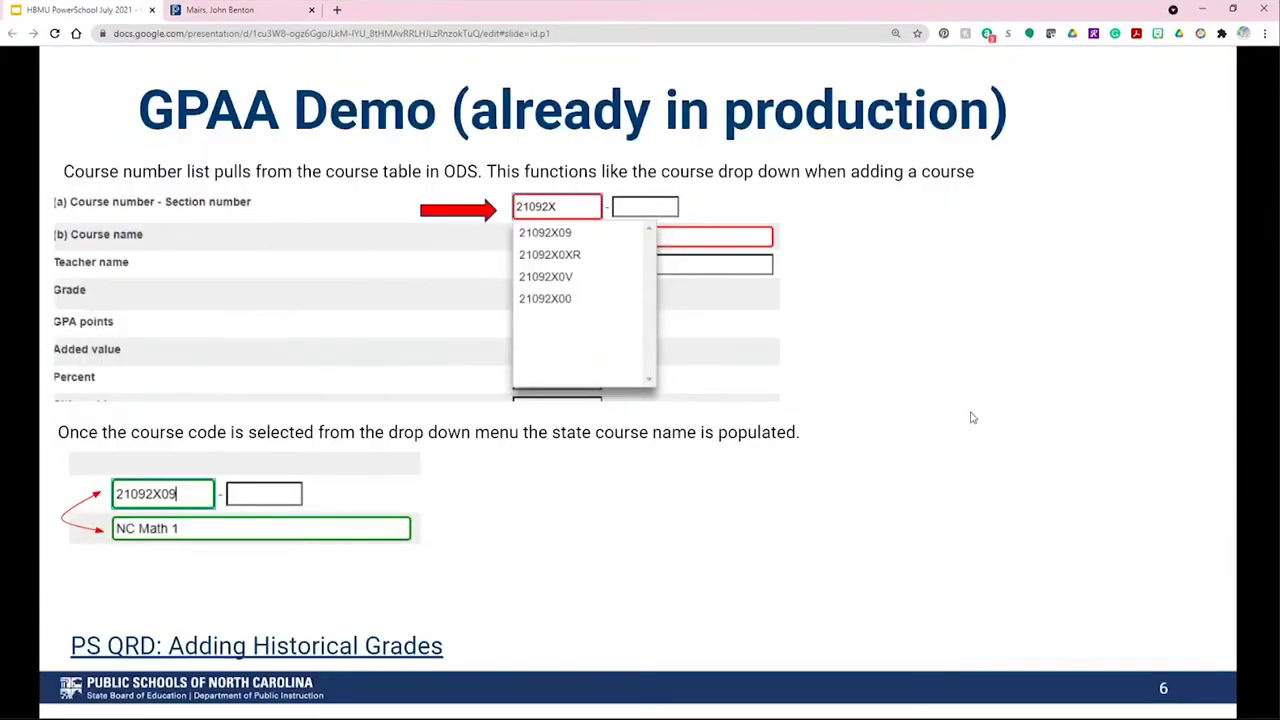
- Advance to the grade-entry demo slide 7, then return to the New Stored Grade form
{"action": "key", "text": "Right"}
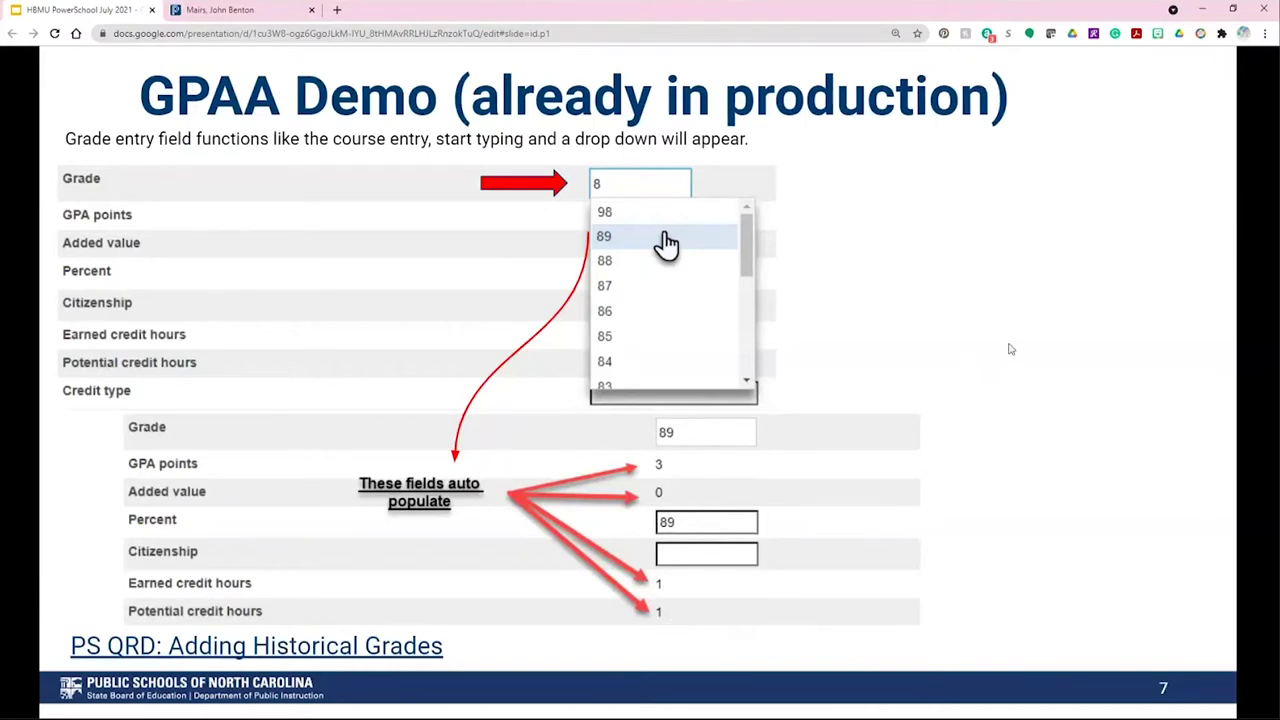
{"action": "left_click", "coordinate": [251, 11]}
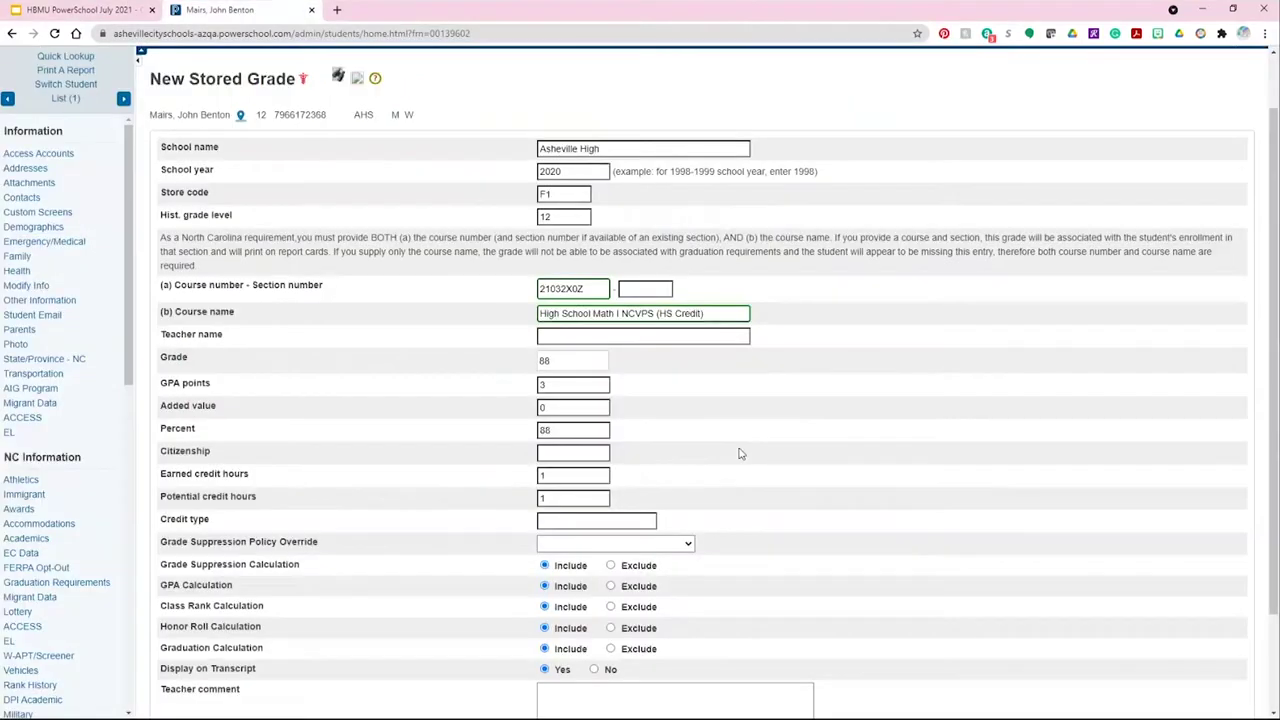
- Enter a TR. prefix in the Credit type field
{"action": "scroll", "coordinate": [663, 480], "scroll_direction": "down", "scroll_amount": 1}
{"action": "left_click", "coordinate": [645, 520]}
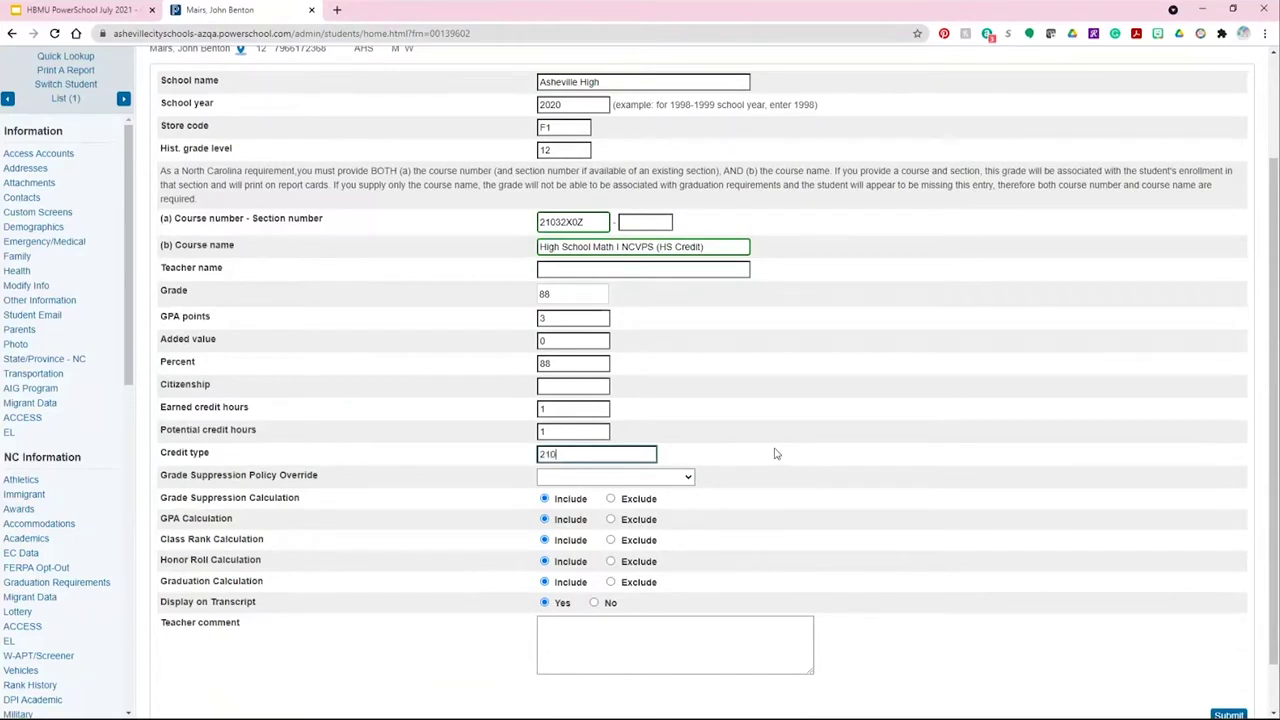
{"action": "left_click", "coordinate": [775, 453]}
{"action": "left_click", "coordinate": [541, 454]}
{"action": "type", "text": "TR."}
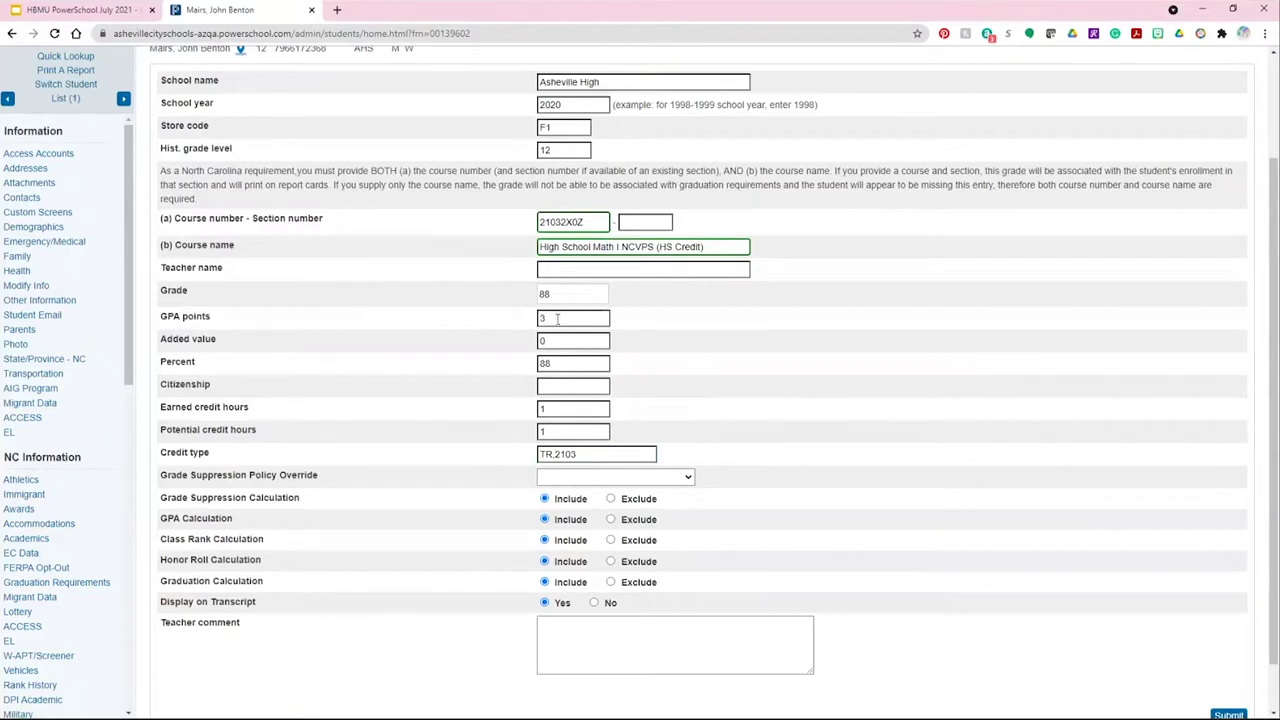
{"action": "left_click", "coordinate": [563, 340]}
- Set GPA points to 2 and earned credit hours to 2
{"action": "left_click", "coordinate": [566, 316]}
{"action": "left_click", "coordinate": [555, 455]}
{"action": "left_click", "coordinate": [580, 321]}
{"action": "type", "text": "2"}
{"action": "left_click", "coordinate": [450, 378]}
{"action": "left_click", "coordinate": [552, 410]}
{"action": "type", "text": "2"}
{"action": "left_click", "coordinate": [472, 421]}
- Delete the TR prefix so the credit type reads 2103, then review the form
{"action": "left_click_drag", "start_coordinate": [554, 454], "coordinate": [537, 458]}
{"action": "key", "text": "Delete"}
{"action": "key", "text": "Delete"}
{"action": "left_click", "coordinate": [794, 331]}
{"action": "scroll", "coordinate": [765, 410], "scroll_direction": "up", "scroll_amount": 2}
{"action": "scroll", "coordinate": [760, 412], "scroll_direction": "down", "scroll_amount": 2}
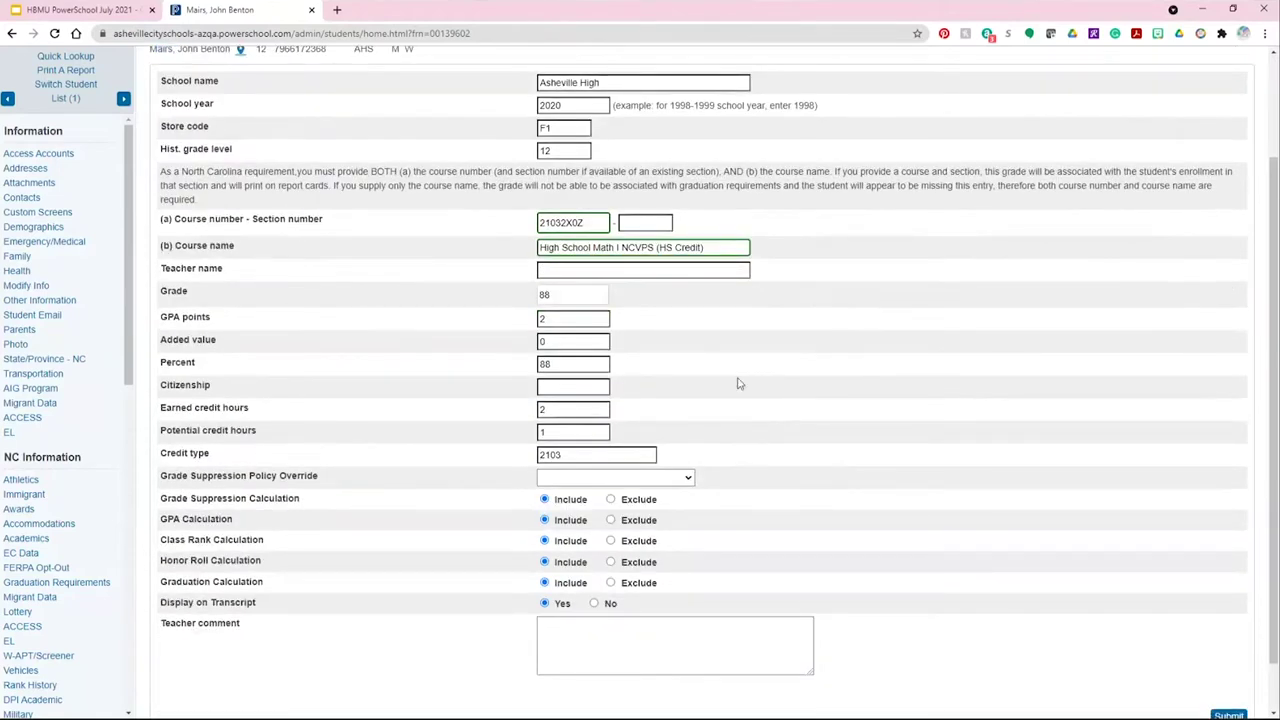
{"action": "scroll", "coordinate": [460, 371], "scroll_direction": "up", "scroll_amount": 1}
{"action": "scroll", "coordinate": [460, 371], "scroll_direction": "up", "scroll_amount": 2}
{"action": "scroll", "coordinate": [440, 366], "scroll_direction": "down", "scroll_amount": 1}
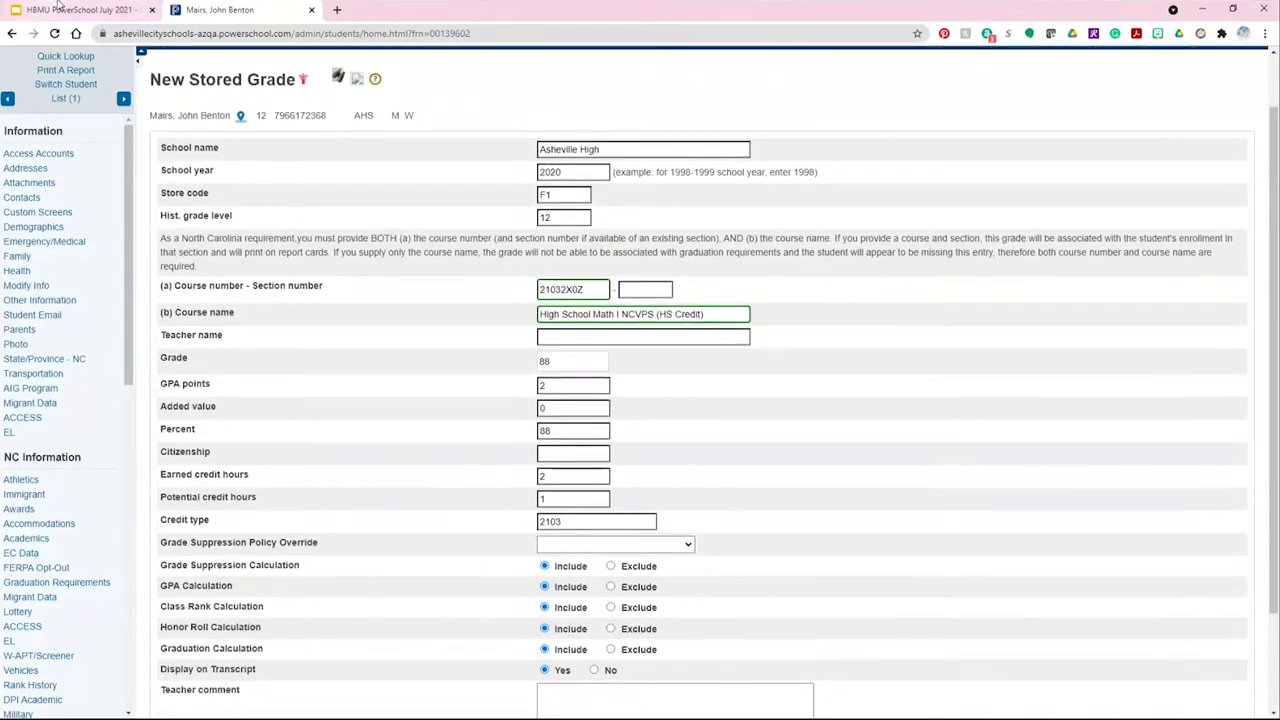
{"action": "left_click", "coordinate": [60, 9]}
{"action": "left_click", "coordinate": [991, 410]}
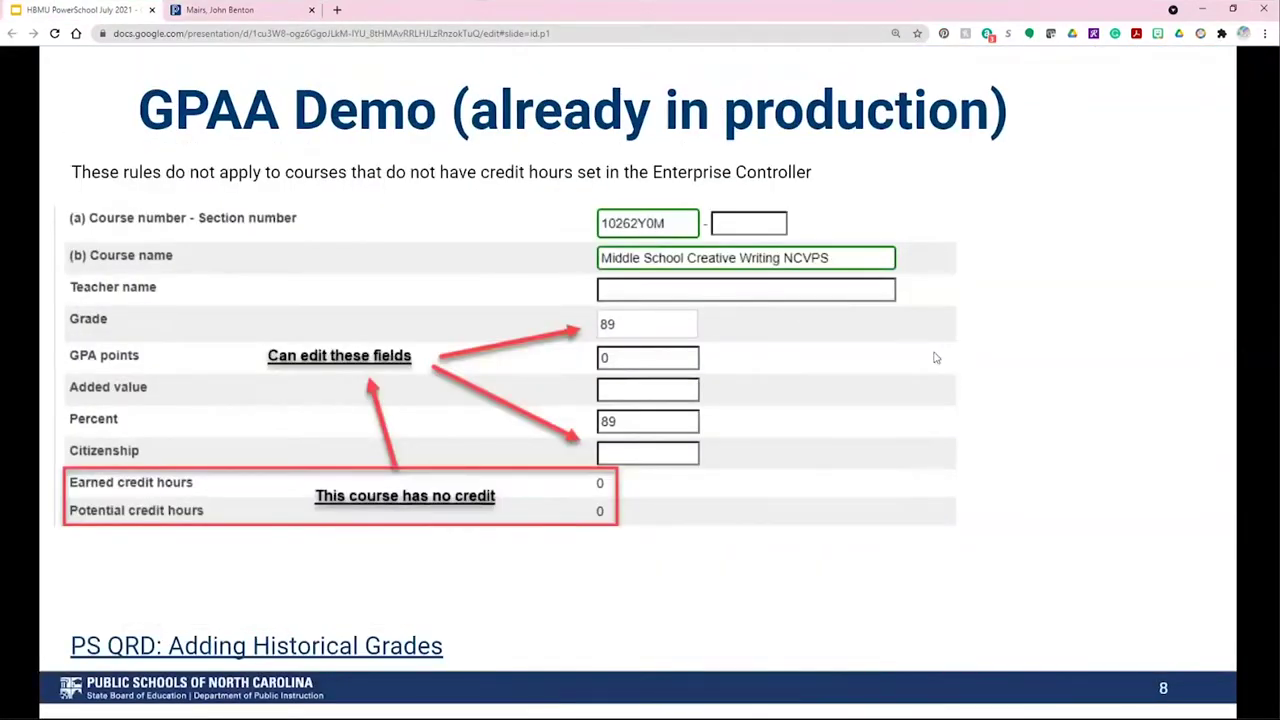
{"action": "left_click", "coordinate": [1143, 375]}
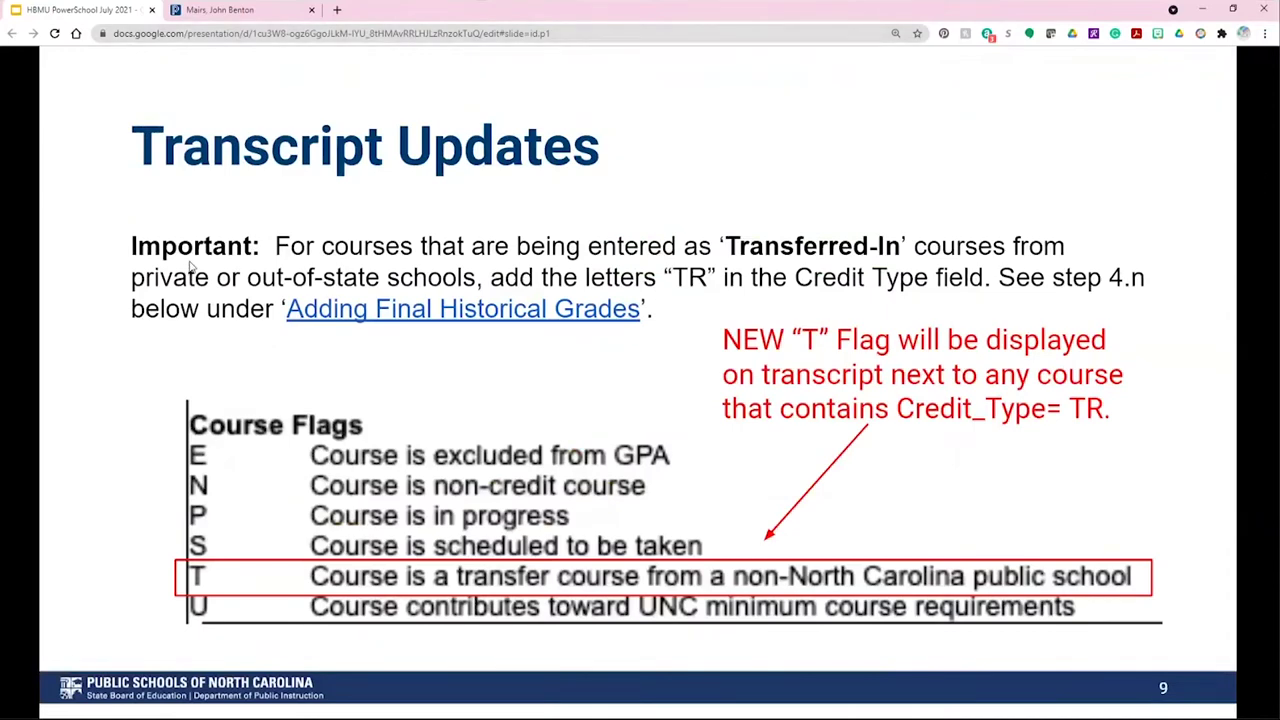
{"action": "key", "text": "Left"}
{"action": "key", "text": "Left"}
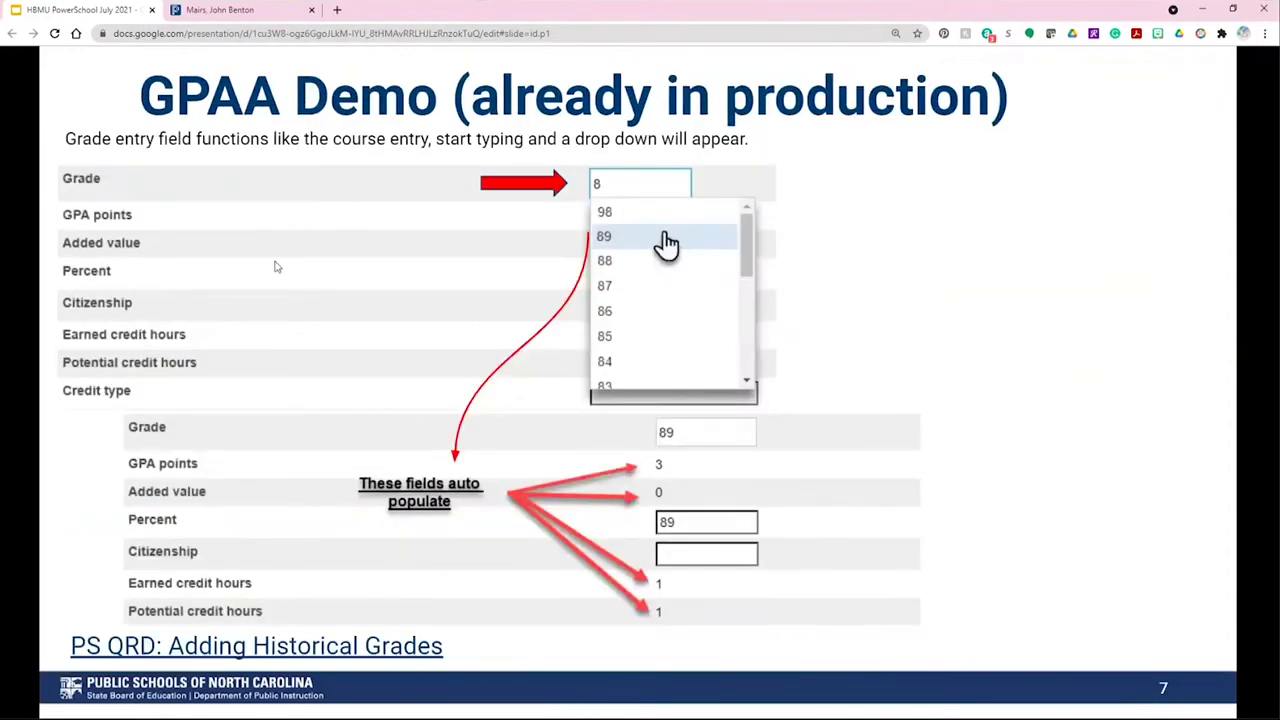
{"action": "left_click", "coordinate": [217, 18]}
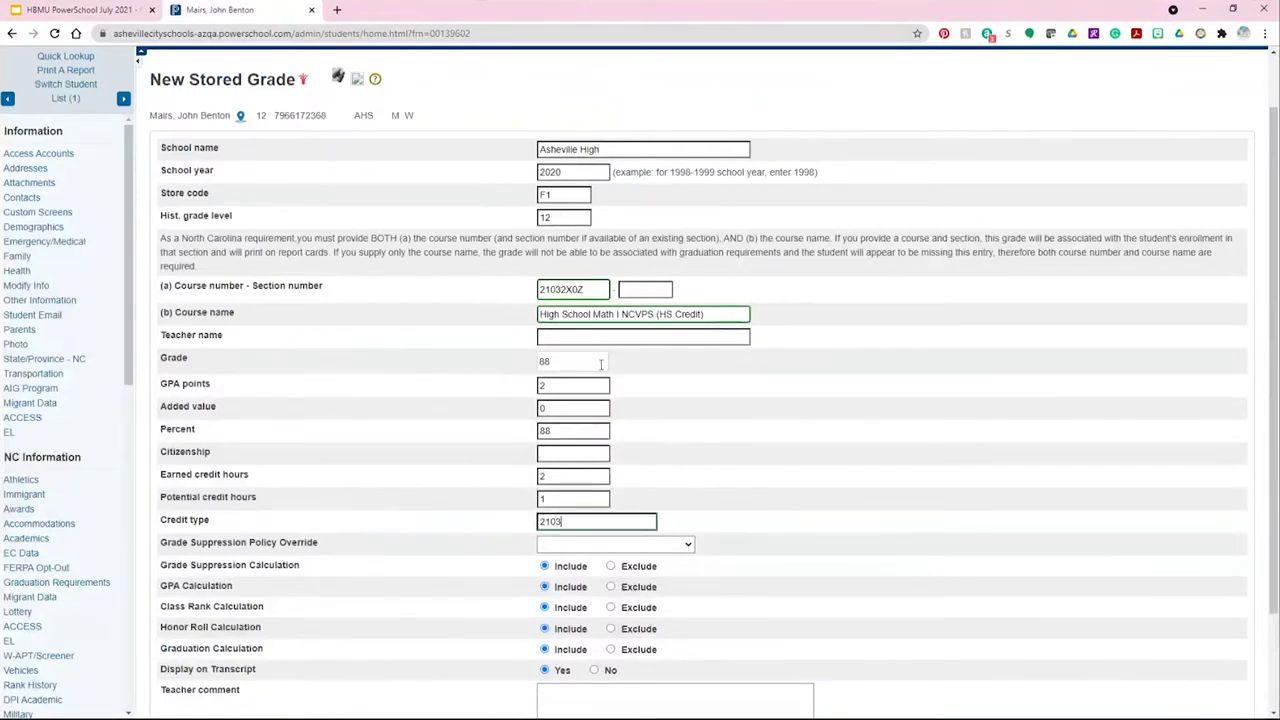
- Delete course 21032X0Z, dismiss both missing-course alerts, and advance to slide 8
{"action": "left_click_drag", "start_coordinate": [583, 290], "coordinate": [505, 298]}
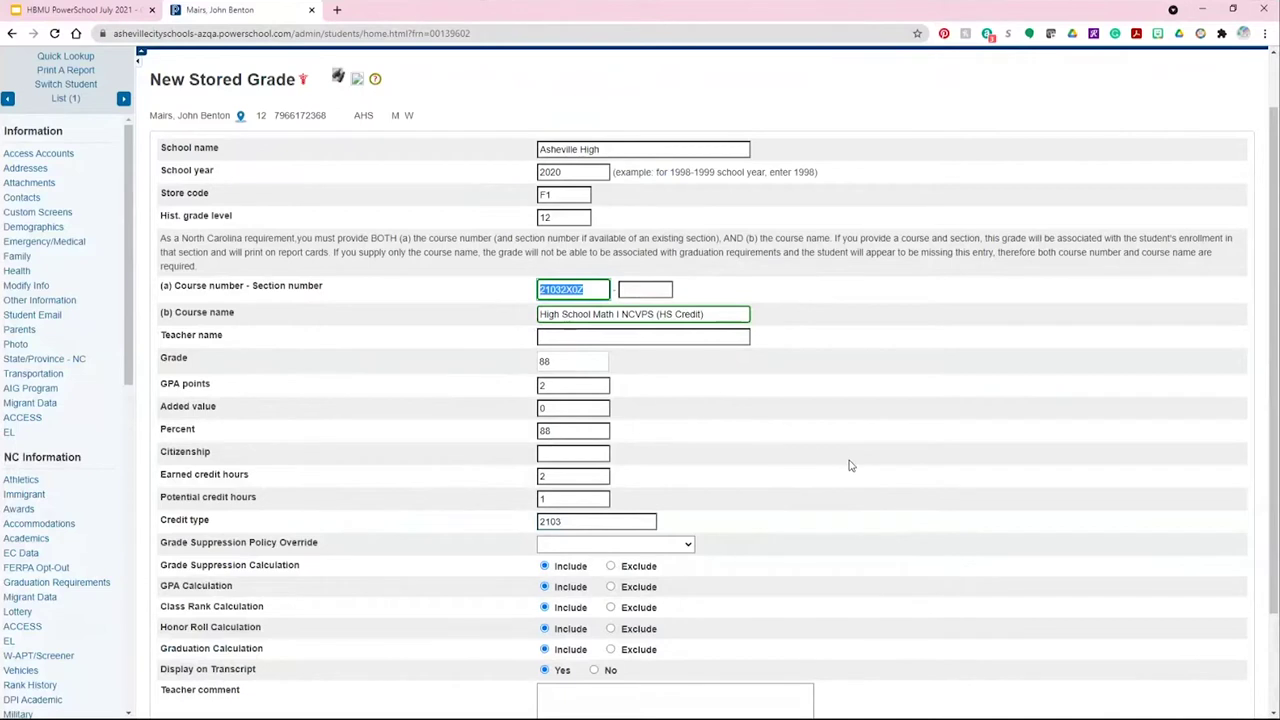
{"action": "key", "text": "BackSpace"}
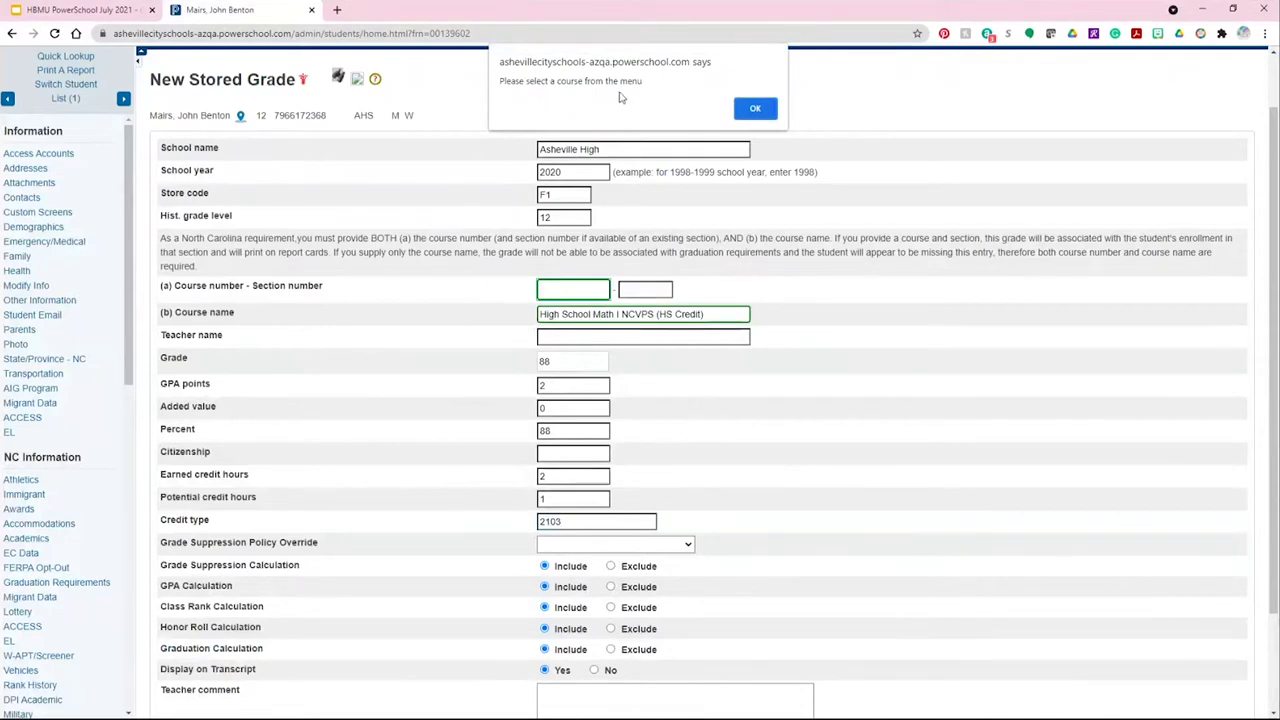
{"action": "left_click", "coordinate": [755, 108]}
{"action": "key", "text": "Return"}
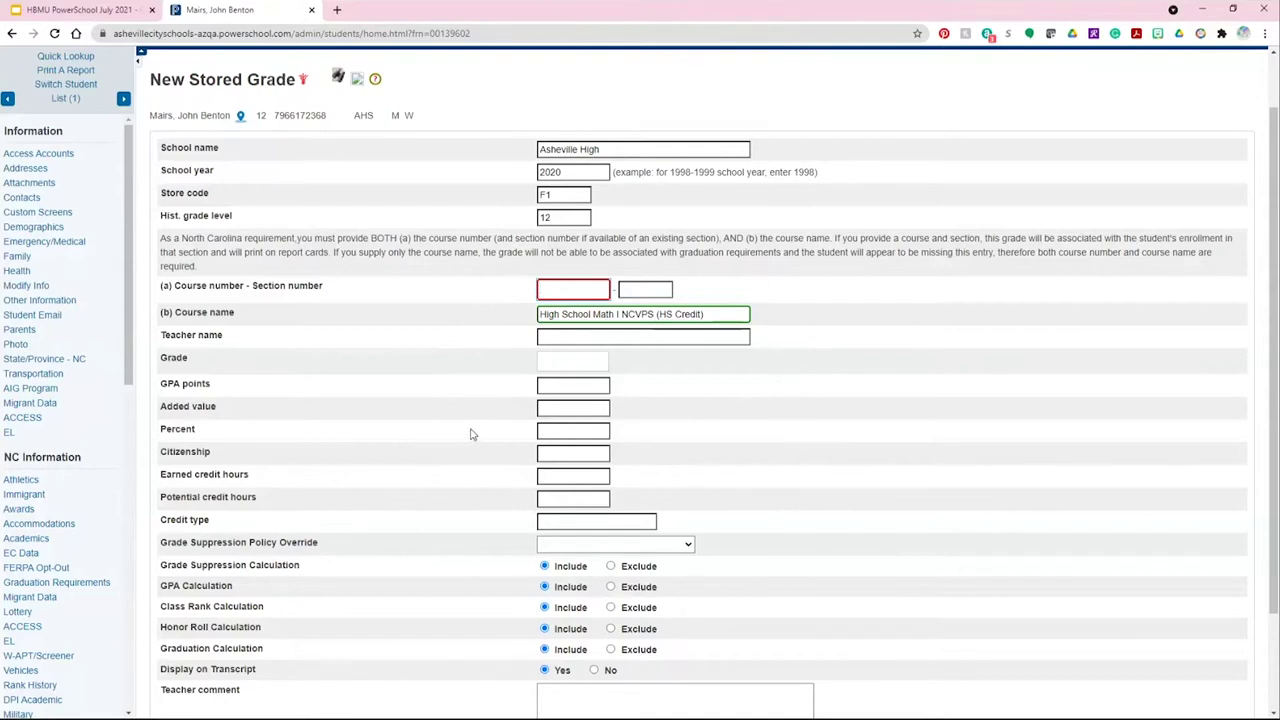
{"action": "left_click", "coordinate": [551, 362]}
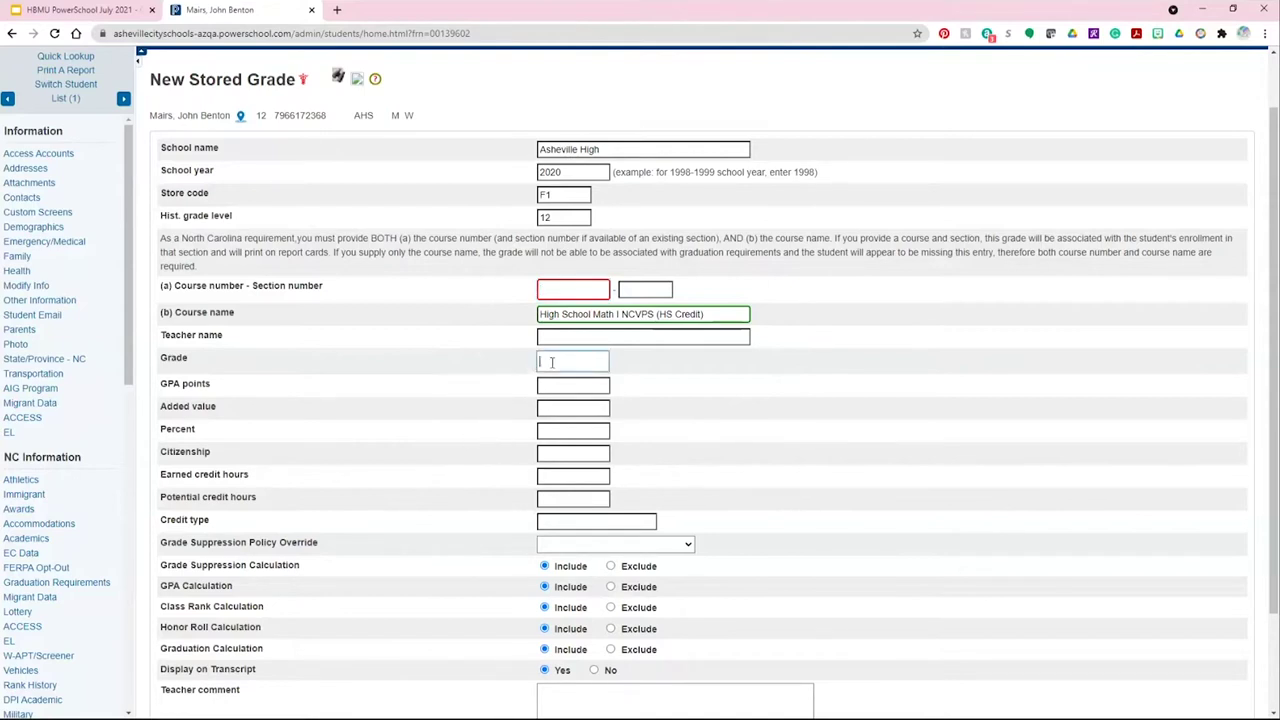
{"action": "left_click", "coordinate": [72, 9]}
{"action": "key", "text": "Right"}
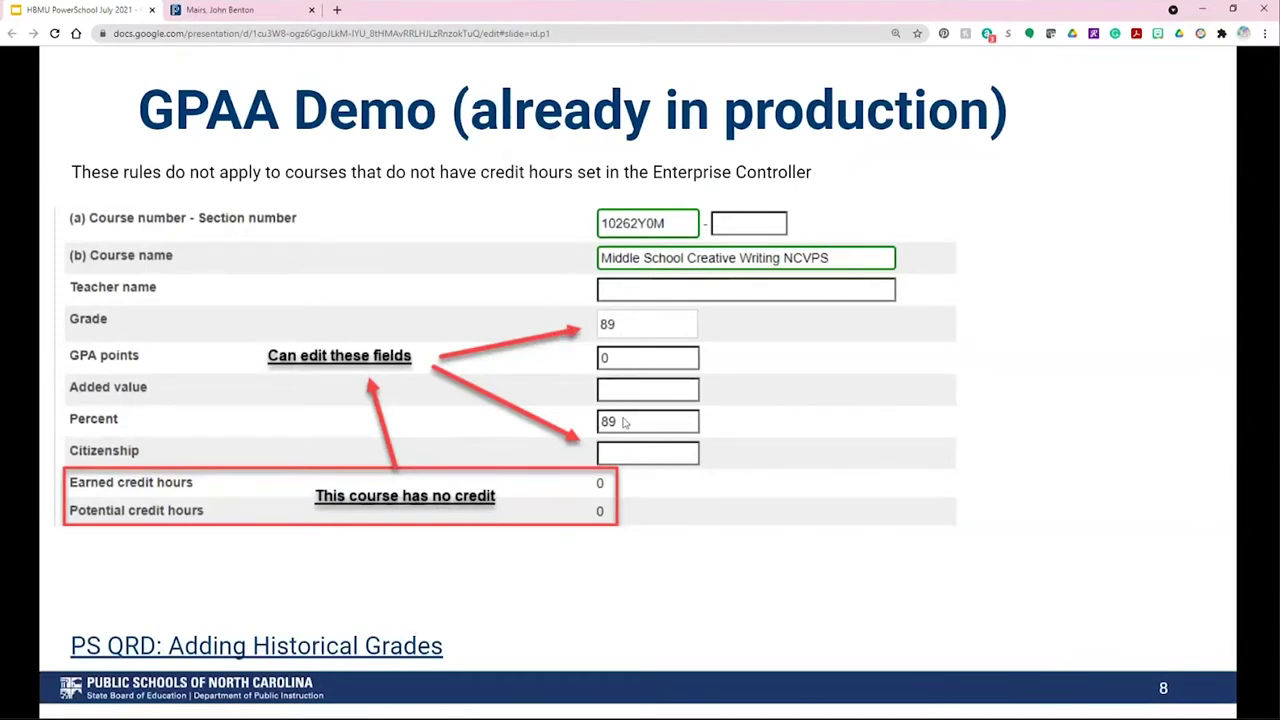
- Set the course number to 10262Y0M, Middle School Creative Writing NCVPS
{"action": "left_click", "coordinate": [222, 10]}
{"action": "left_click", "coordinate": [576, 288]}
{"action": "type", "text": "10262"}
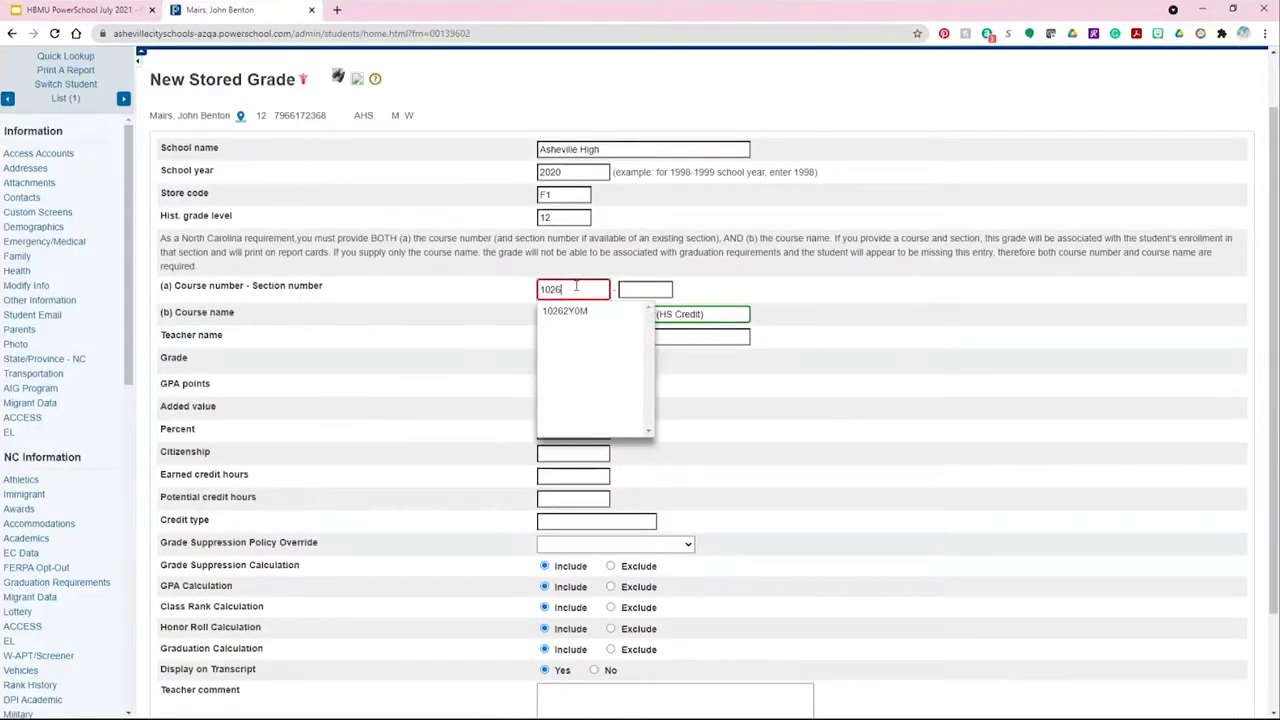
{"action": "left_click", "coordinate": [587, 314]}
- Set the grade to 88, check GPA points, and return to the GPAA Demo slide
{"action": "left_click", "coordinate": [558, 360]}
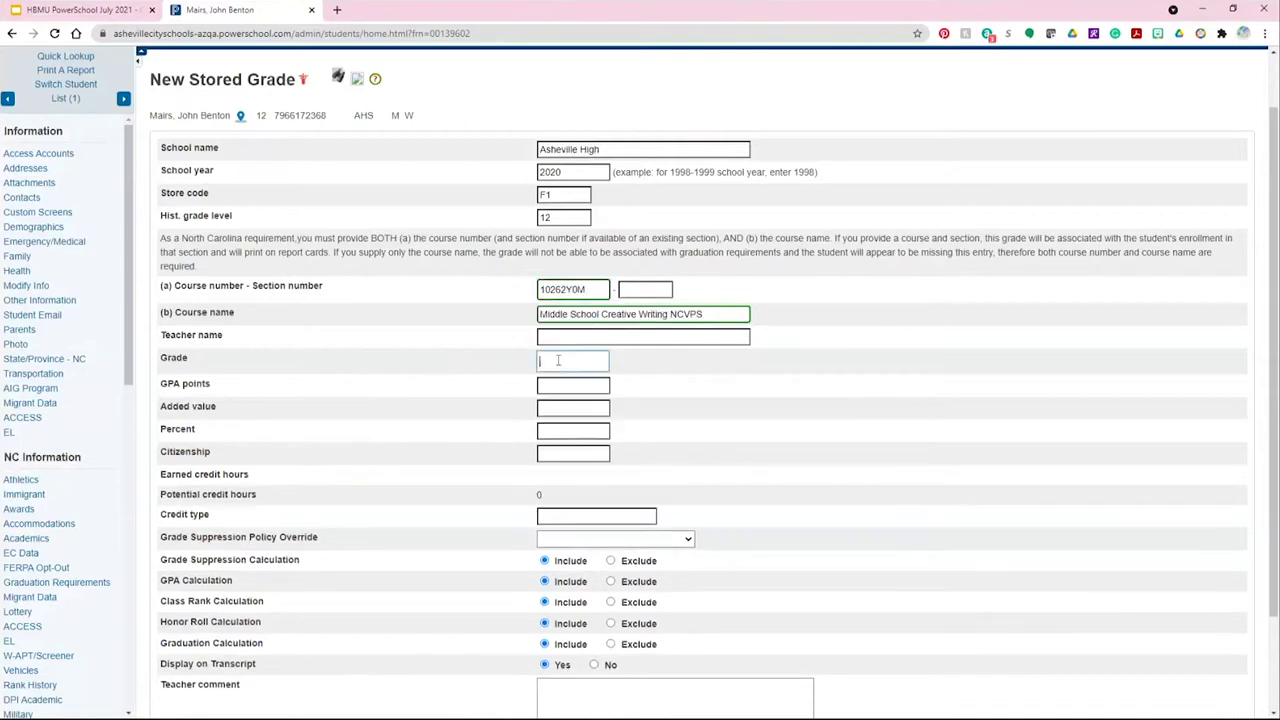
{"action": "type", "text": "A"}
{"action": "left_click", "coordinate": [663, 400]}
{"action": "left_click", "coordinate": [564, 363]}
{"action": "key", "text": "BackSpace"}
{"action": "type", "text": "8"}
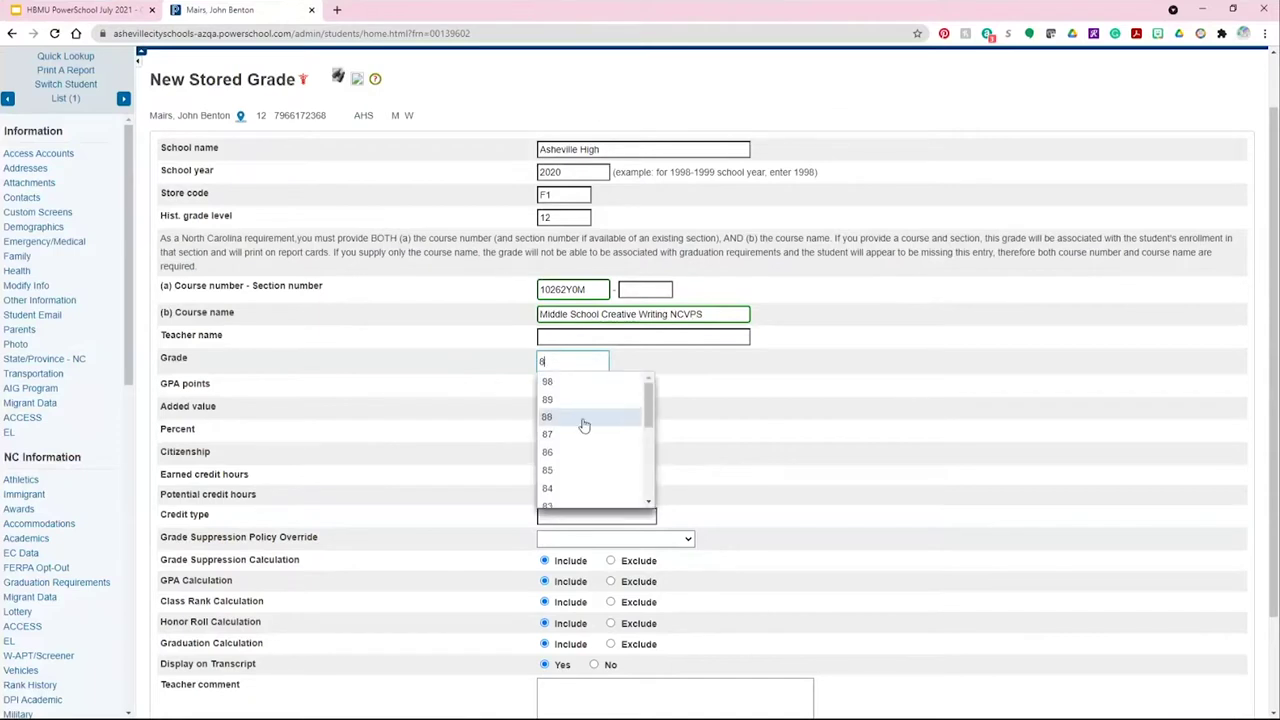
{"action": "left_click", "coordinate": [583, 423]}
{"action": "left_click", "coordinate": [565, 391]}
{"action": "left_click", "coordinate": [505, 411]}
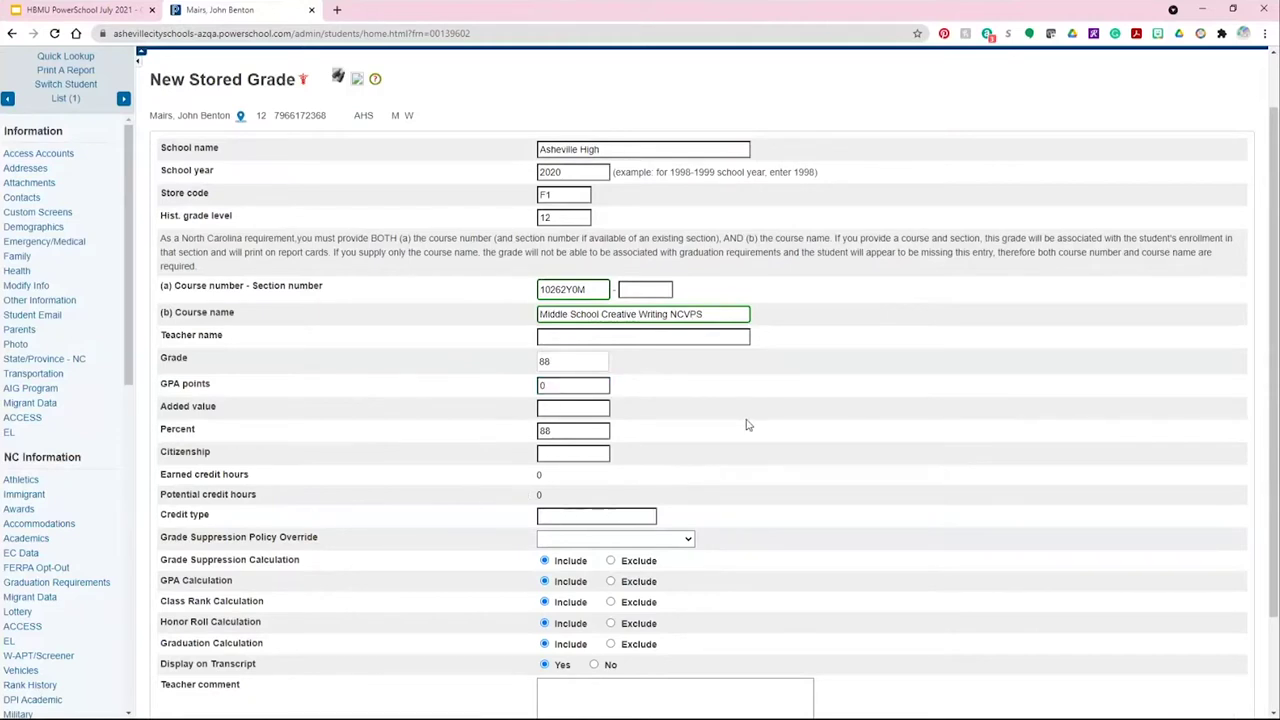
{"action": "left_click", "coordinate": [84, 8]}
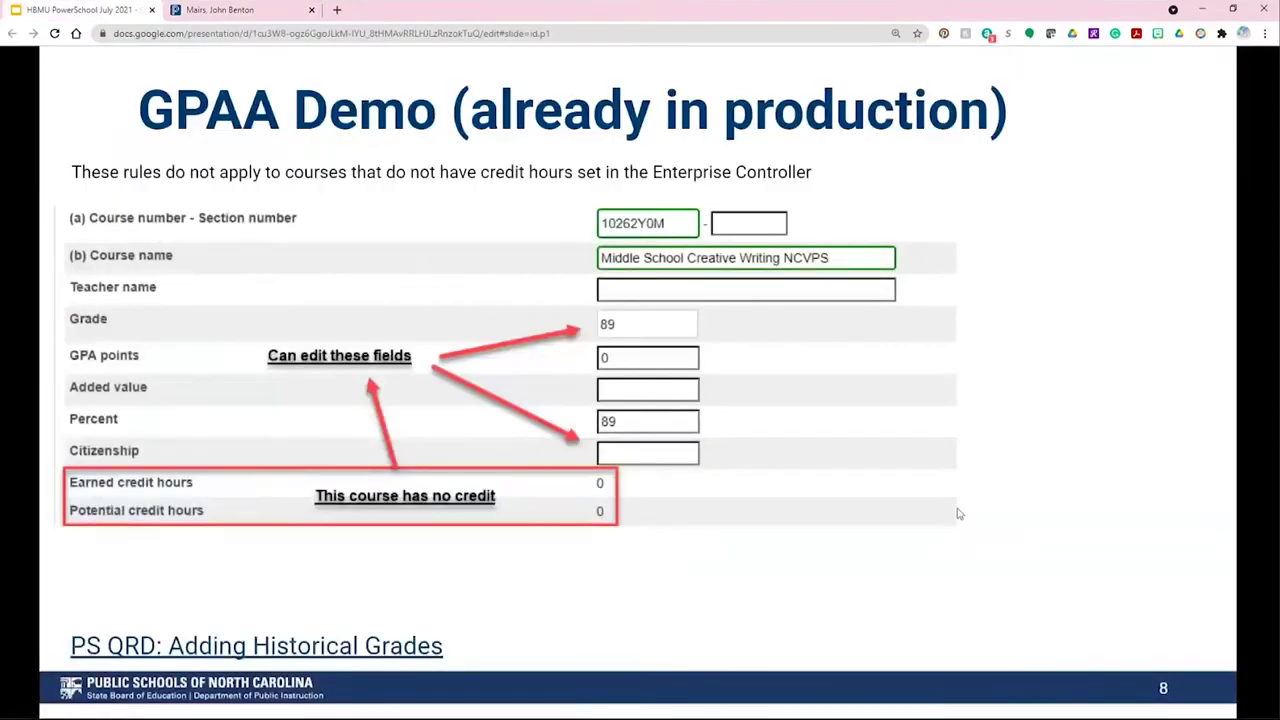
- Preview the Transcript Updates slide, step back, and reopen the Creative Writing stored grade
{"action": "key", "text": "Right"}
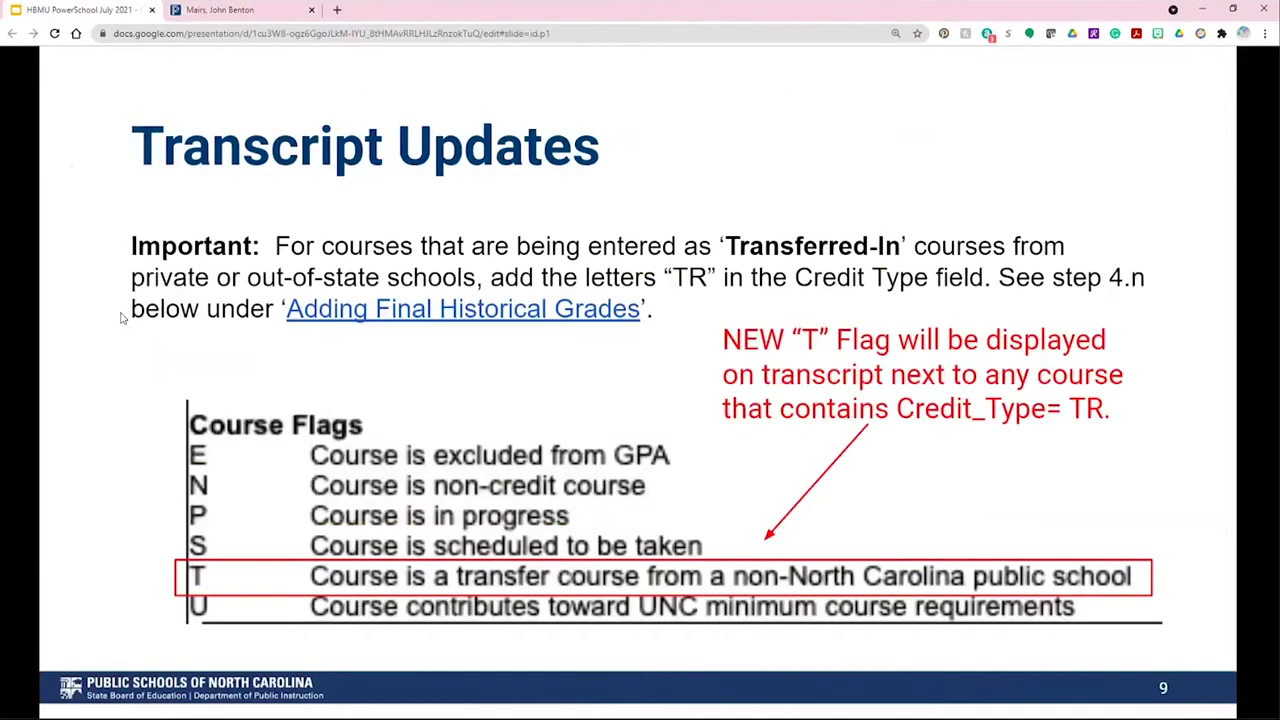
{"action": "key", "text": "Left"}
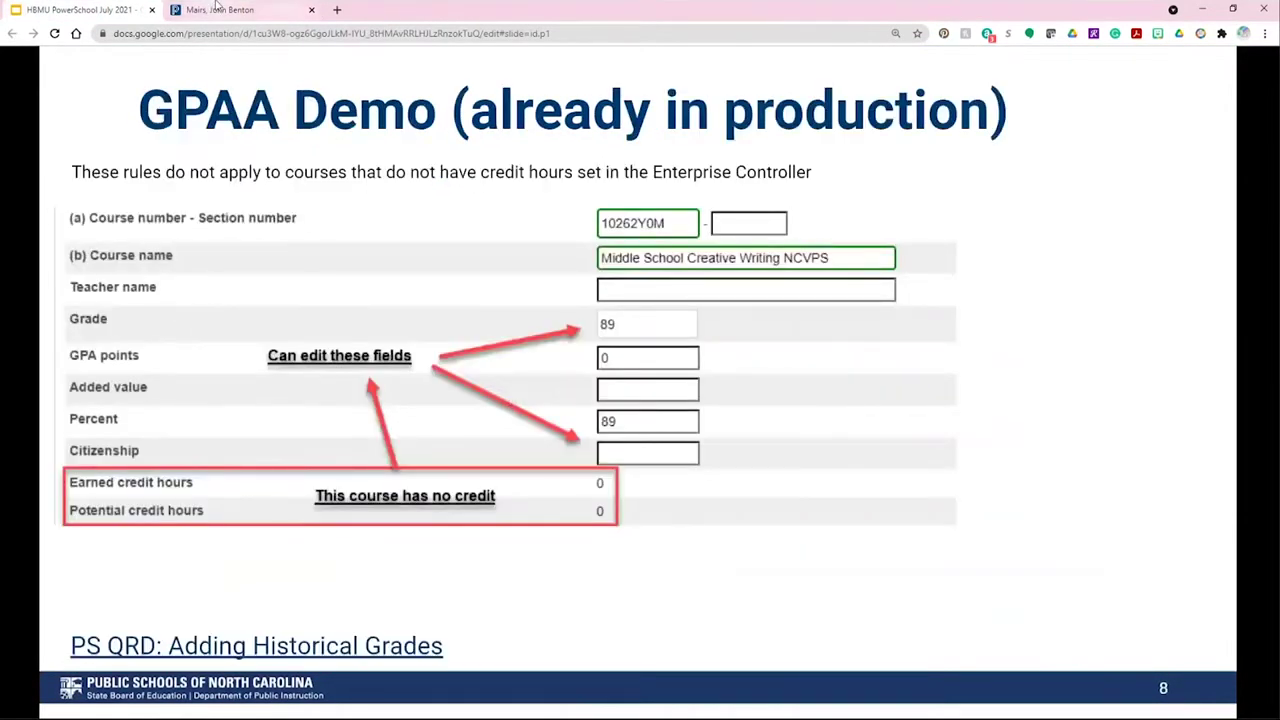
{"action": "left_click", "coordinate": [215, 8]}
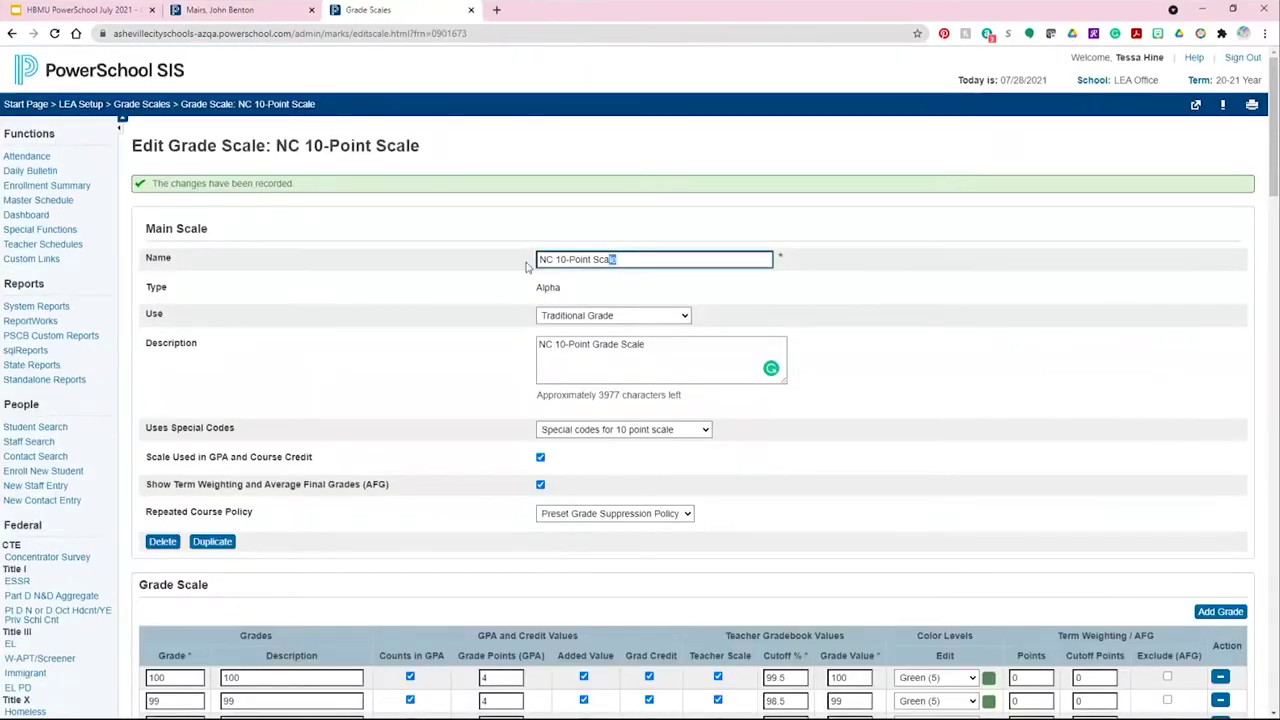
- Review the NC 10-Point Scale settings, then delete grade 80 from the Creative Writing stored grade
{"action": "triple_click", "coordinate": [600, 259]}
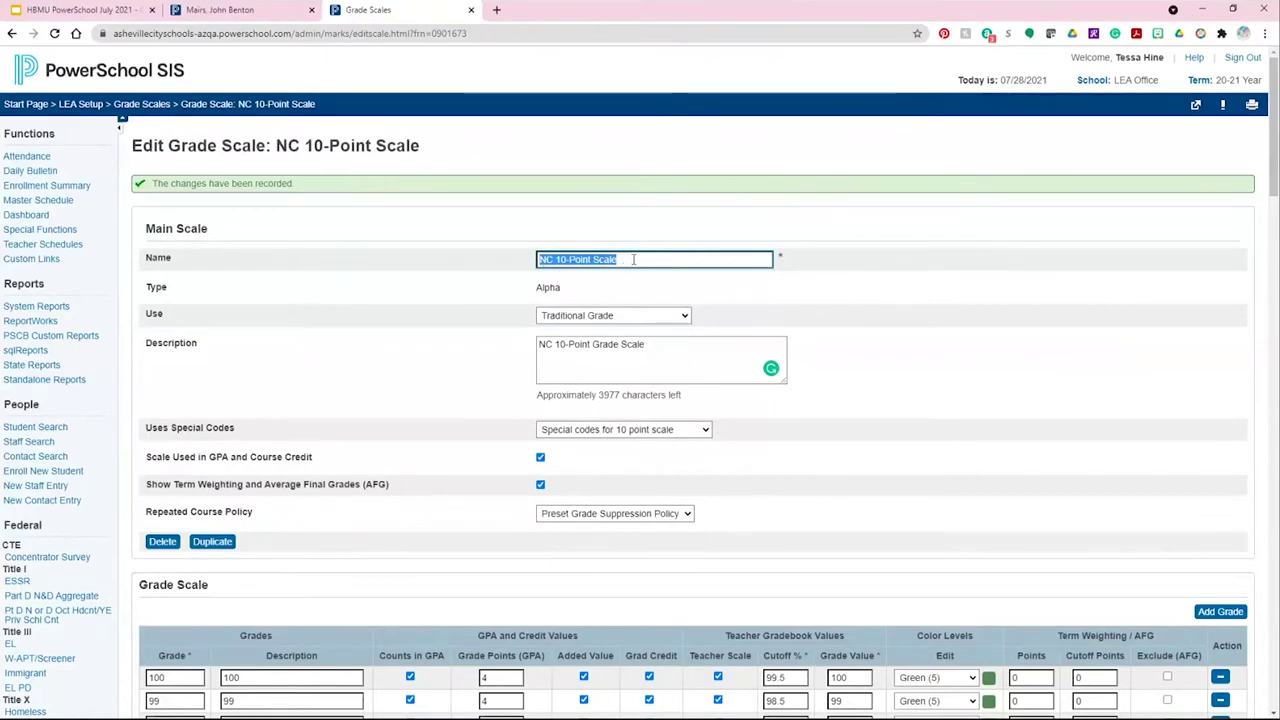
{"action": "left_click", "coordinate": [633, 259]}
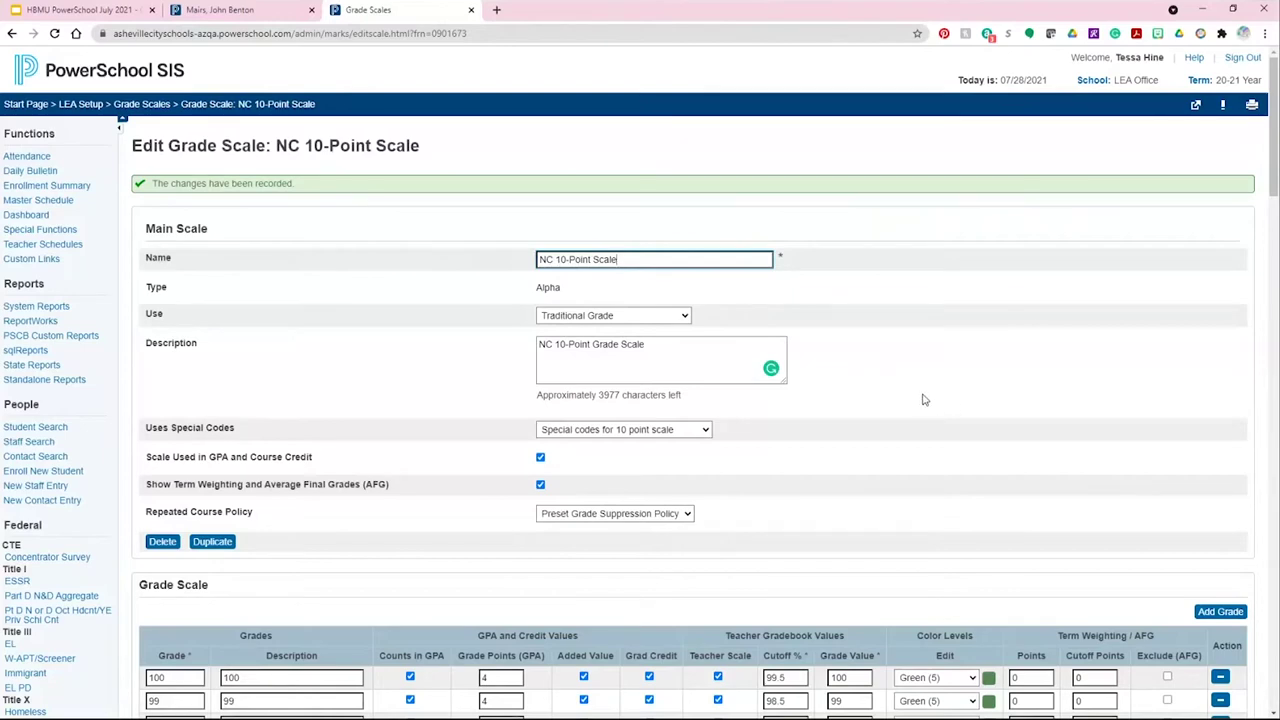
{"action": "scroll", "coordinate": [470, 335], "scroll_direction": "down", "scroll_amount": 2}
{"action": "scroll", "coordinate": [470, 335], "scroll_direction": "up", "scroll_amount": 2}
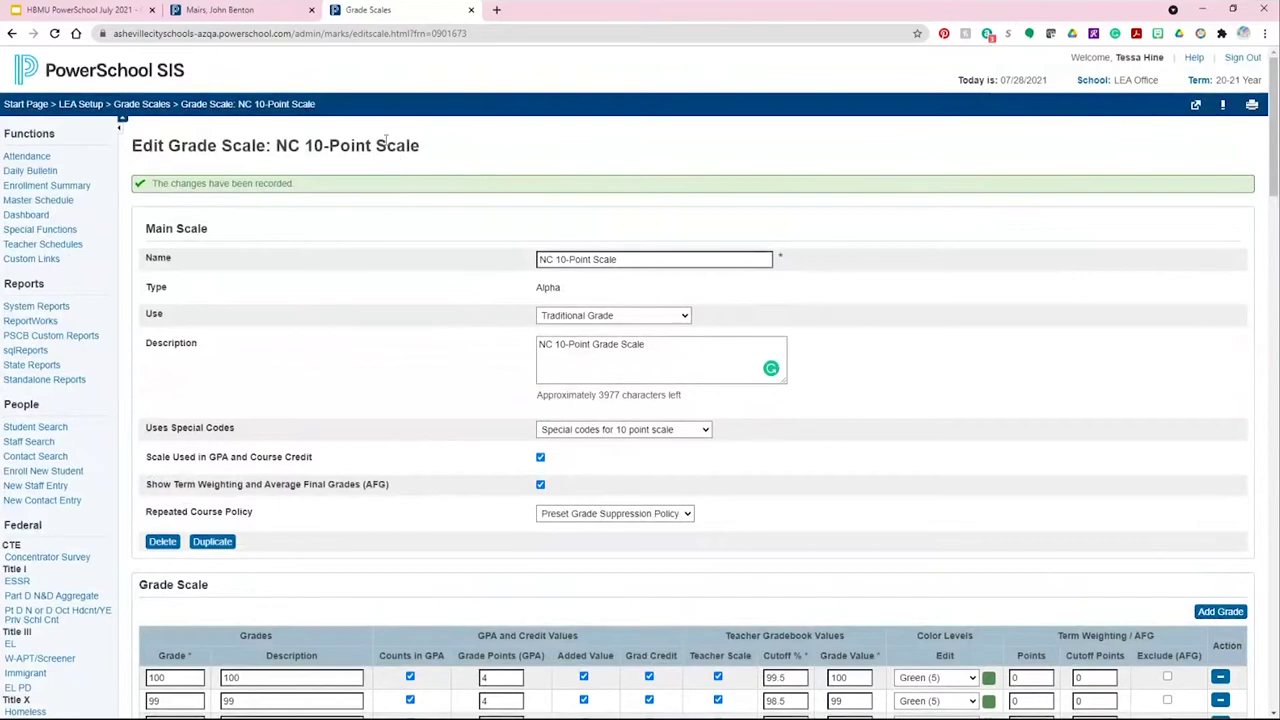
{"action": "left_click", "coordinate": [248, 8]}
{"action": "key", "text": "BackSpace"}
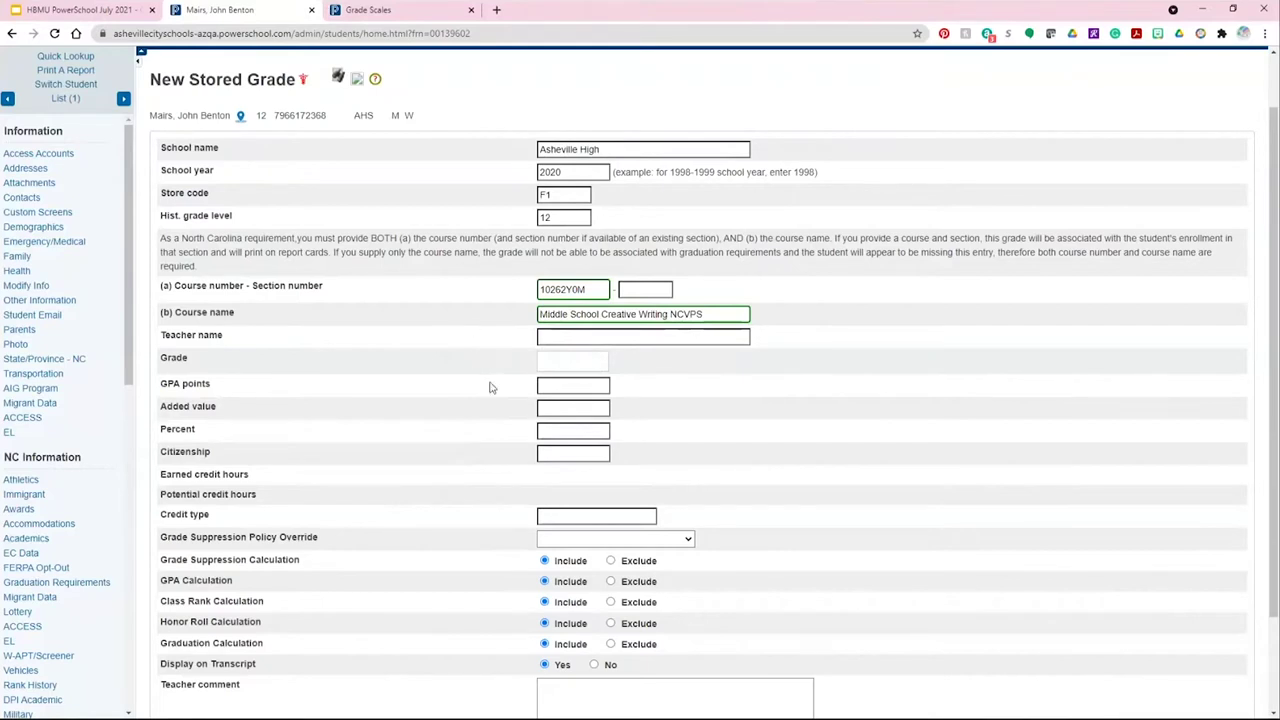
- Replace course 10262Y0M with 96102X015, then with 30205X00, NCSSM Climate Change Biology Hon
{"action": "left_click", "coordinate": [545, 360]}
{"action": "key", "text": "shift+Tab"}
{"action": "key", "text": "shift+Tab"}
{"action": "key", "text": "shift+Tab"}
{"action": "key", "text": "shift+Tab"}
{"action": "key", "text": "BackSpace"}
{"action": "type", "text": "10"}
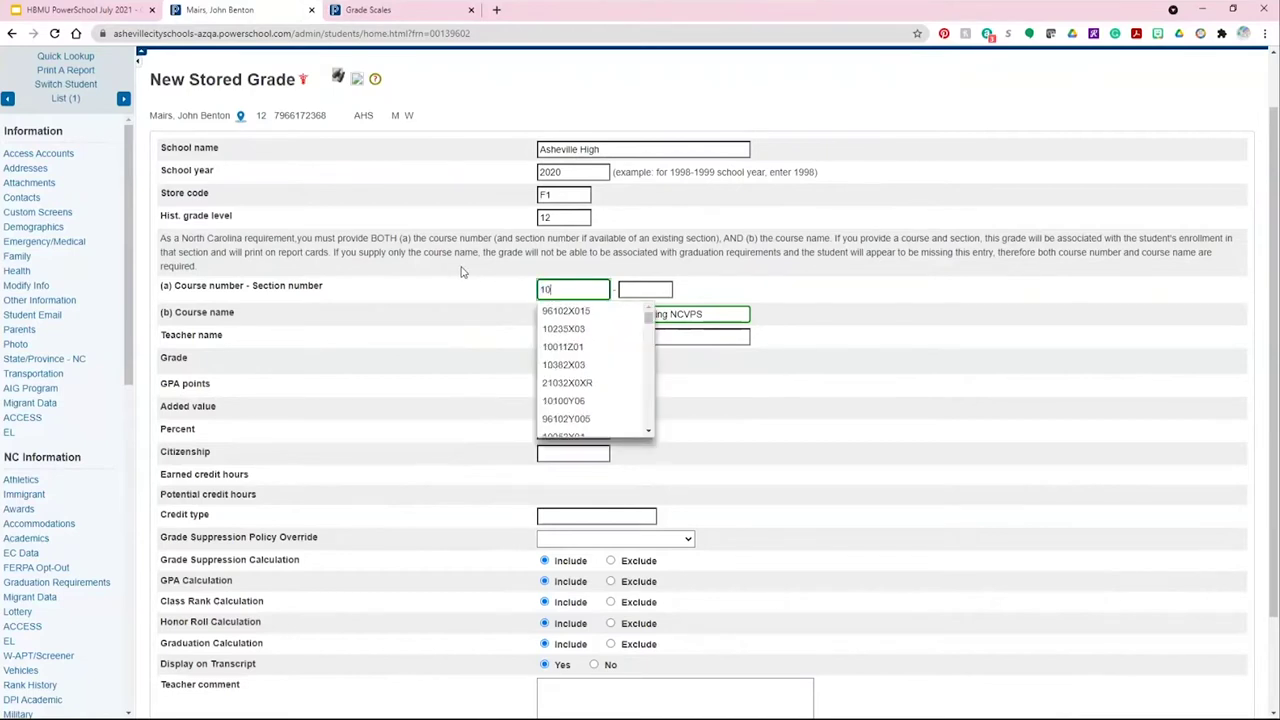
{"action": "left_click", "coordinate": [551, 311]}
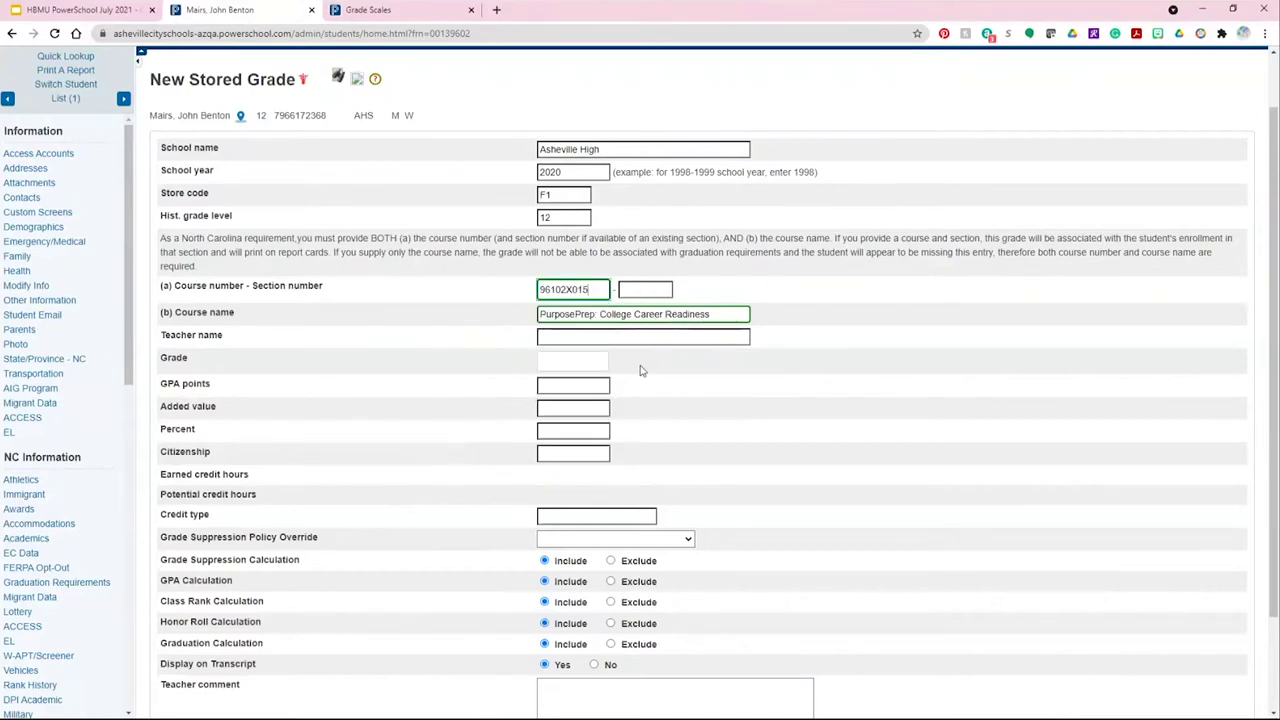
{"action": "double_click", "coordinate": [568, 290]}
{"action": "type", "text": "20"}
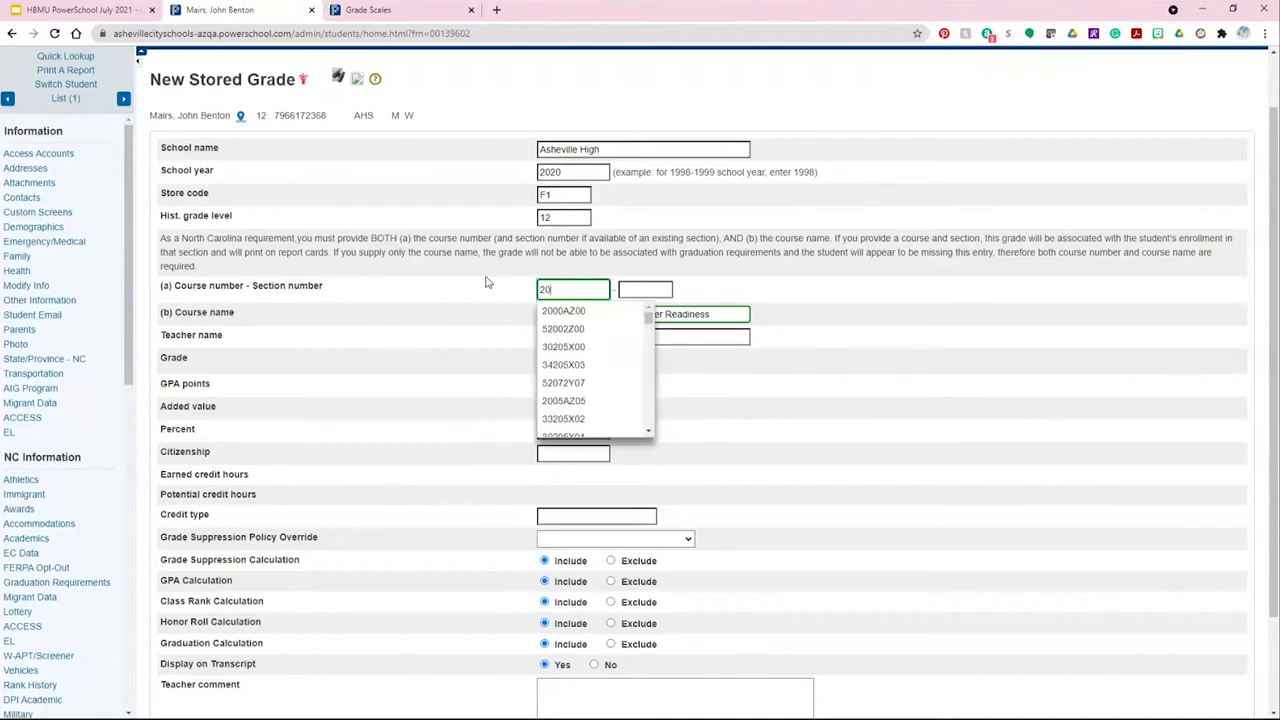
{"action": "left_click", "coordinate": [563, 346]}
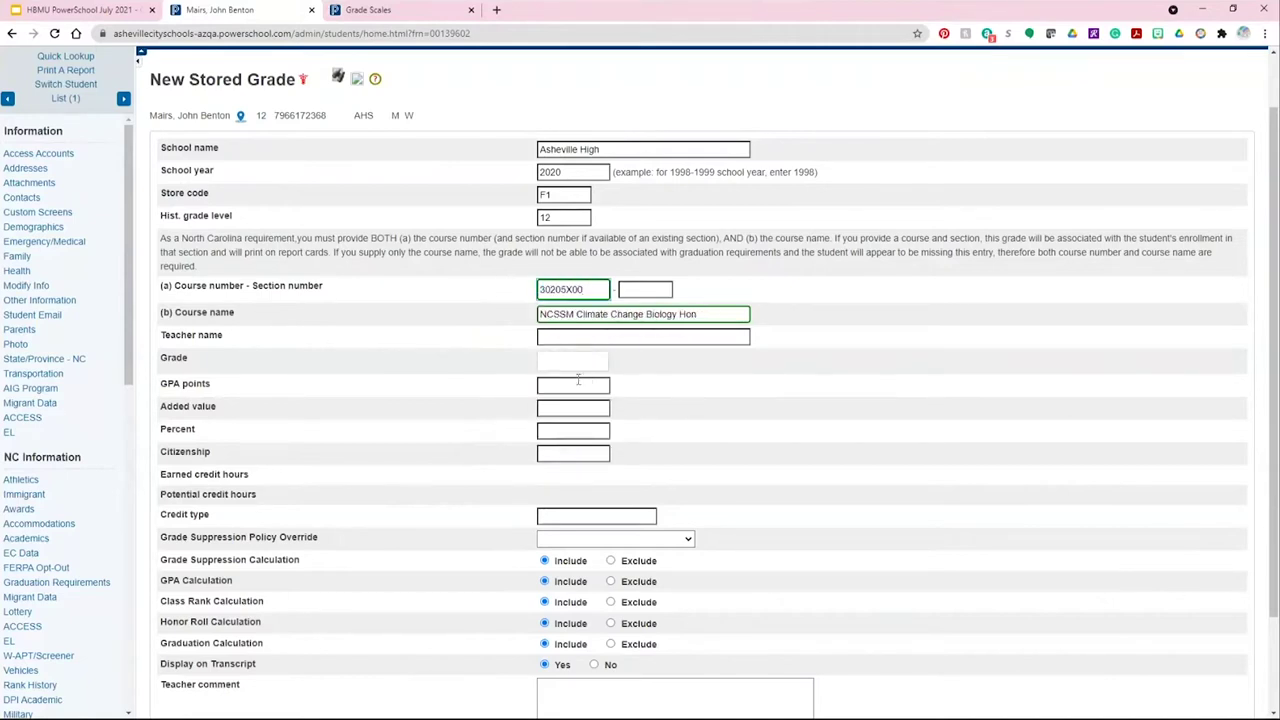
- Enter grade P, which triggers the select-from-menu warning
{"action": "left_click", "coordinate": [581, 364]}
{"action": "type", "text": "P"}
{"action": "left_click", "coordinate": [625, 414]}
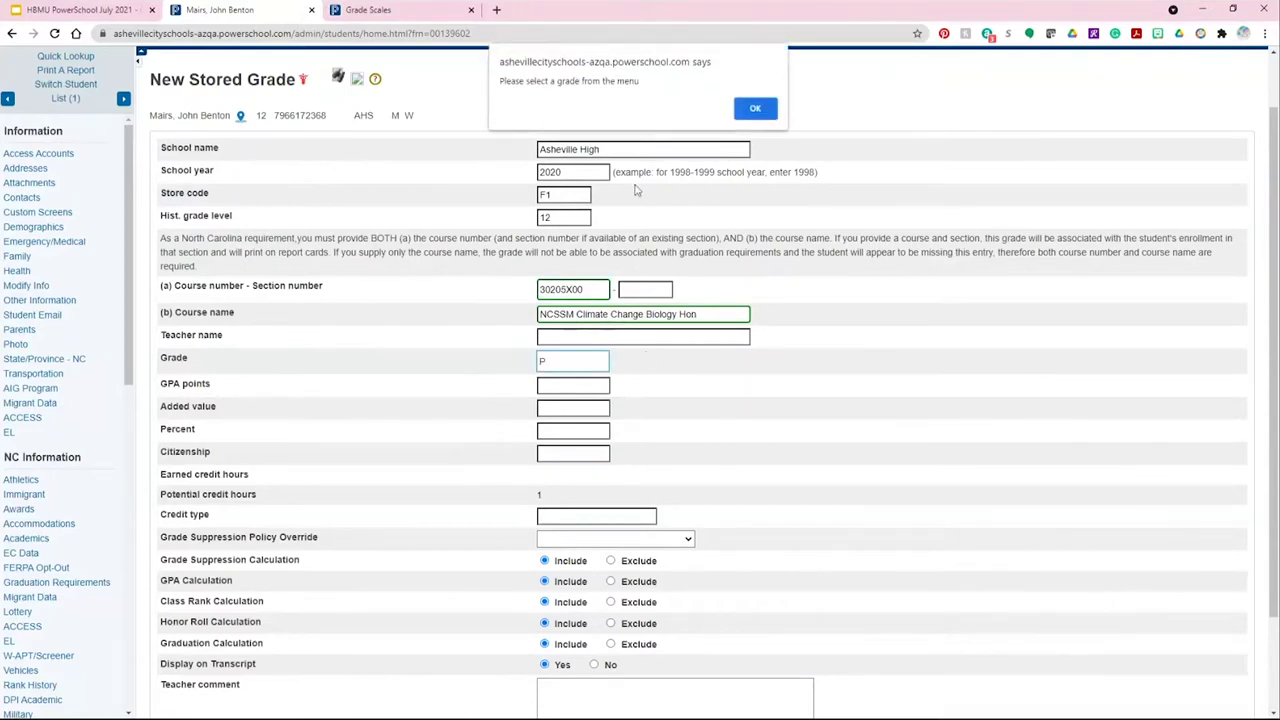
- Dismiss the invalid-grade alert, then erase the course name and course number 30205X00 from the stored grade
{"action": "left_click", "coordinate": [770, 108]}
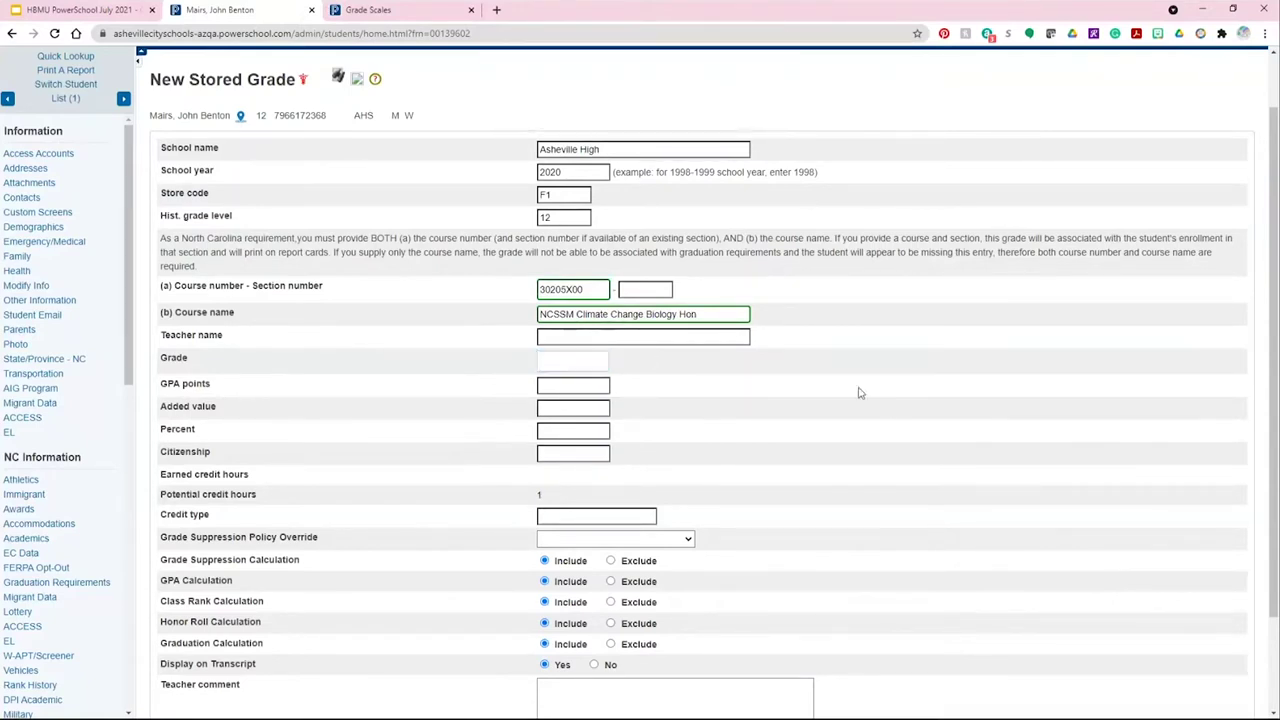
{"action": "left_click_drag", "start_coordinate": [698, 314], "coordinate": [512, 313]}
{"action": "key", "text": "BackSpace"}
{"action": "left_click_drag", "start_coordinate": [600, 290], "coordinate": [457, 291]}
{"action": "key", "text": "BackSpace"}
{"action": "left_click", "coordinate": [748, 112]}
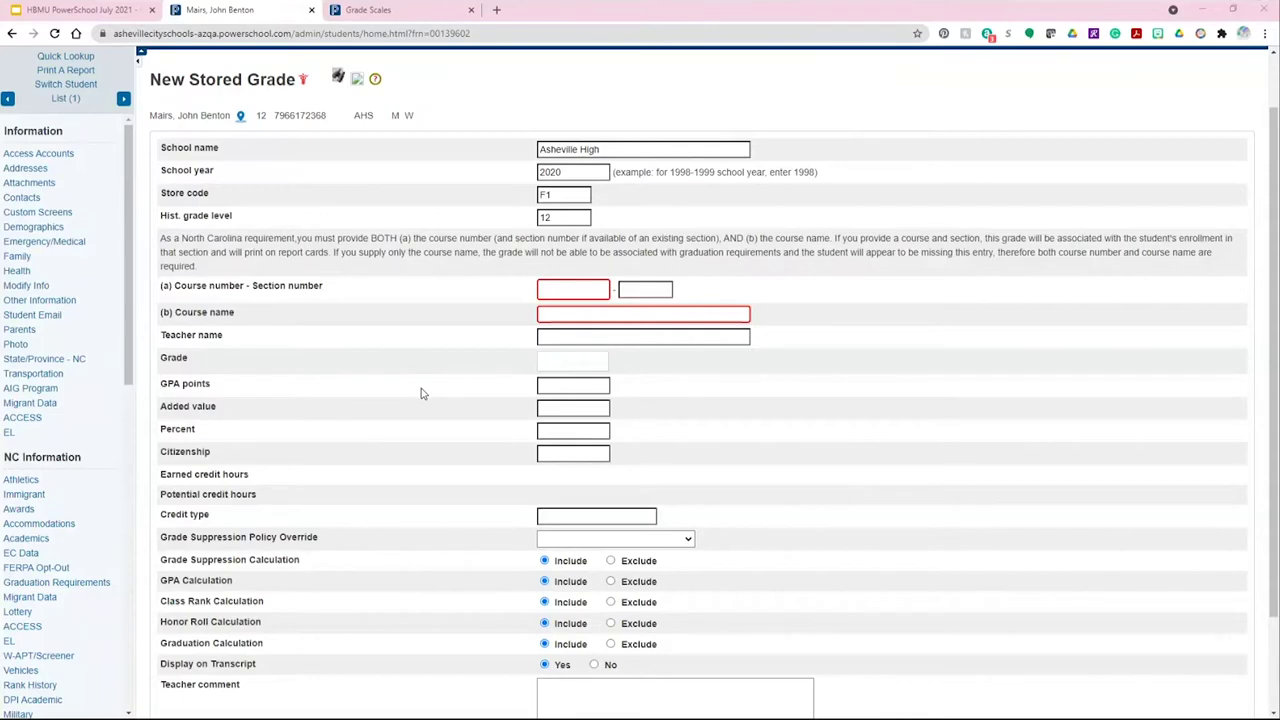
{"action": "left_click", "coordinate": [380, 12]}
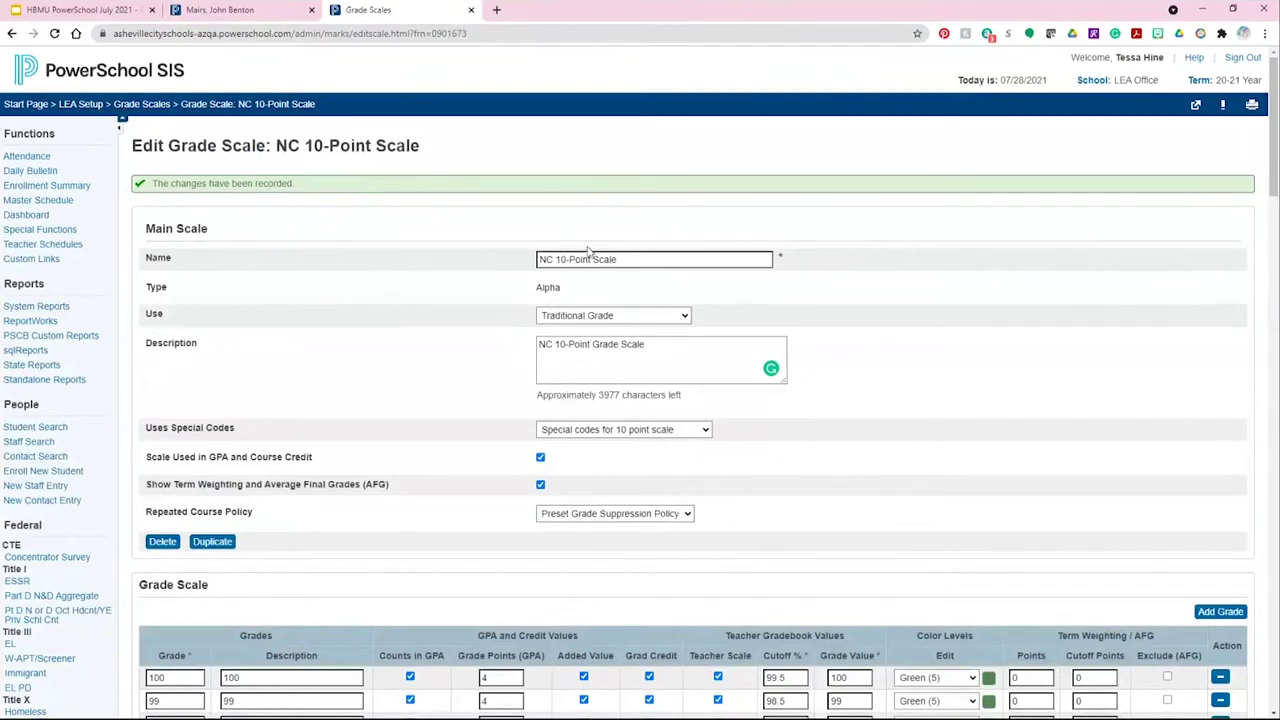
{"action": "left_click_drag", "start_coordinate": [652, 263], "coordinate": [520, 272]}
{"action": "left_click", "coordinate": [489, 285]}
{"action": "left_click", "coordinate": [681, 260]}
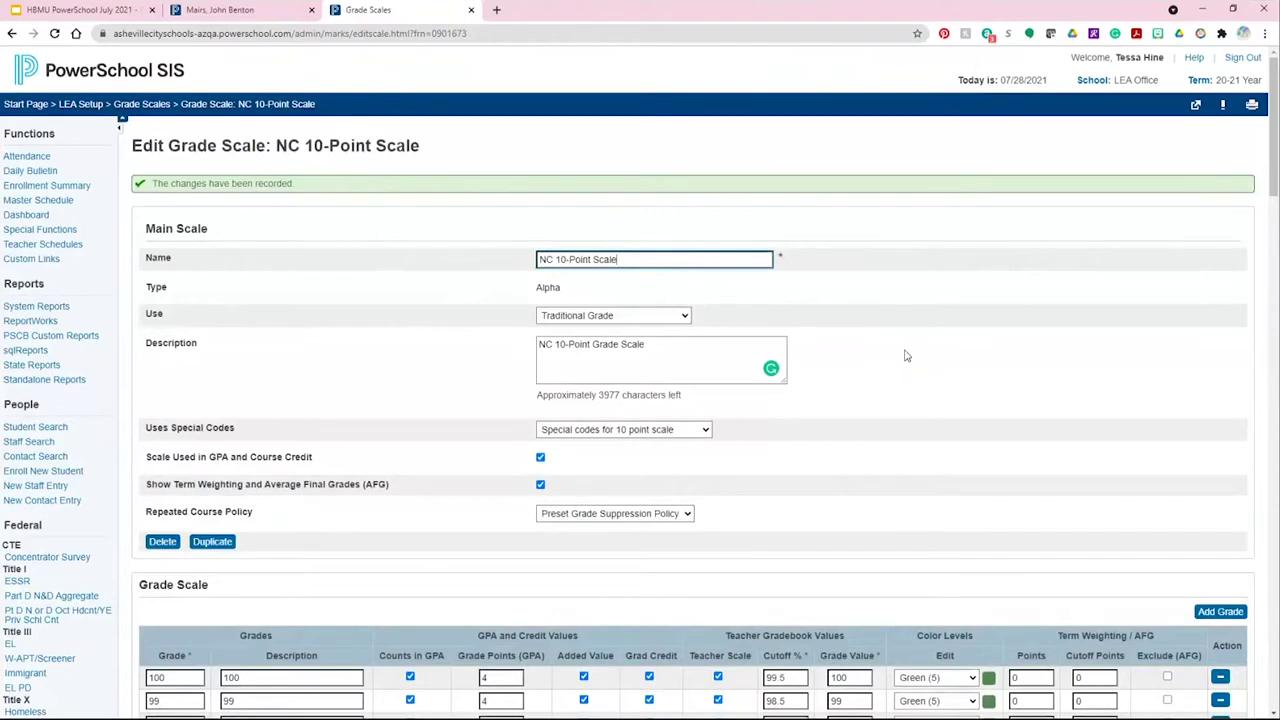
{"action": "left_click", "coordinate": [281, 10]}
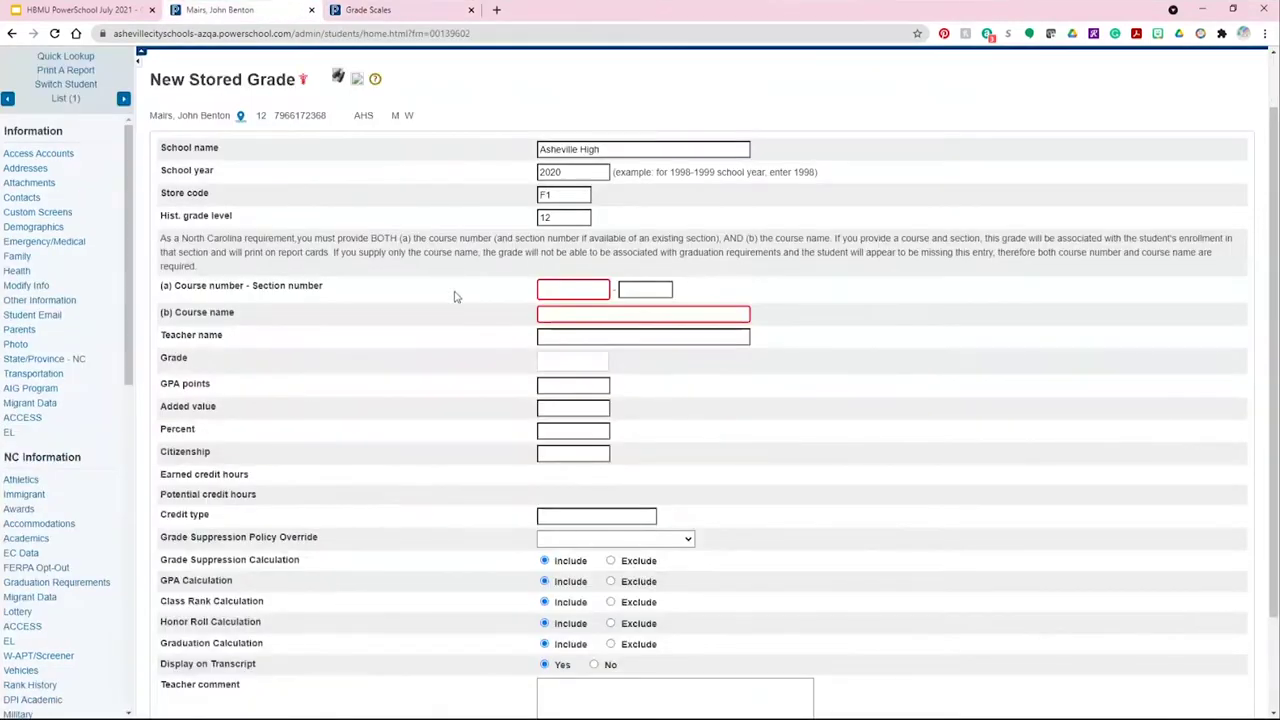
{"action": "left_click", "coordinate": [434, 9]}
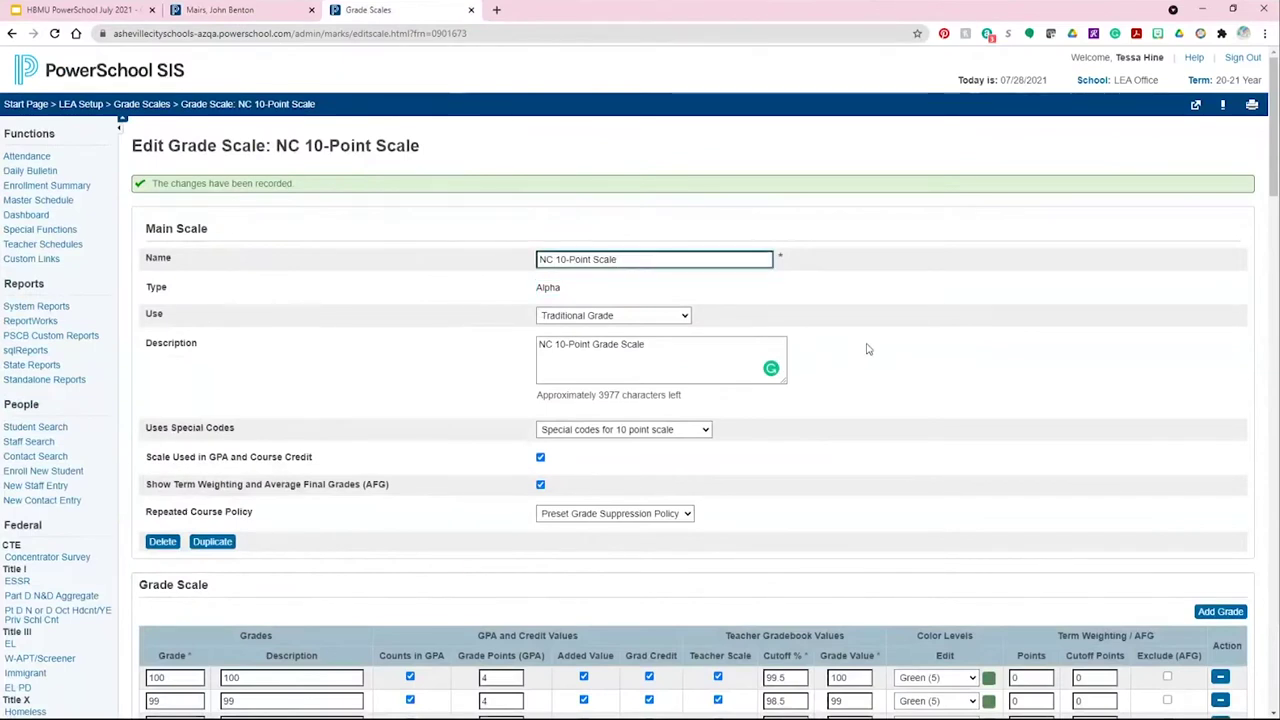
{"action": "left_click_drag", "start_coordinate": [540, 259], "coordinate": [632, 263]}
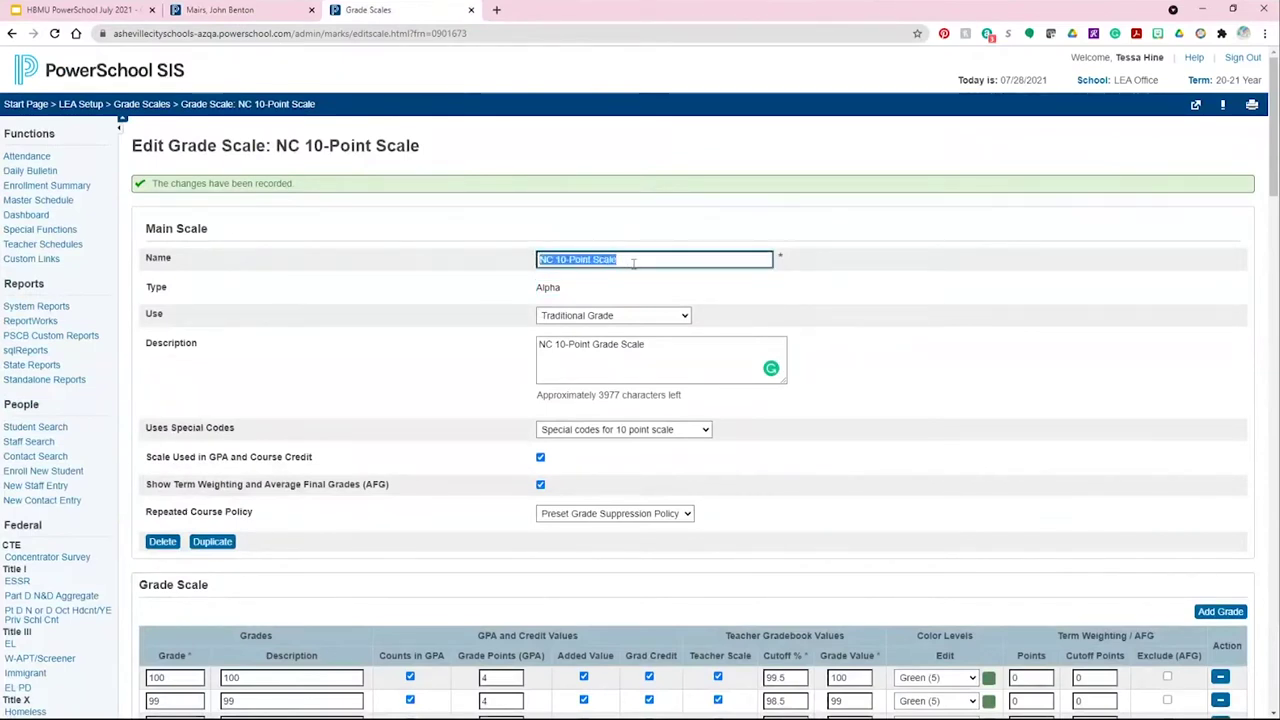
{"action": "left_click", "coordinate": [647, 263]}
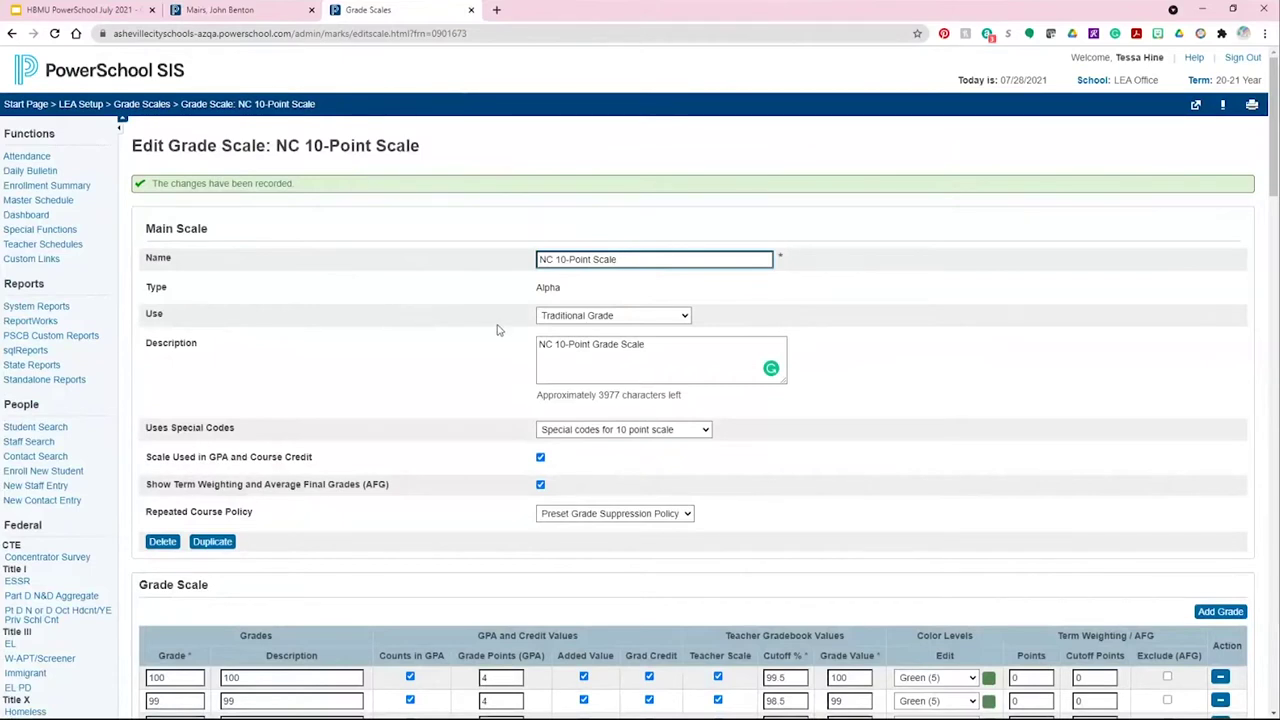
{"action": "left_click_drag", "start_coordinate": [650, 264], "coordinate": [524, 268]}
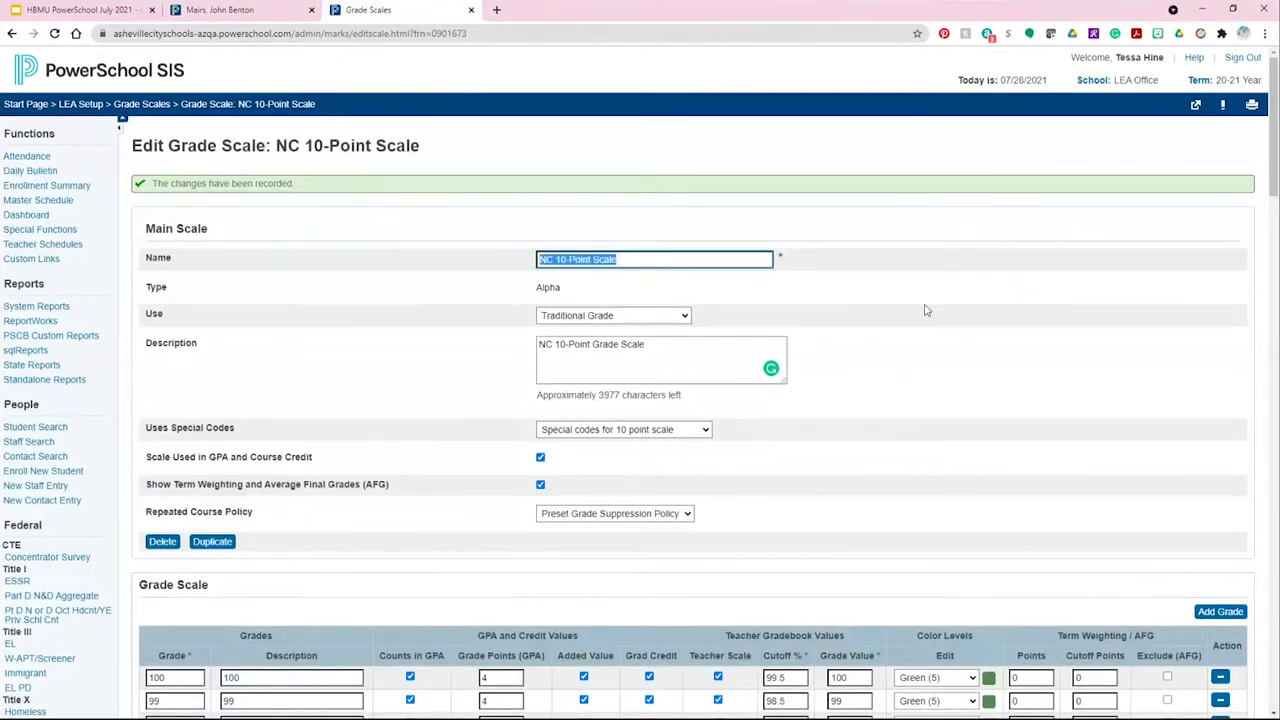
{"action": "left_click", "coordinate": [755, 259]}
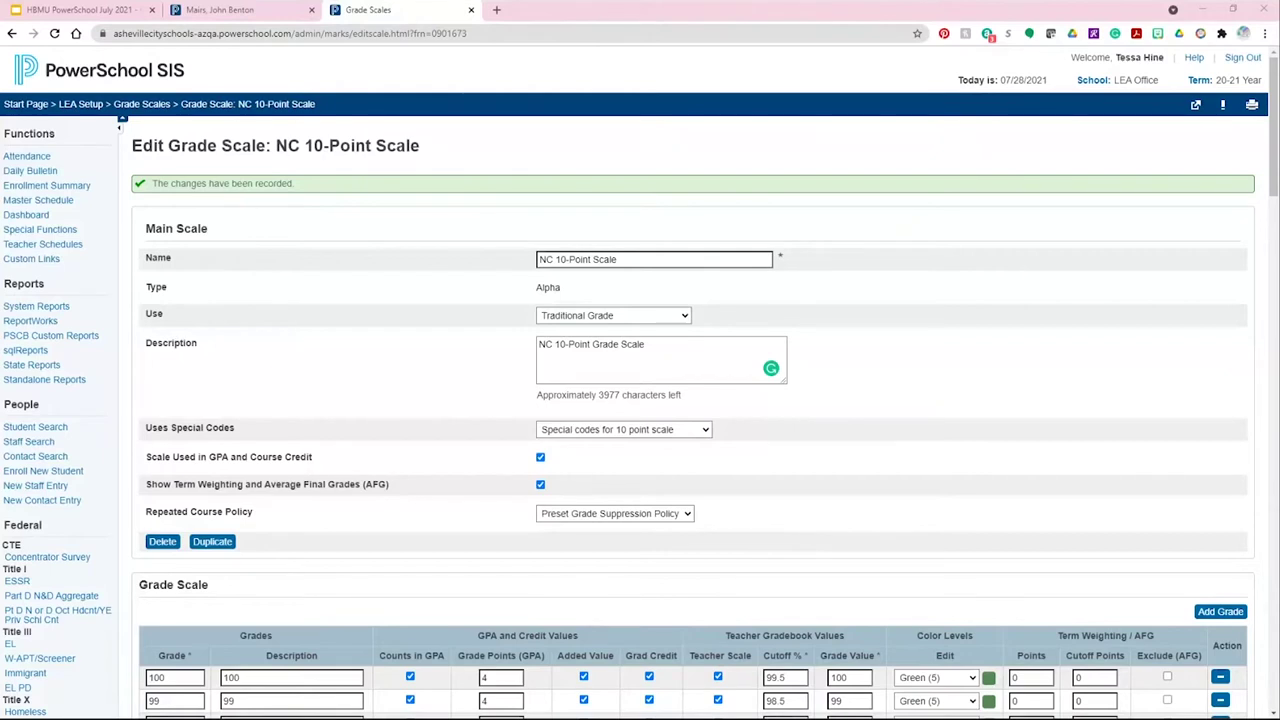
{"action": "left_click", "coordinate": [673, 264]}
- Point out the grade and credit field labels on the blank New Stored Grade form, then go back to the slides
{"action": "left_click", "coordinate": [222, 10]}
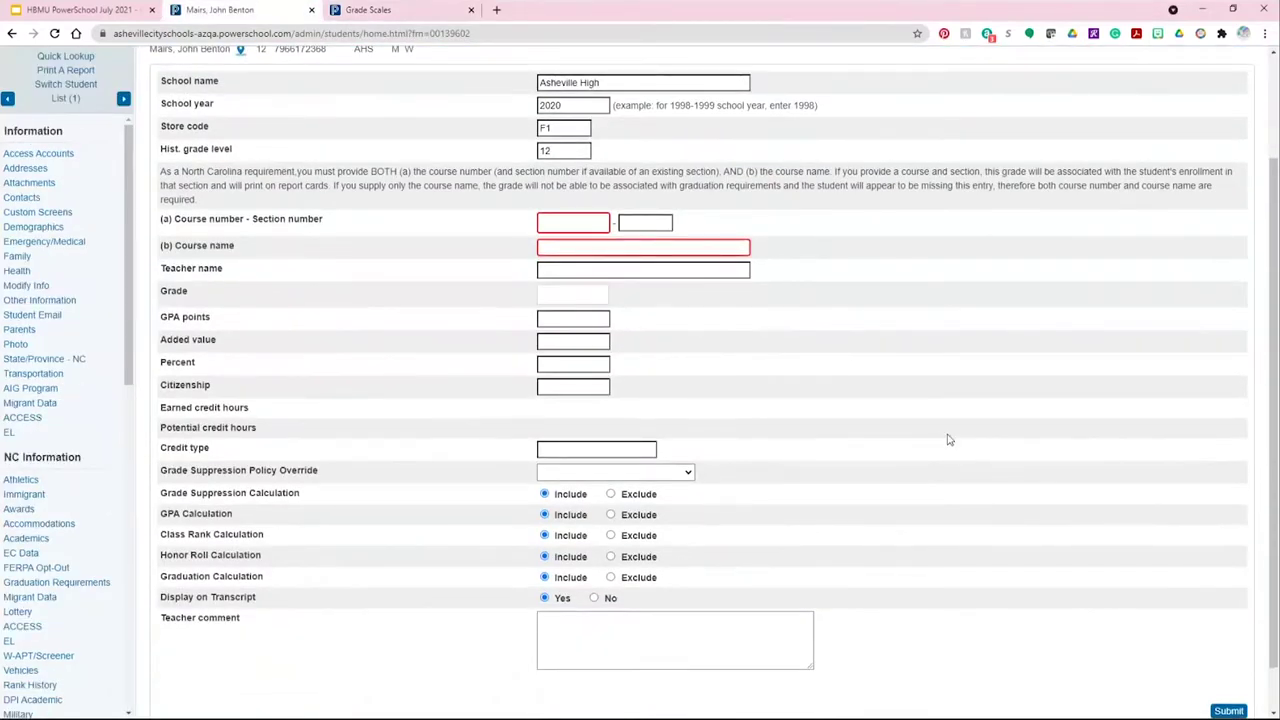
{"action": "scroll", "coordinate": [945, 437], "scroll_direction": "up", "scroll_amount": 2}
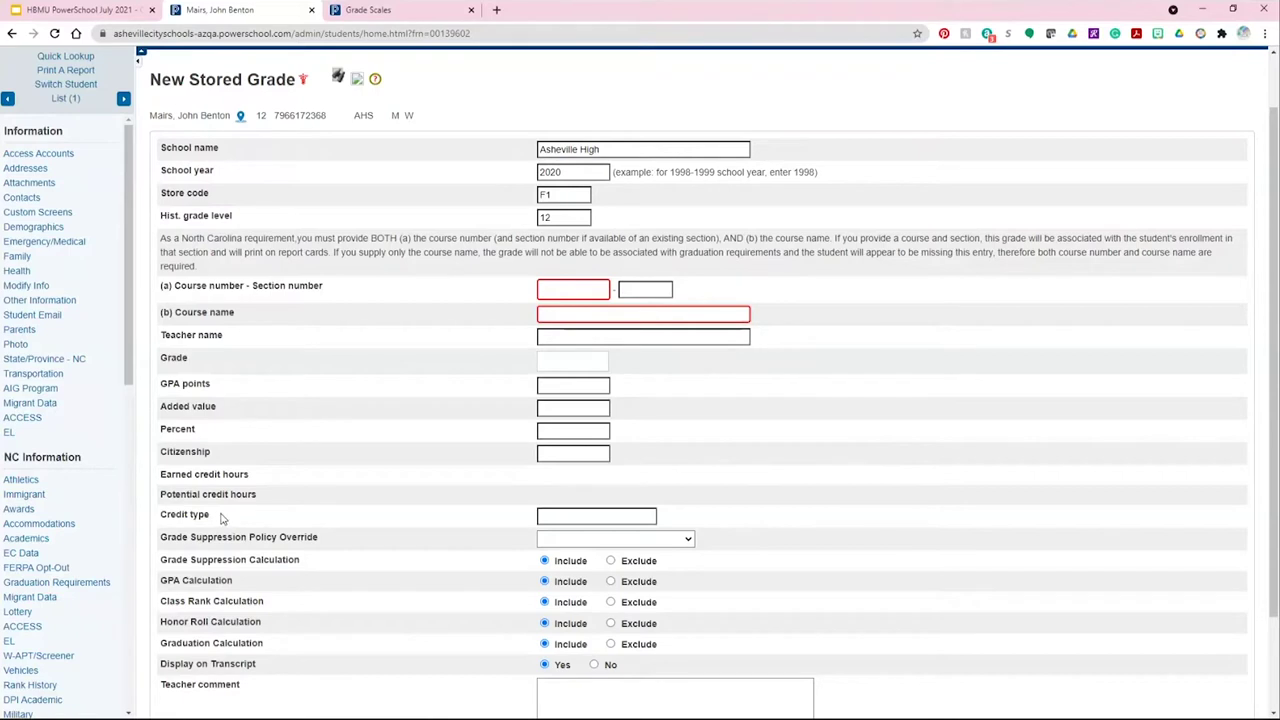
{"action": "left_click_drag", "start_coordinate": [206, 514], "coordinate": [296, 322]}
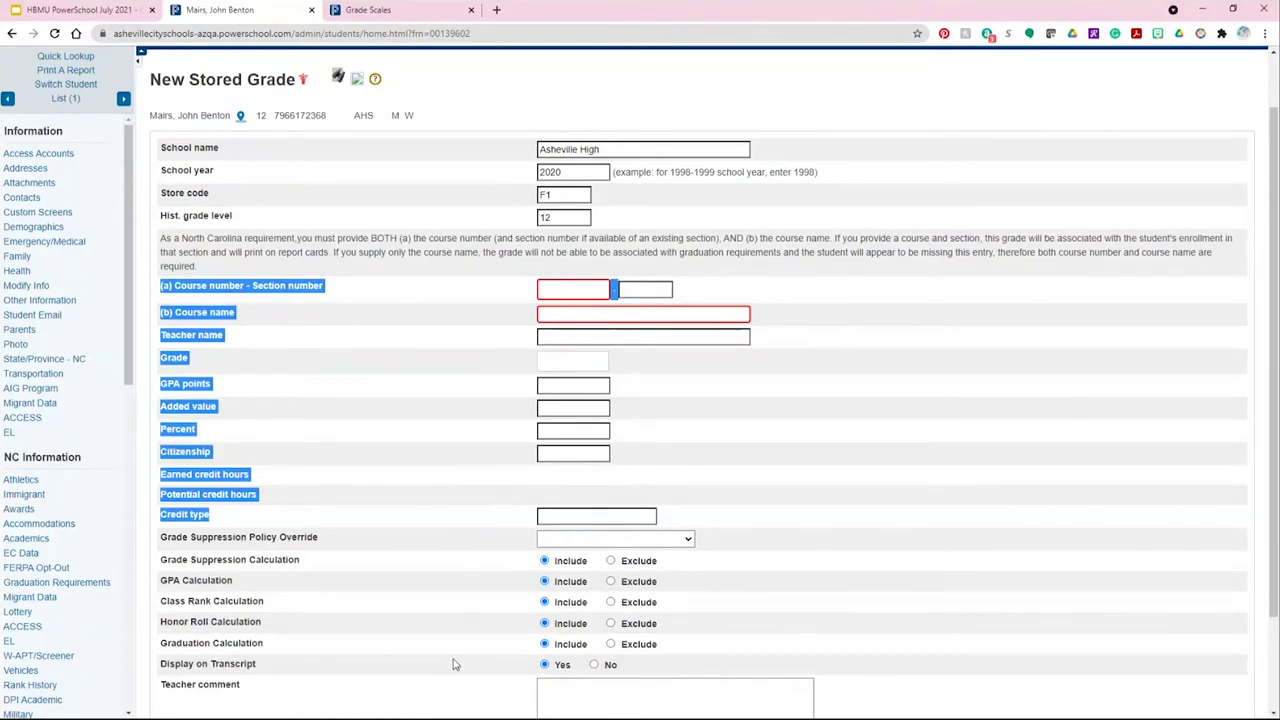
{"action": "scroll", "coordinate": [479, 662], "scroll_direction": "down", "scroll_amount": 1}
{"action": "scroll", "coordinate": [480, 655], "scroll_direction": "up", "scroll_amount": 1}
{"action": "left_click", "coordinate": [448, 334]}
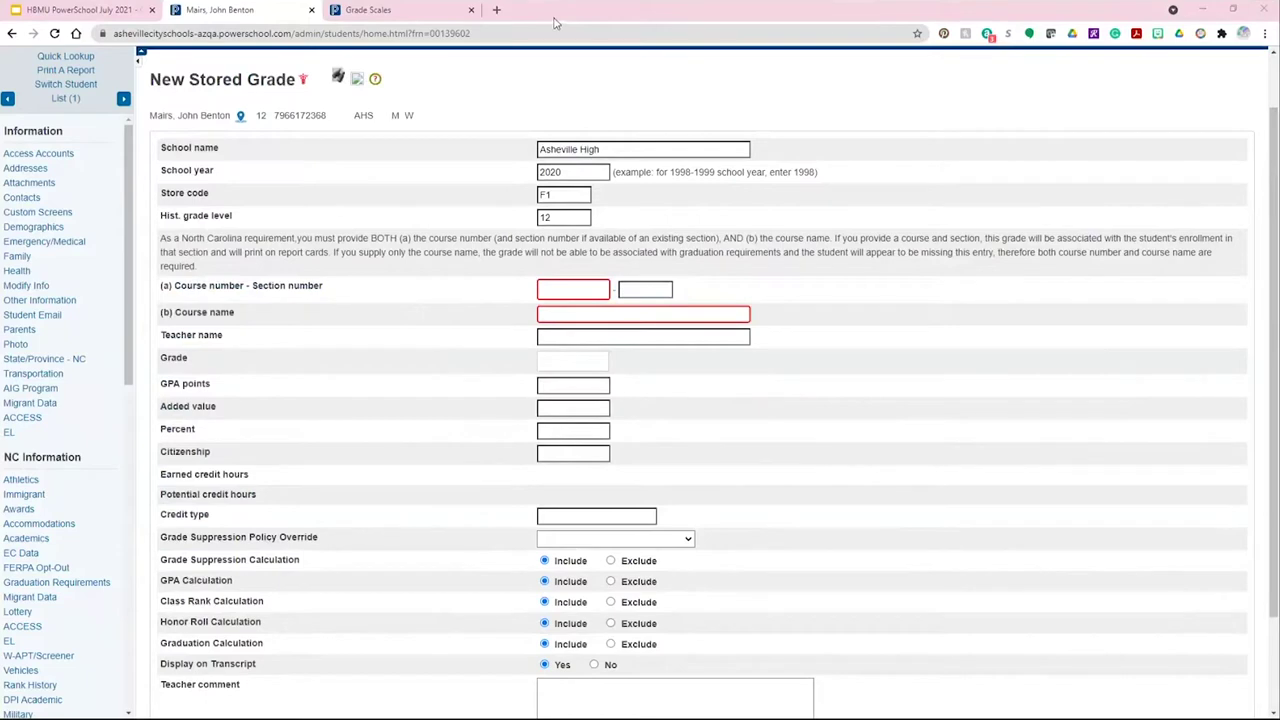
{"action": "left_click", "coordinate": [70, 10]}
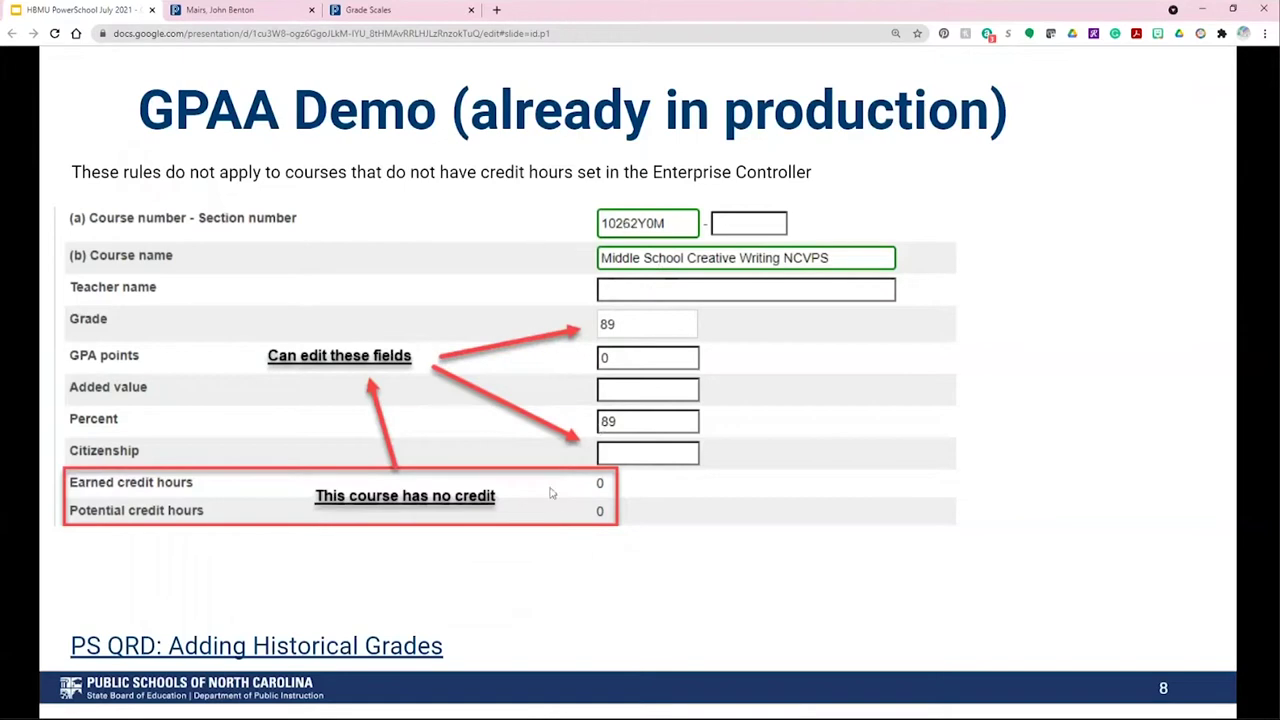
{"action": "key", "text": "Left"}
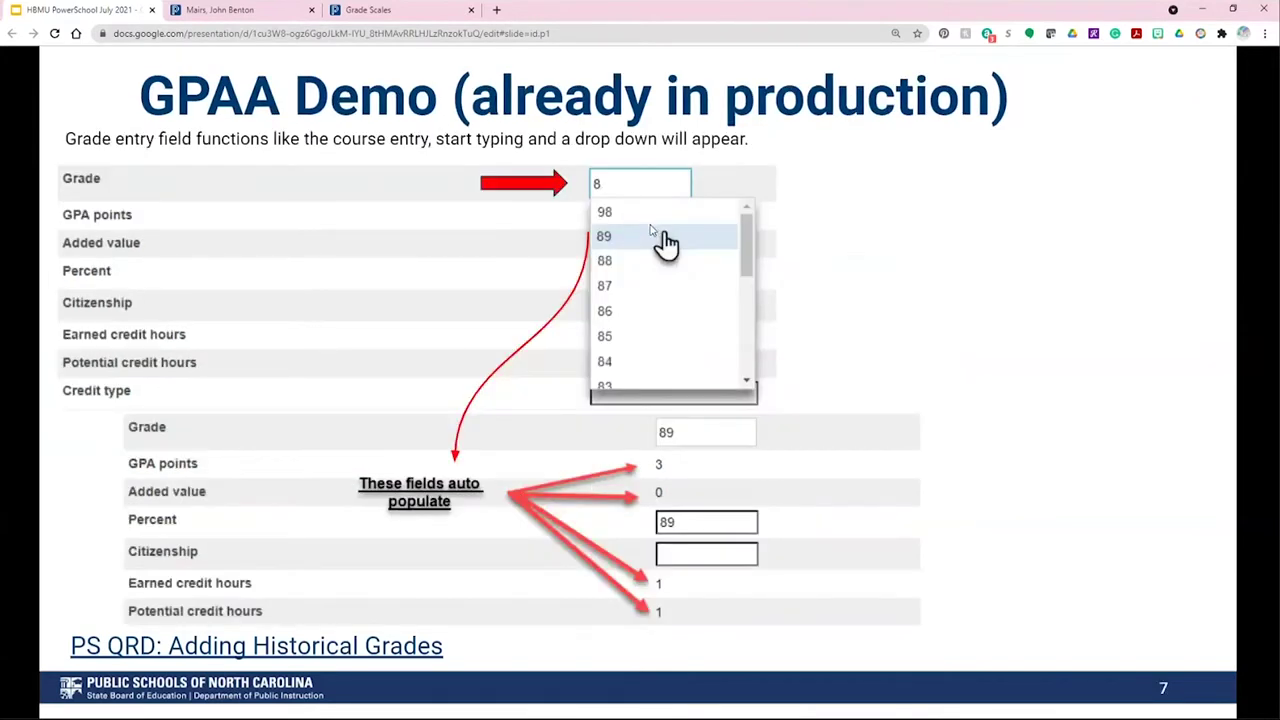
{"action": "key", "text": "Right"}
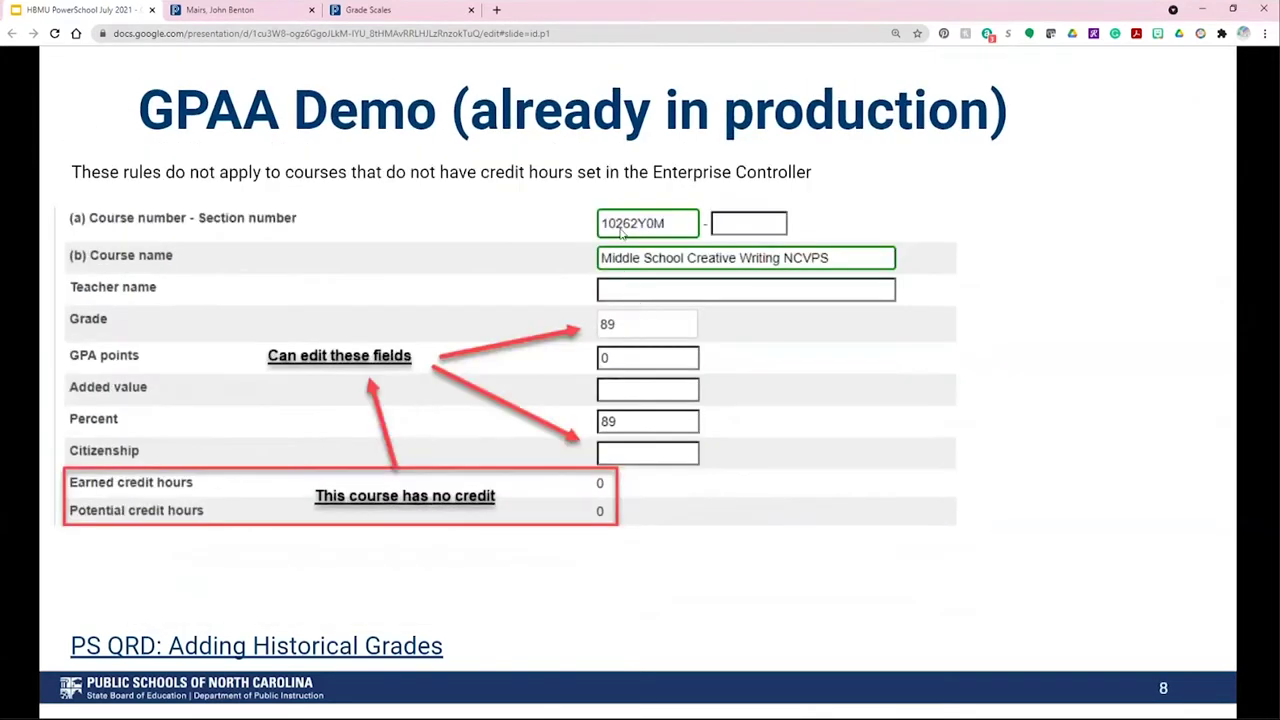
{"action": "key", "text": "Right"}
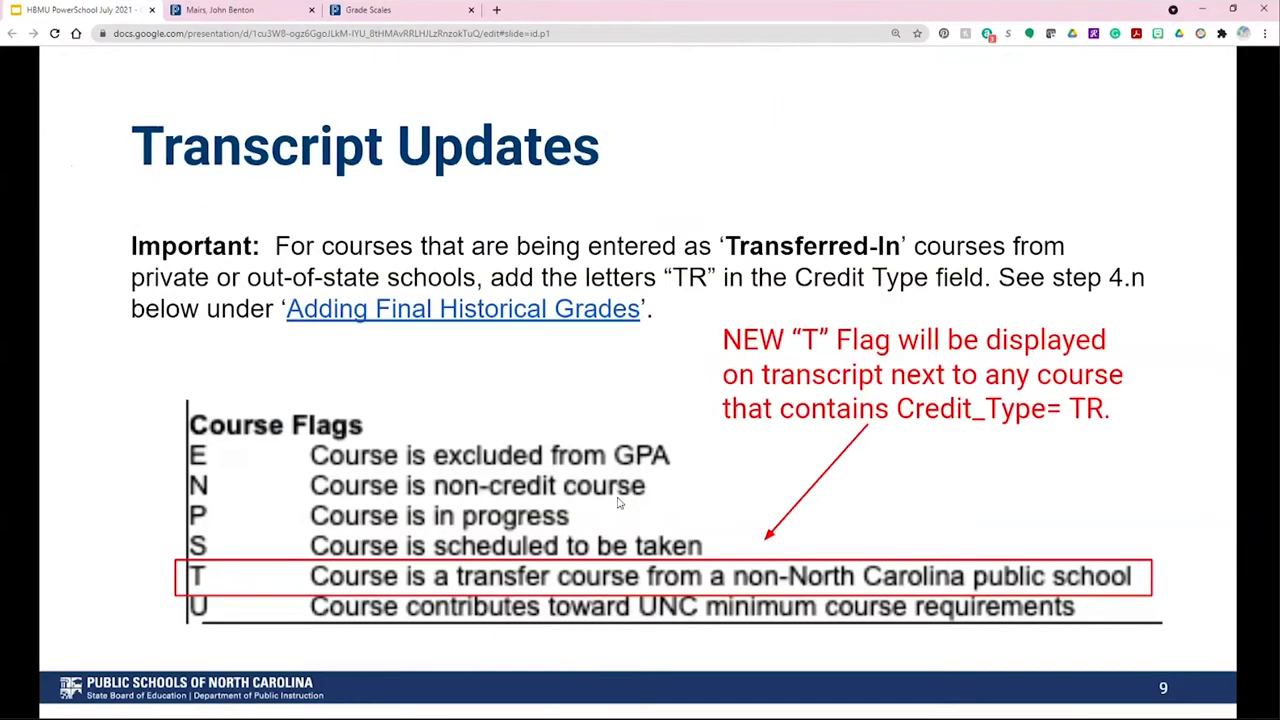
{"action": "key", "text": "Left"}
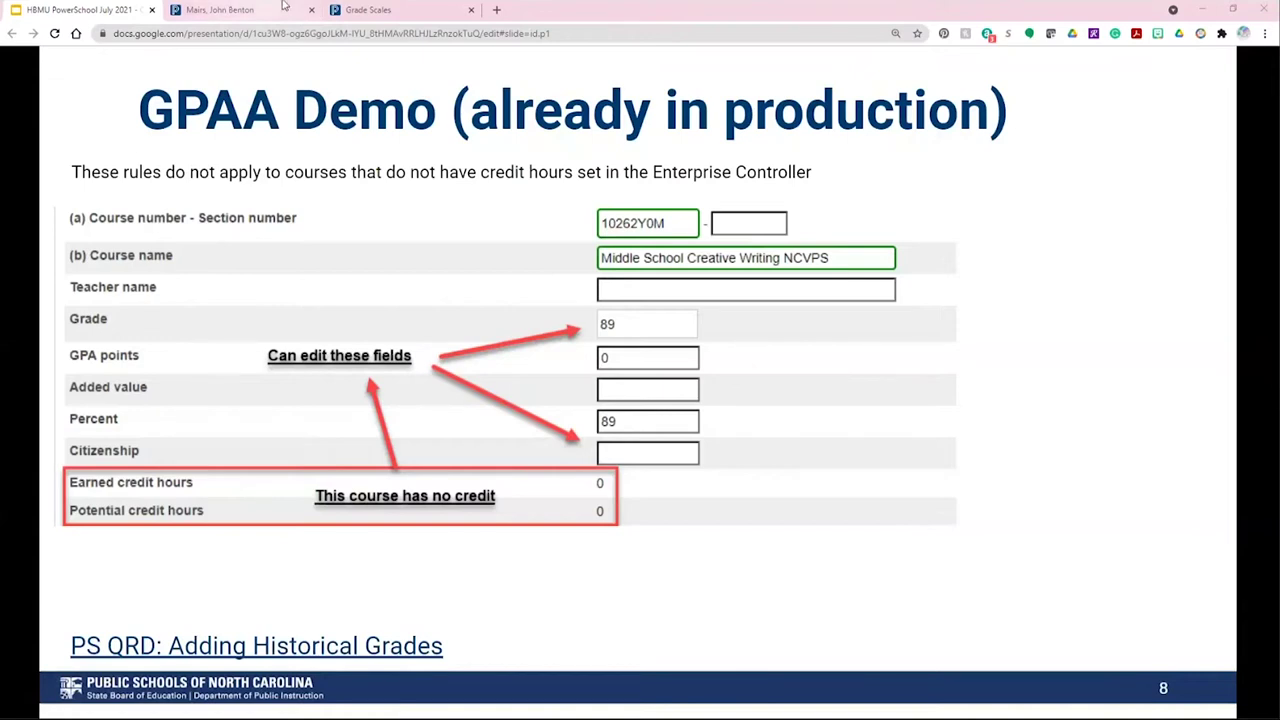
- Keep 'Special codes for 10 point scale' as the NC 10-Point Scale's special codes set
{"action": "left_click", "coordinate": [428, 8]}
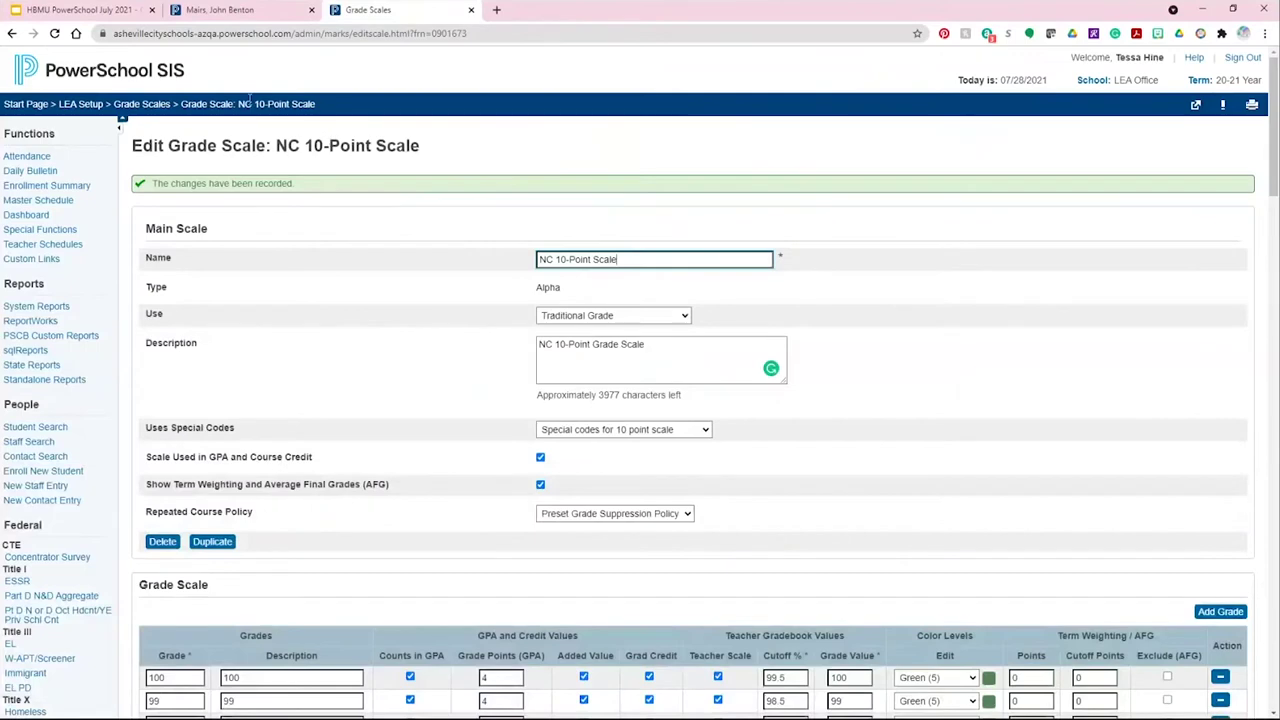
{"action": "scroll", "coordinate": [662, 291], "scroll_direction": "down", "scroll_amount": 2}
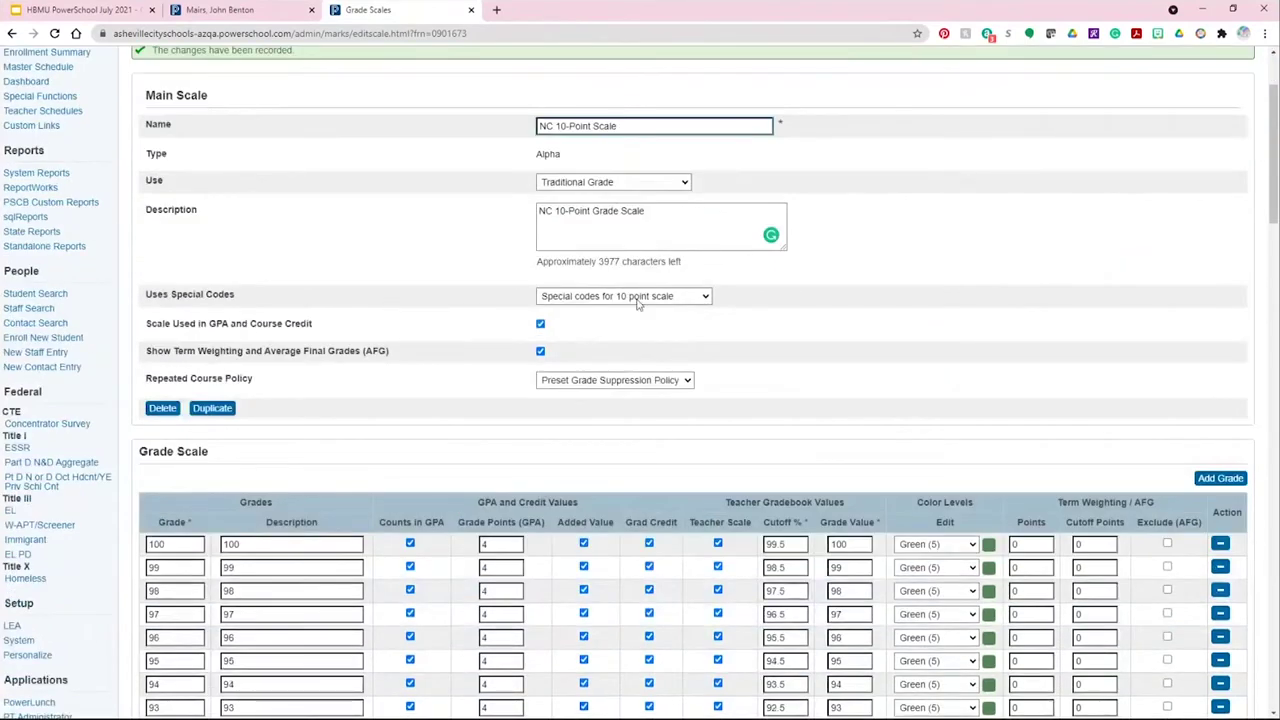
{"action": "left_click", "coordinate": [638, 299]}
{"action": "left_click", "coordinate": [623, 360]}
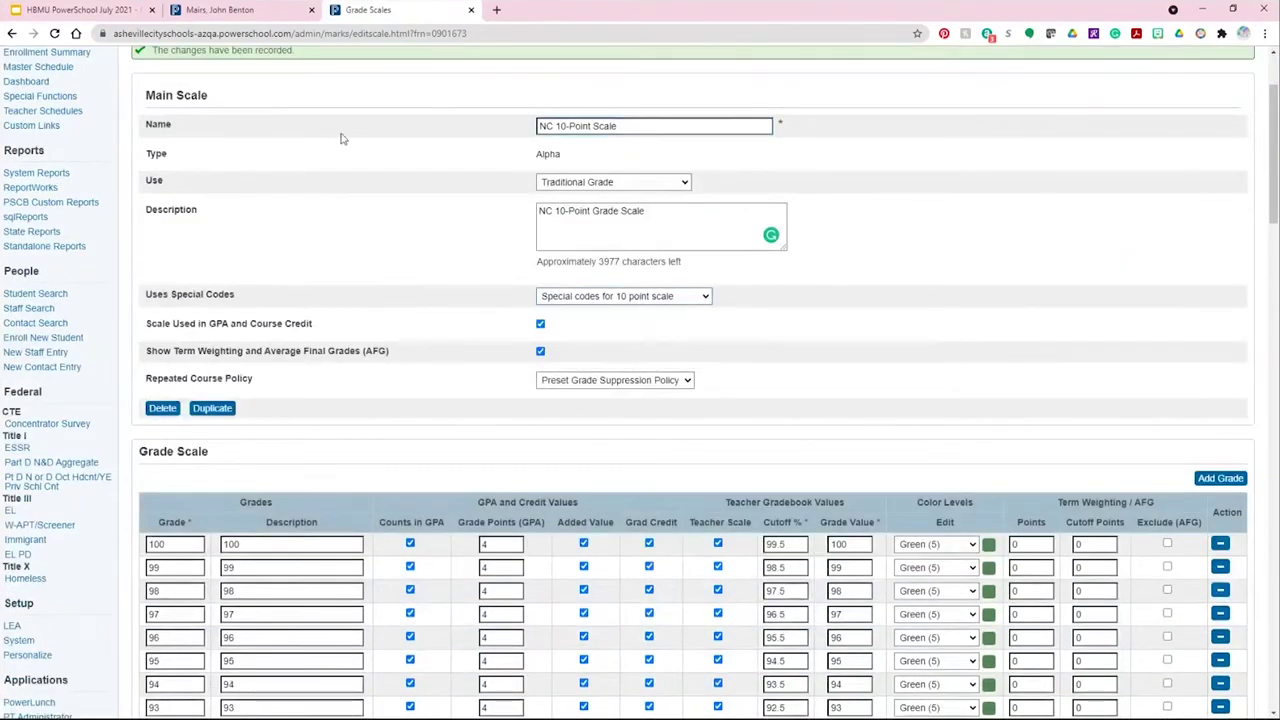
{"action": "scroll", "coordinate": [405, 250], "scroll_direction": "up", "scroll_amount": 1}
{"action": "scroll", "coordinate": [329, 277], "scroll_direction": "up", "scroll_amount": 1}
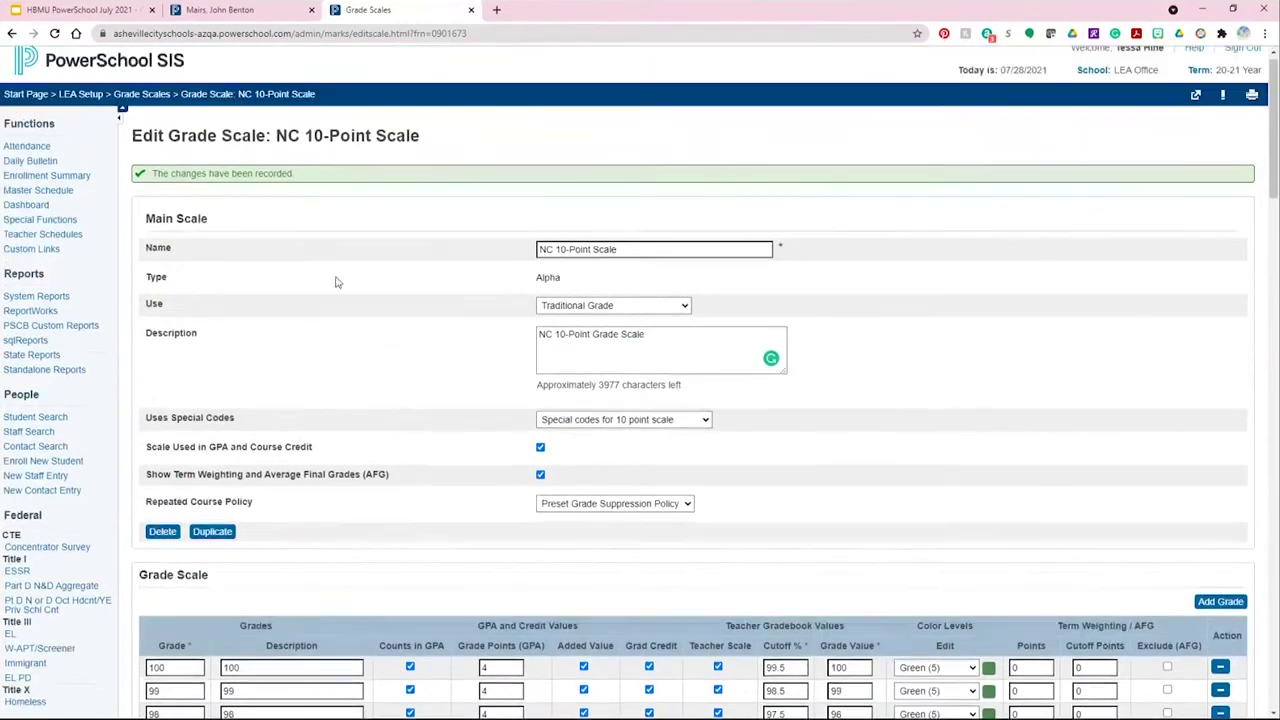
{"action": "left_click", "coordinate": [618, 435]}
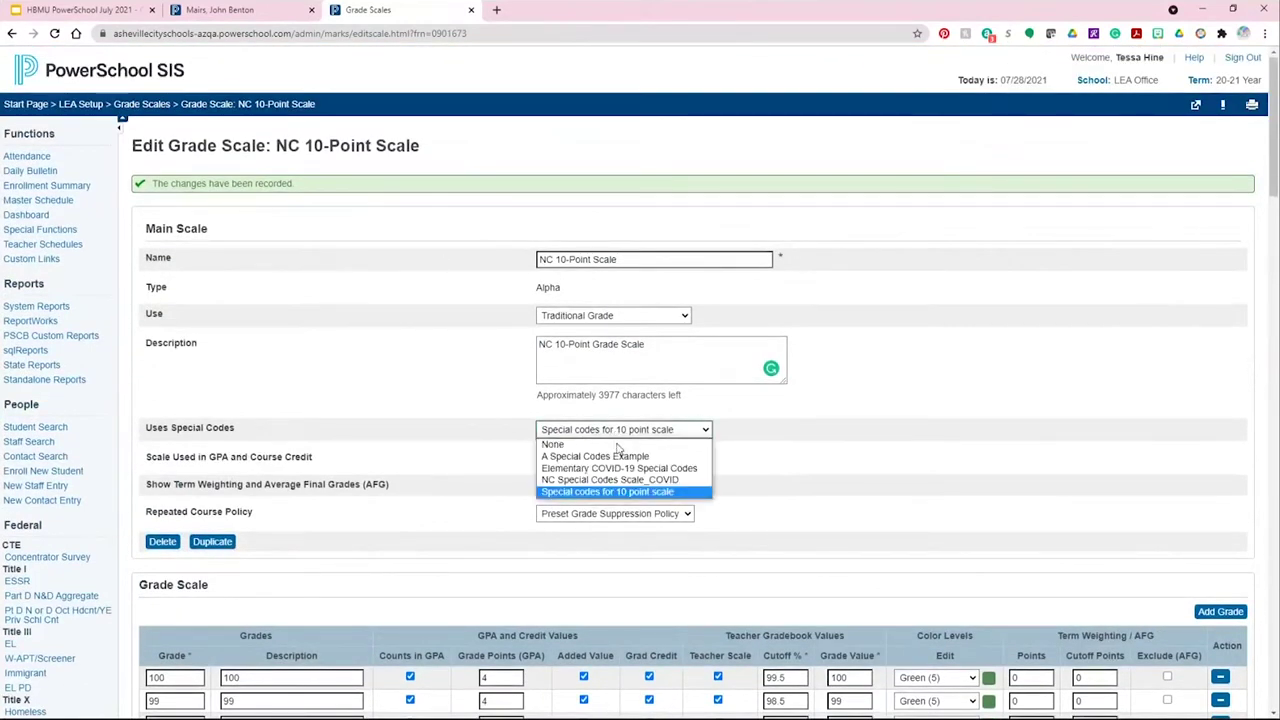
{"action": "left_click", "coordinate": [629, 492]}
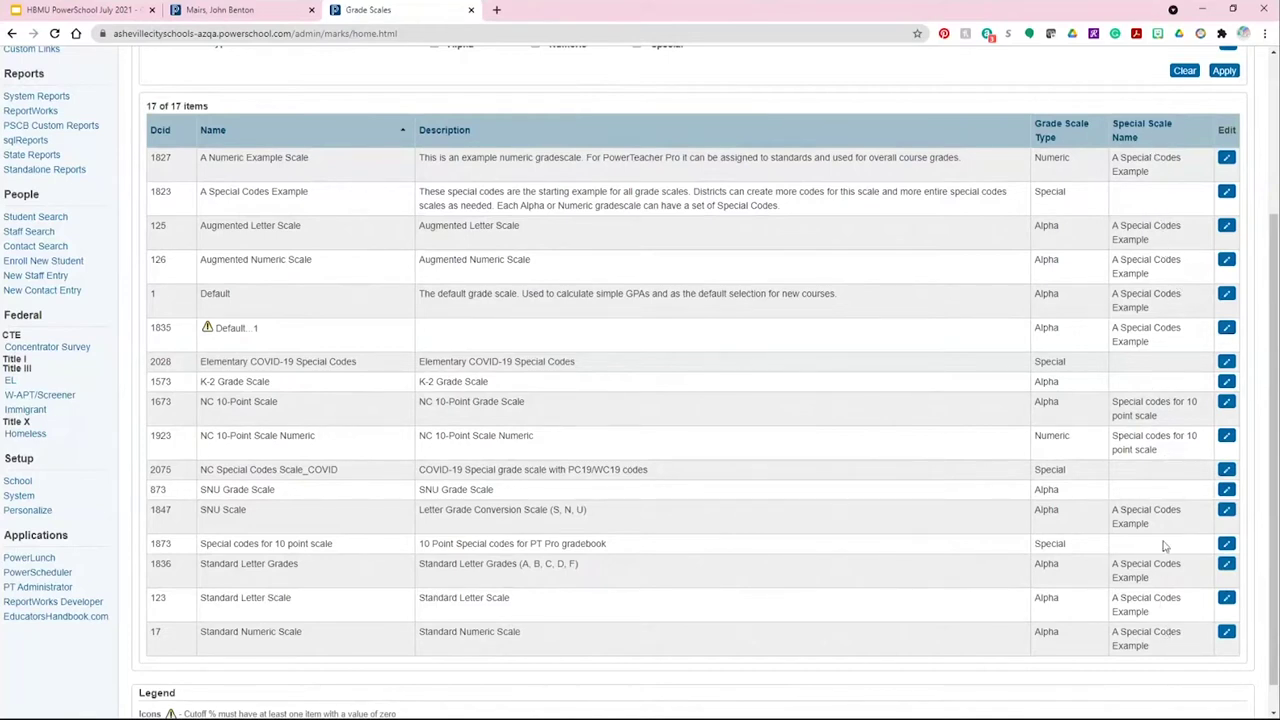
- Highlight the NC 10-Point Scale row, then edit the Special codes for 10 point scale entry
{"action": "left_click_drag", "start_coordinate": [205, 402], "coordinate": [737, 421]}
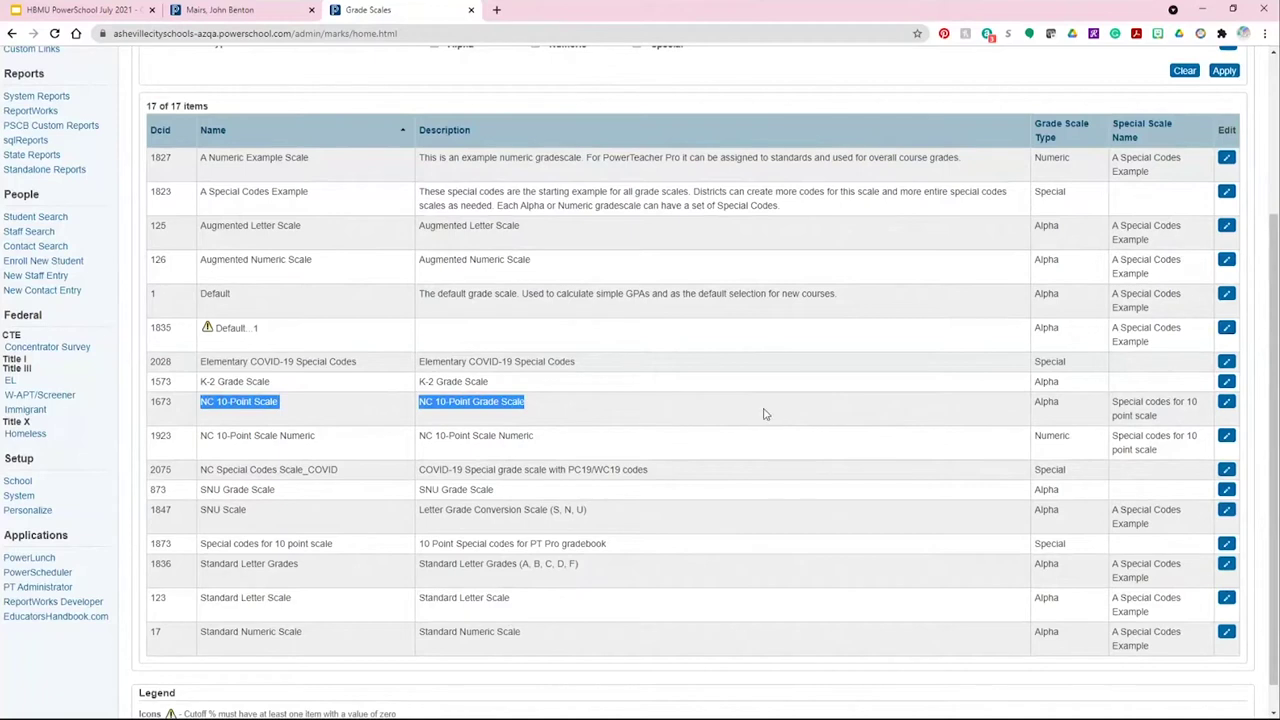
{"action": "left_click", "coordinate": [1143, 414]}
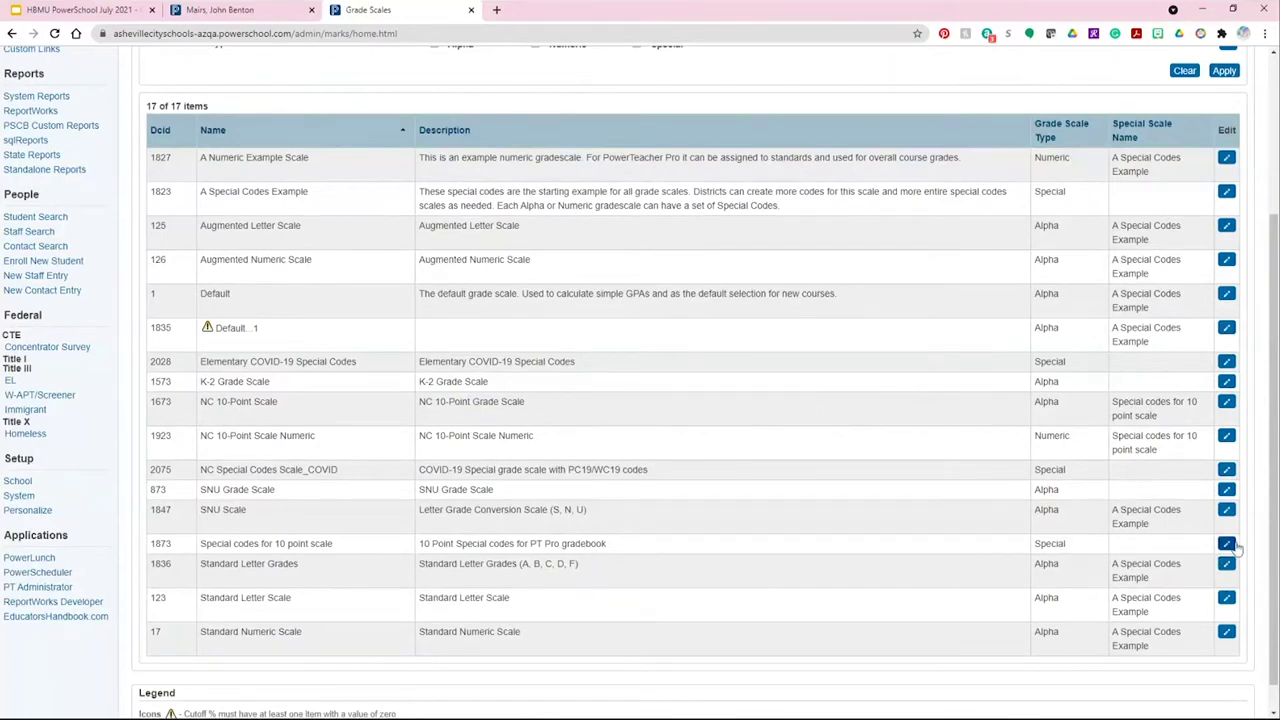
{"action": "left_click", "coordinate": [1227, 545]}
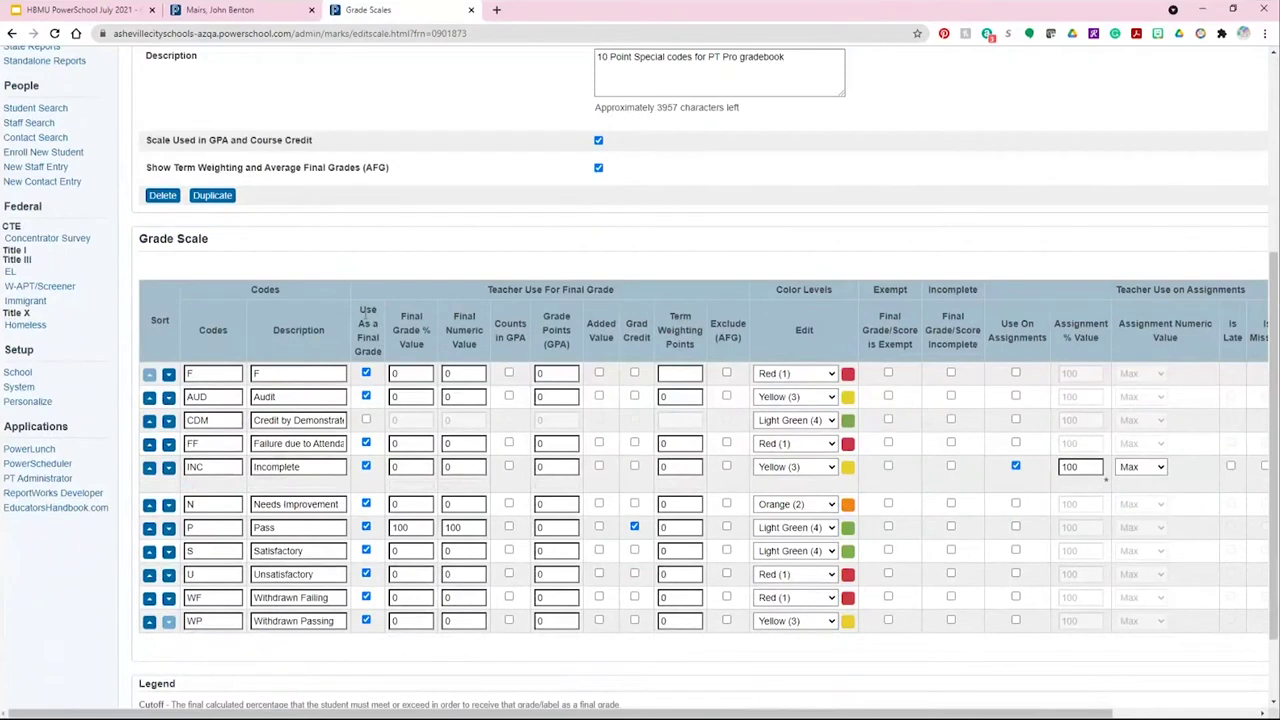
- Allow CDM to be used as a final grade in the 10-point special codes and save
{"action": "left_click", "coordinate": [366, 421]}
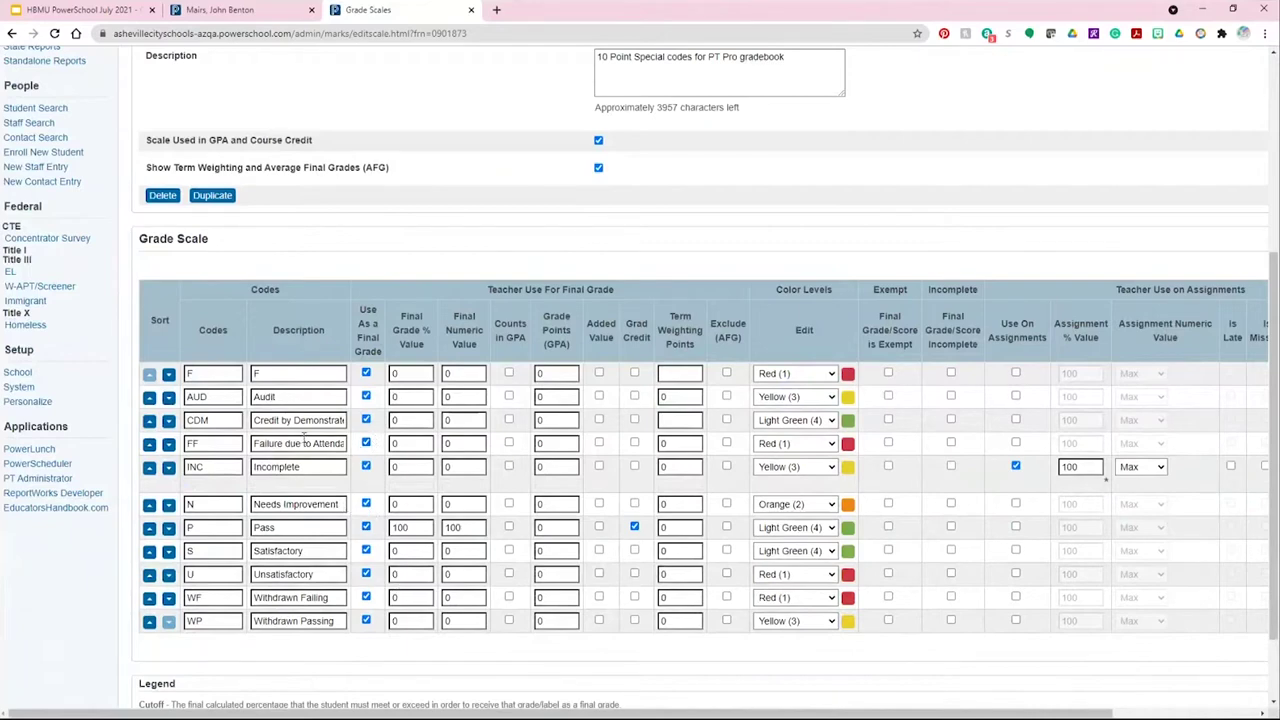
{"action": "scroll", "coordinate": [303, 440], "scroll_direction": "down", "scroll_amount": 1}
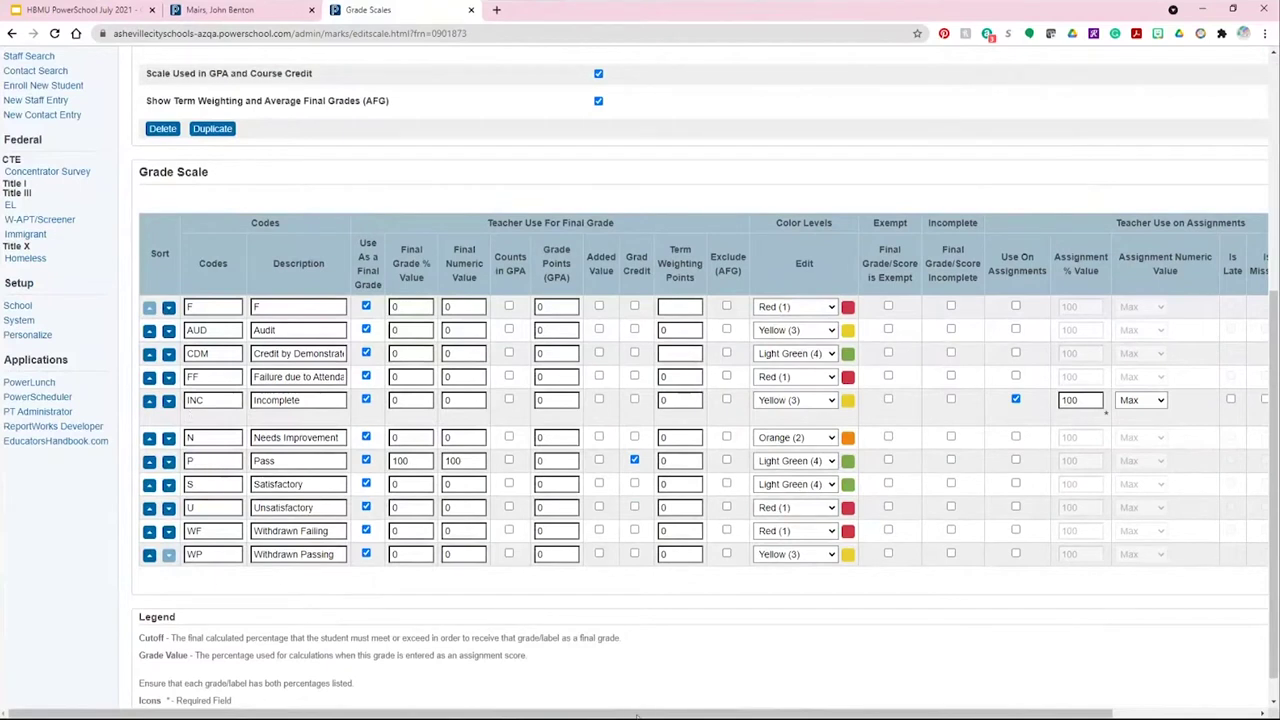
{"action": "left_click_drag", "start_coordinate": [640, 712], "coordinate": [720, 712]}
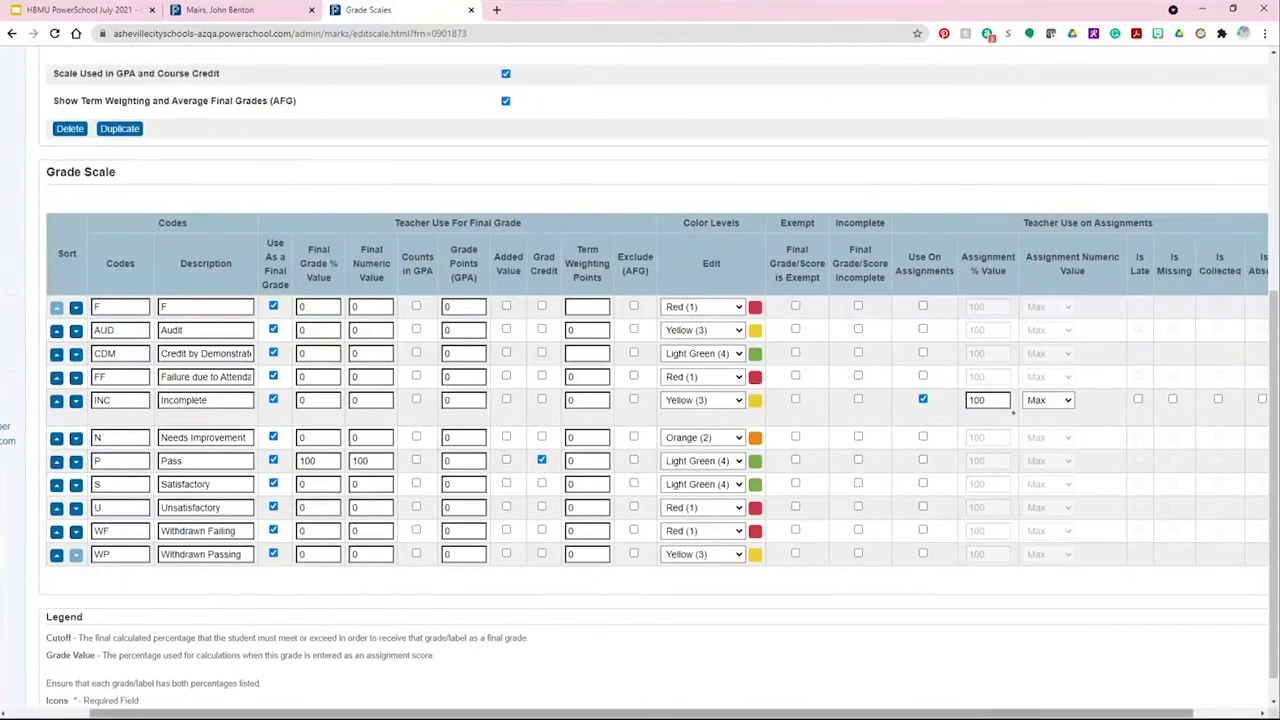
{"action": "scroll", "coordinate": [1100, 580], "scroll_direction": "right", "scroll_amount": 2}
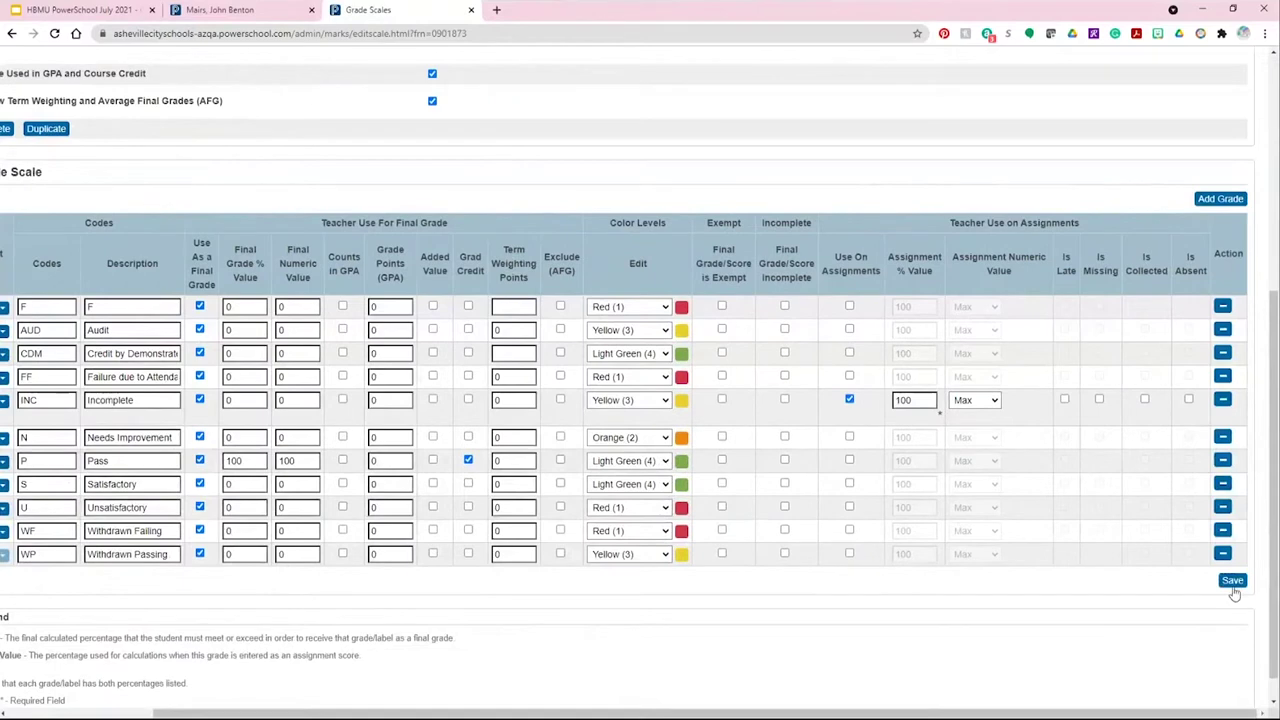
{"action": "left_click", "coordinate": [1232, 580]}
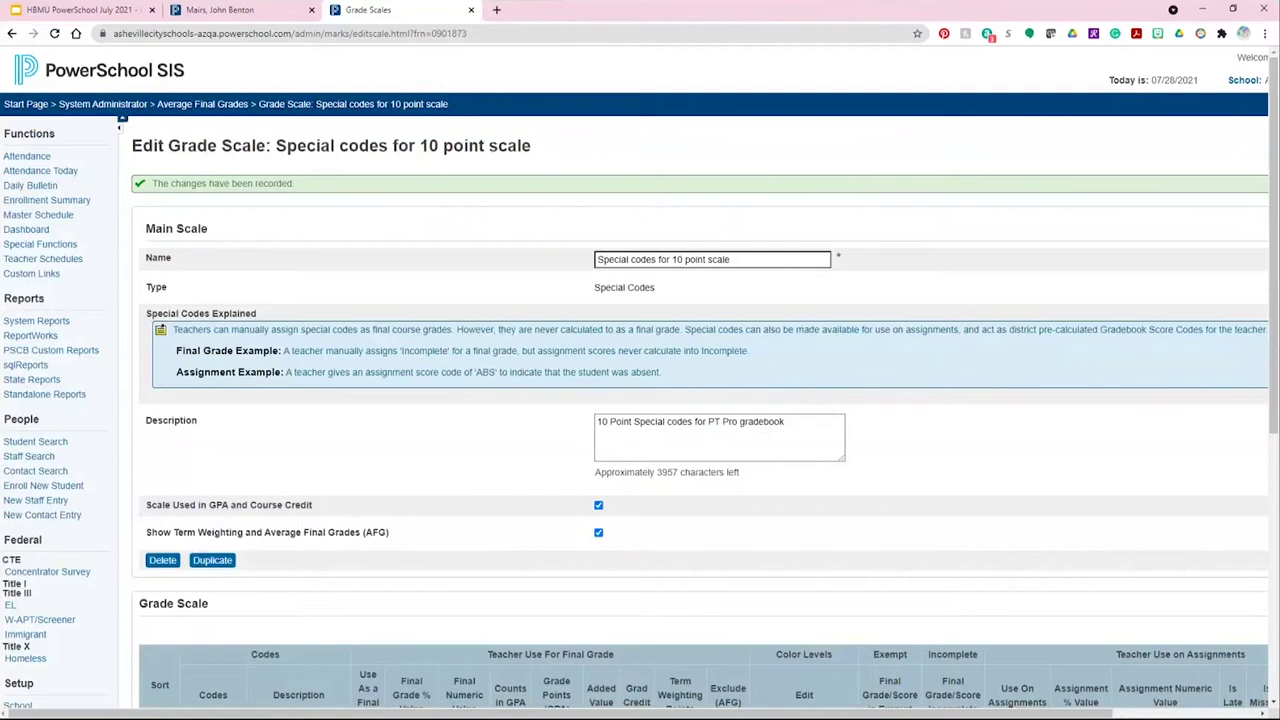
{"action": "key", "text": "alt+Left"}
- Switch the current school to LEA Office
{"action": "scroll", "coordinate": [949, 306], "scroll_direction": "up", "scroll_amount": 3}
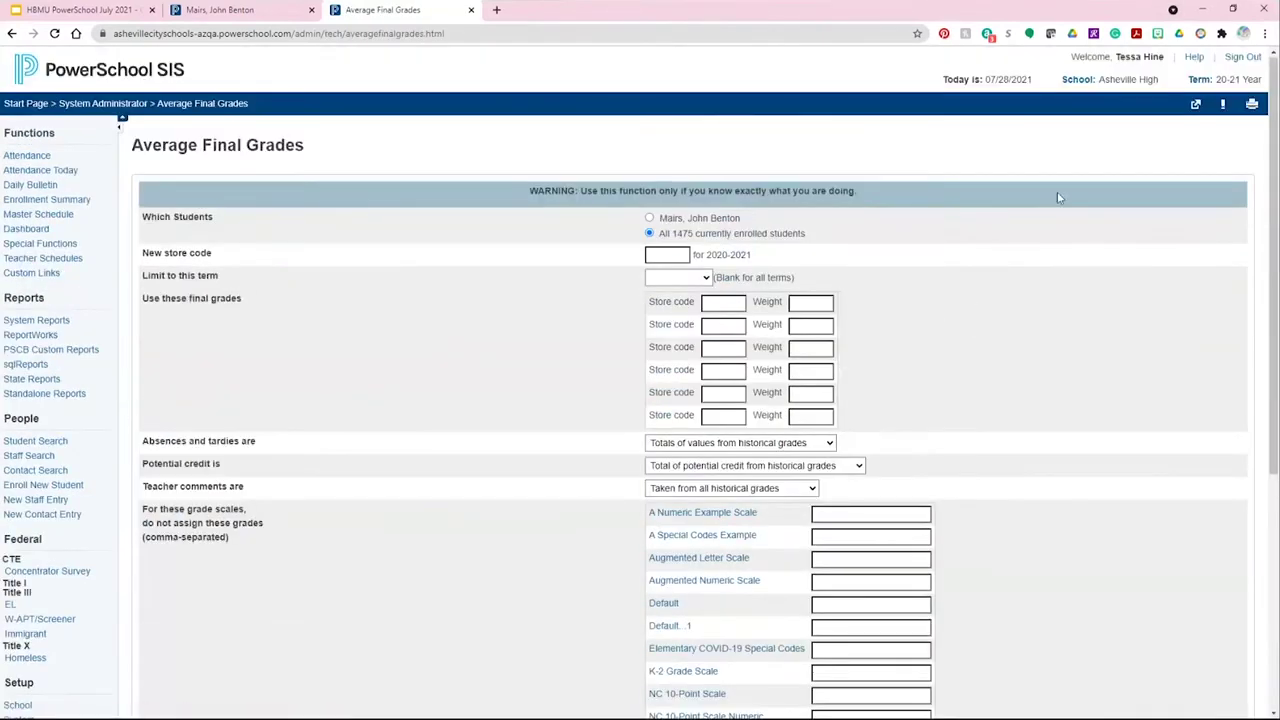
{"action": "left_click", "coordinate": [1077, 82]}
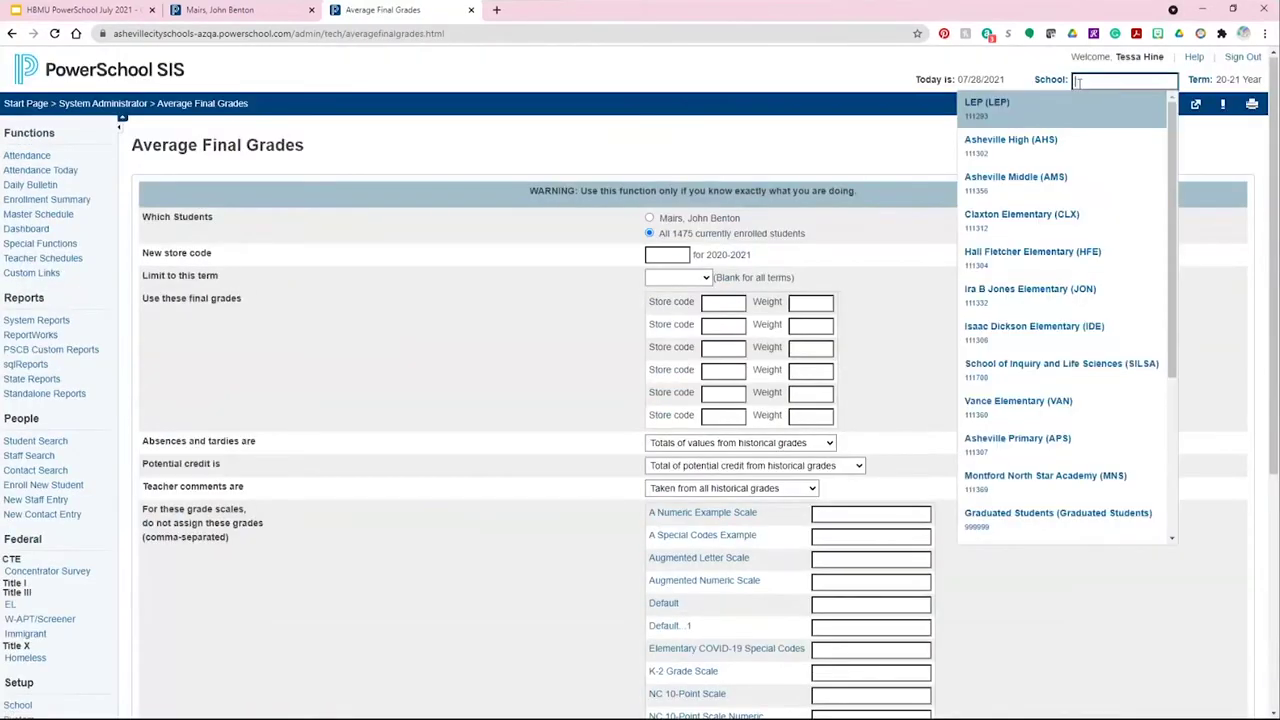
{"action": "type", "text": "LEA"}
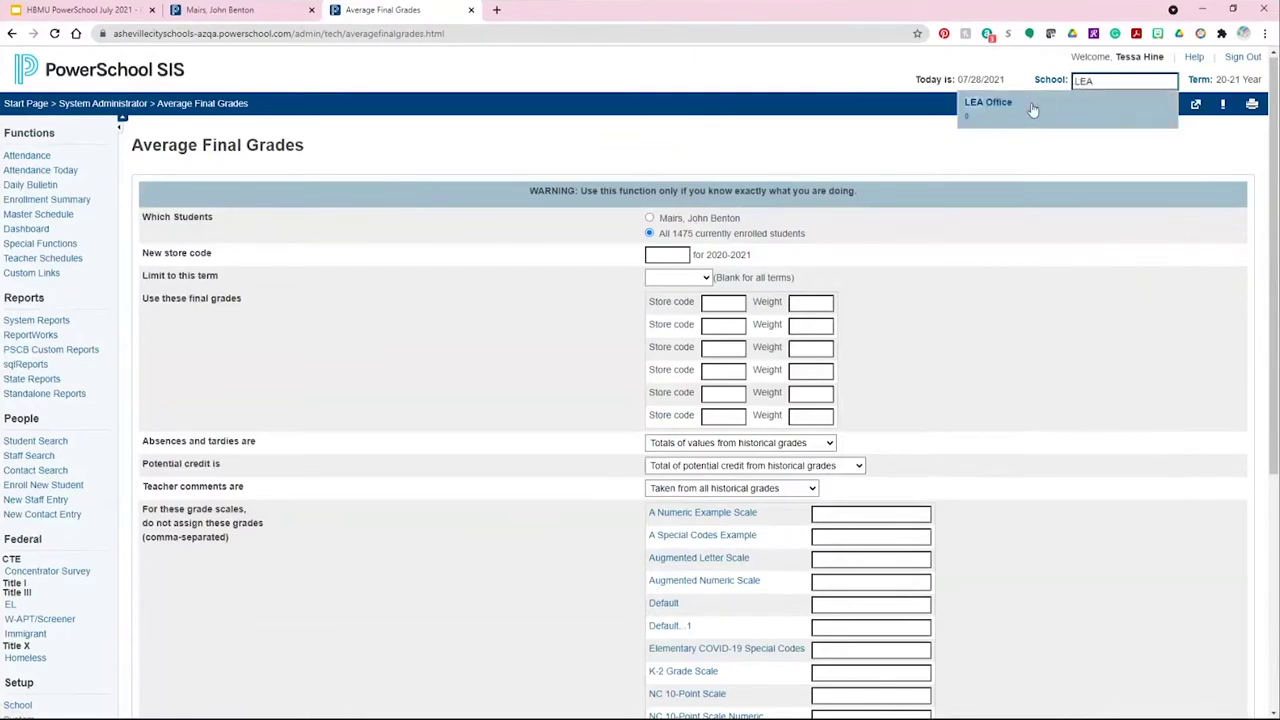
{"action": "left_click", "coordinate": [1034, 109]}
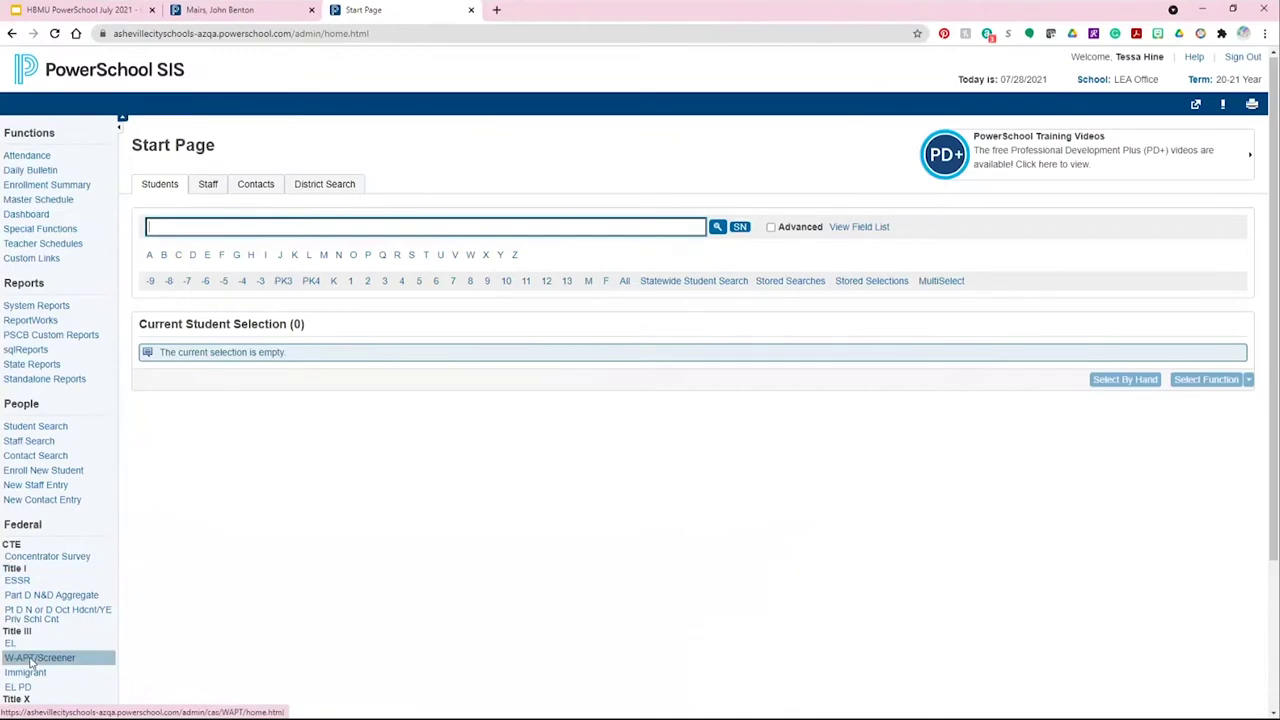
- Open the district Grade Scales list from the LEA setup page
{"action": "scroll", "coordinate": [30, 660], "scroll_direction": "down", "scroll_amount": 2}
{"action": "left_click", "coordinate": [15, 561]}
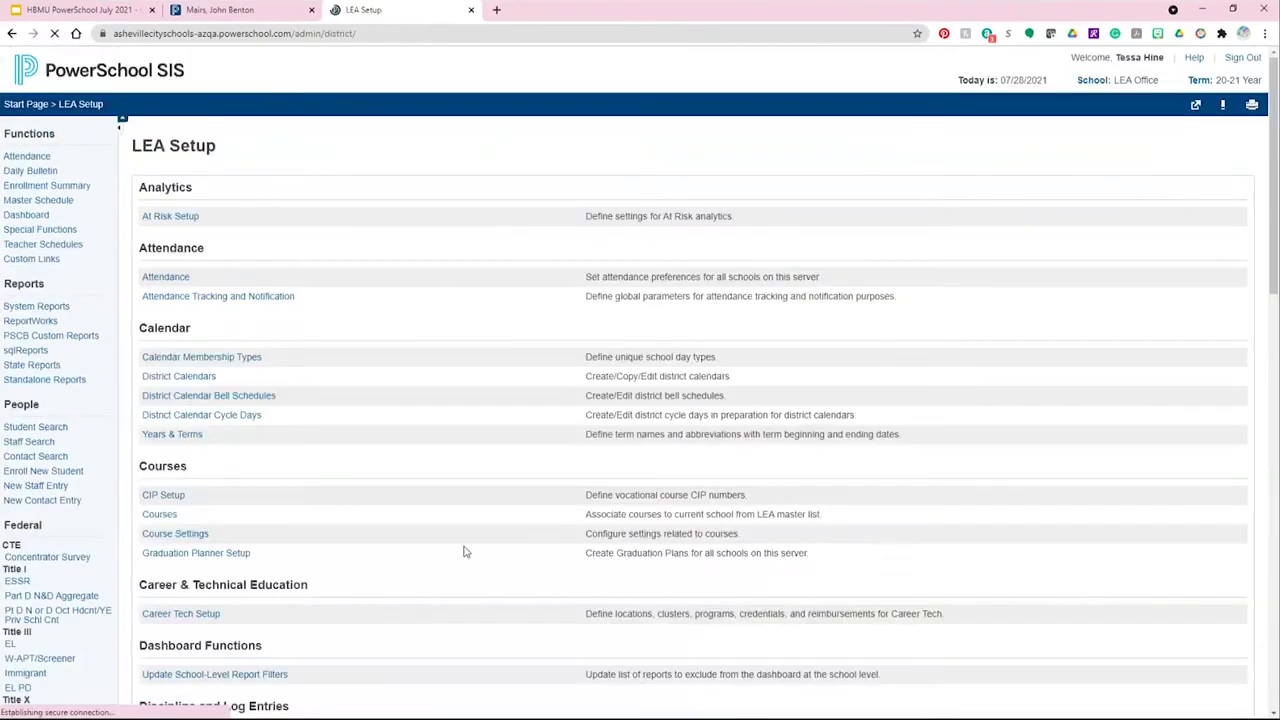
{"action": "scroll", "coordinate": [463, 551], "scroll_direction": "down", "scroll_amount": 8}
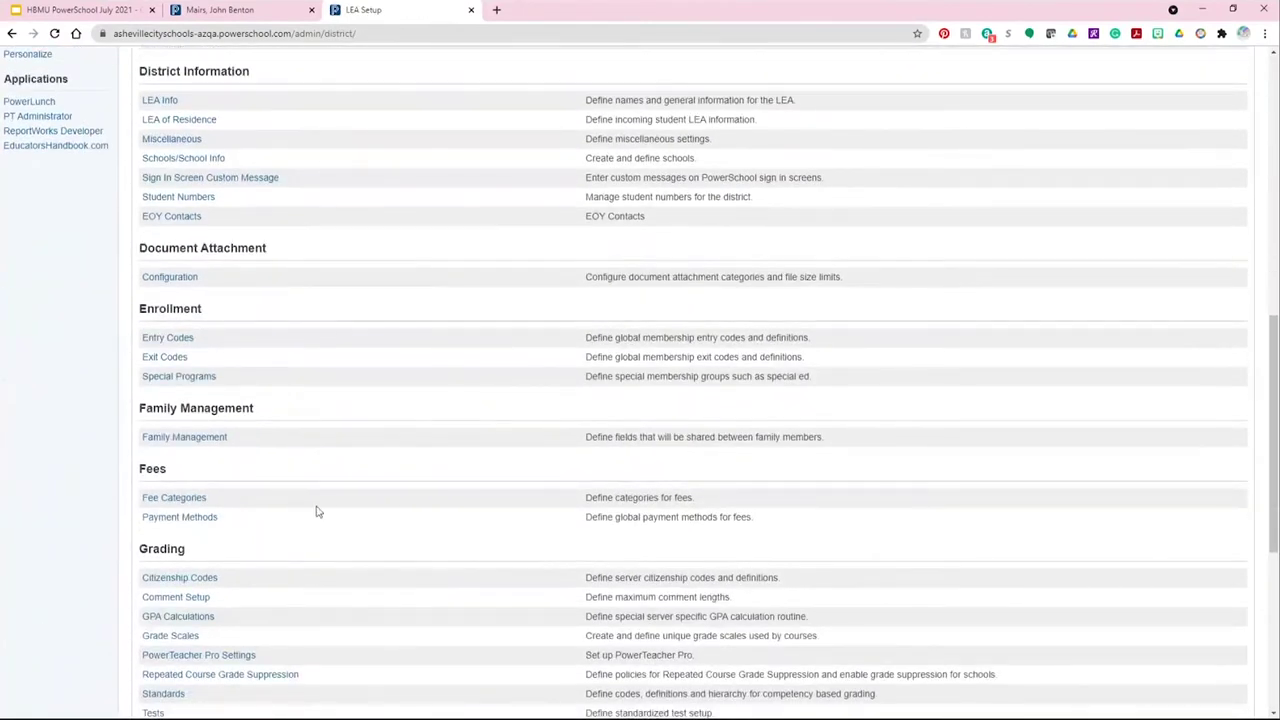
{"action": "scroll", "coordinate": [316, 520], "scroll_direction": "down", "scroll_amount": 2}
{"action": "left_click", "coordinate": [168, 436]}
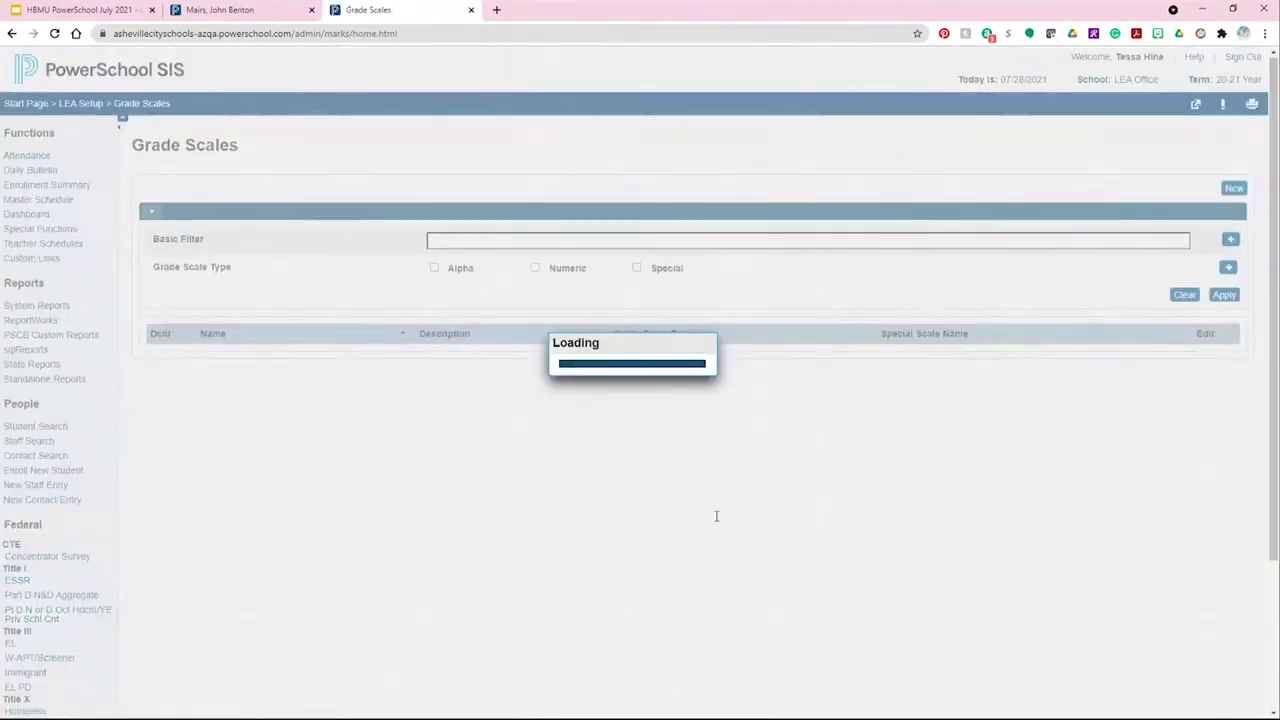
- Scroll the 17 district grade scales, highlight NC 10-Point Scale, then return to the Transcript Updates slide
{"action": "scroll", "coordinate": [718, 518], "scroll_direction": "down", "scroll_amount": 2}
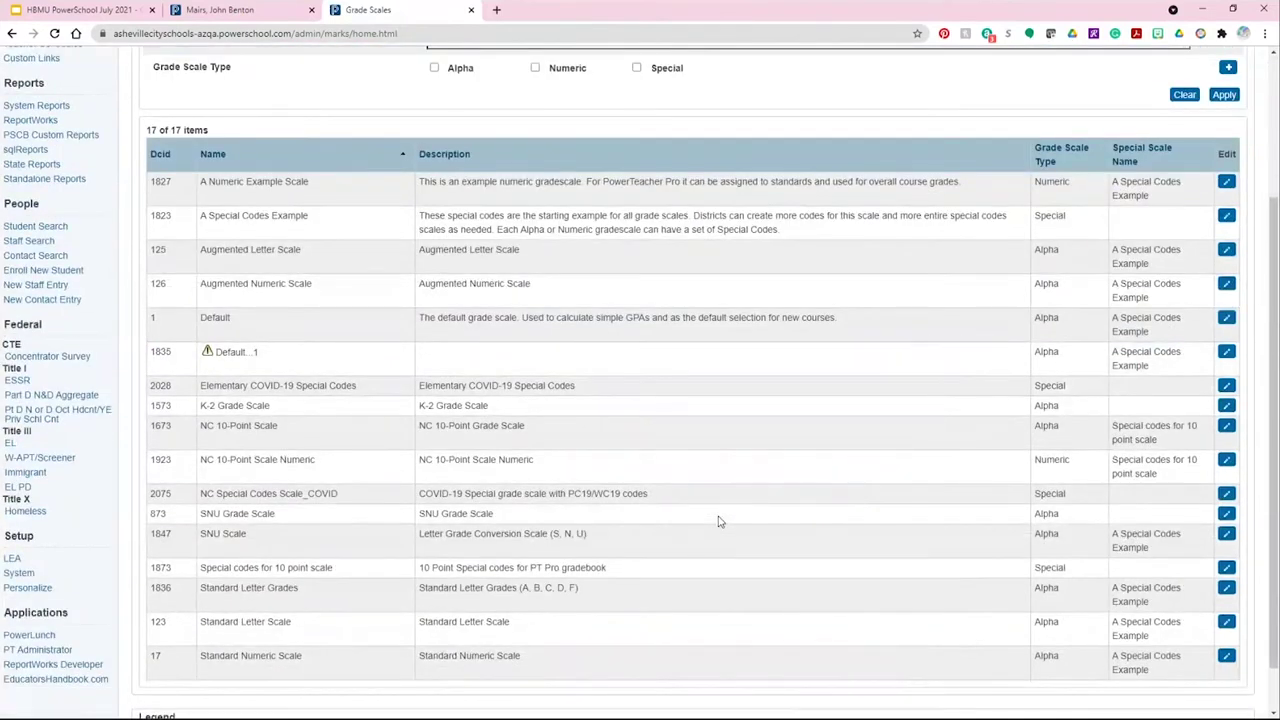
{"action": "scroll", "coordinate": [718, 520], "scroll_direction": "down", "scroll_amount": 1}
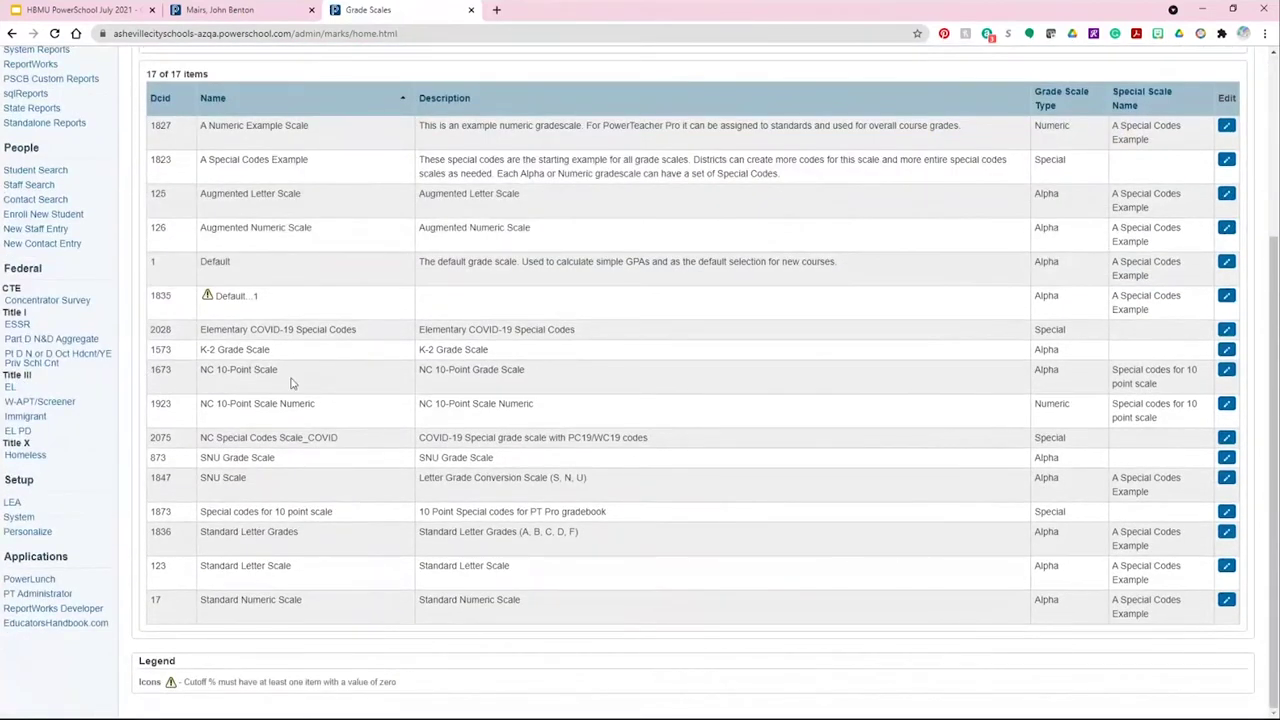
{"action": "triple_click", "coordinate": [201, 372]}
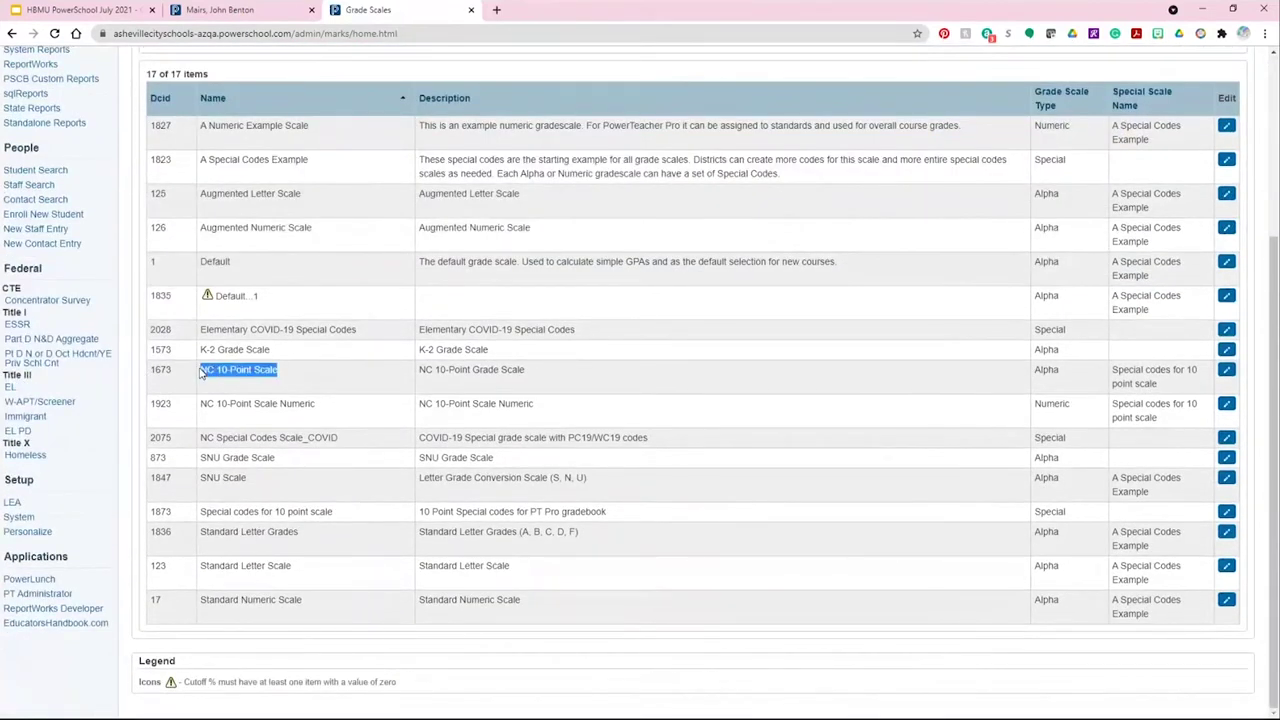
{"action": "left_click", "coordinate": [507, 381]}
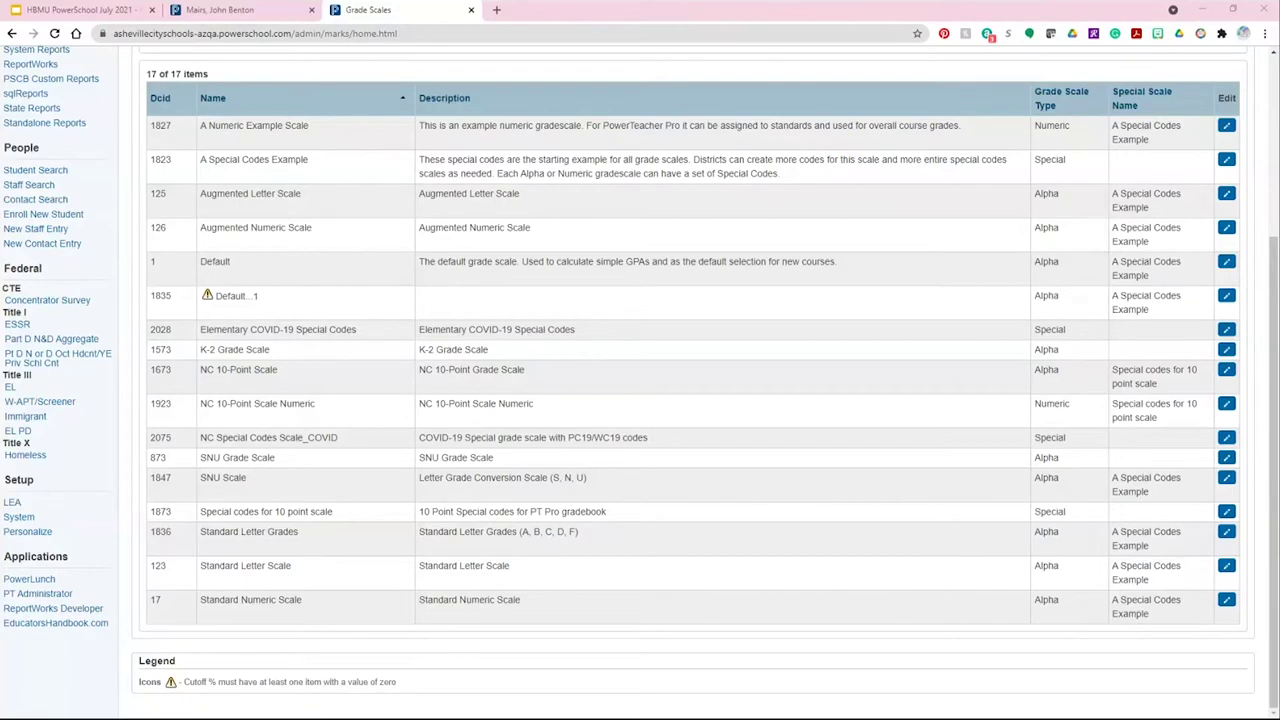
{"action": "key", "text": "ctrl+1"}
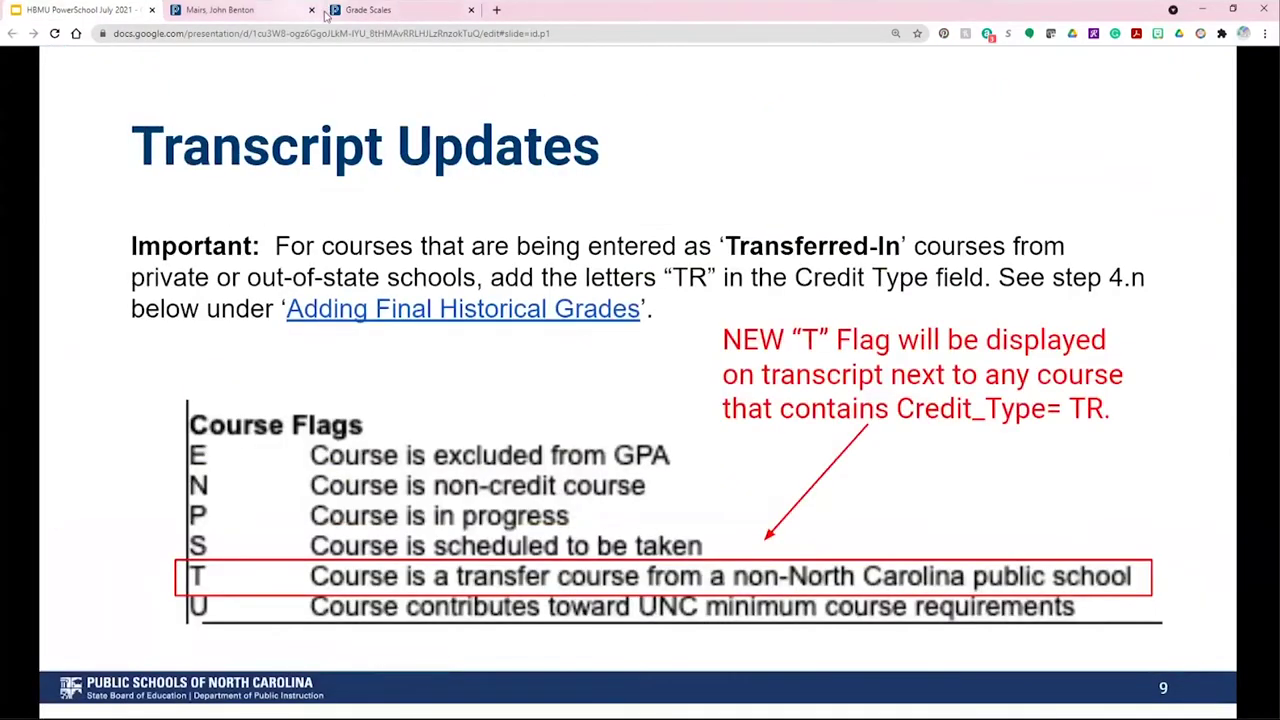
- Close the student's stored-grade page and the Grade Scales page
{"action": "left_click", "coordinate": [274, 17]}
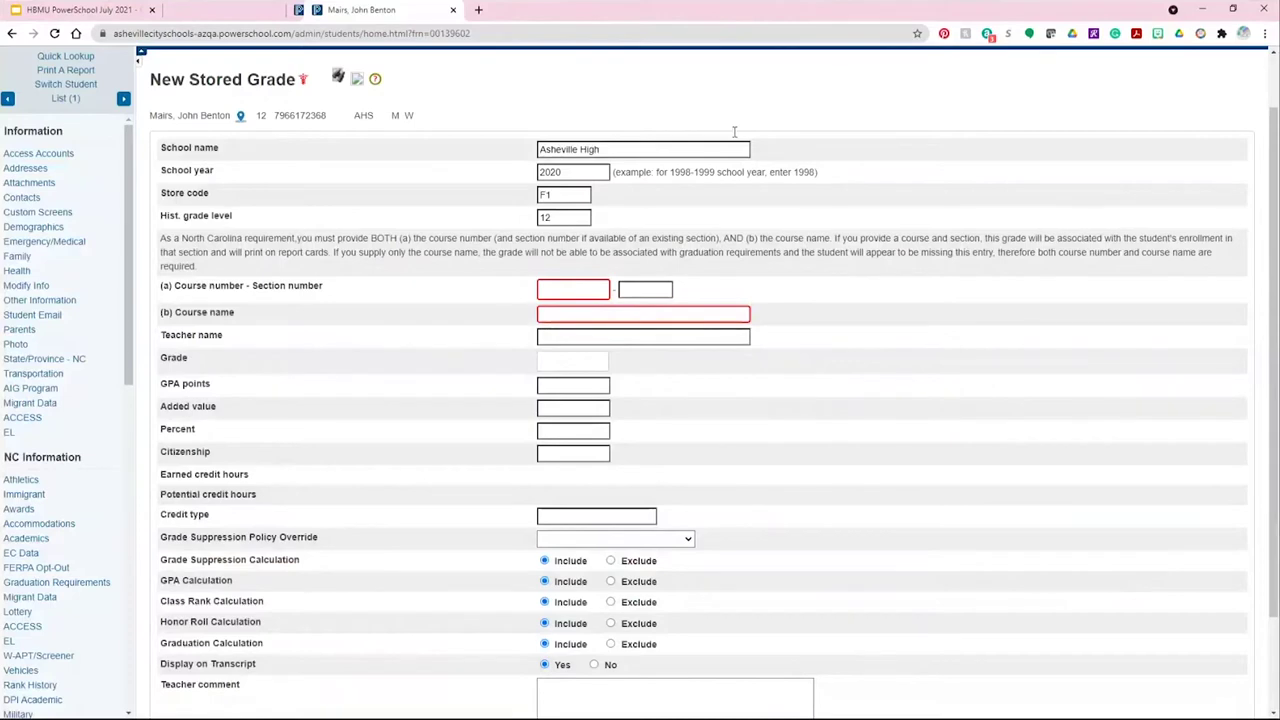
{"action": "key", "text": "ctrl+w"}
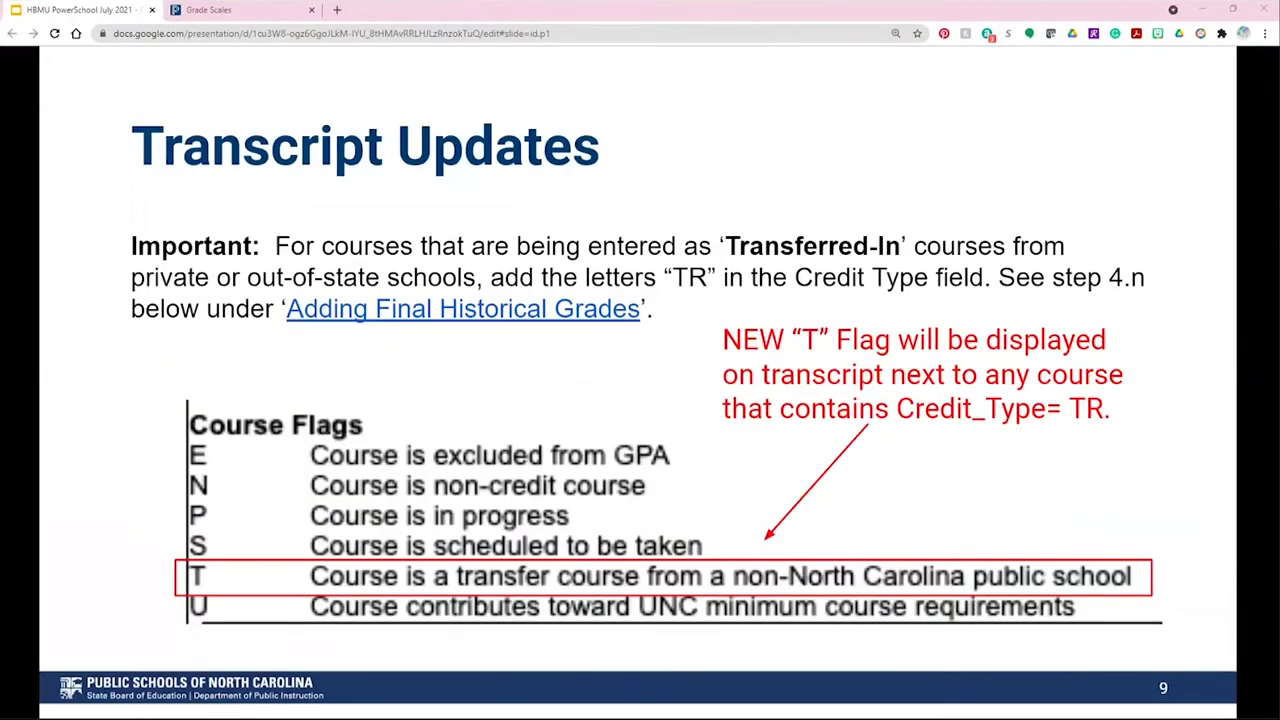
{"action": "left_click", "coordinate": [238, 12]}
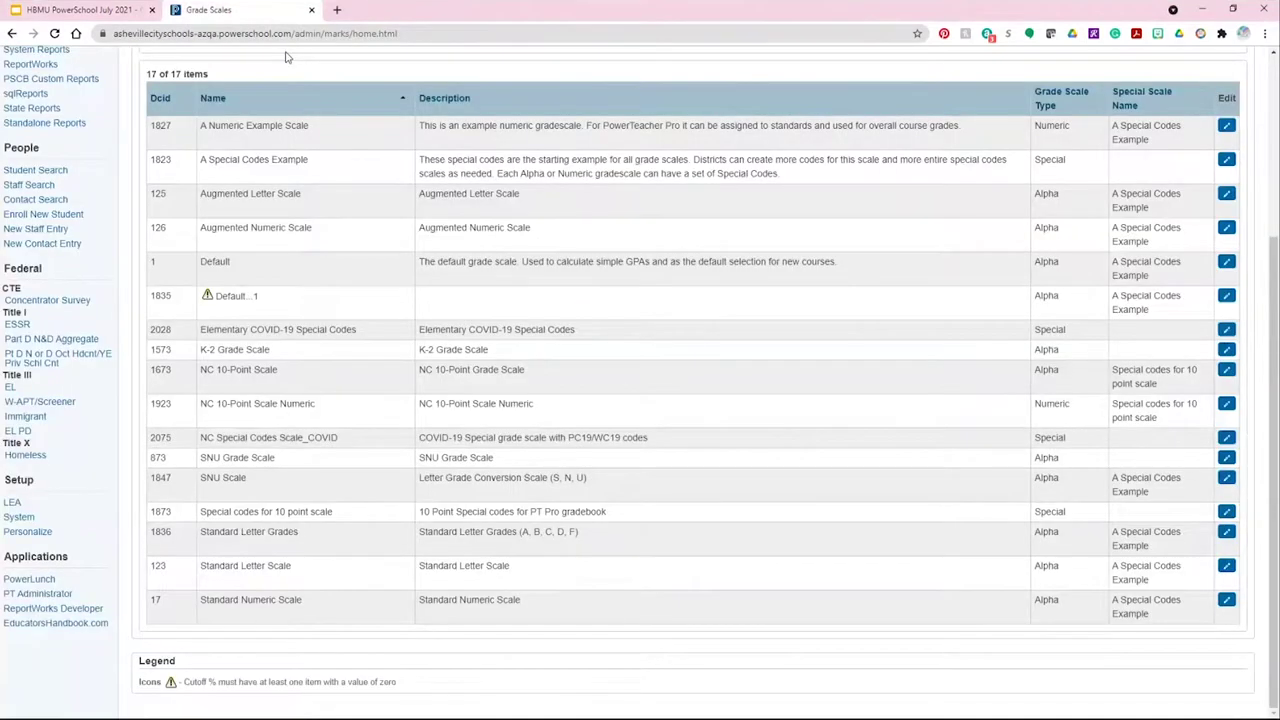
{"action": "key", "text": "ctrl+w"}
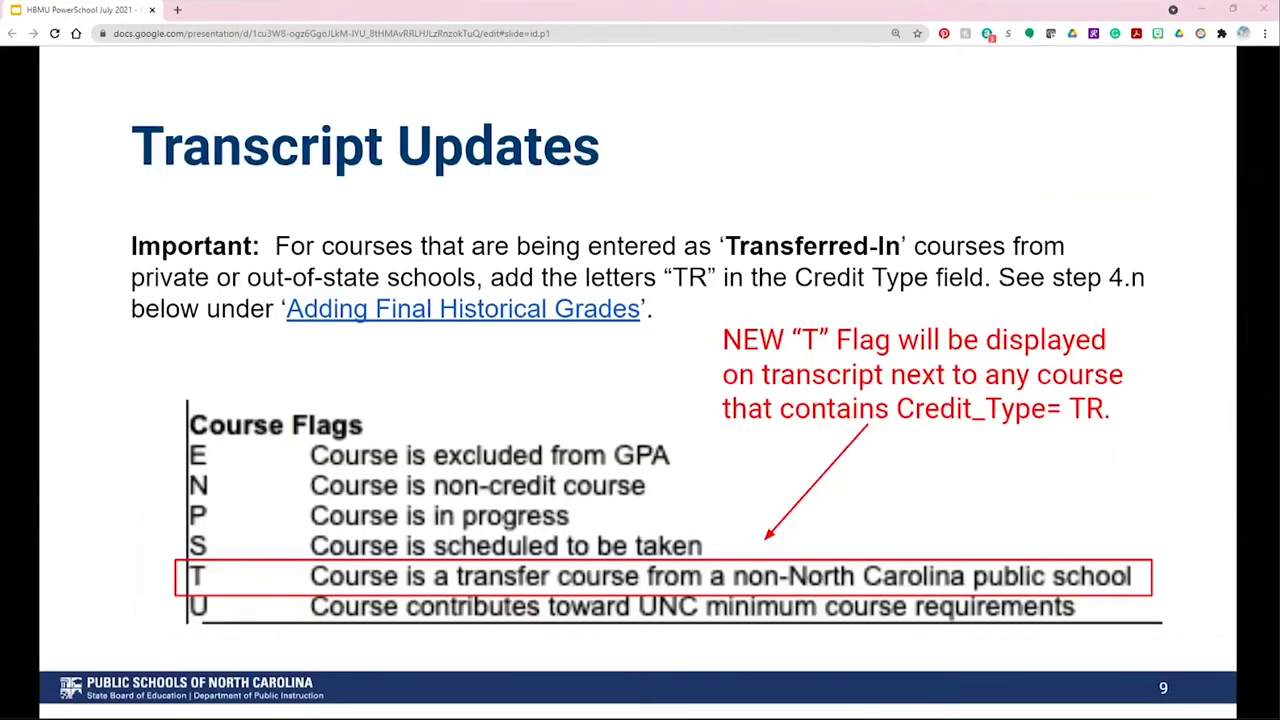
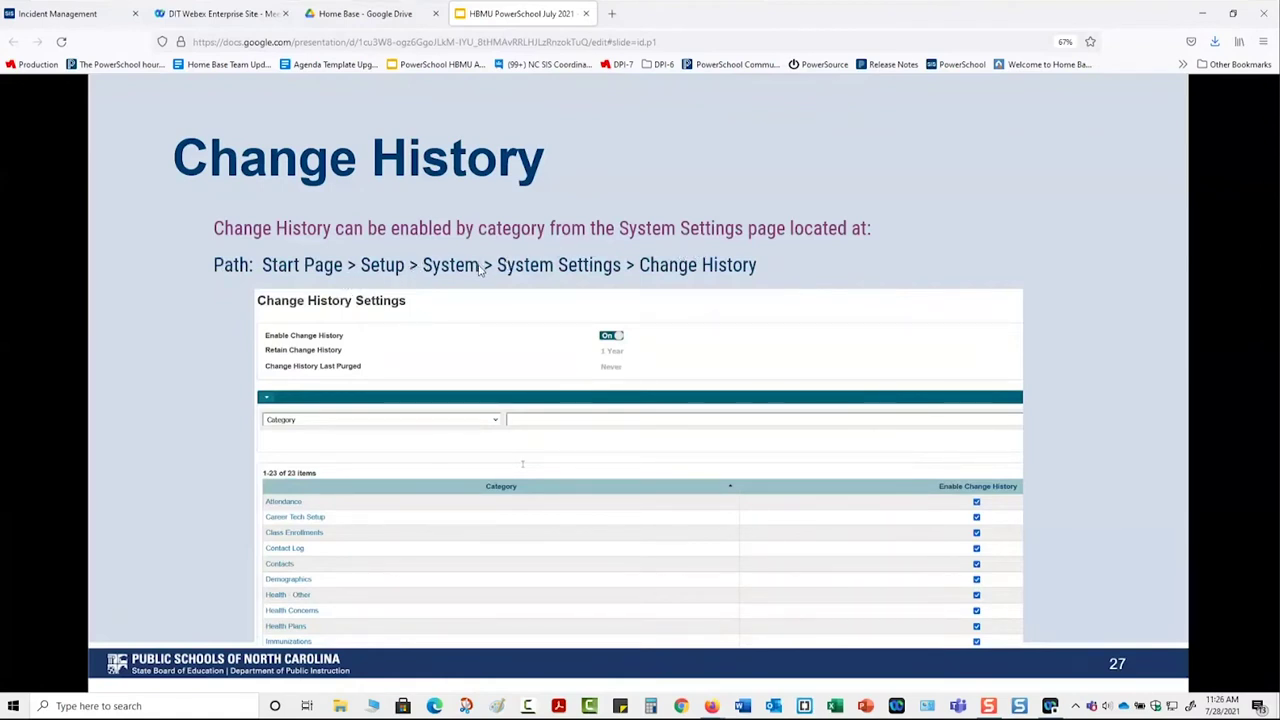
- Return to PowerSchool and open Change History Settings under System > System Settings
{"action": "left_click", "coordinate": [76, 20]}
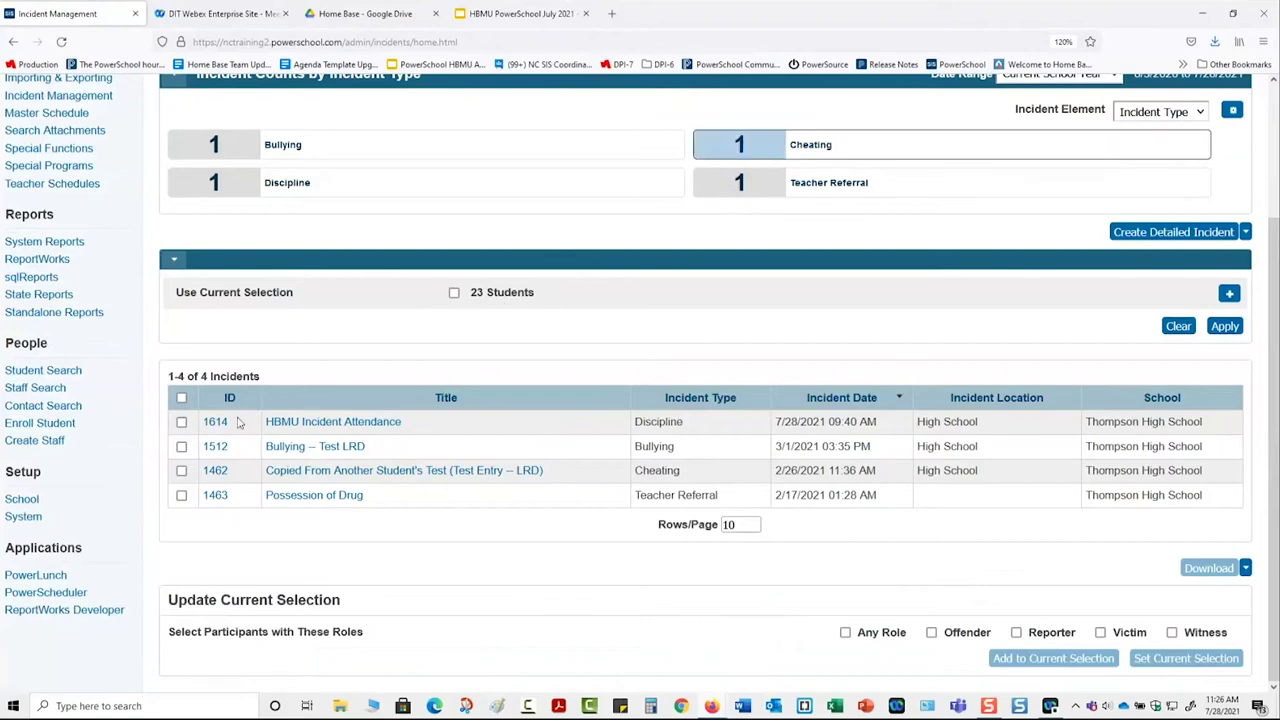
{"action": "left_click", "coordinate": [25, 518]}
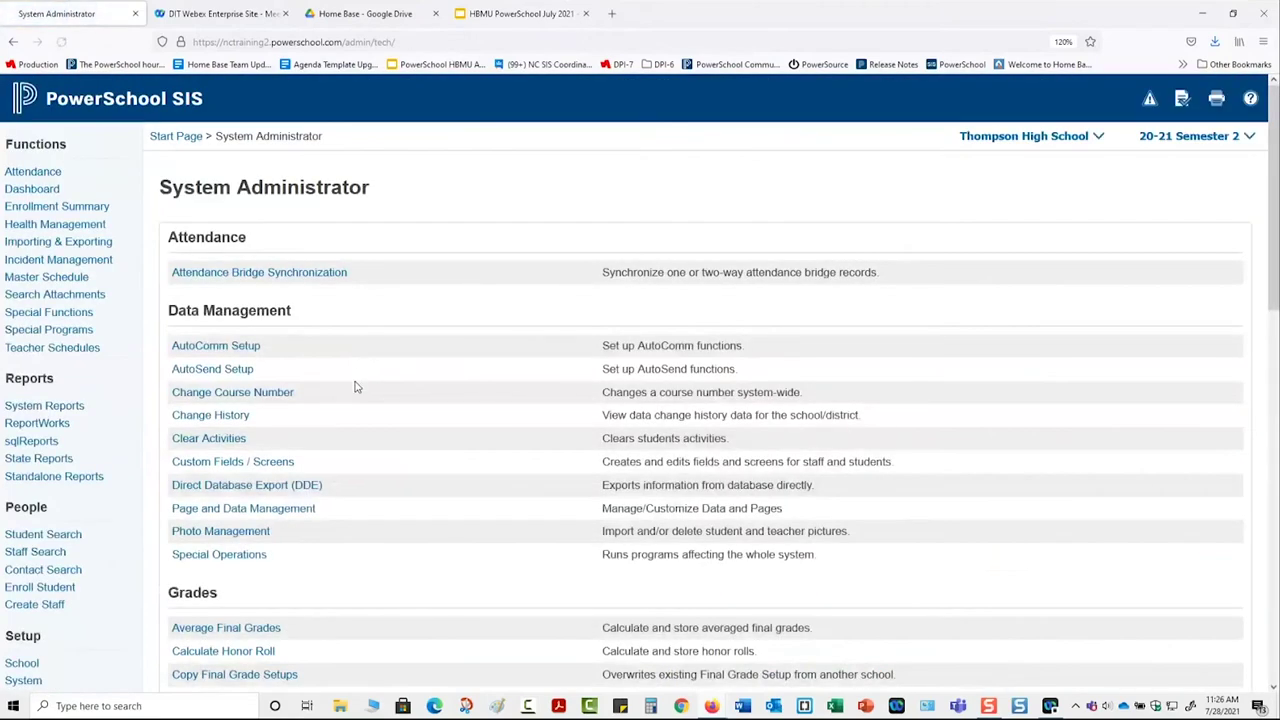
{"action": "scroll", "coordinate": [352, 397], "scroll_direction": "down", "scroll_amount": 15}
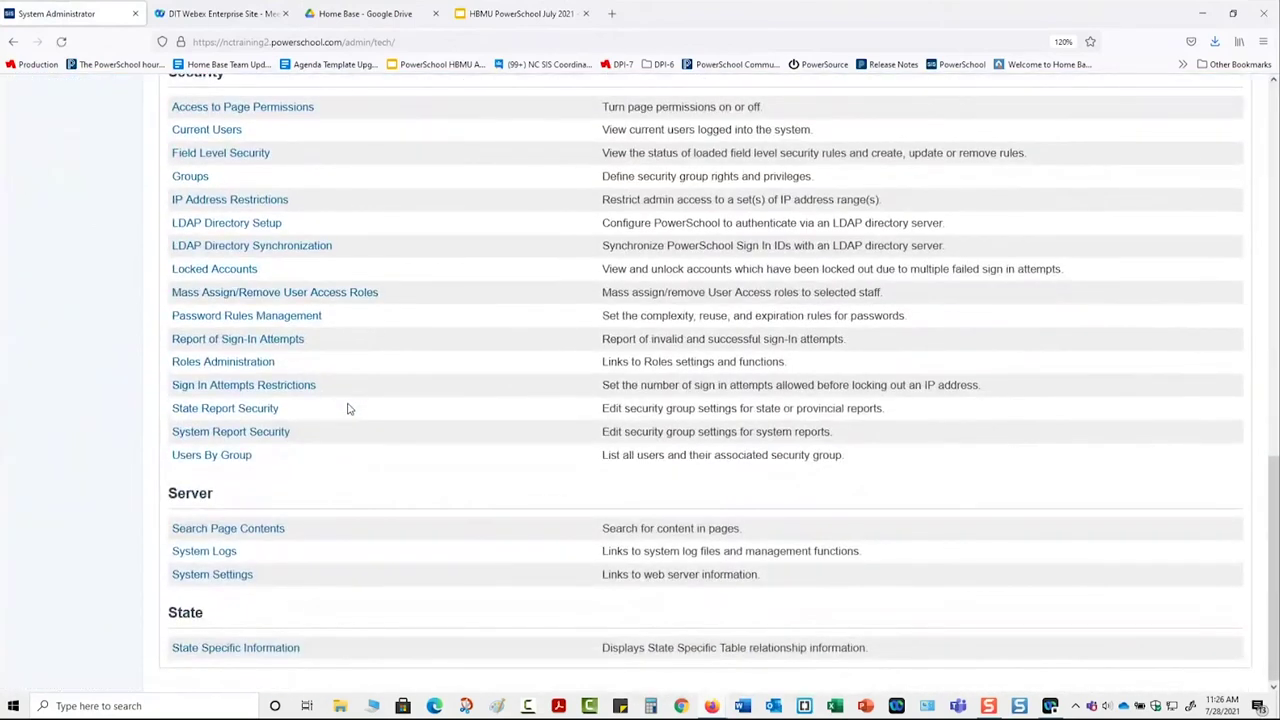
{"action": "left_click", "coordinate": [236, 580]}
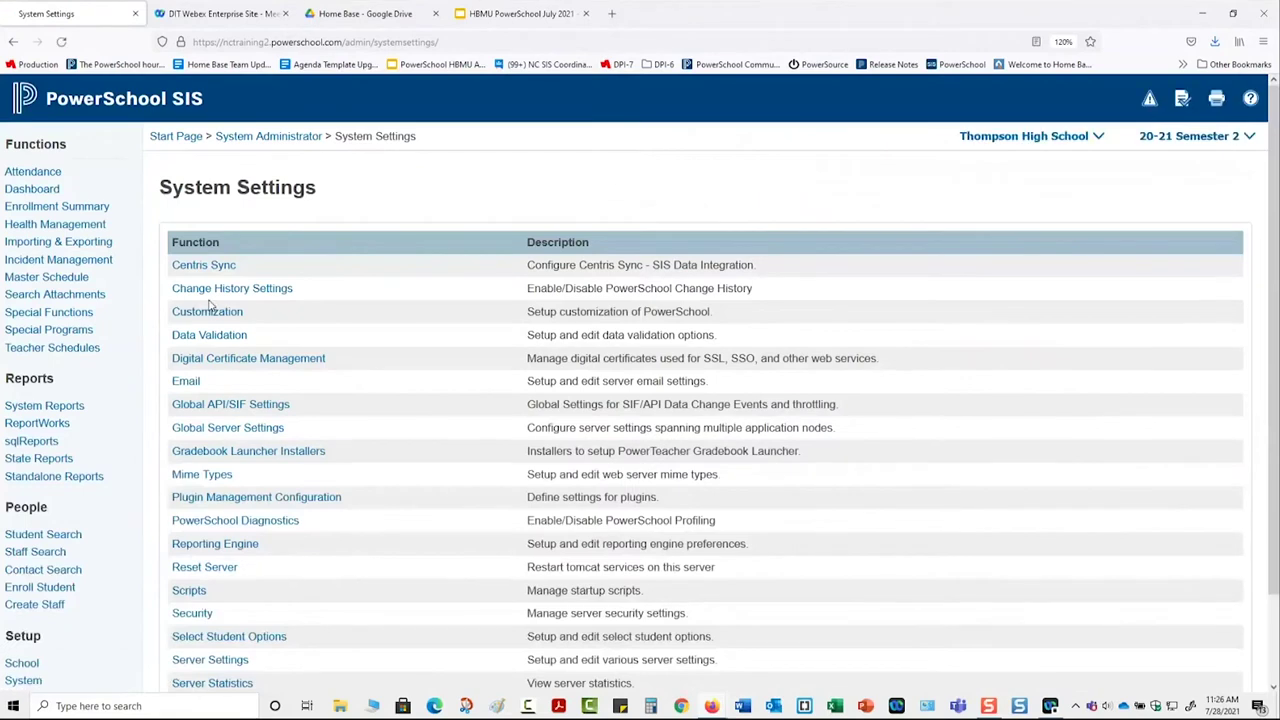
{"action": "left_click", "coordinate": [213, 290]}
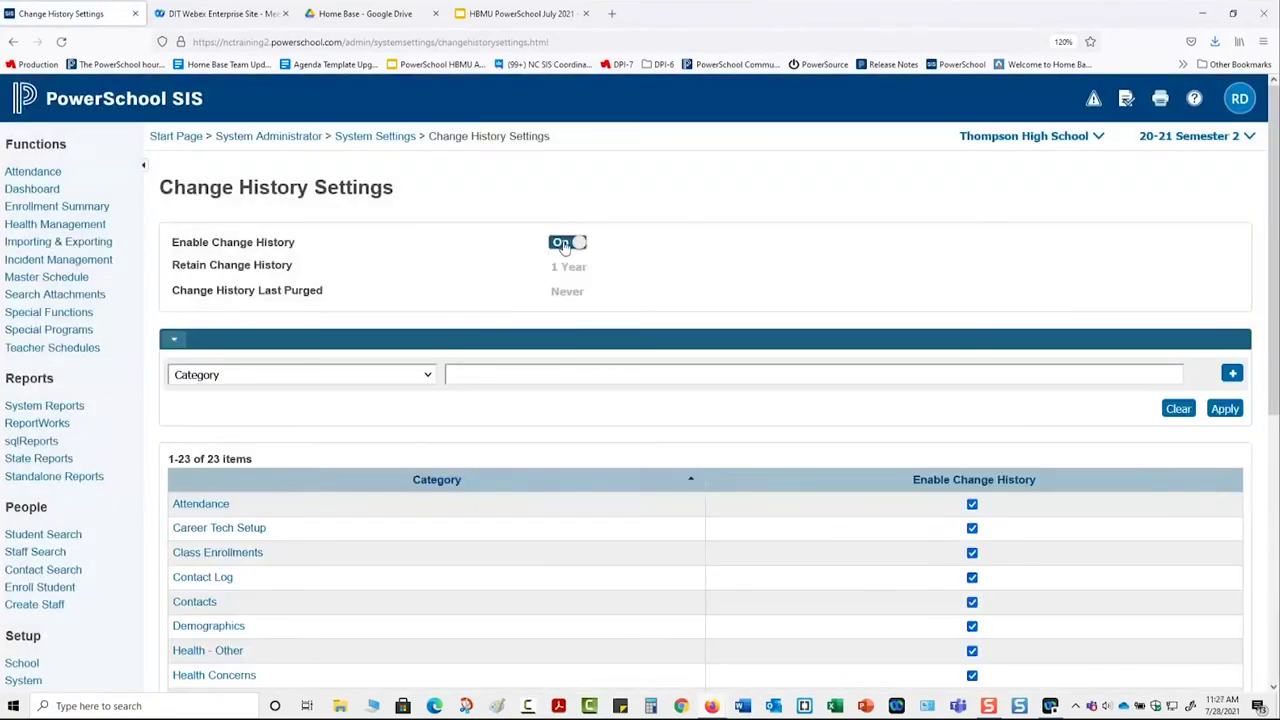
- Confirm all 23 Change History categories are On, then return to the System Administrator page
{"action": "scroll", "coordinate": [602, 431], "scroll_direction": "down", "scroll_amount": 3}
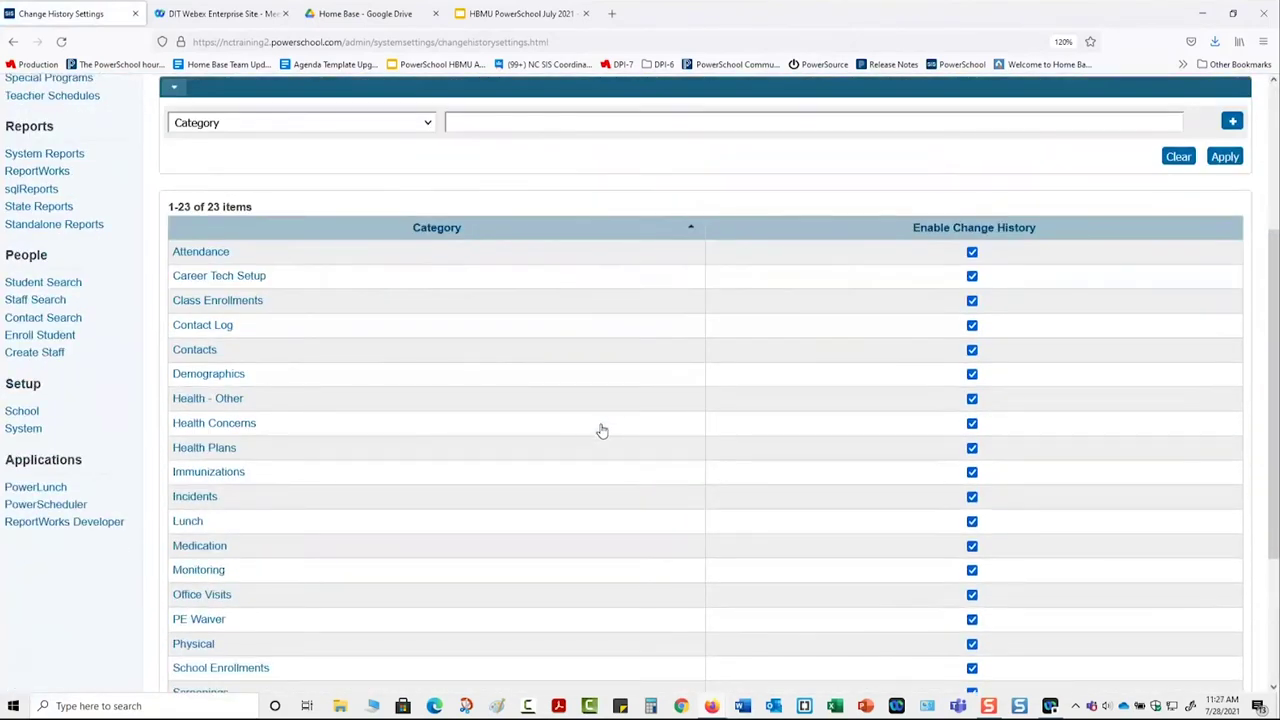
{"action": "scroll", "coordinate": [602, 431], "scroll_direction": "down", "scroll_amount": 2}
{"action": "scroll", "coordinate": [602, 430], "scroll_direction": "up", "scroll_amount": 1}
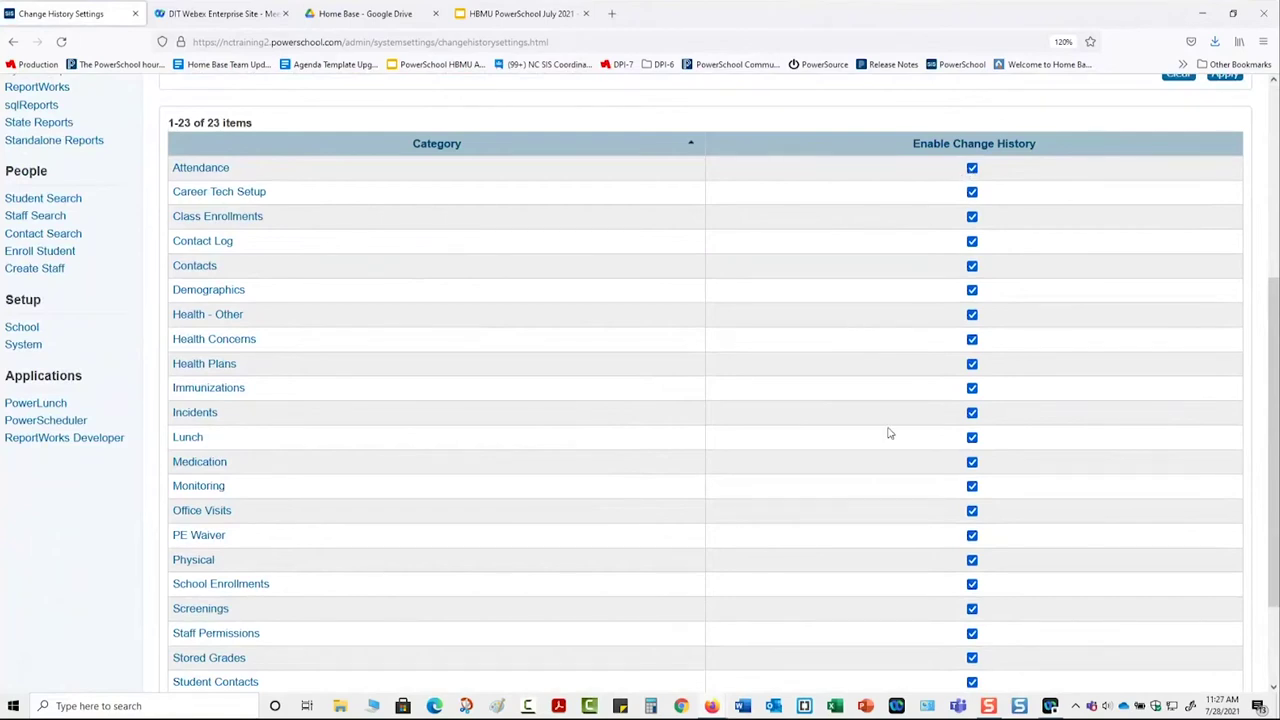
{"action": "scroll", "coordinate": [890, 433], "scroll_direction": "down", "scroll_amount": 2}
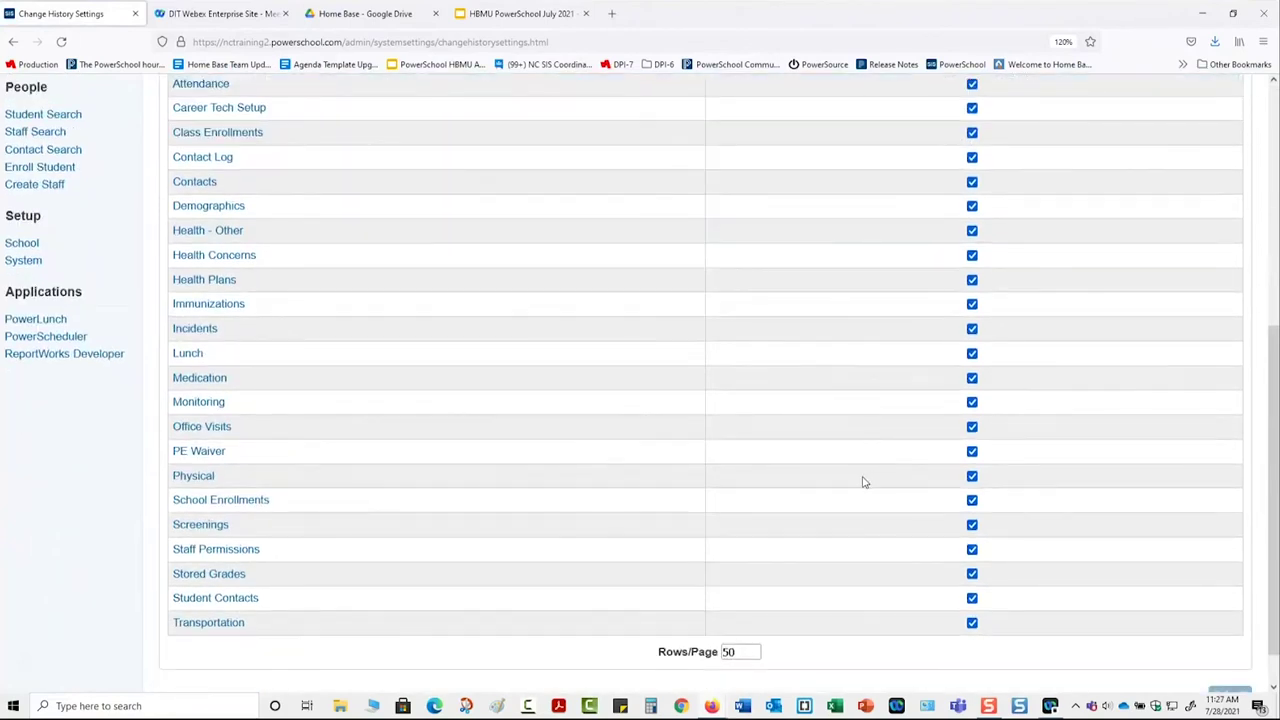
{"action": "scroll", "coordinate": [863, 480], "scroll_direction": "up", "scroll_amount": 2}
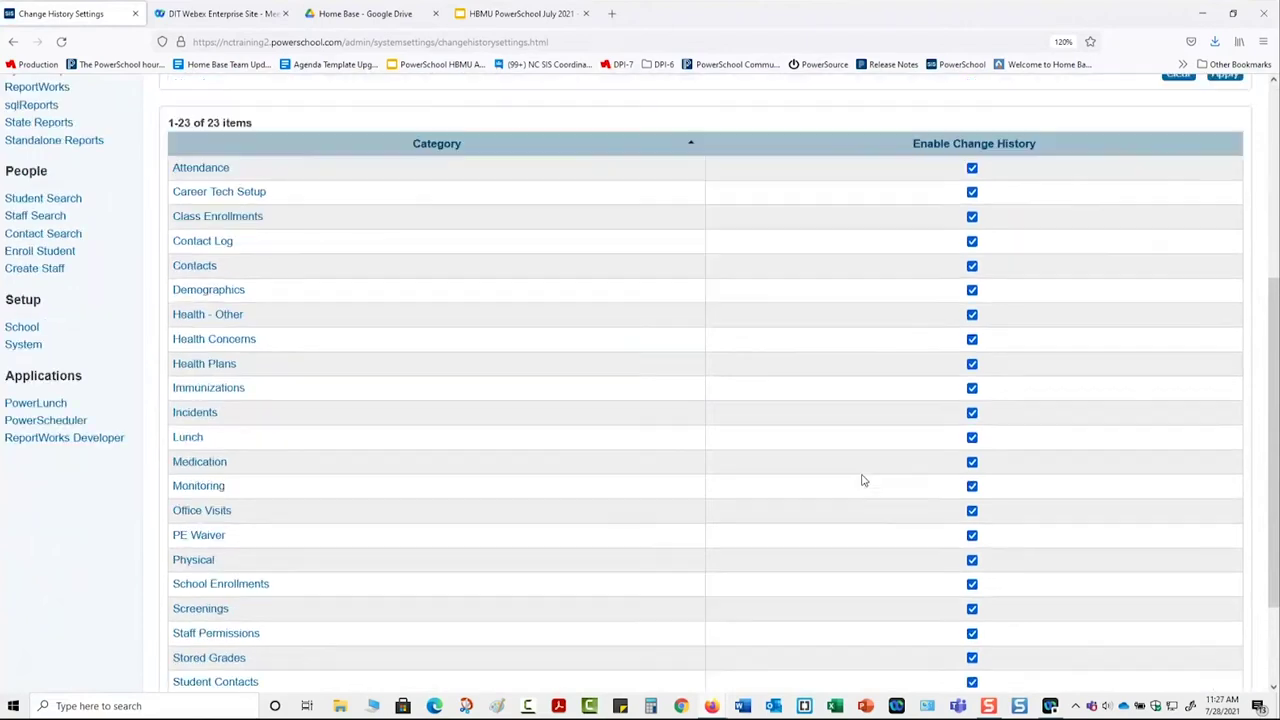
{"action": "scroll", "coordinate": [863, 478], "scroll_direction": "up", "scroll_amount": 2}
{"action": "scroll", "coordinate": [866, 477], "scroll_direction": "down", "scroll_amount": 5}
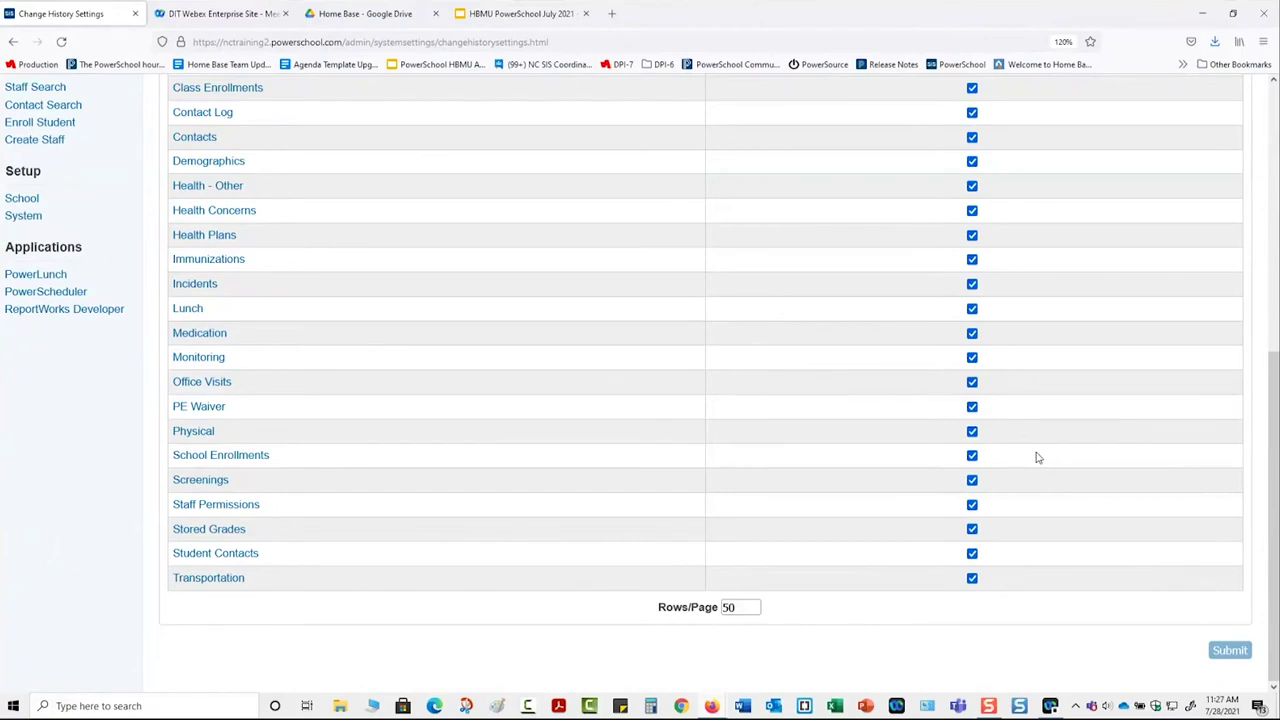
{"action": "scroll", "coordinate": [587, 356], "scroll_direction": "up", "scroll_amount": 4}
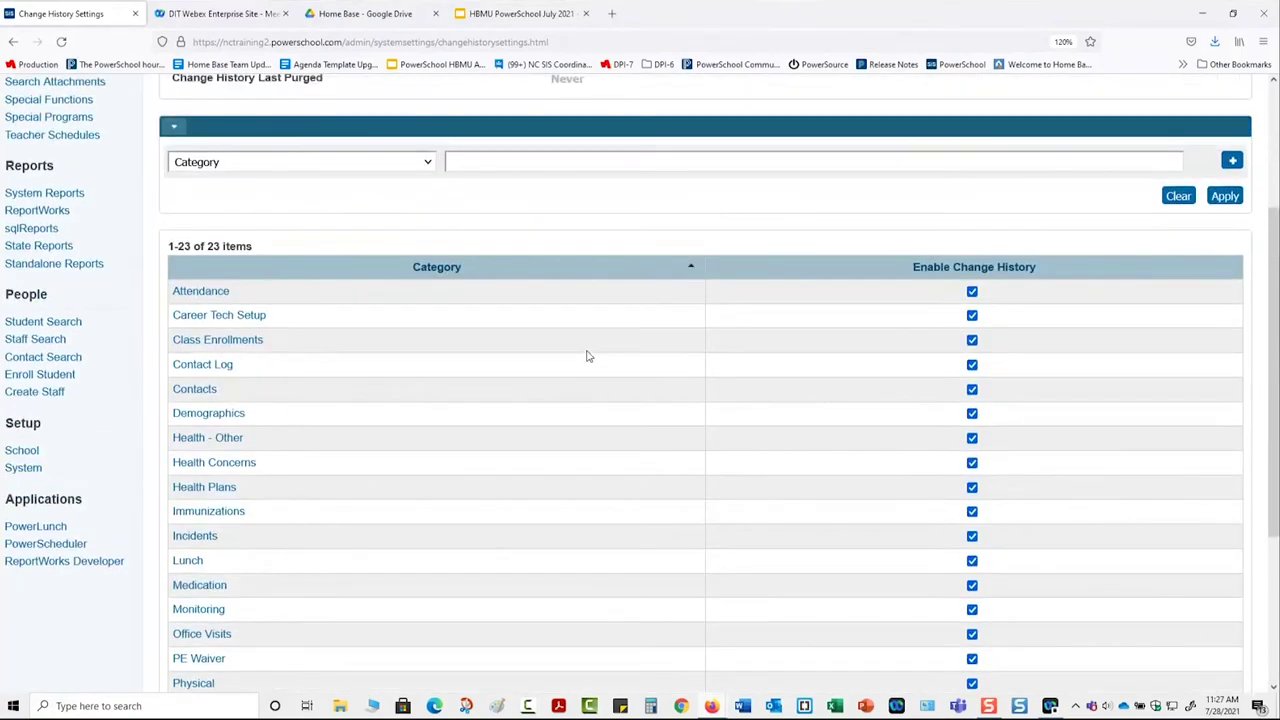
{"action": "left_click", "coordinate": [25, 468]}
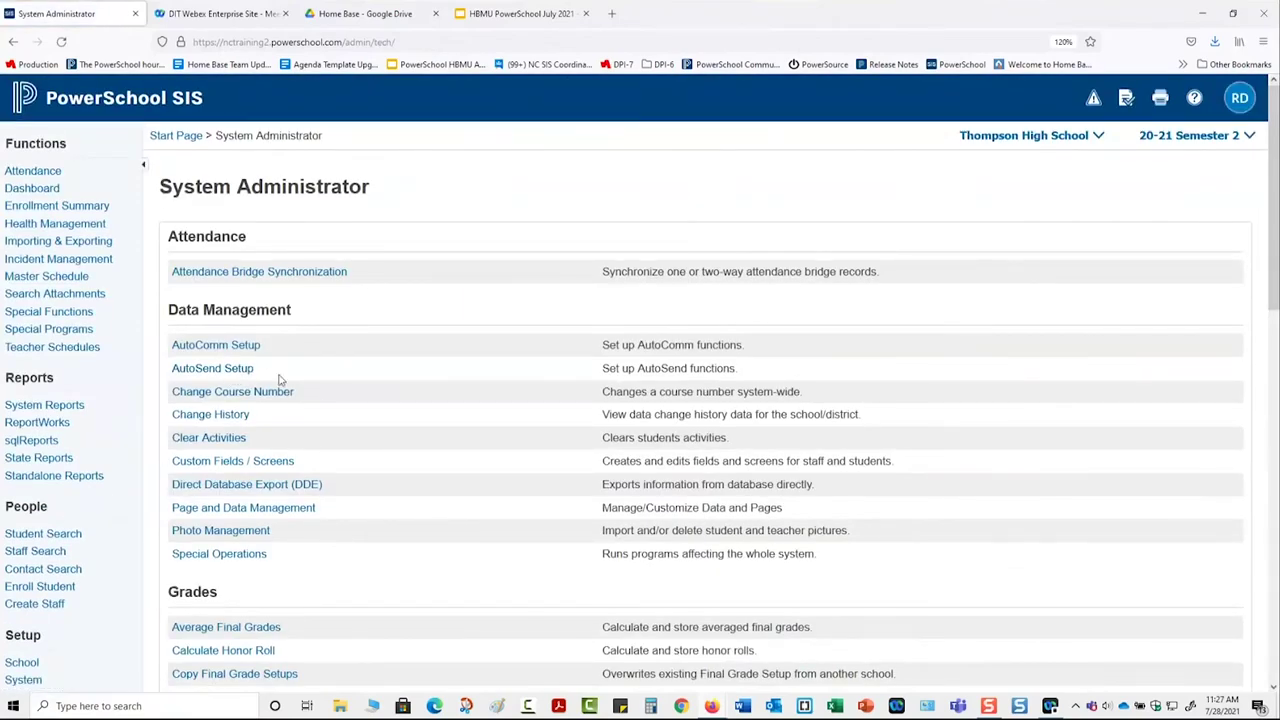
- Open the Change History user access role from Roles Administration and view its Change History permissions
{"action": "scroll", "coordinate": [300, 420], "scroll_direction": "down", "scroll_amount": 4}
{"action": "scroll", "coordinate": [302, 429], "scroll_direction": "down", "scroll_amount": 3}
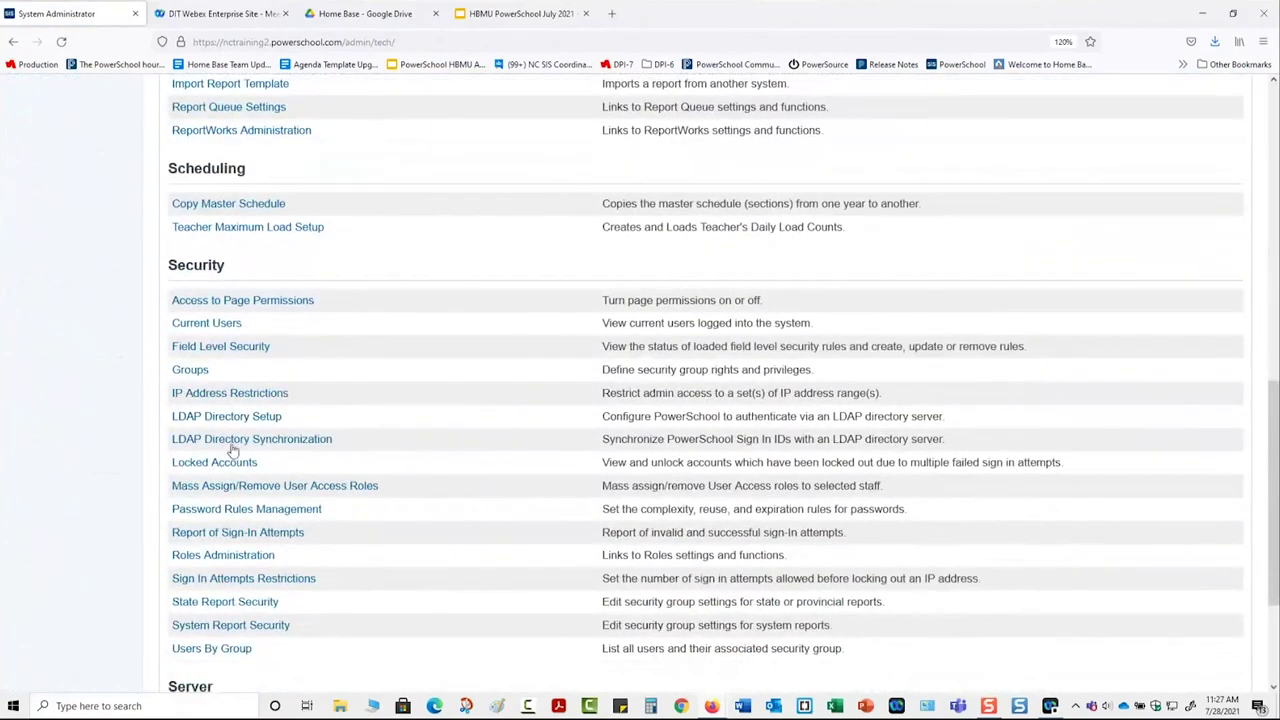
{"action": "left_click", "coordinate": [186, 557]}
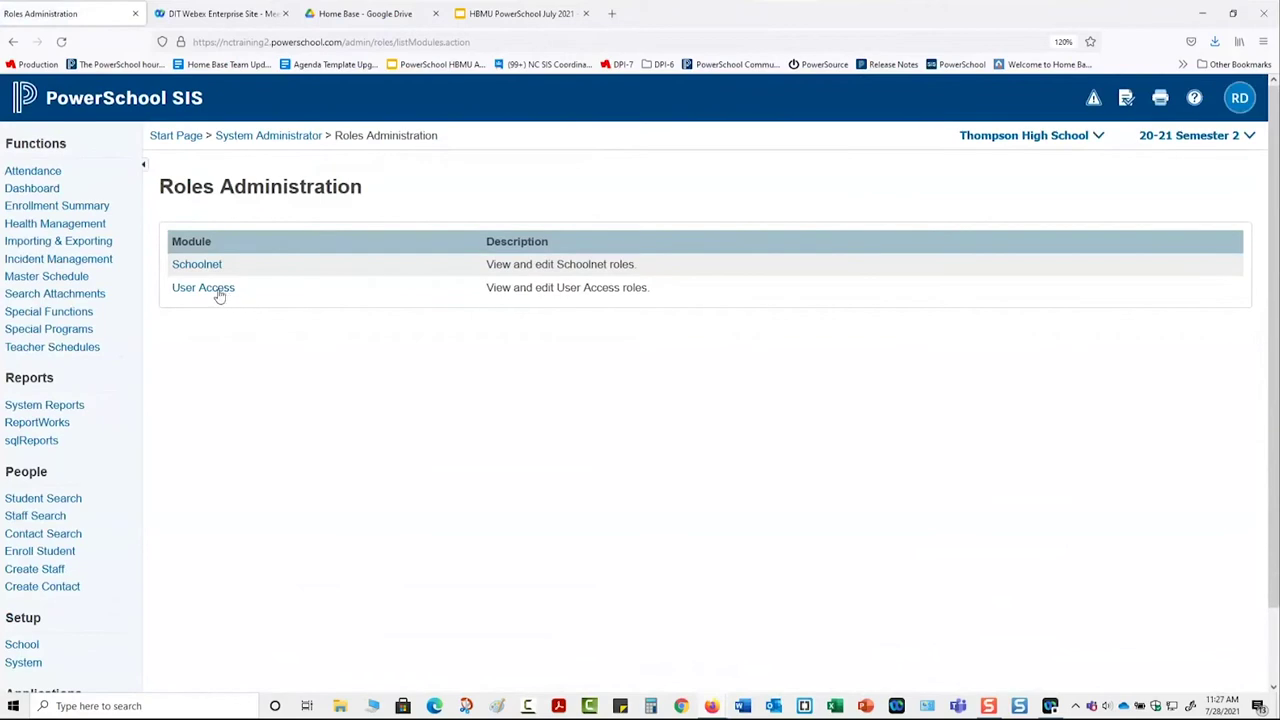
{"action": "left_click", "coordinate": [219, 292]}
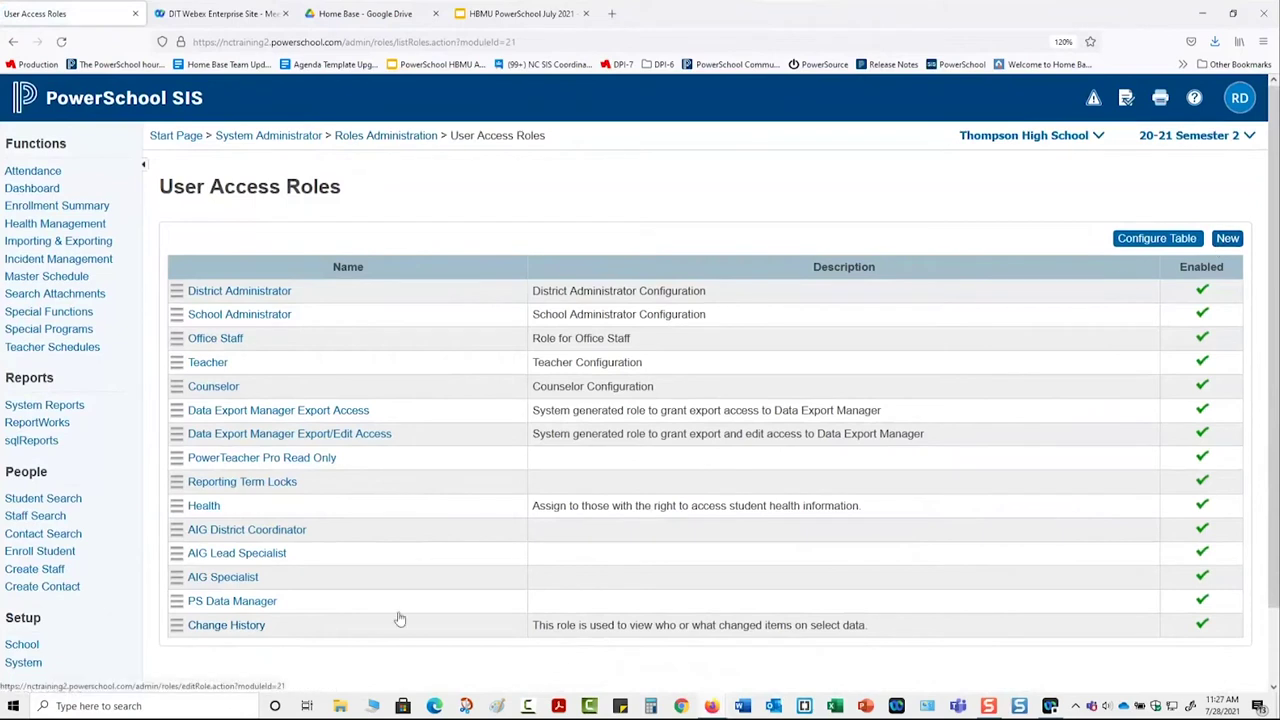
{"action": "left_click", "coordinate": [260, 625]}
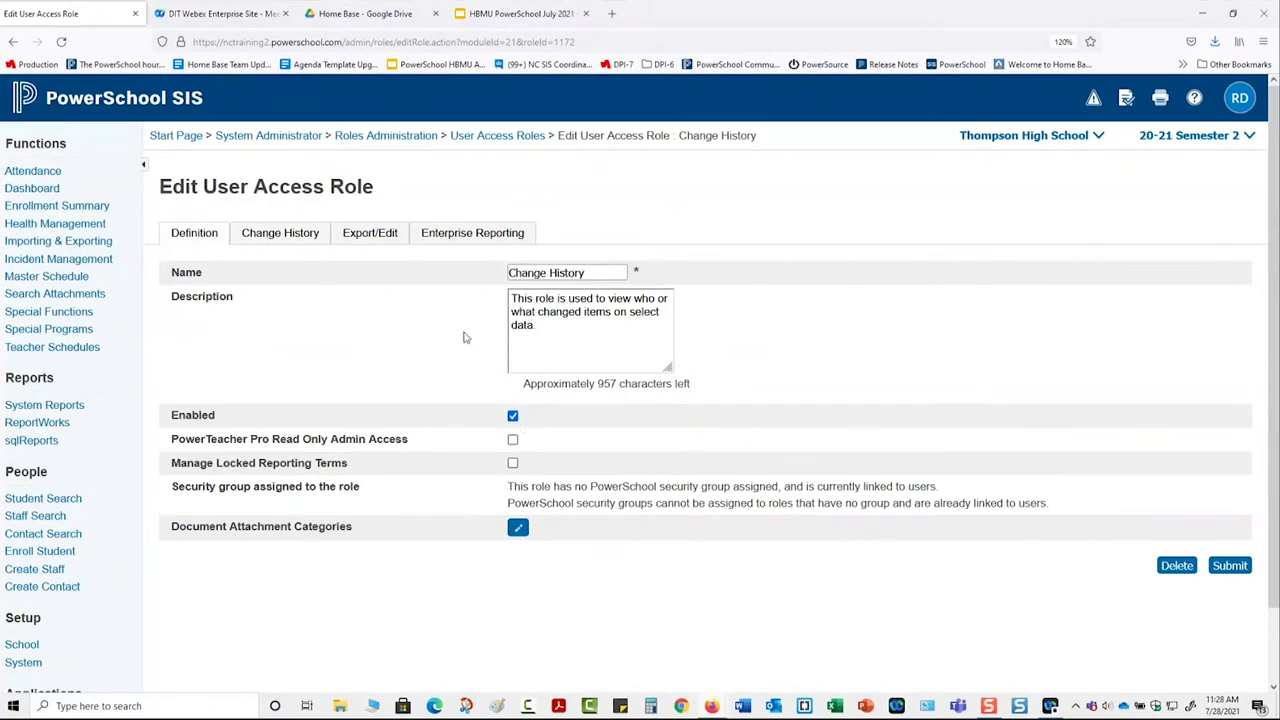
{"action": "left_click", "coordinate": [290, 234]}
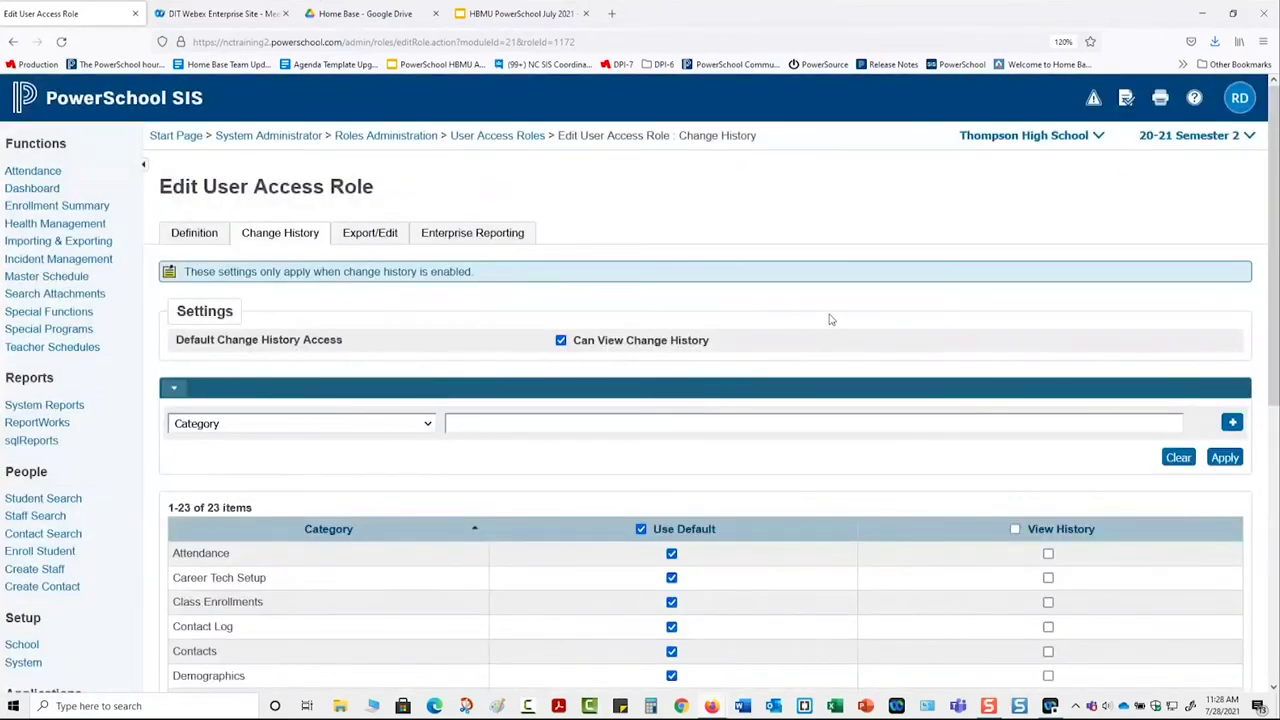
- Uncheck Use Default for Attendance, Contact Log, Health Concerns, Incidents and Medication, then restore all defaults
{"action": "scroll", "coordinate": [838, 323], "scroll_direction": "down", "scroll_amount": 5}
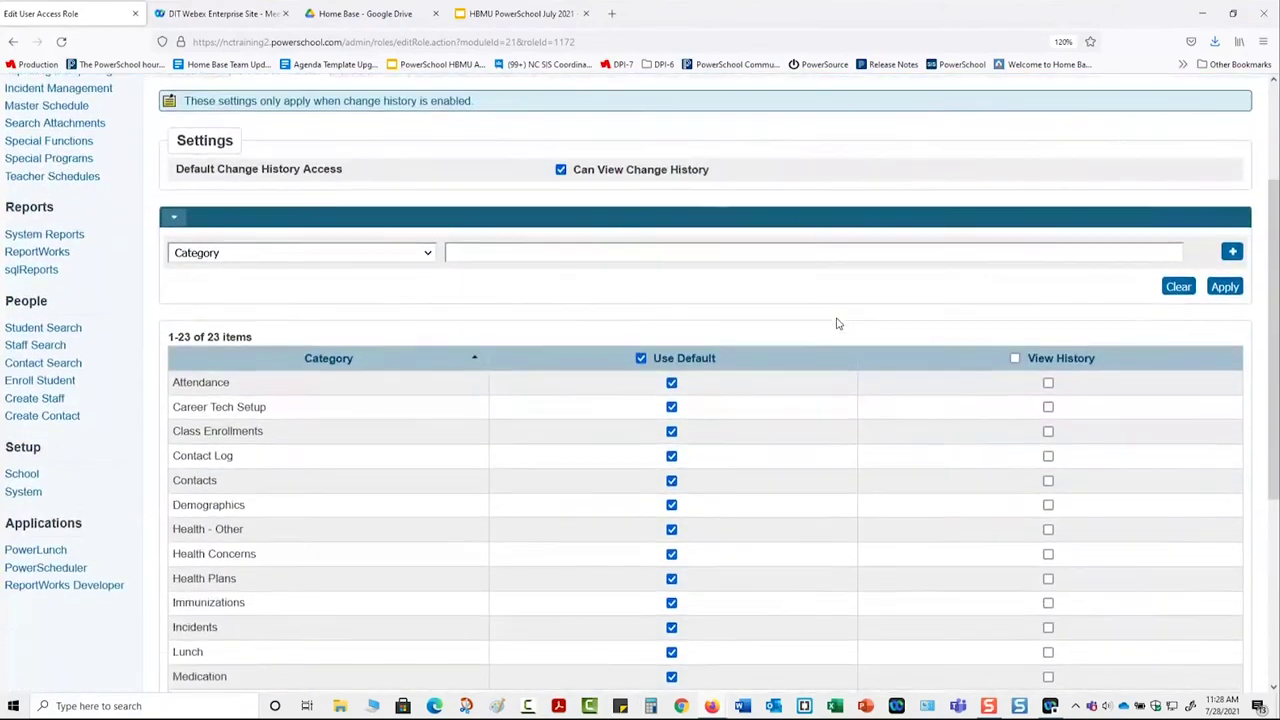
{"action": "scroll", "coordinate": [838, 321], "scroll_direction": "down", "scroll_amount": 2}
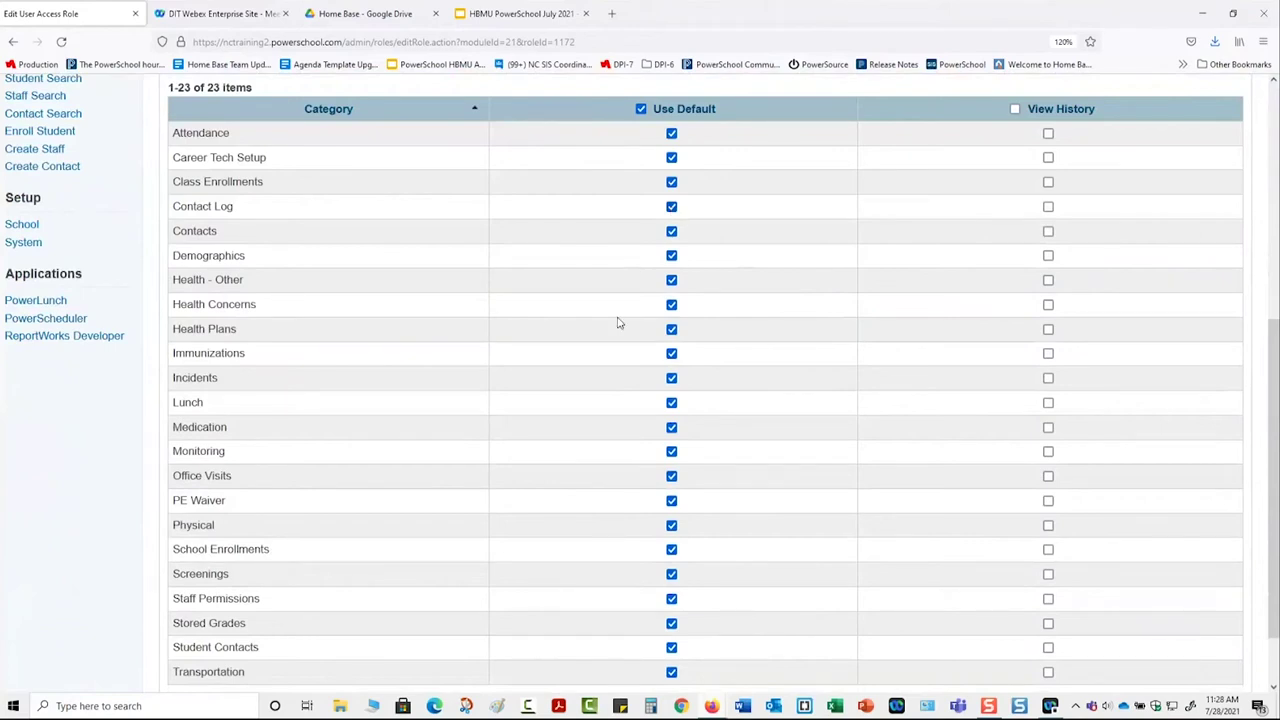
{"action": "scroll", "coordinate": [617, 322], "scroll_direction": "up", "scroll_amount": 2}
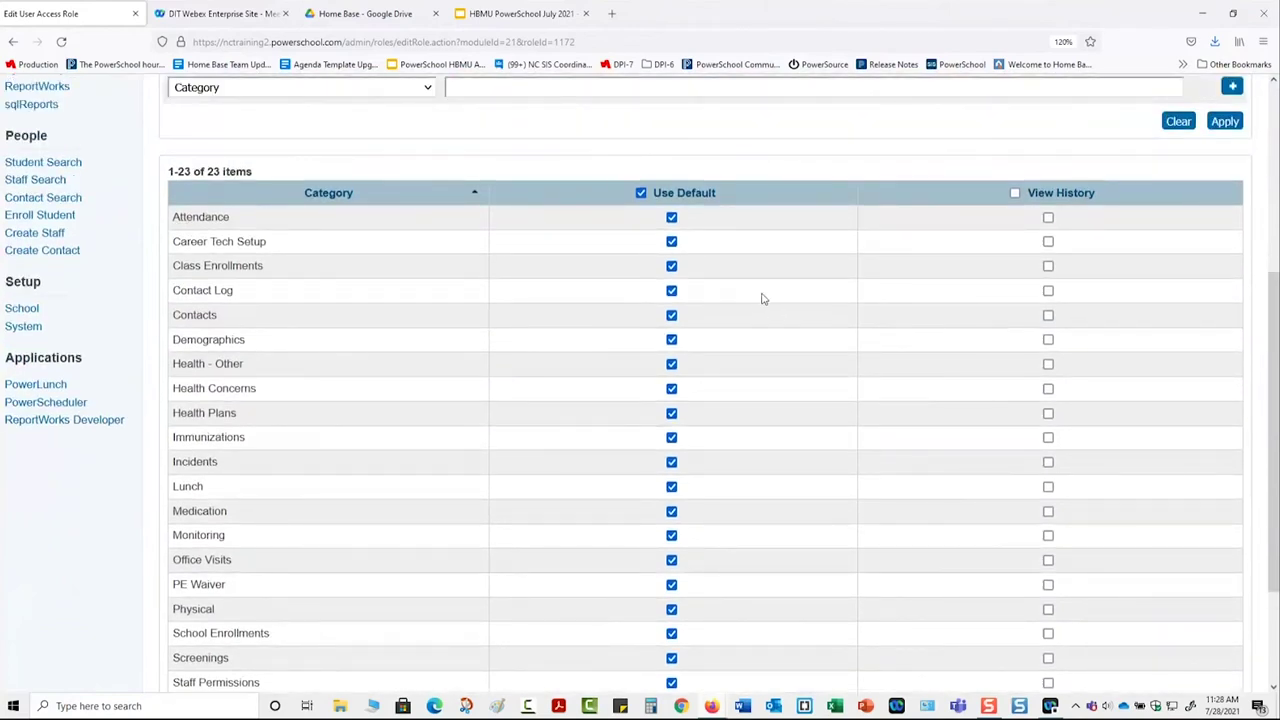
{"action": "scroll", "coordinate": [760, 303], "scroll_direction": "down", "scroll_amount": 2}
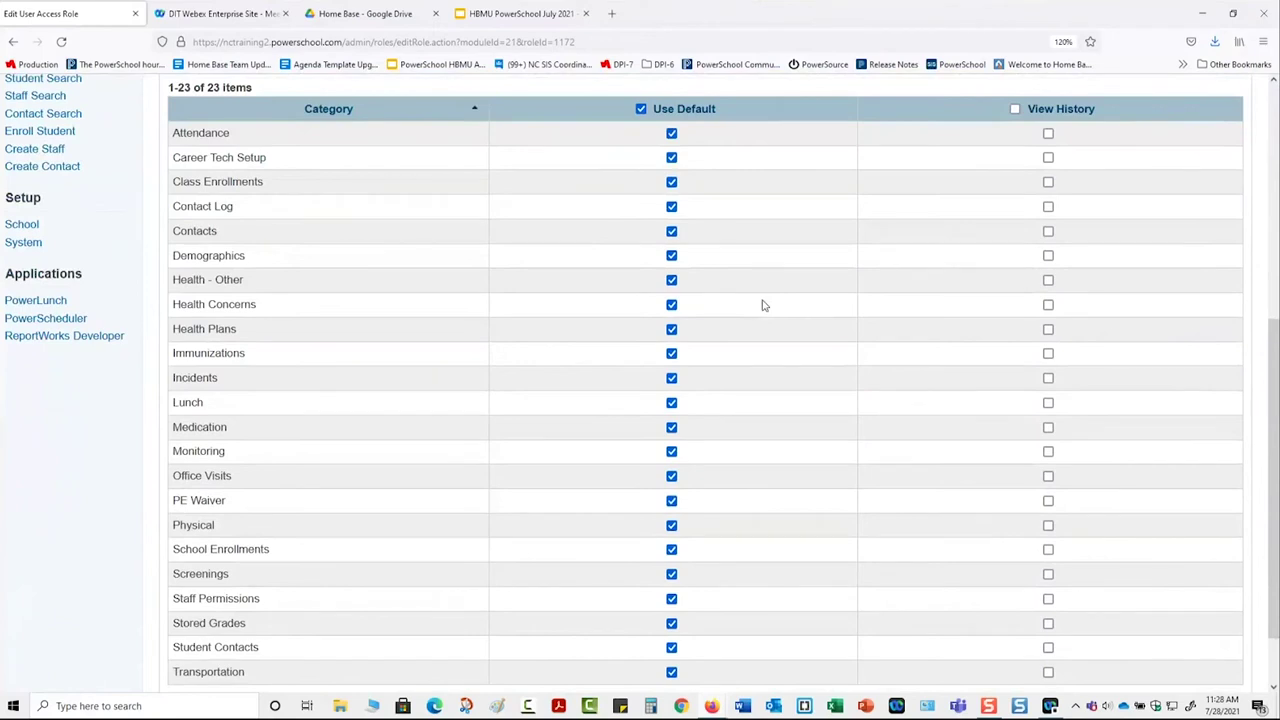
{"action": "scroll", "coordinate": [762, 305], "scroll_direction": "down", "scroll_amount": 2}
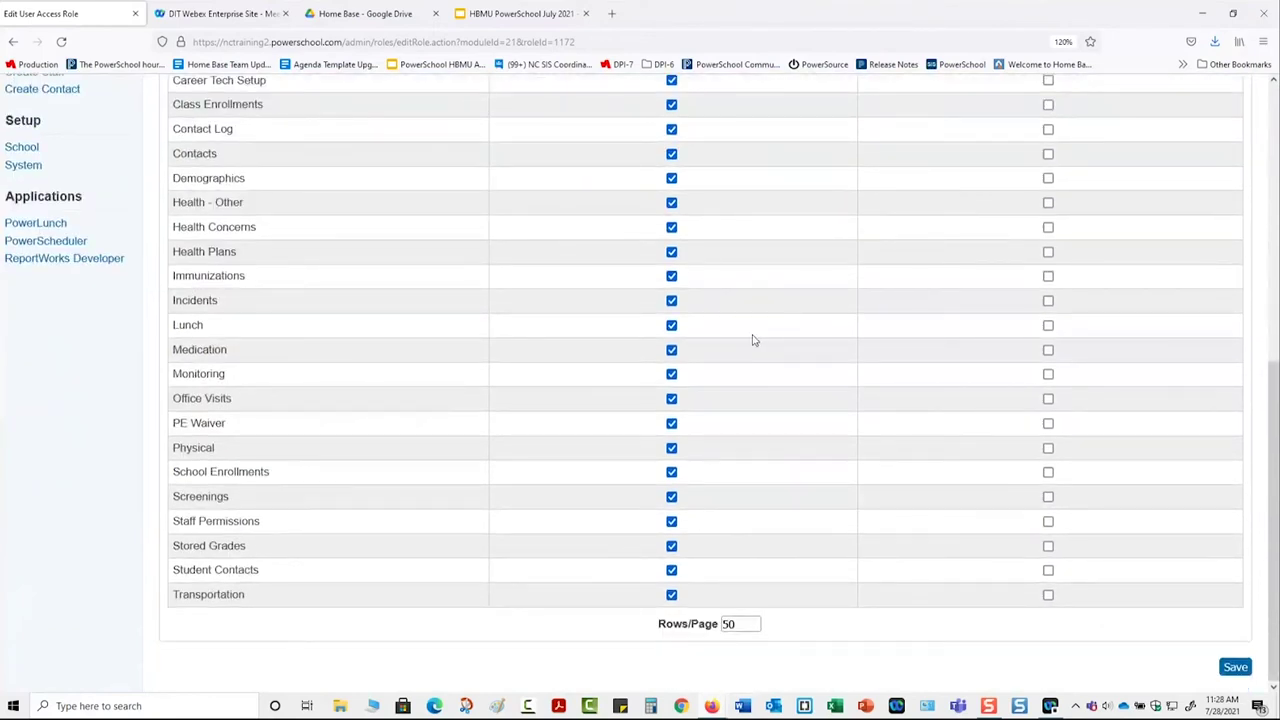
{"action": "scroll", "coordinate": [754, 323], "scroll_direction": "up", "scroll_amount": 2}
{"action": "left_click", "coordinate": [671, 141]}
{"action": "left_click", "coordinate": [672, 214]}
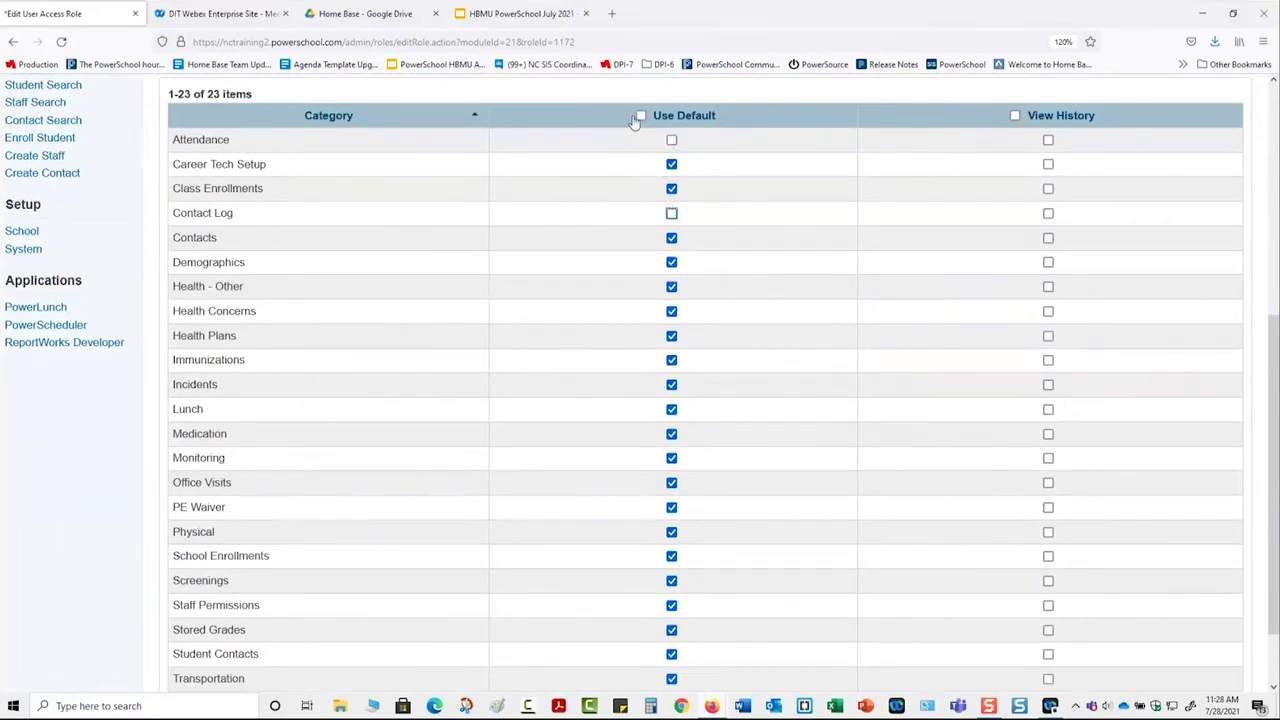
{"action": "left_click", "coordinate": [671, 311]}
{"action": "left_click", "coordinate": [671, 386]}
{"action": "left_click", "coordinate": [671, 434]}
{"action": "left_click", "coordinate": [641, 115]}
- Leave the role page without saving and search the Start Page by a student number
{"action": "scroll", "coordinate": [776, 455], "scroll_direction": "down", "scroll_amount": 2}
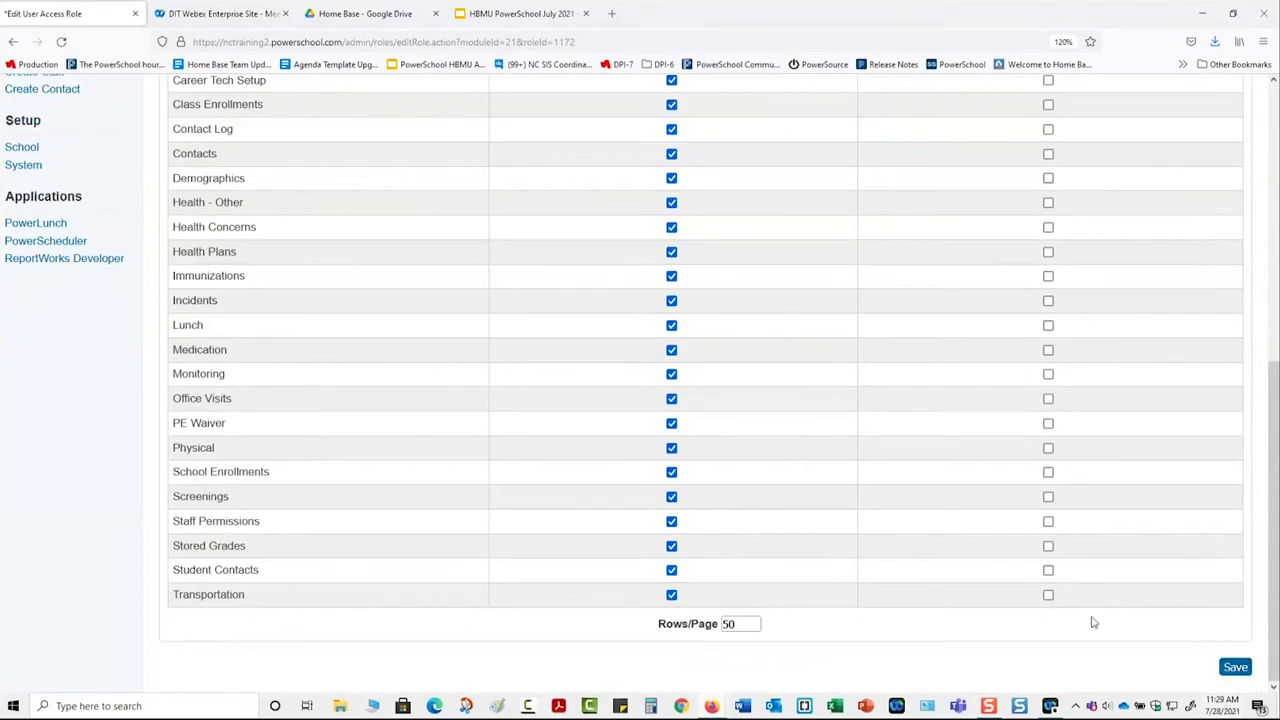
{"action": "scroll", "coordinate": [958, 583], "scroll_direction": "up", "scroll_amount": 5}
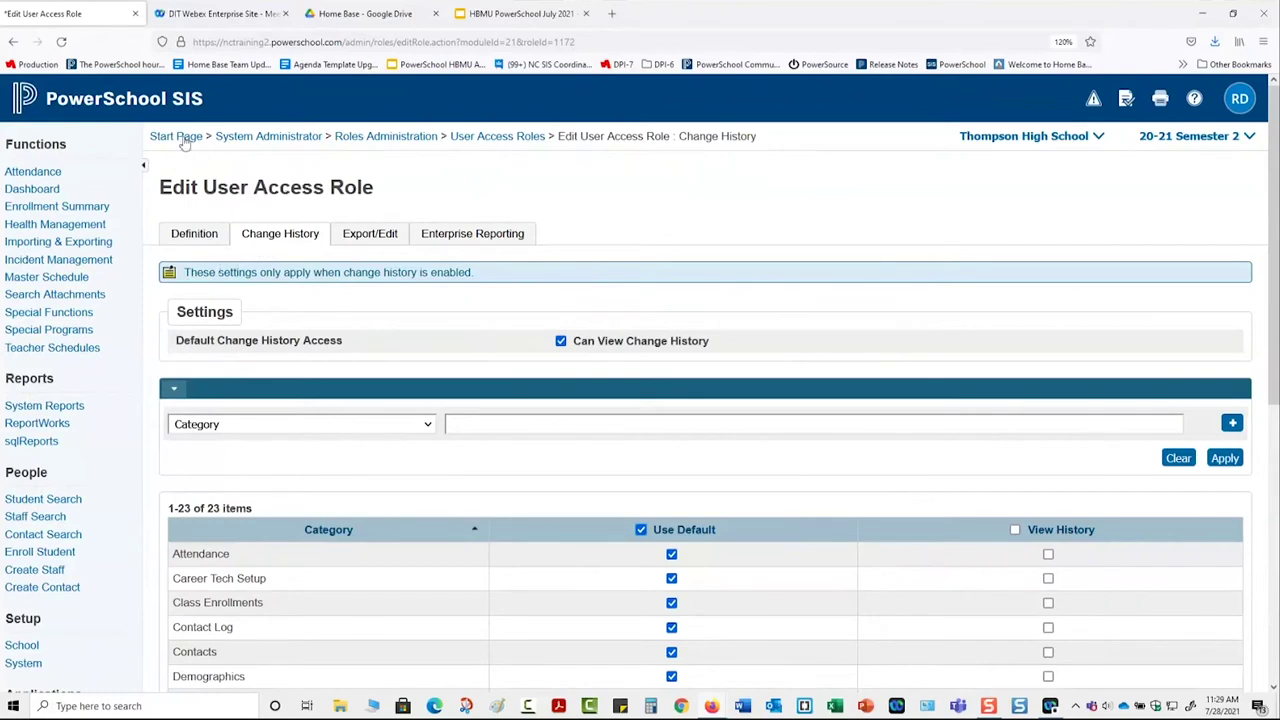
{"action": "left_click", "coordinate": [160, 100]}
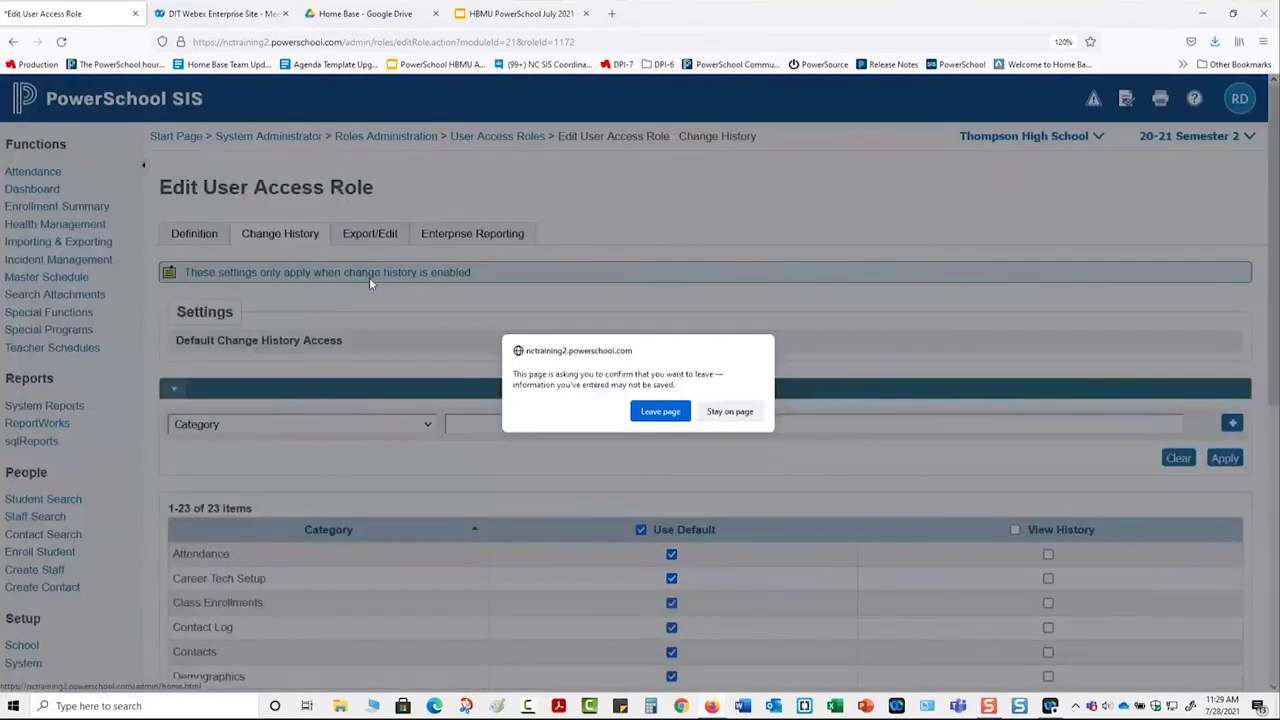
{"action": "left_click", "coordinate": [658, 413]}
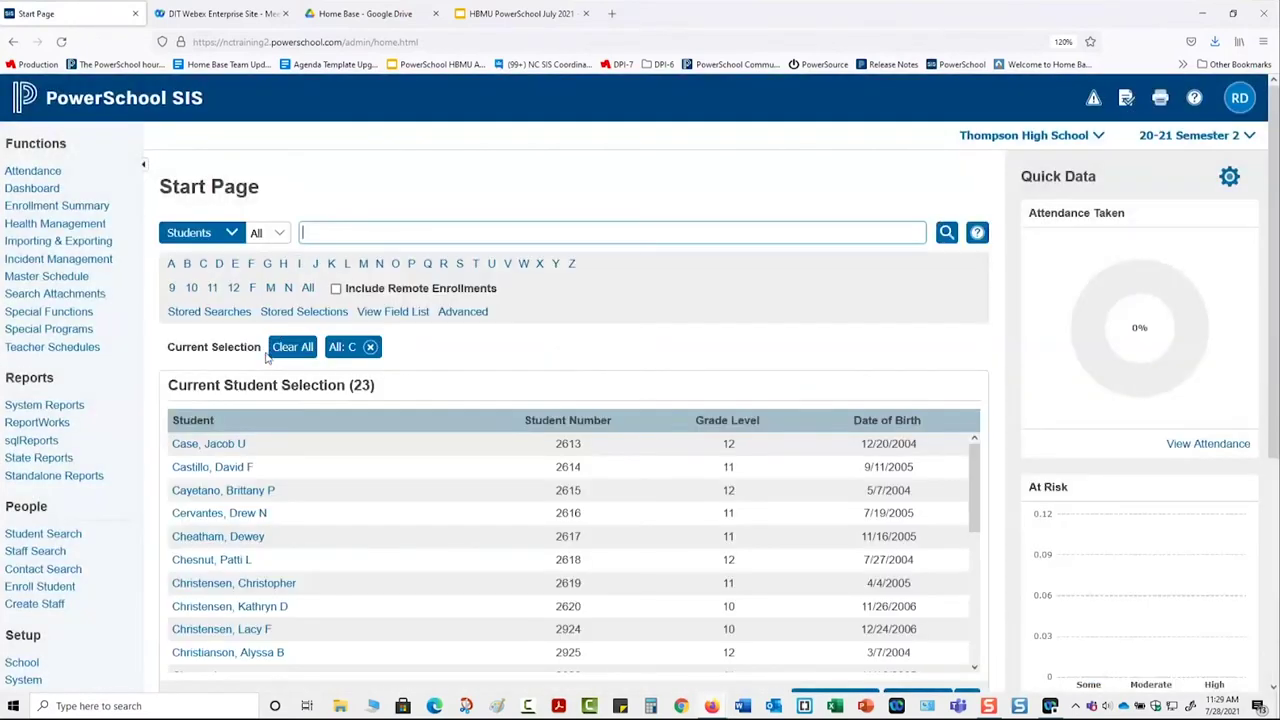
{"action": "type", "text": "1083"}
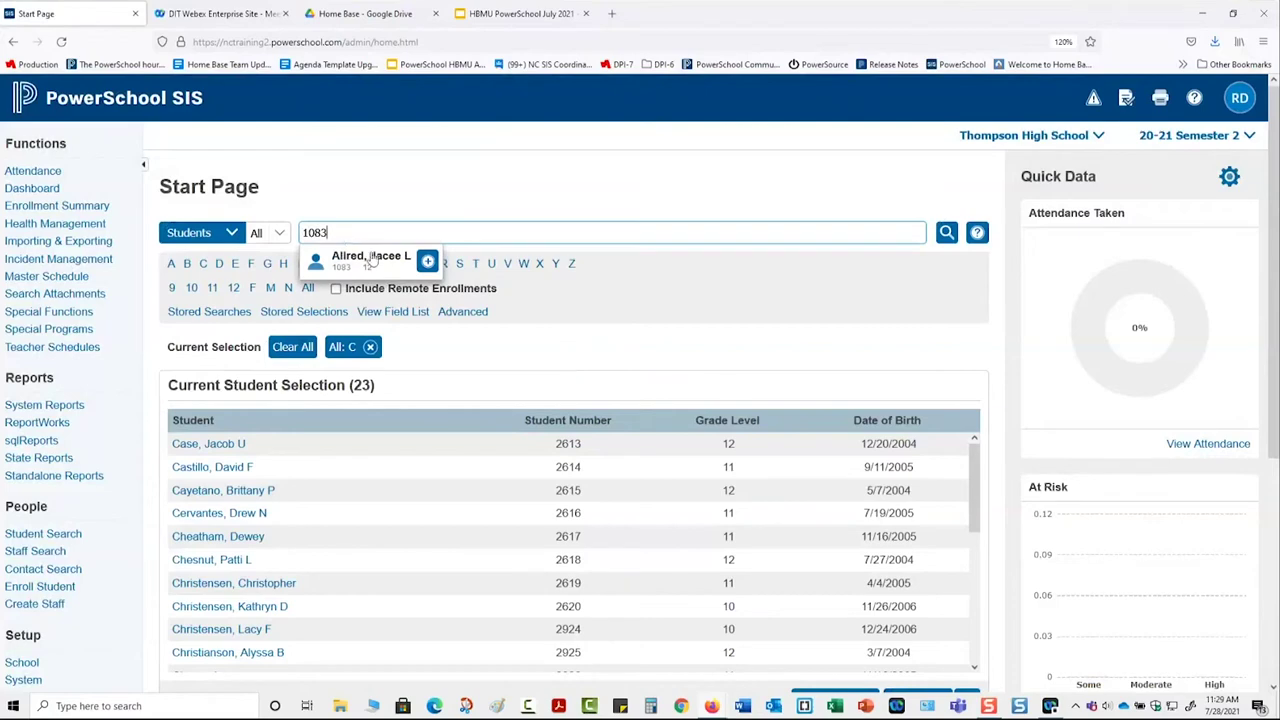
- Open the suggested student's record and show their home and mailing addresses
{"action": "left_click", "coordinate": [385, 266]}
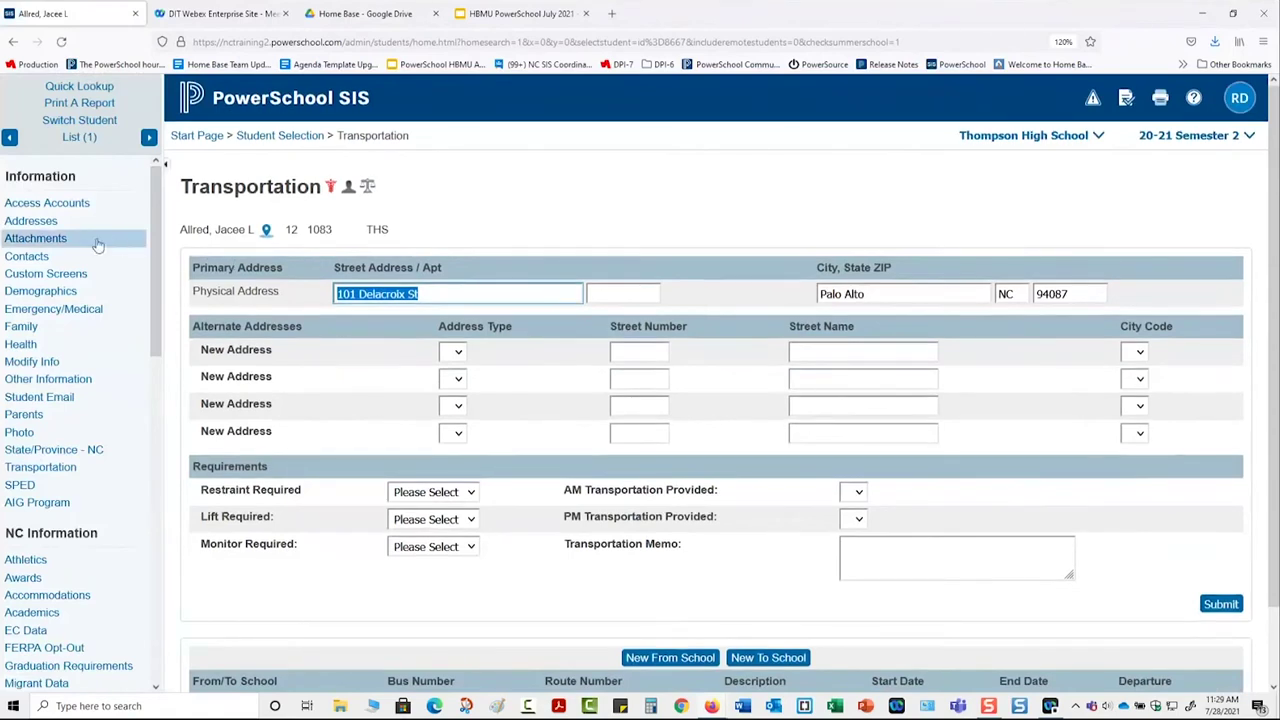
{"action": "left_click", "coordinate": [40, 221]}
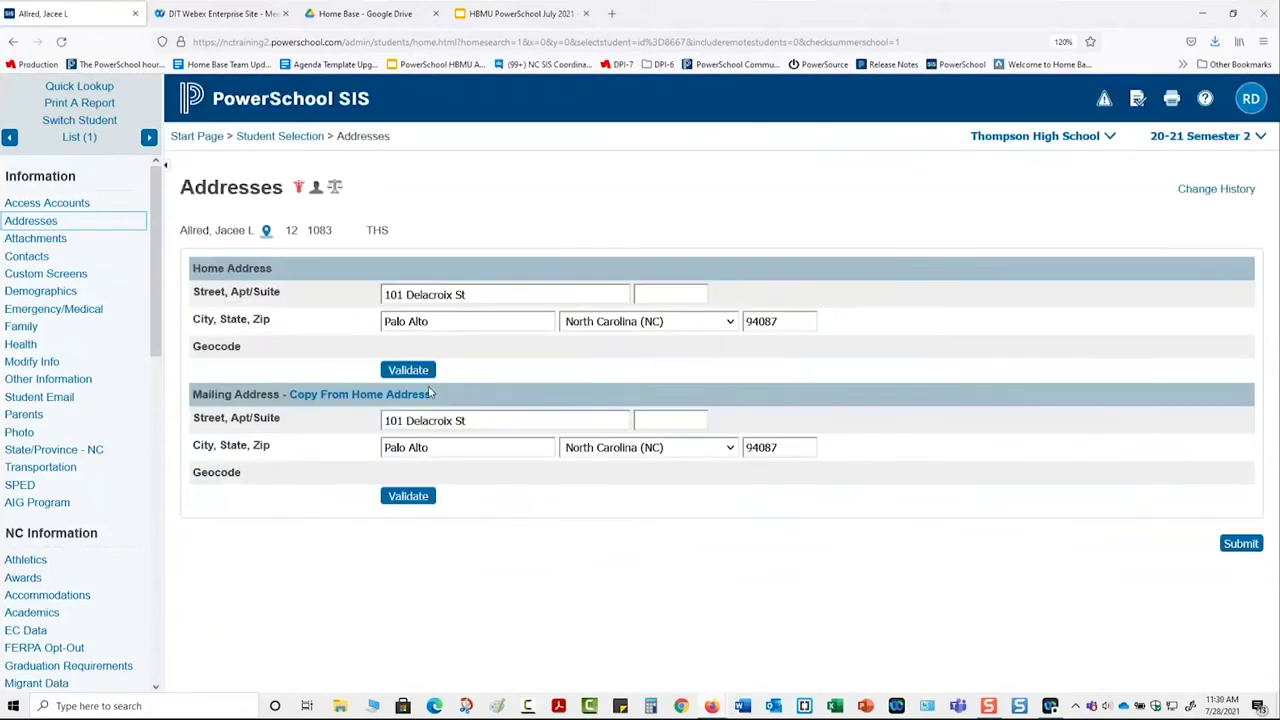
- Review the address change history entry, then switch to the student's General Demographics page
{"action": "left_click", "coordinate": [1215, 190]}
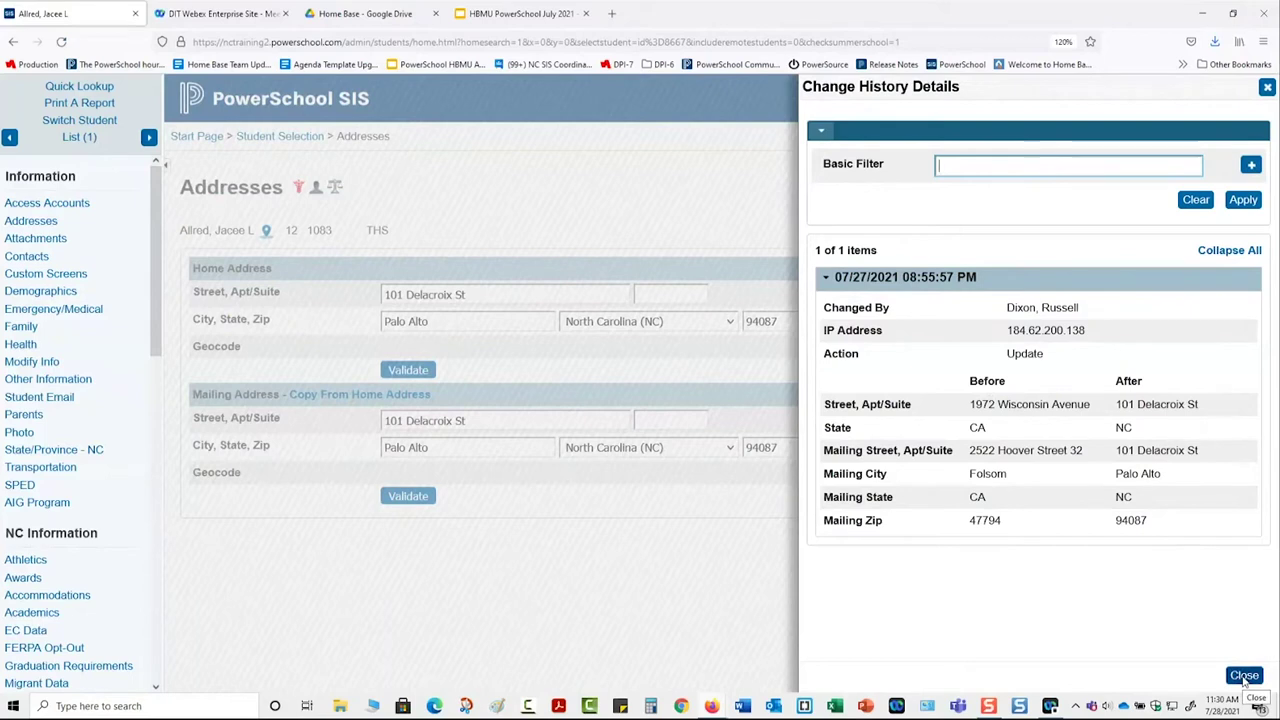
{"action": "left_click", "coordinate": [1245, 677]}
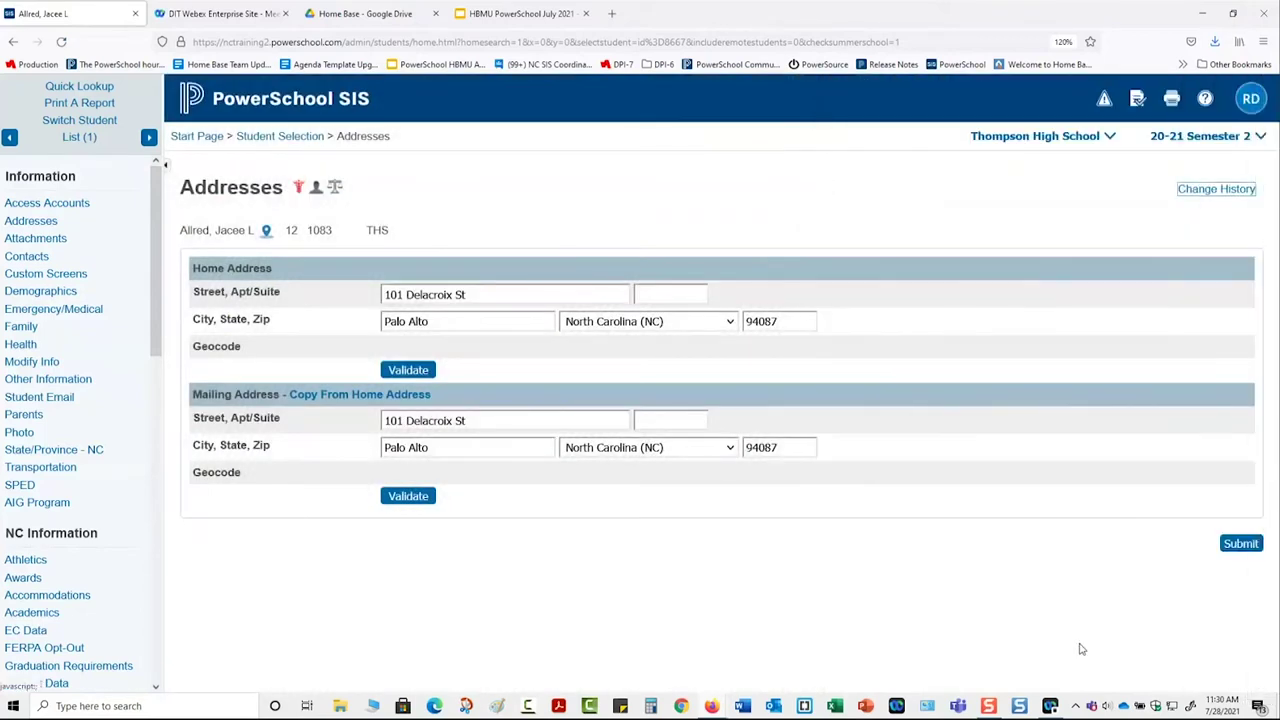
{"action": "left_click", "coordinate": [65, 292]}
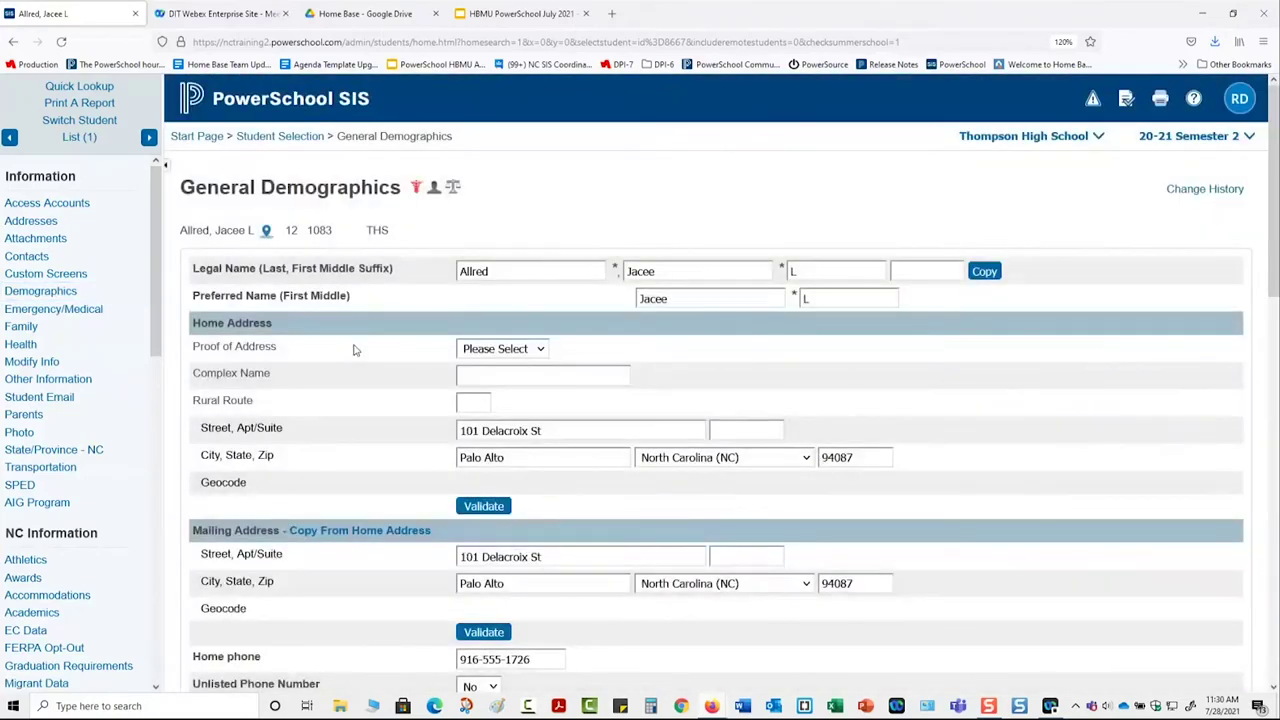
{"action": "left_click", "coordinate": [1192, 193]}
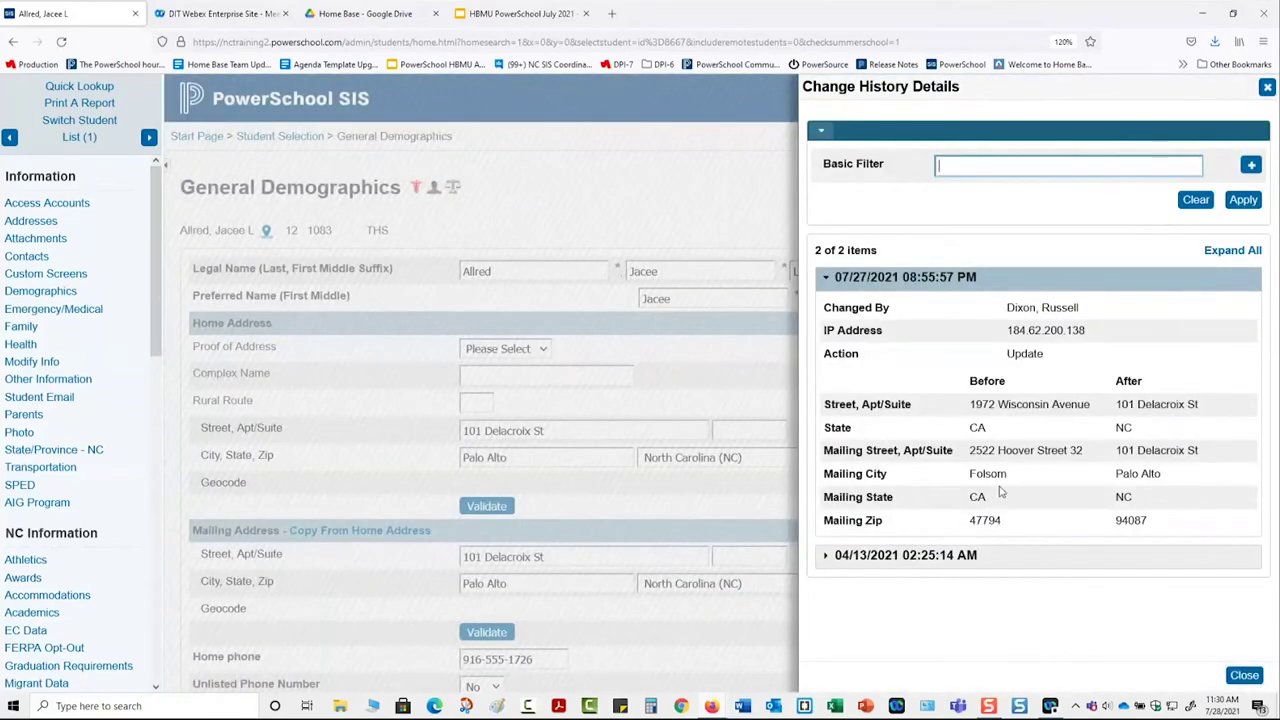
{"action": "left_click", "coordinate": [826, 558]}
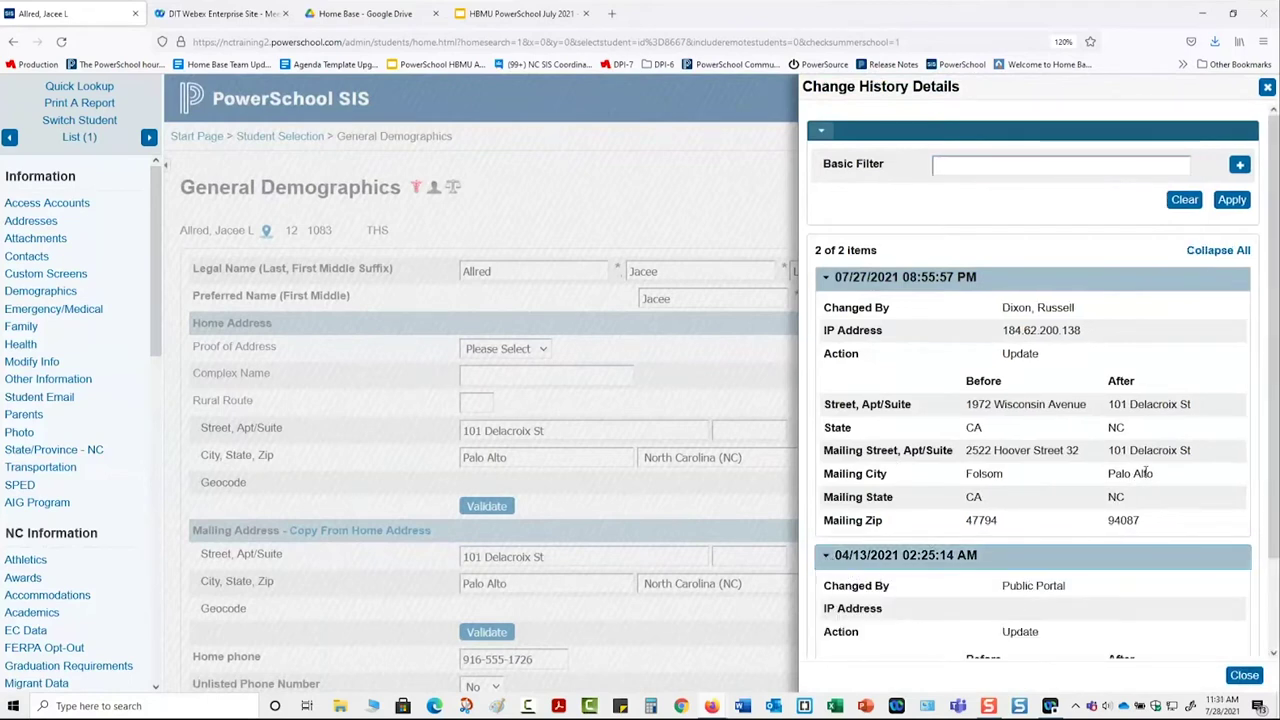
{"action": "scroll", "coordinate": [1147, 474], "scroll_direction": "down", "scroll_amount": 2}
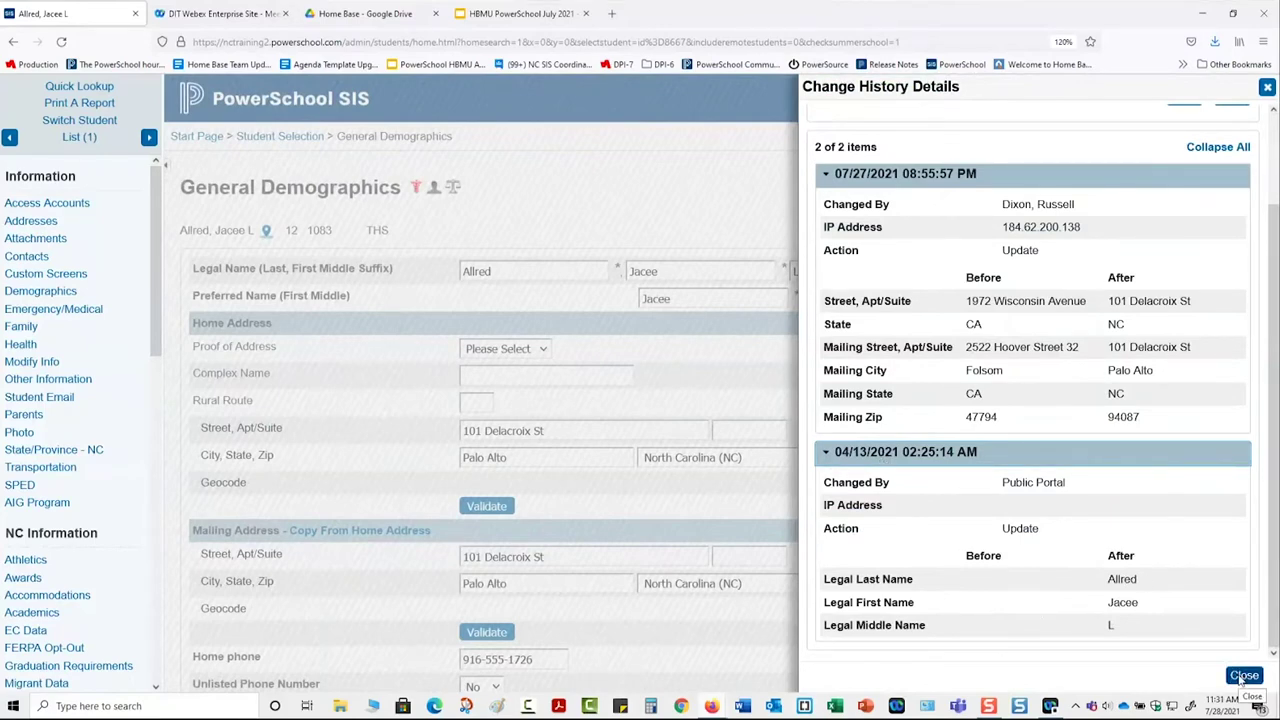
{"action": "left_click", "coordinate": [1243, 676]}
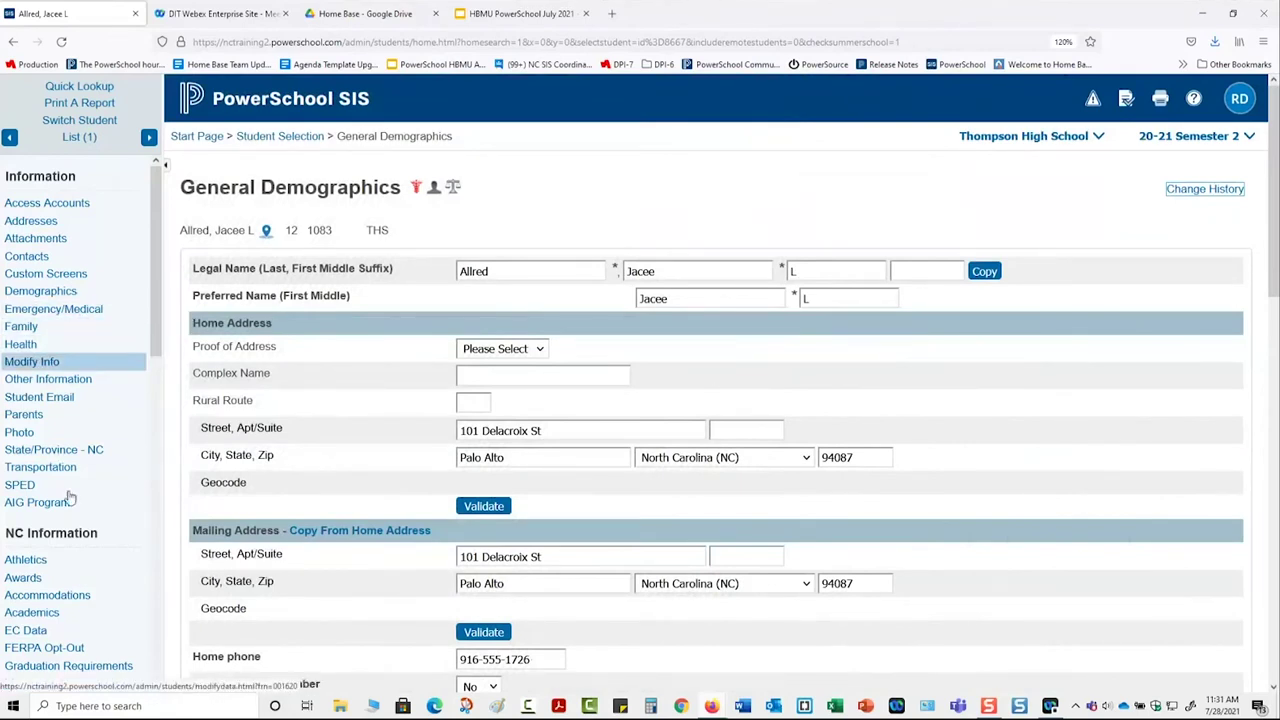
{"action": "scroll", "coordinate": [84, 570], "scroll_direction": "down", "scroll_amount": 5}
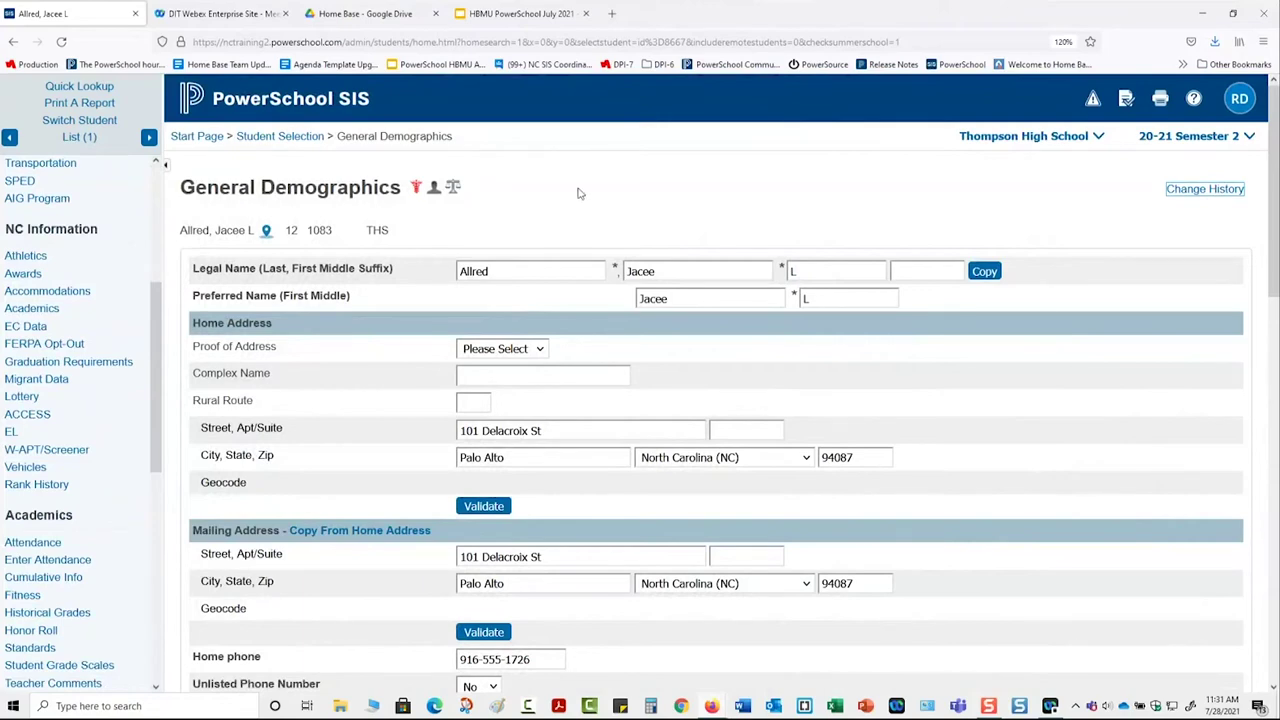
- Switch to the HBMU PowerSchool July 2021 slides and advance to slide 30 on viewing Change History
{"action": "left_click", "coordinate": [484, 18]}
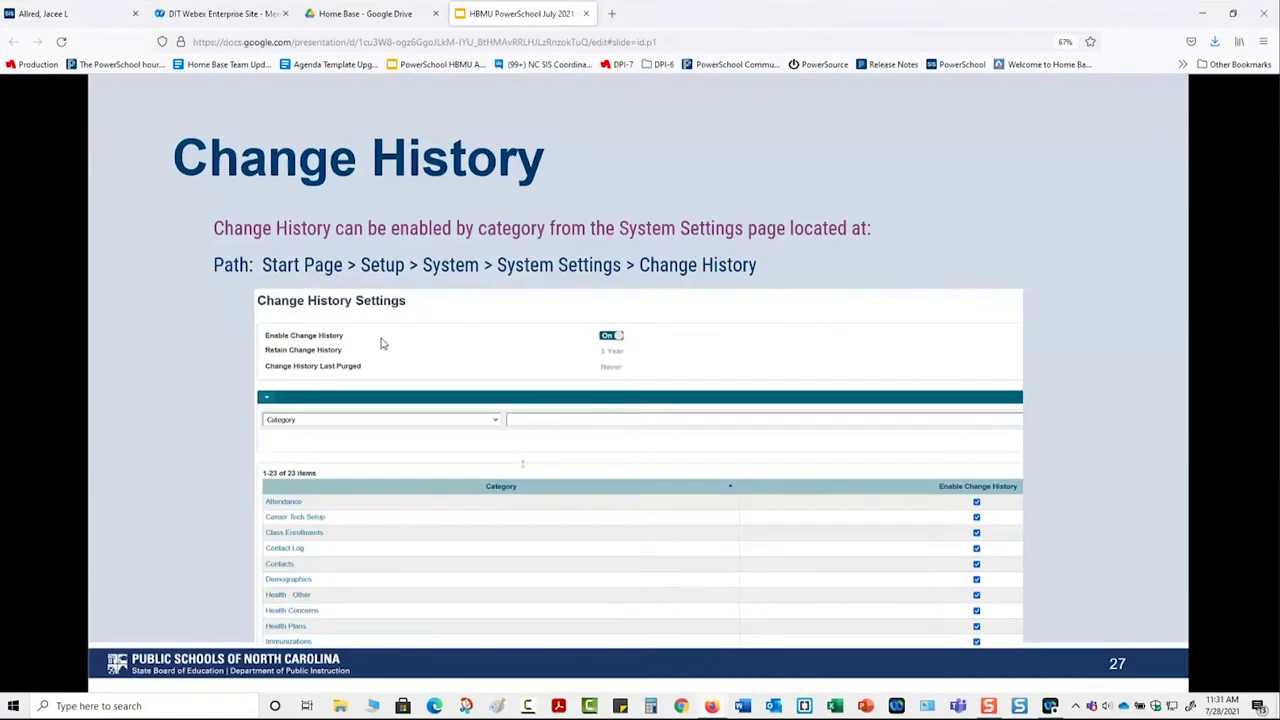
{"action": "left_click", "coordinate": [380, 344]}
{"action": "left_click", "coordinate": [380, 344]}
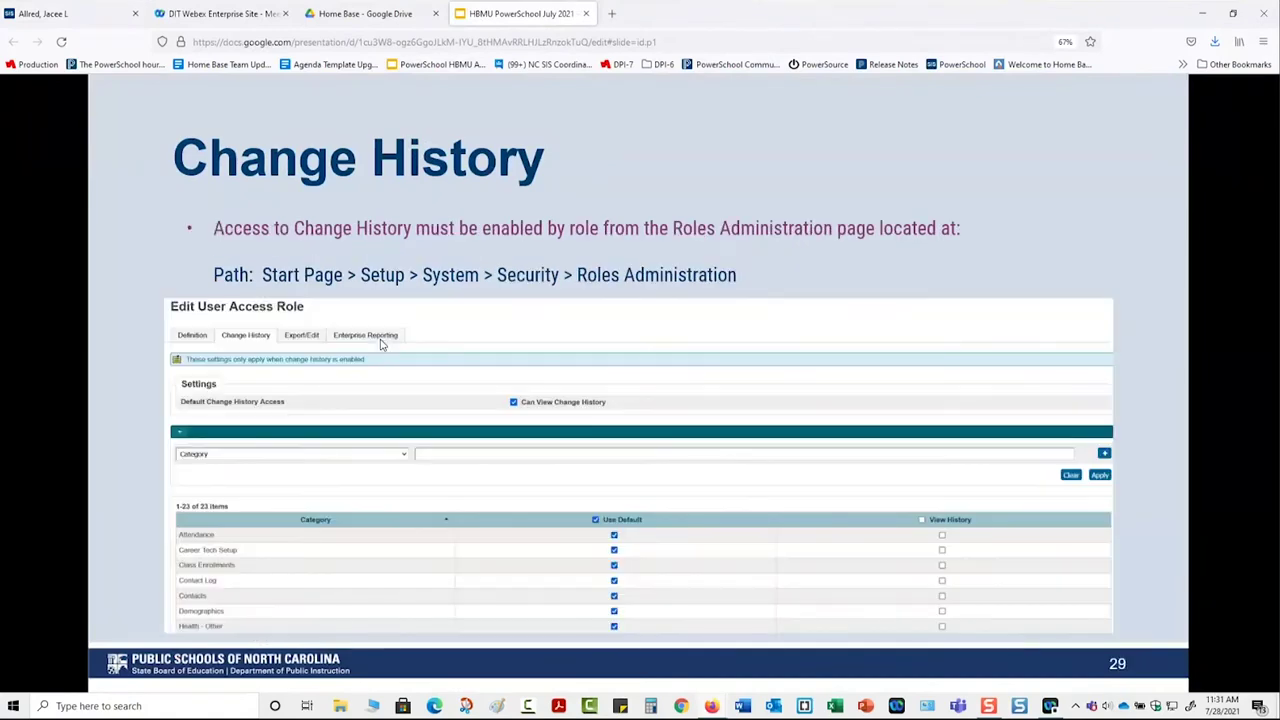
{"action": "left_click", "coordinate": [380, 344]}
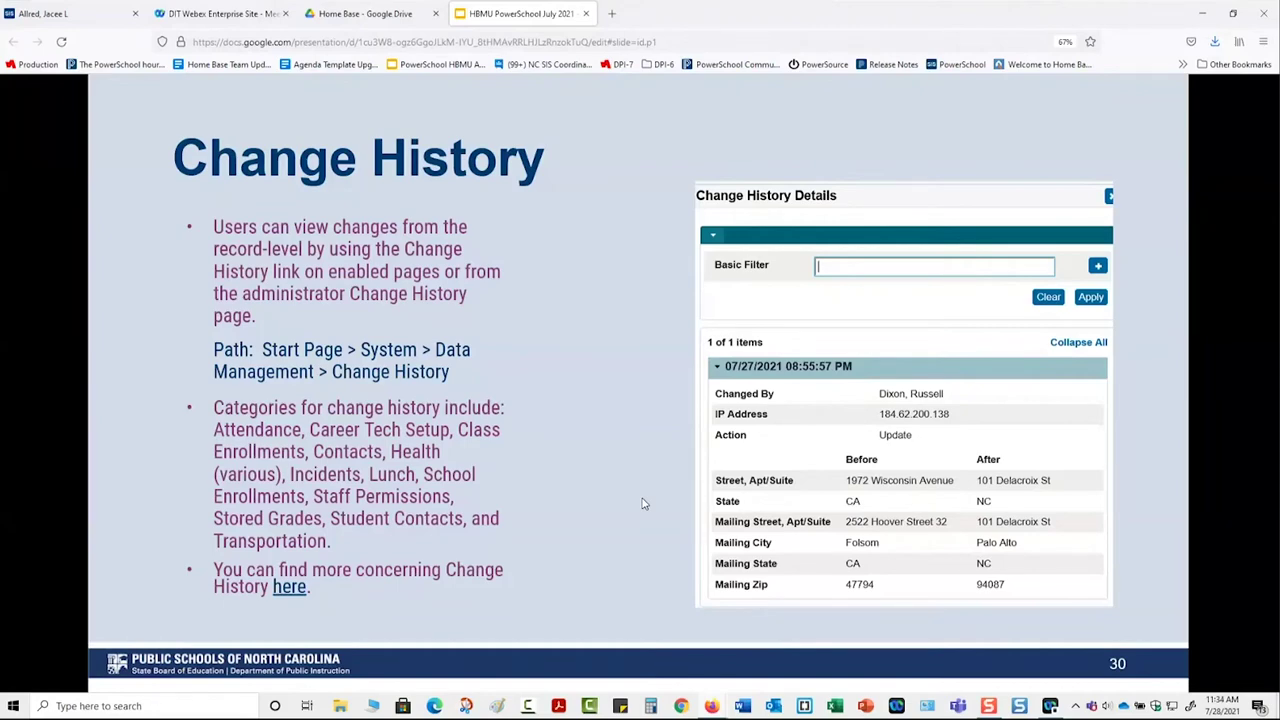
- Advance to slide 31, the Attendance Admit Slip overview
{"action": "key", "text": "Right"}
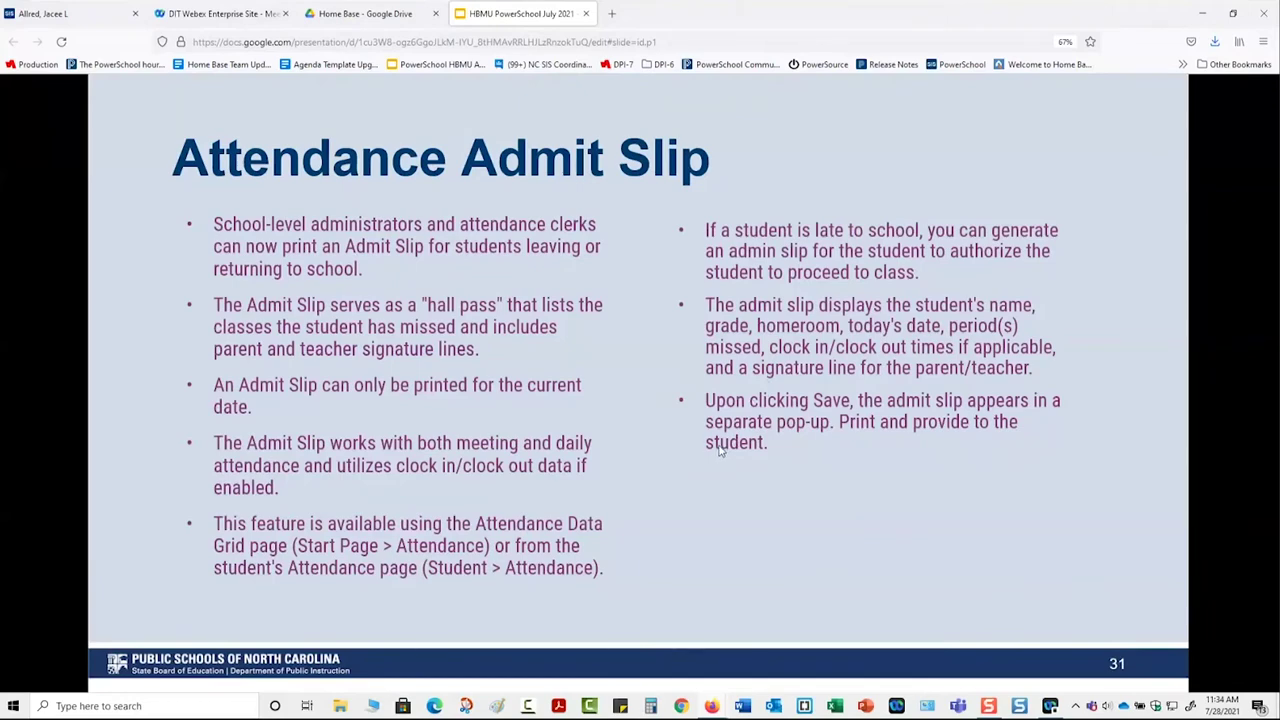
- Advance to slide 32 showing Edit Meeting Attendance and a sample printed admit slip
{"action": "key", "text": "Right"}
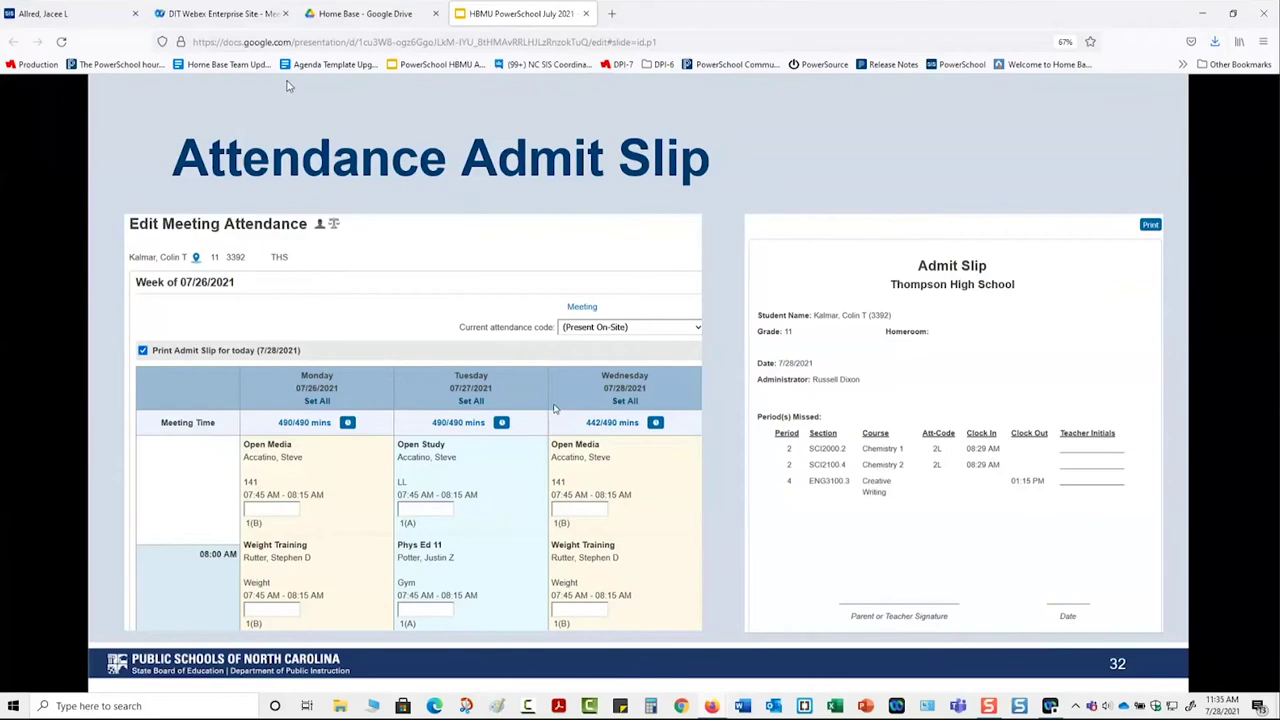
- Go back to the PowerSchool Start Page and search for a student by partial name
{"action": "left_click", "coordinate": [79, 21]}
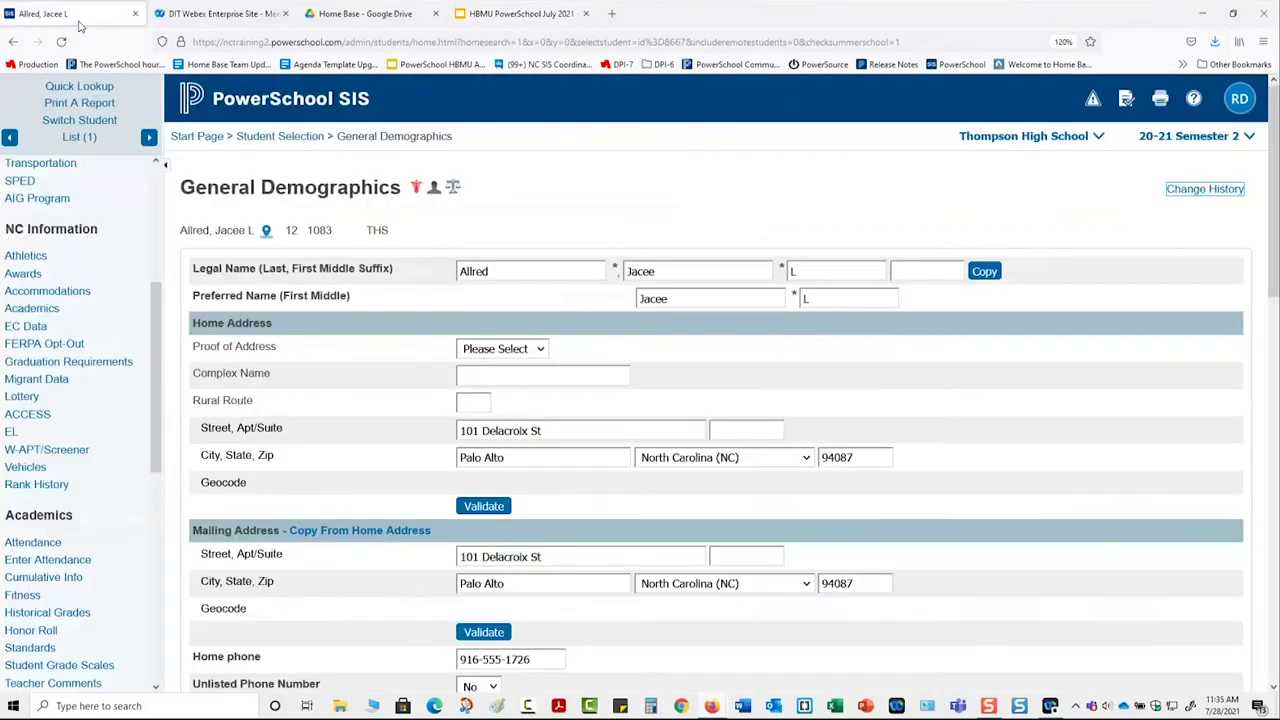
{"action": "left_click", "coordinate": [210, 136]}
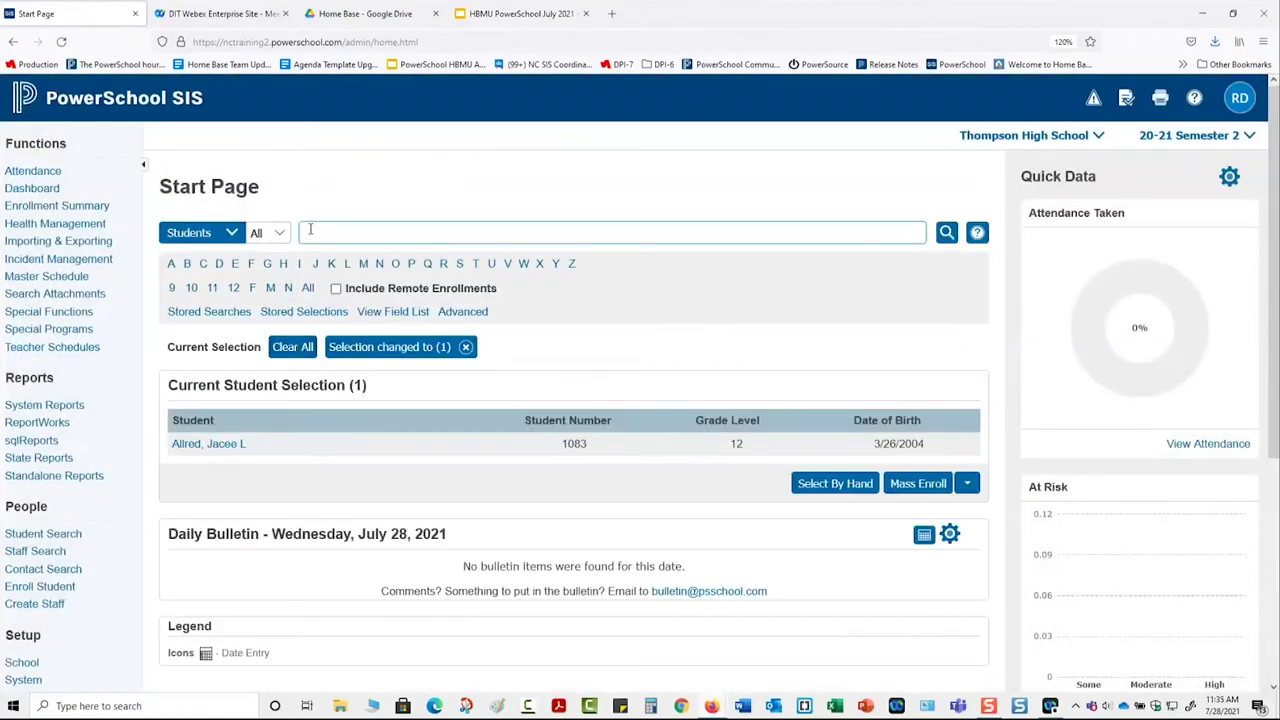
{"action": "type", "text": "cas"}
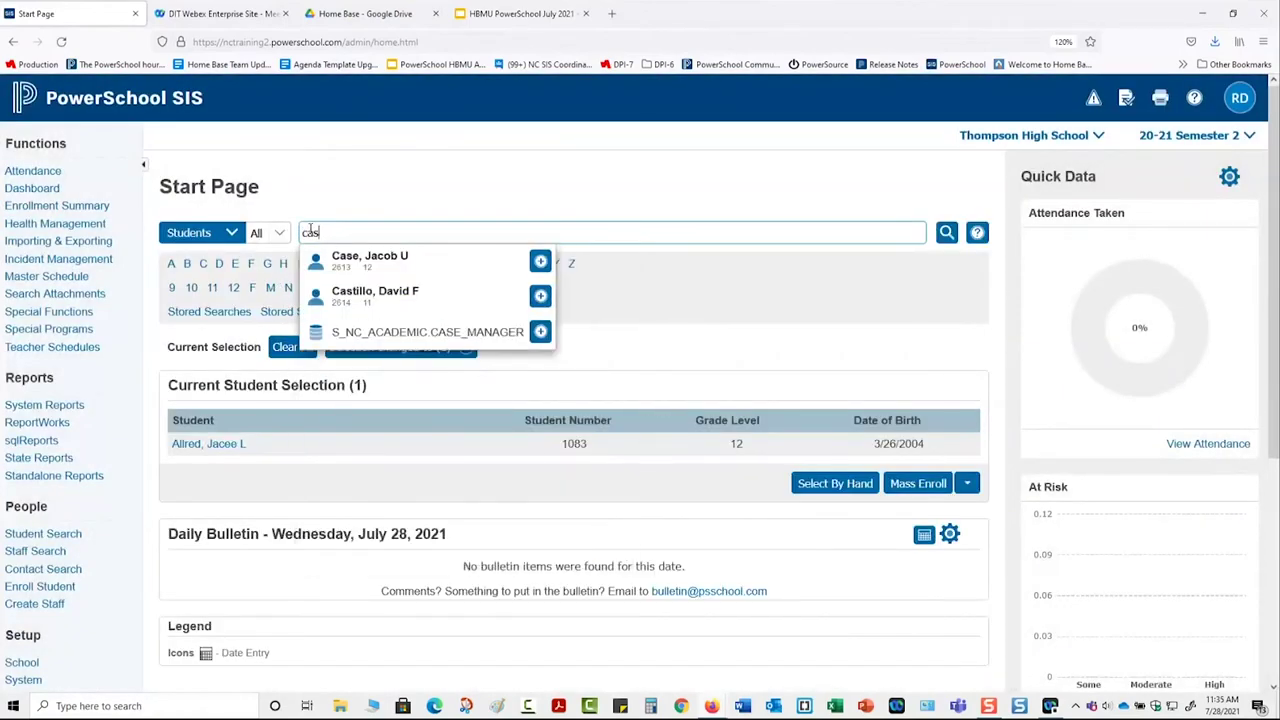
- Open the matching student's General Demographics page and scroll the sidebar toward Academics
{"action": "left_click", "coordinate": [357, 300]}
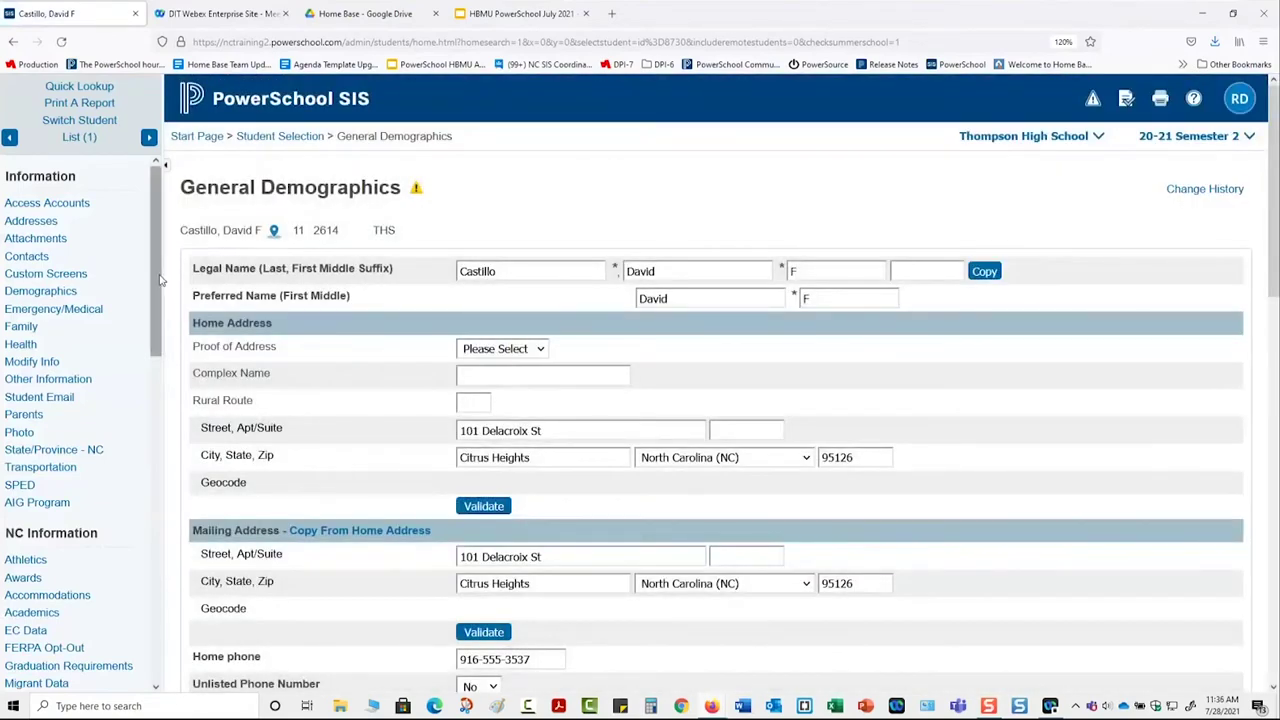
{"action": "left_click_drag", "start_coordinate": [160, 280], "coordinate": [164, 385]}
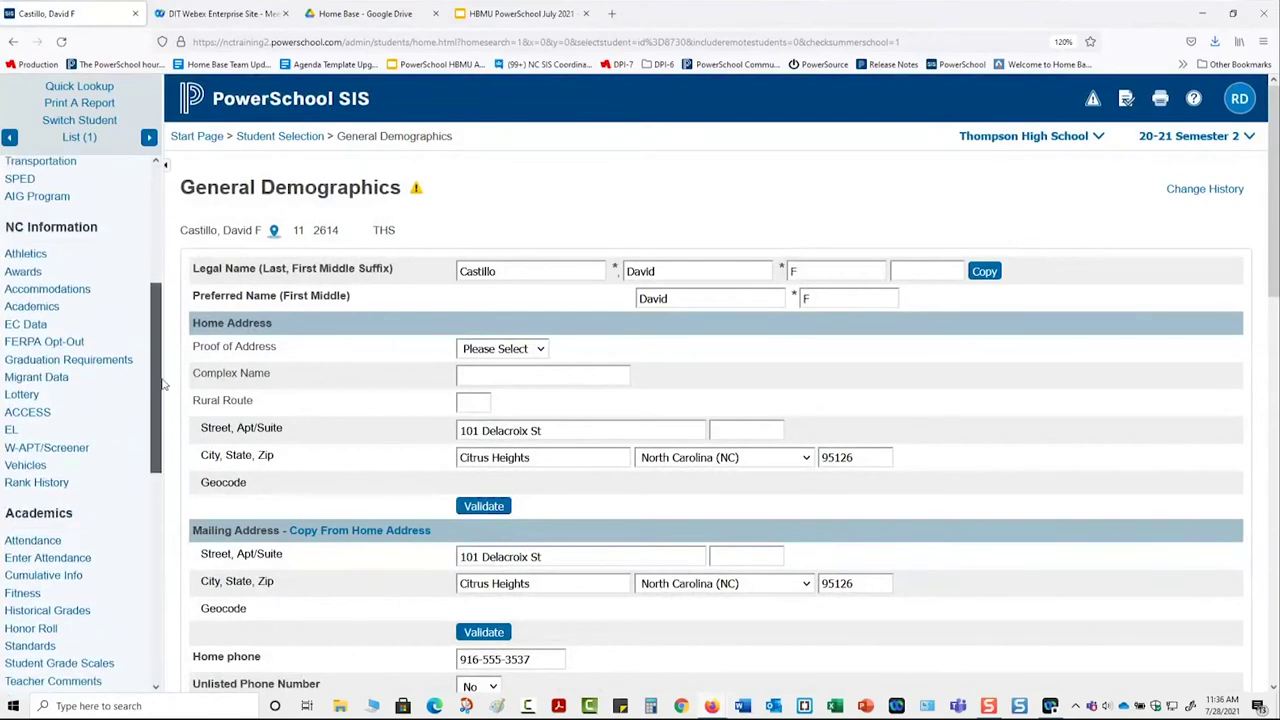
- On the student's attendance entry page, check Print Admit Slip for today
{"action": "left_click", "coordinate": [68, 559]}
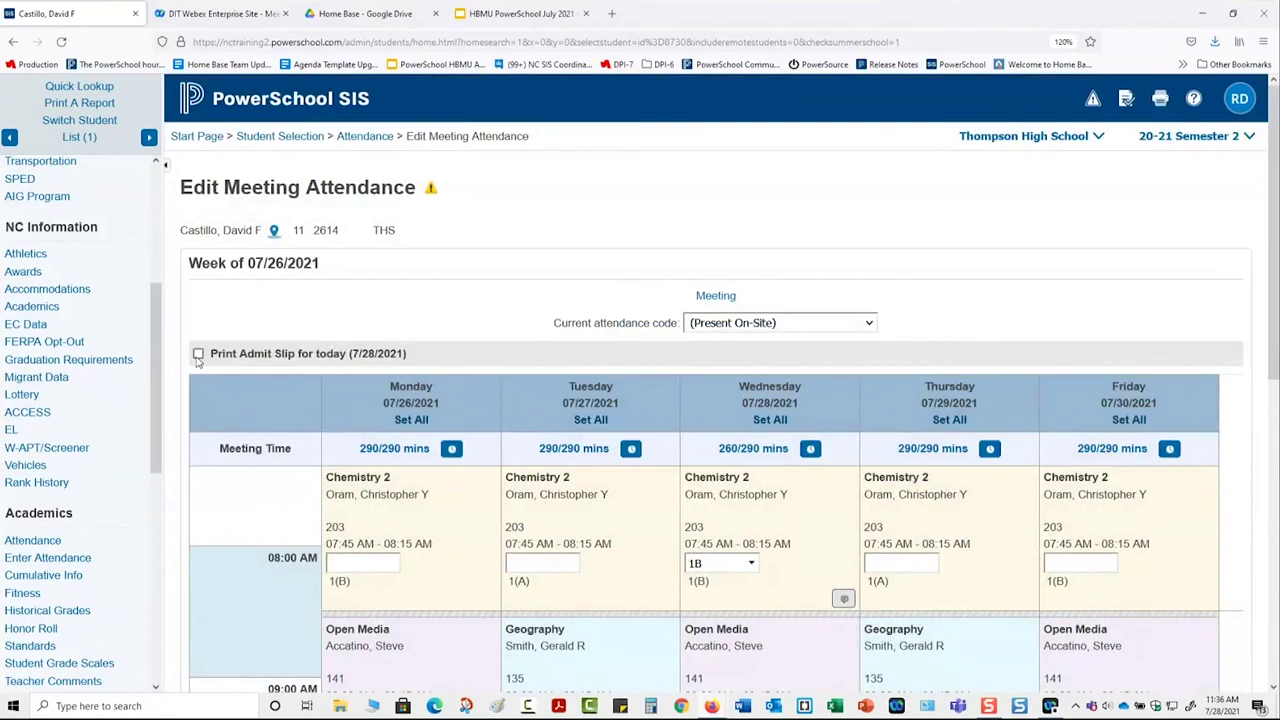
{"action": "left_click", "coordinate": [198, 355]}
{"action": "scroll", "coordinate": [979, 318], "scroll_direction": "down", "scroll_amount": 5}
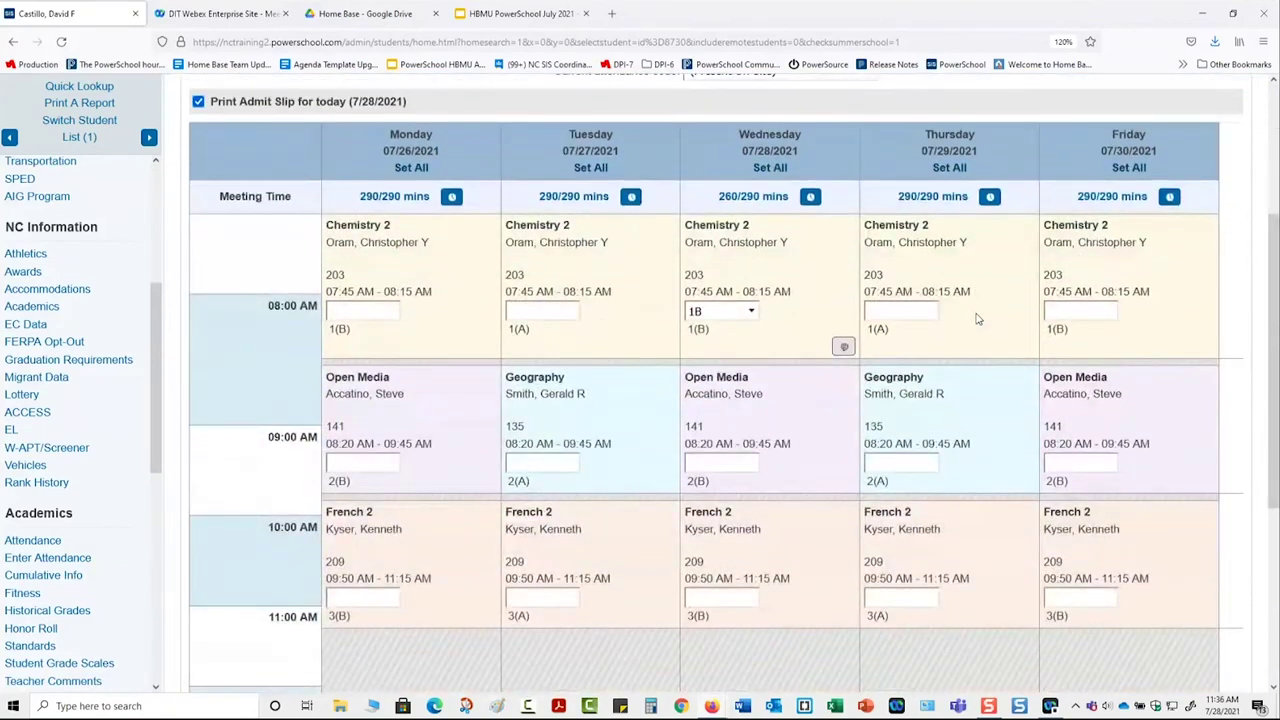
{"action": "scroll", "coordinate": [977, 320], "scroll_direction": "down", "scroll_amount": 2}
{"action": "scroll", "coordinate": [977, 320], "scroll_direction": "up", "scroll_amount": 4}
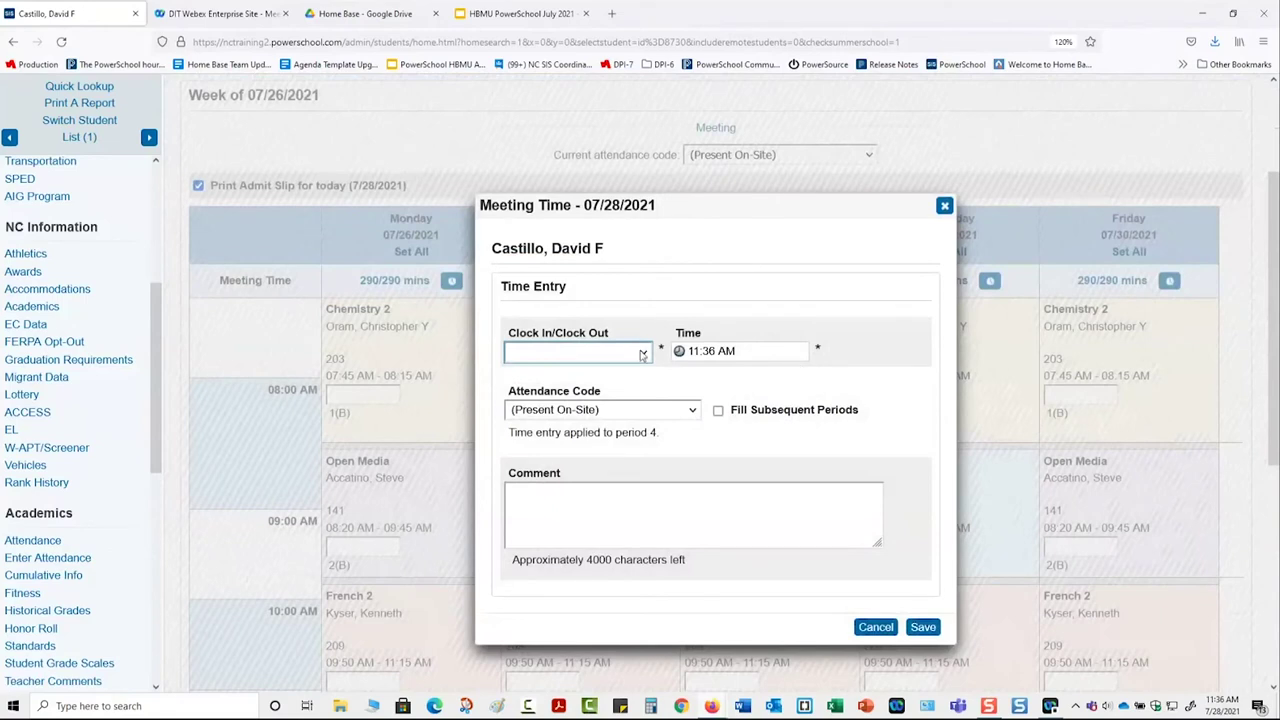
- Save Wednesday's 08:53 AM clock-in coded 2L (Unexcused Tardy)
{"action": "left_click", "coordinate": [643, 352]}
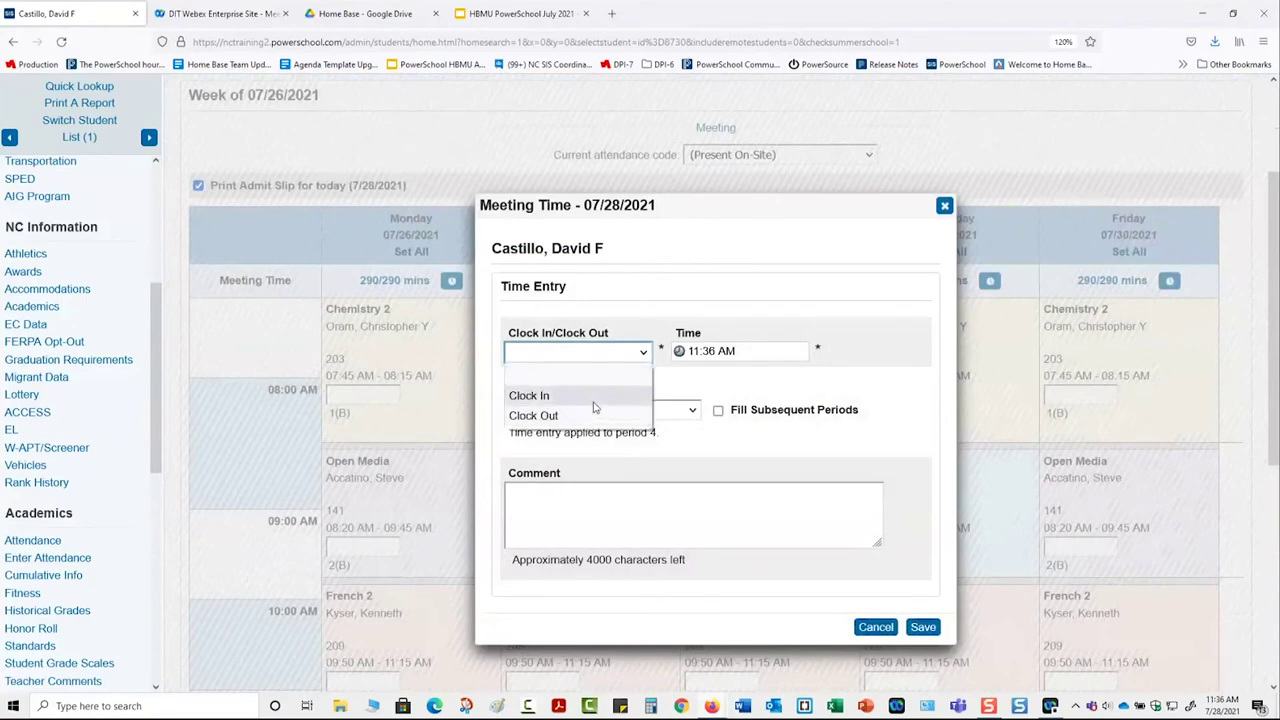
{"action": "left_click", "coordinate": [597, 397]}
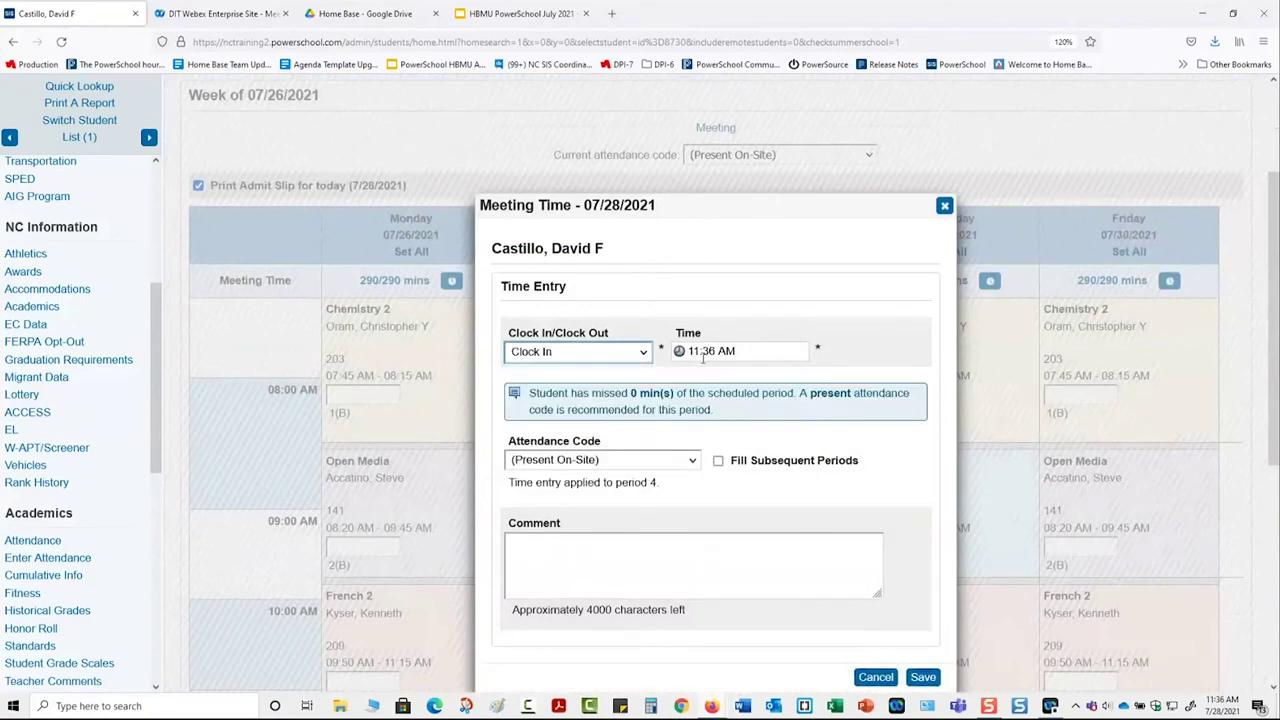
{"action": "left_click", "coordinate": [700, 354]}
{"action": "type", "text": "08:"}
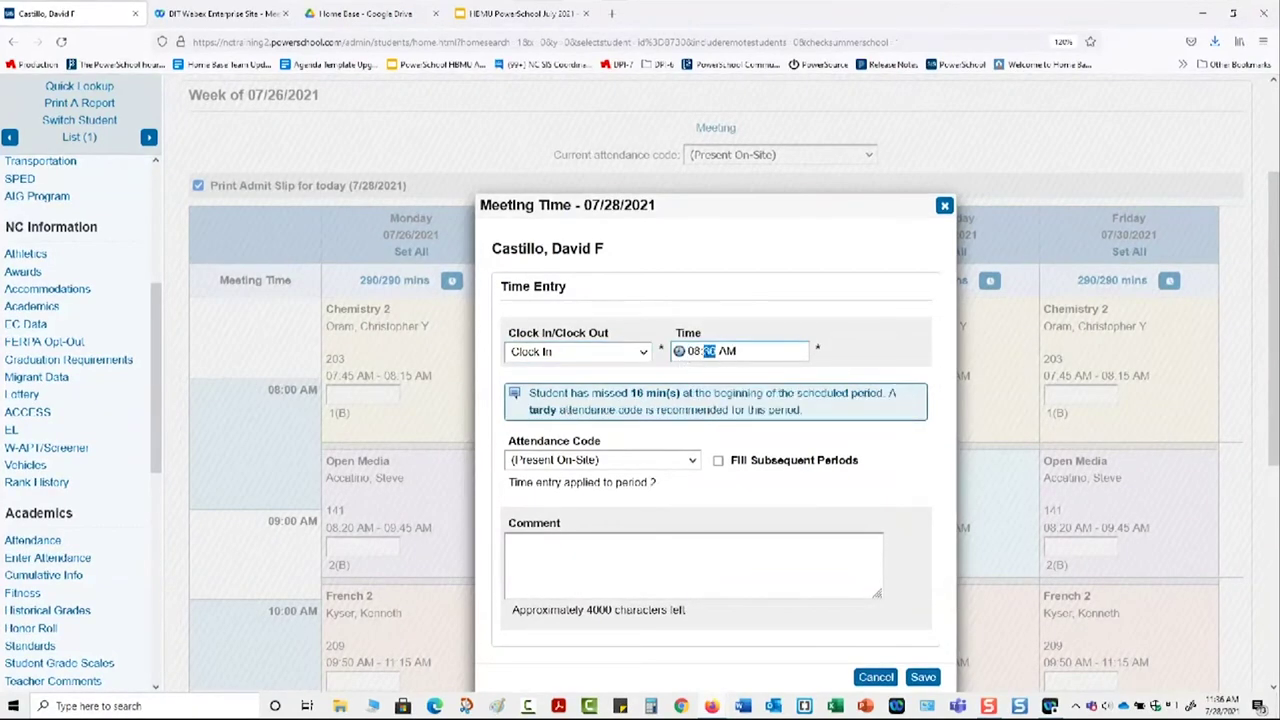
{"action": "type", "text": "53"}
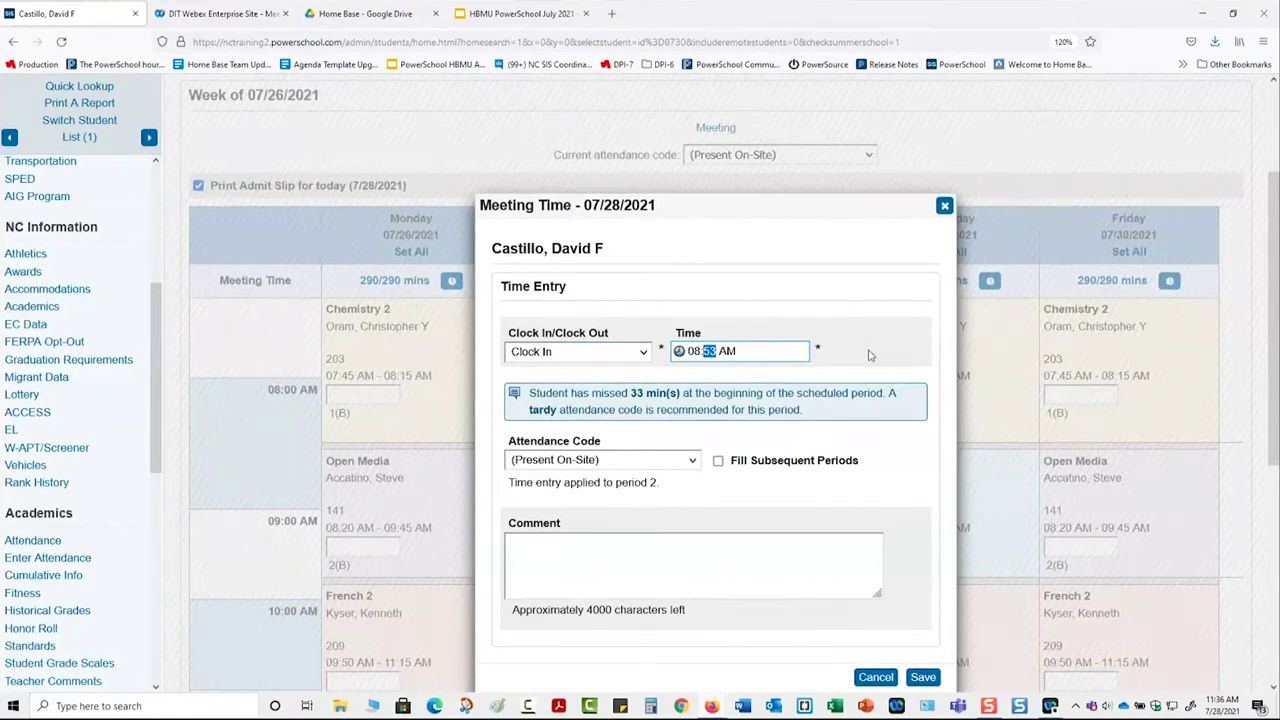
{"action": "left_click", "coordinate": [869, 355]}
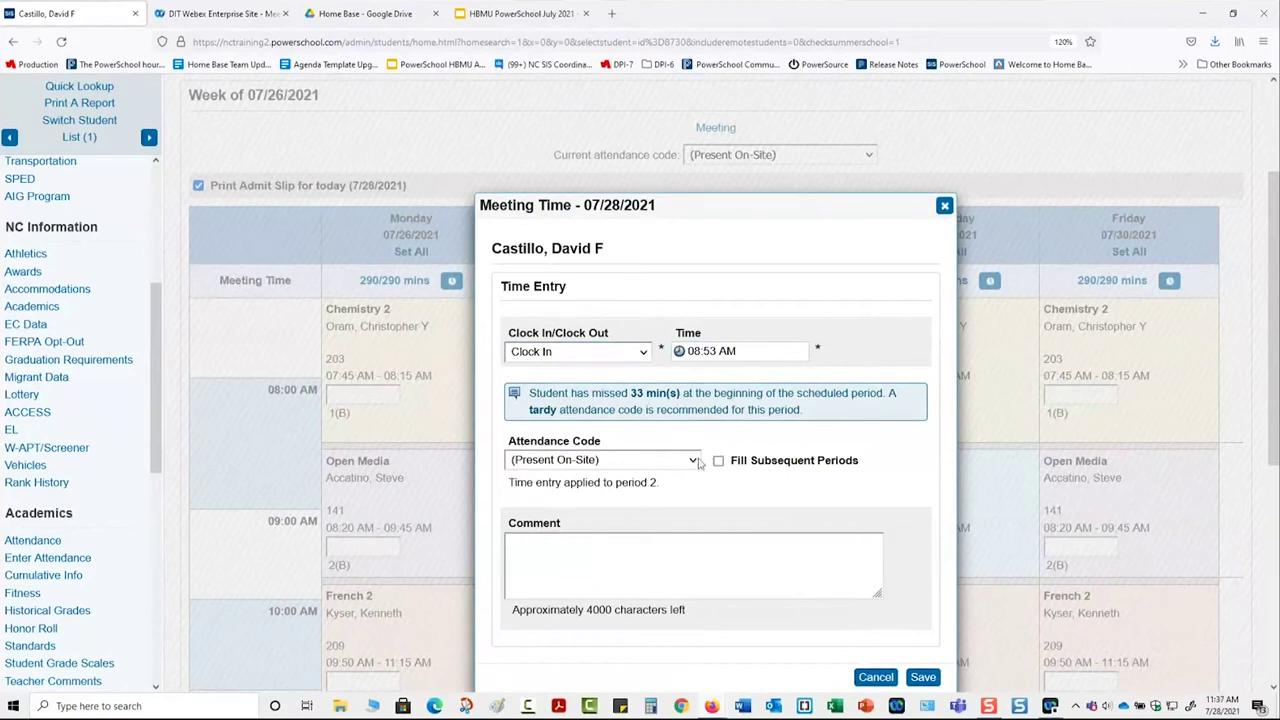
{"action": "left_click", "coordinate": [692, 460]}
{"action": "scroll", "coordinate": [665, 452], "scroll_direction": "down", "scroll_amount": 1}
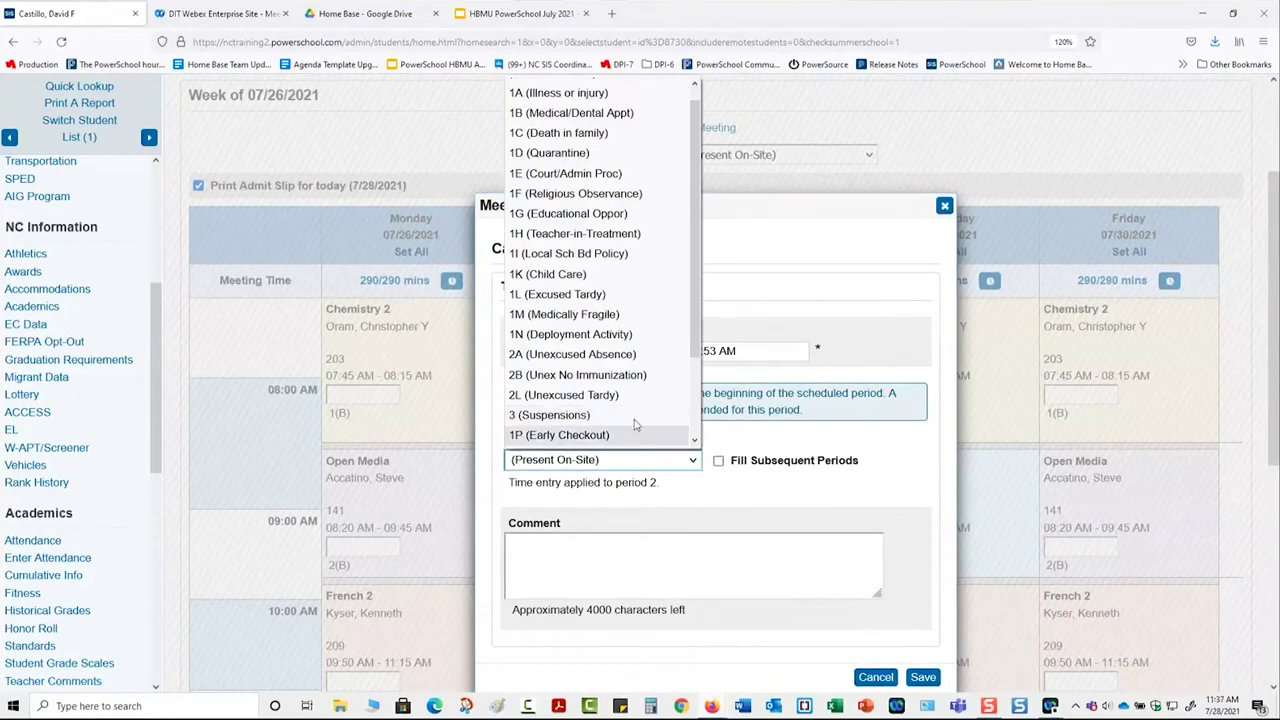
{"action": "left_click", "coordinate": [628, 395]}
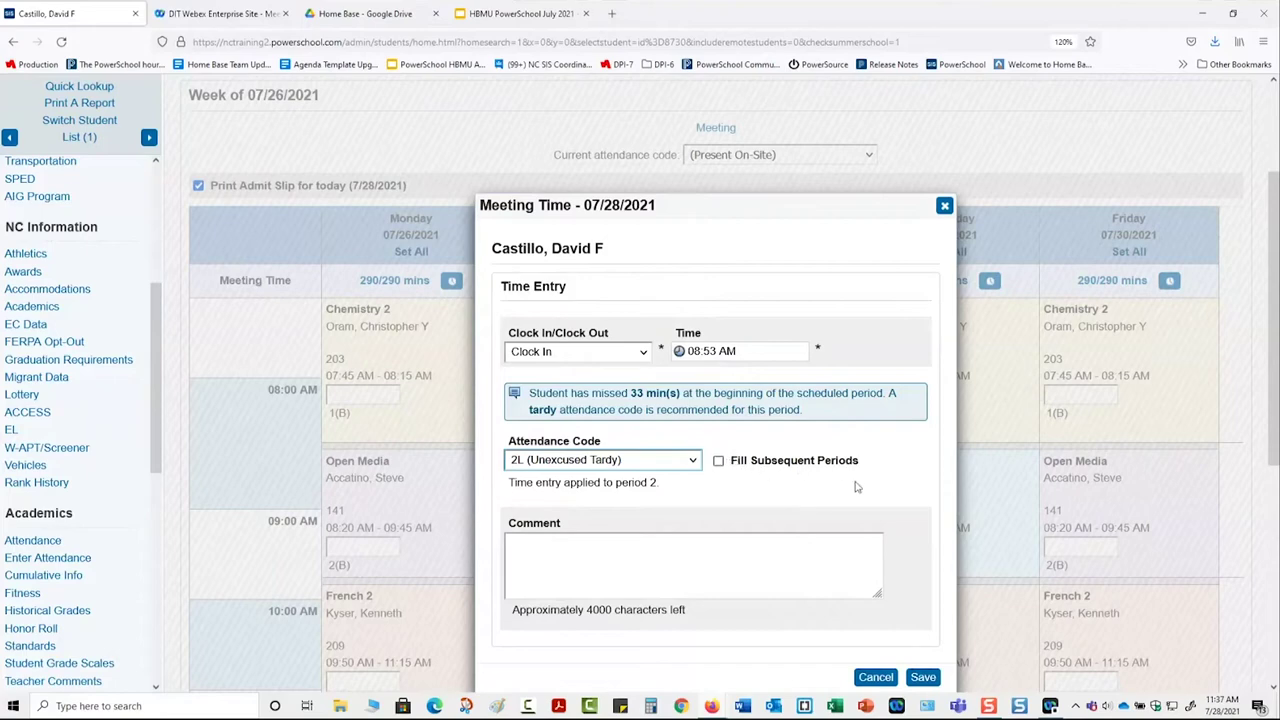
{"action": "left_click", "coordinate": [923, 678]}
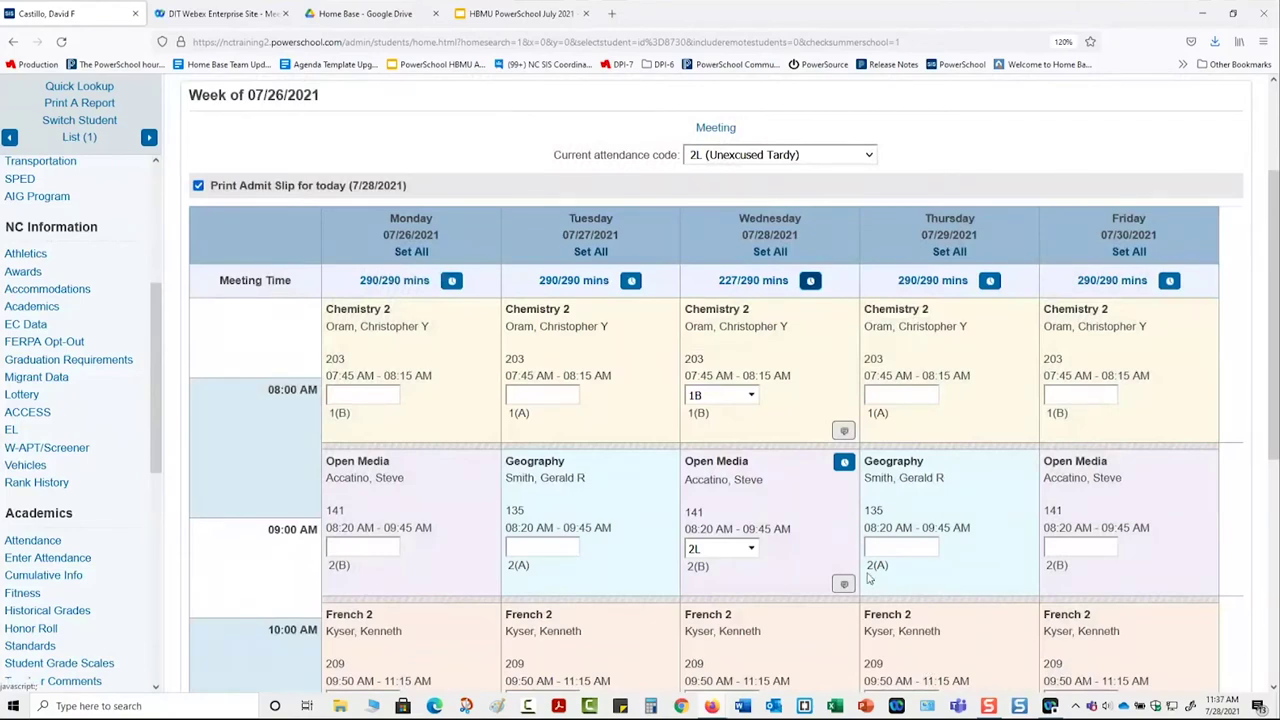
- Save a 12:56 PM clock-out for Wednesday coded 2A (Unexcused Absence)
{"action": "left_click", "coordinate": [811, 284]}
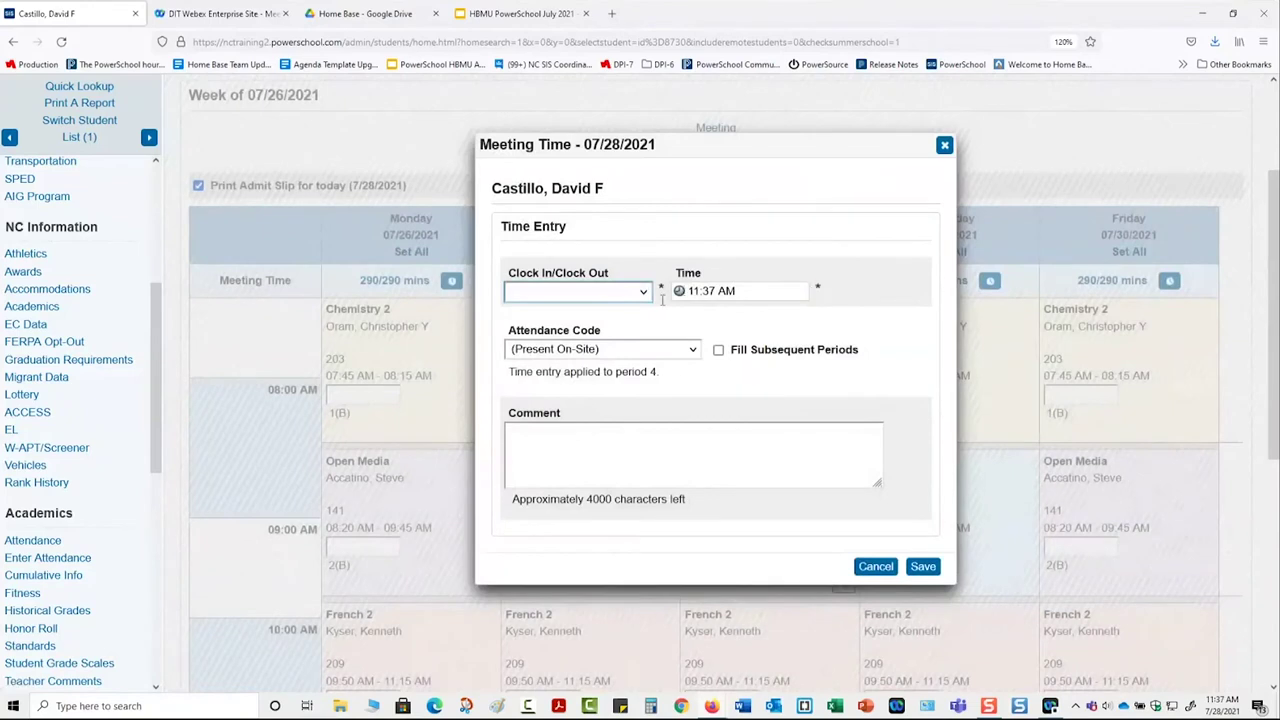
{"action": "left_click", "coordinate": [637, 293]}
{"action": "left_click", "coordinate": [603, 354]}
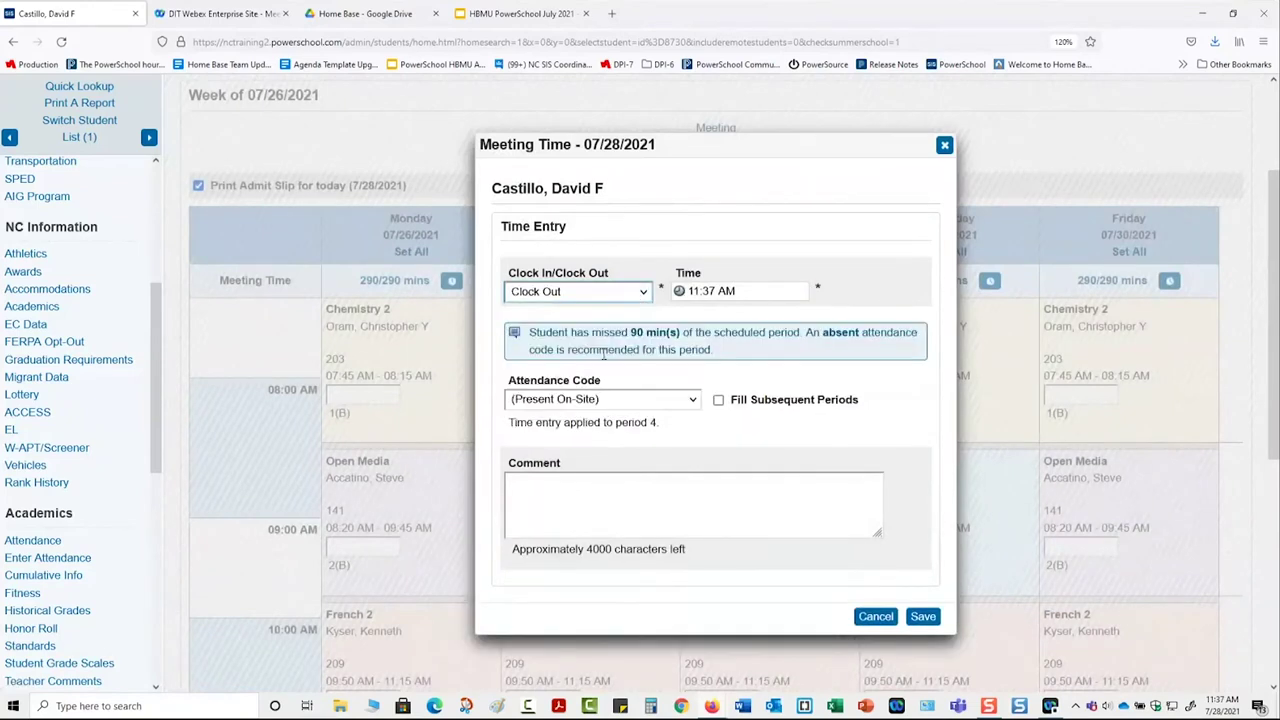
{"action": "left_click", "coordinate": [694, 290]}
{"action": "key", "text": "Up"}
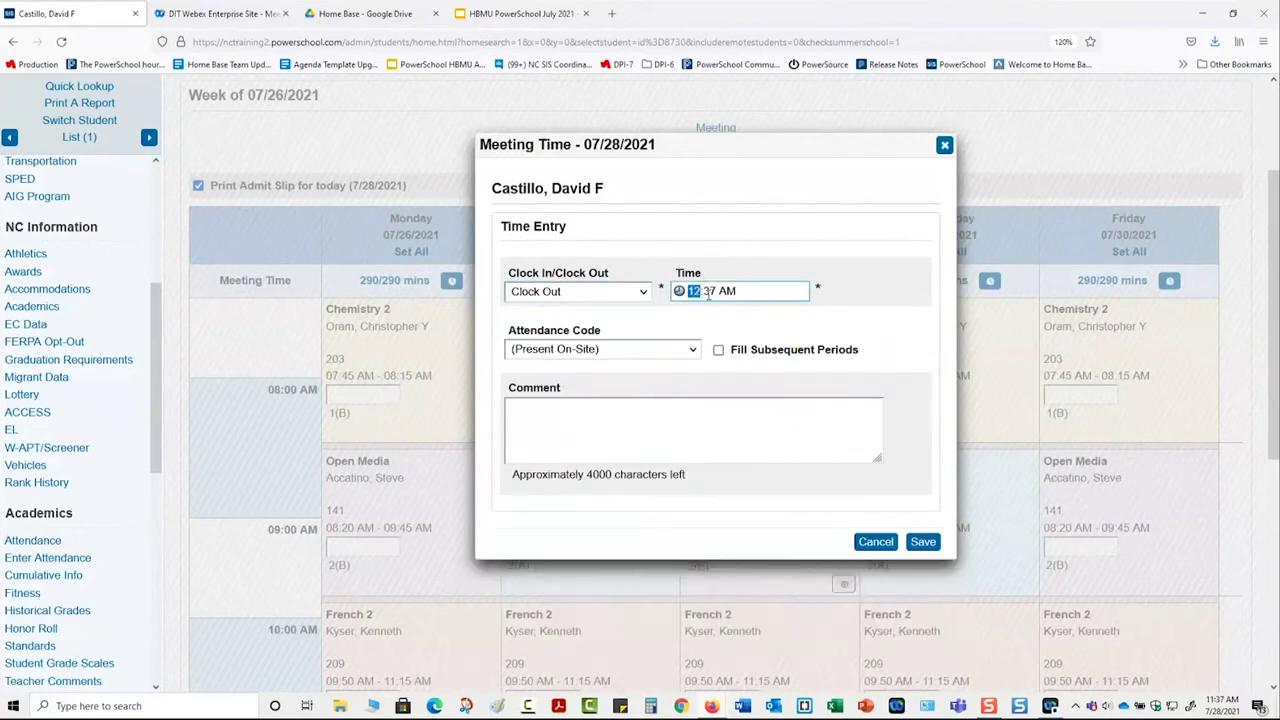
{"action": "left_click", "coordinate": [708, 291]}
{"action": "left_click", "coordinate": [737, 291]}
{"action": "key", "text": "Up"}
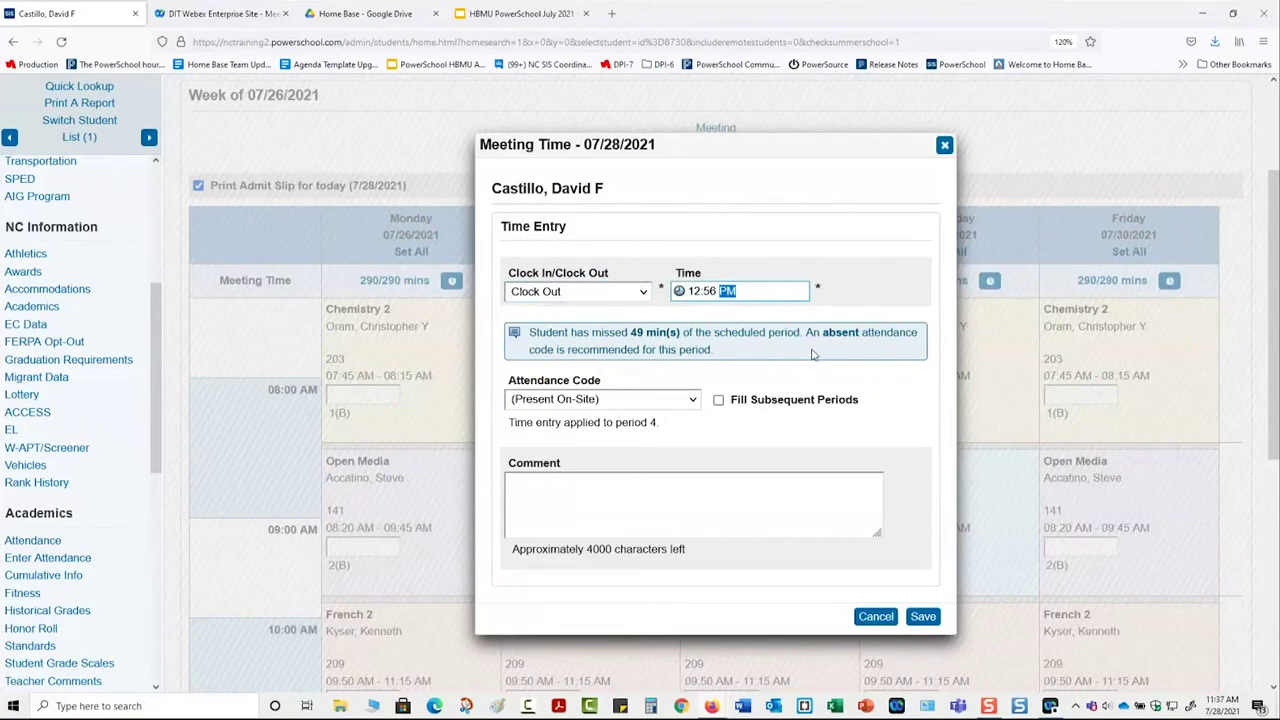
{"action": "left_click", "coordinate": [692, 400]}
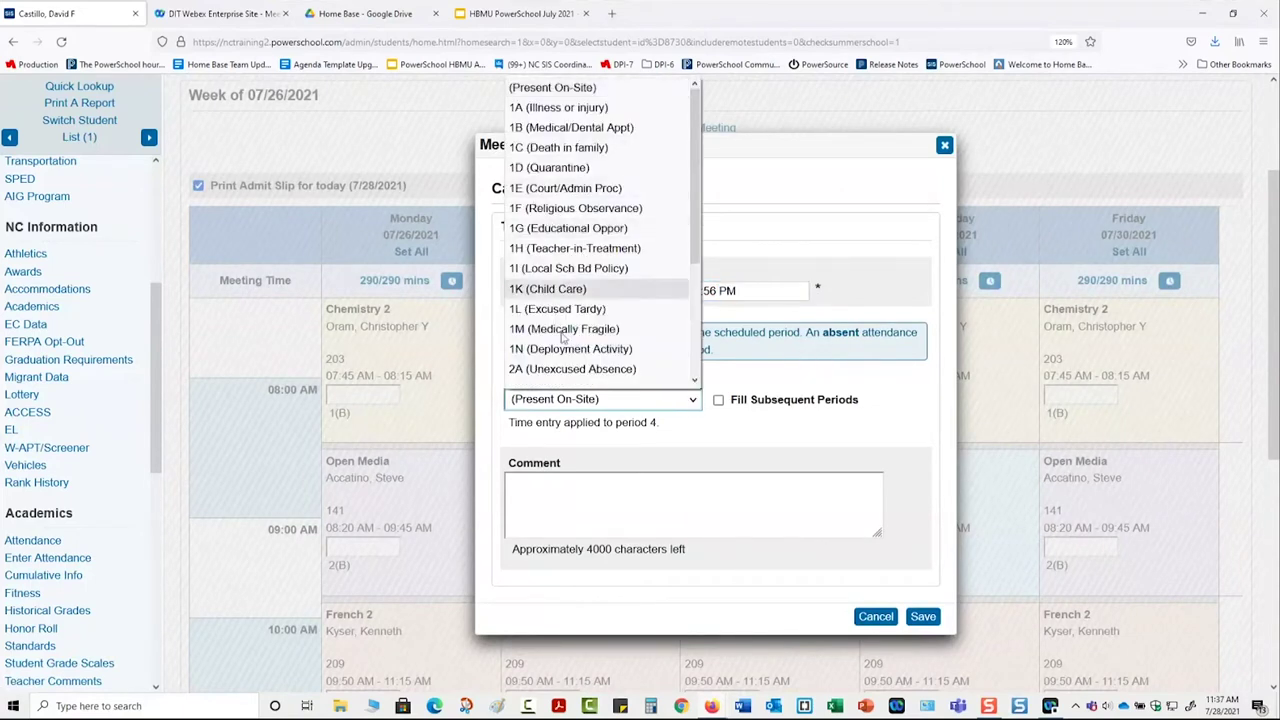
{"action": "left_click", "coordinate": [570, 370]}
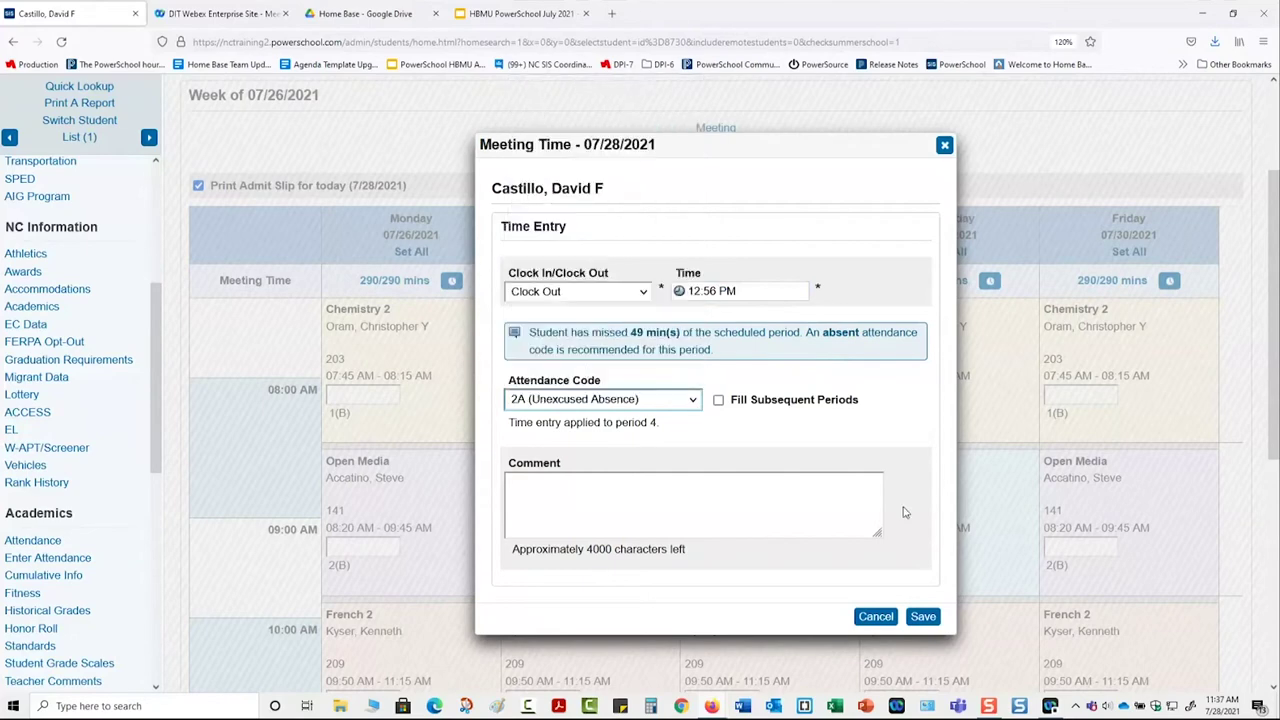
{"action": "left_click", "coordinate": [936, 616]}
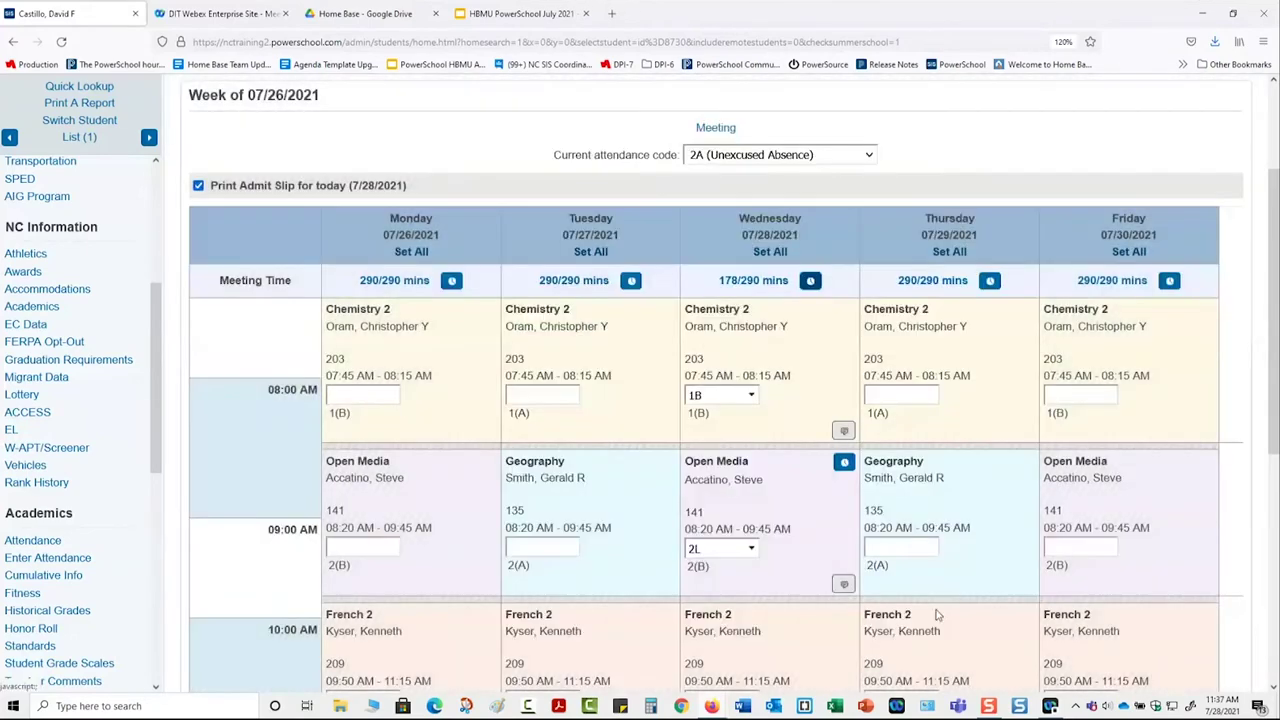
- Submit the week's meeting attendance from the bottom of the grid
{"action": "scroll", "coordinate": [793, 348], "scroll_direction": "down", "scroll_amount": 1}
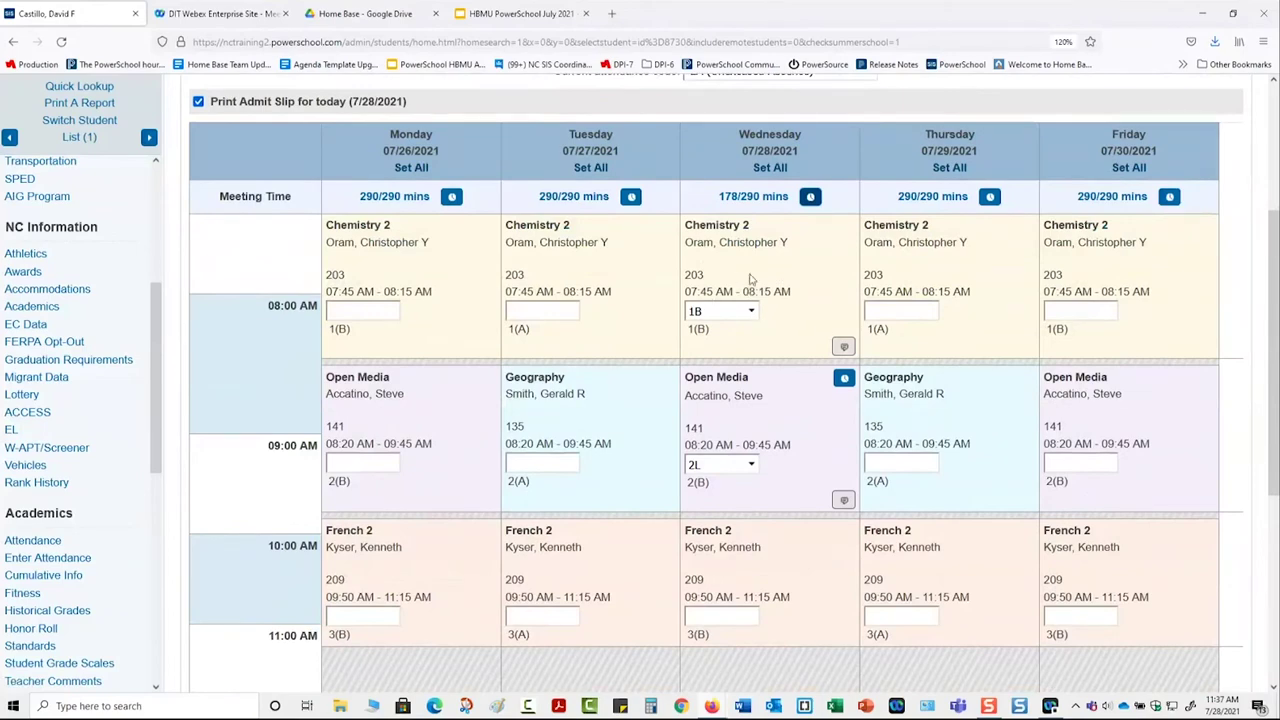
{"action": "scroll", "coordinate": [782, 400], "scroll_direction": "down", "scroll_amount": 1}
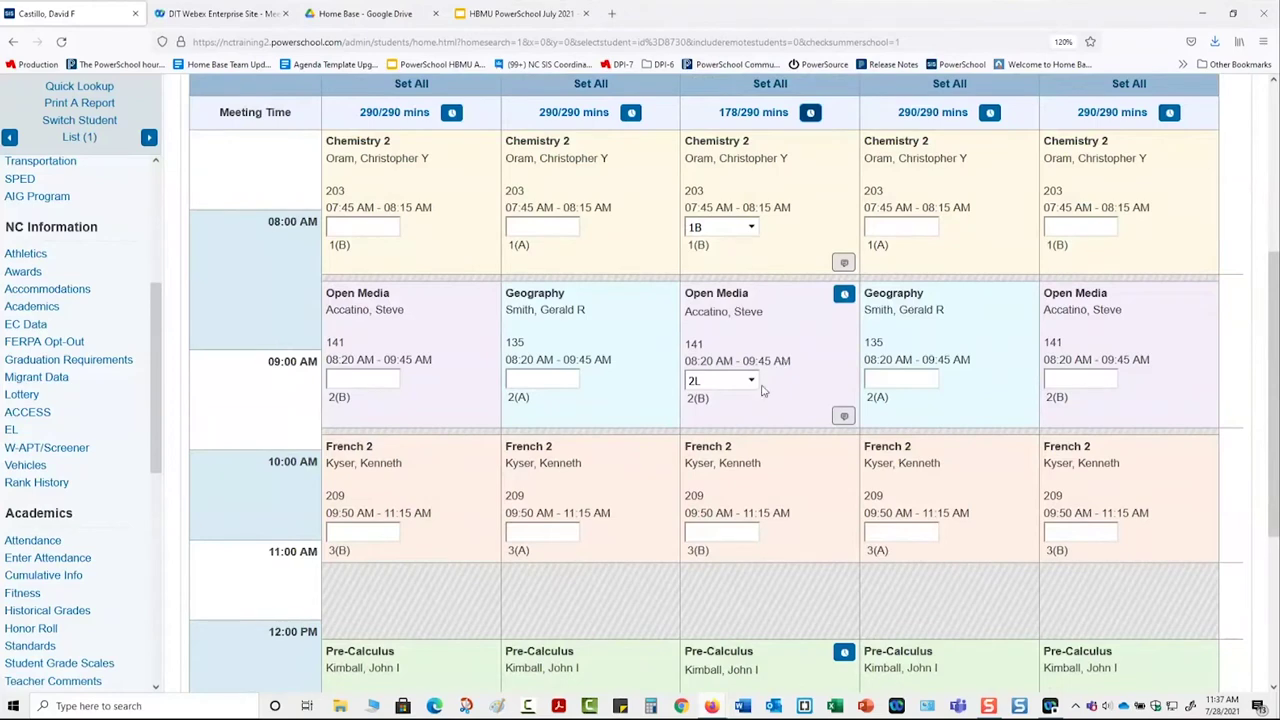
{"action": "scroll", "coordinate": [765, 391], "scroll_direction": "down", "scroll_amount": 1}
{"action": "scroll", "coordinate": [764, 425], "scroll_direction": "down", "scroll_amount": 2}
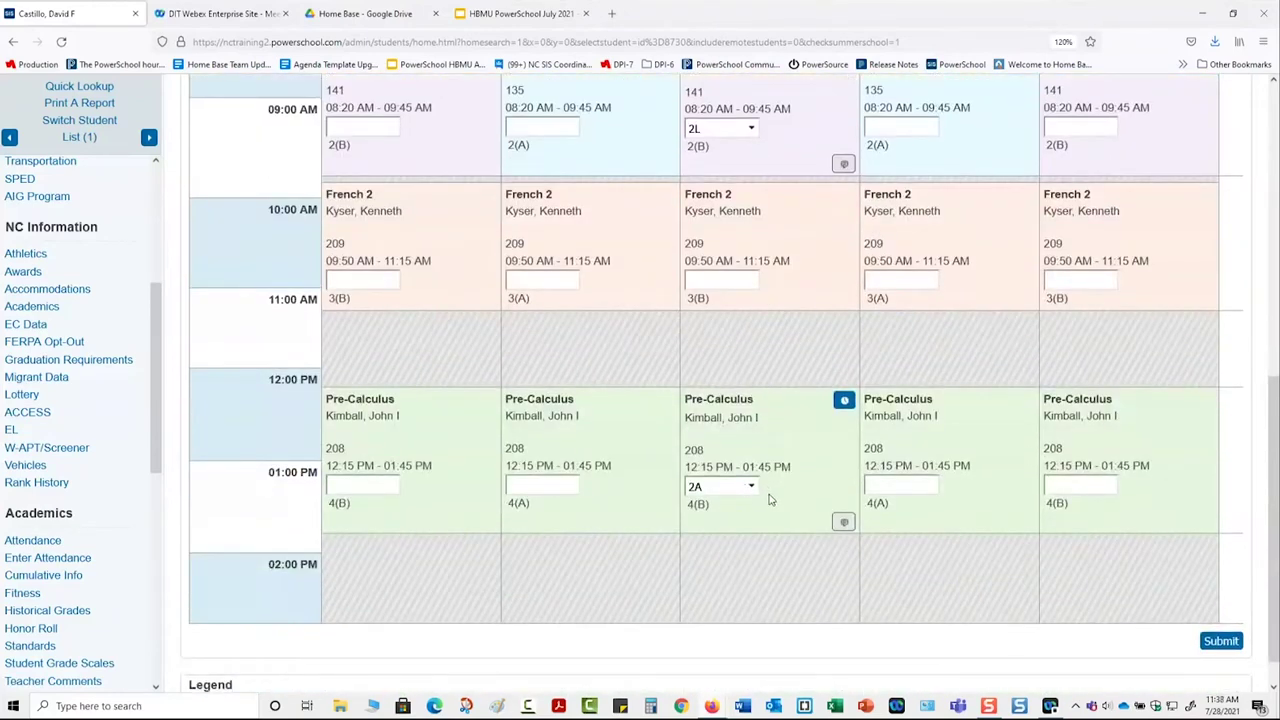
{"action": "scroll", "coordinate": [769, 483], "scroll_direction": "up", "scroll_amount": 5}
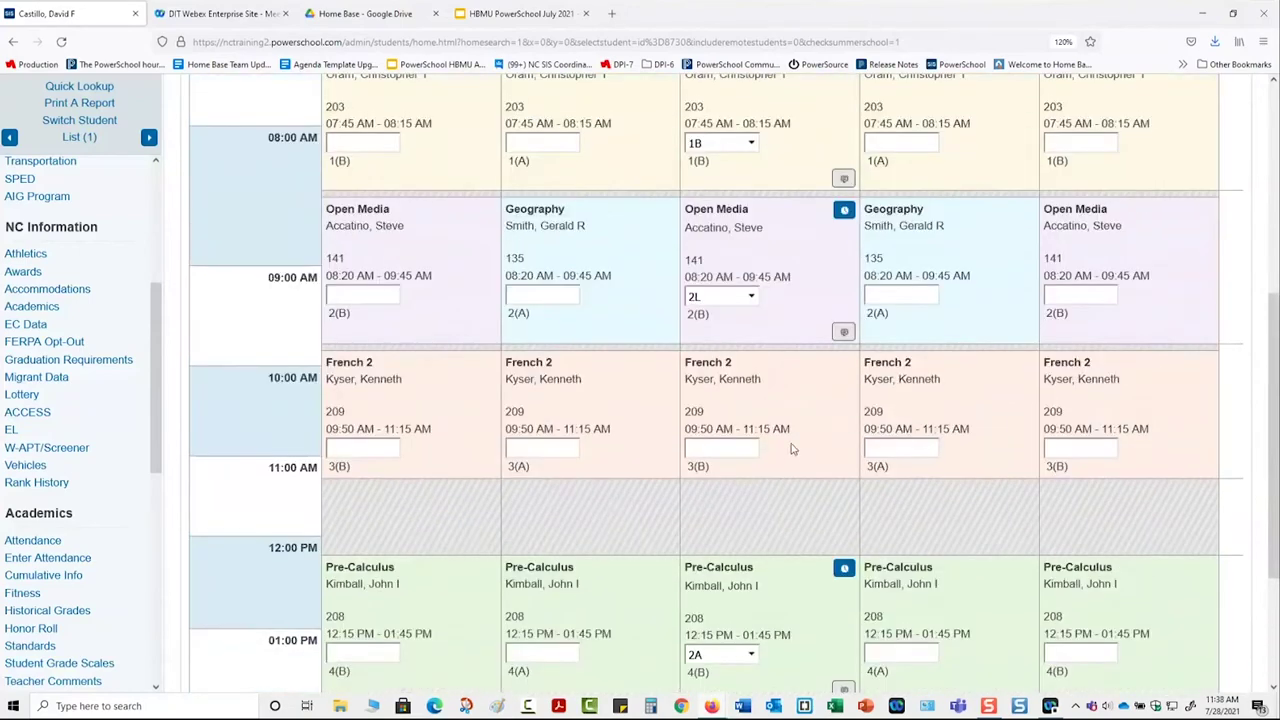
{"action": "scroll", "coordinate": [790, 447], "scroll_direction": "down", "scroll_amount": 5}
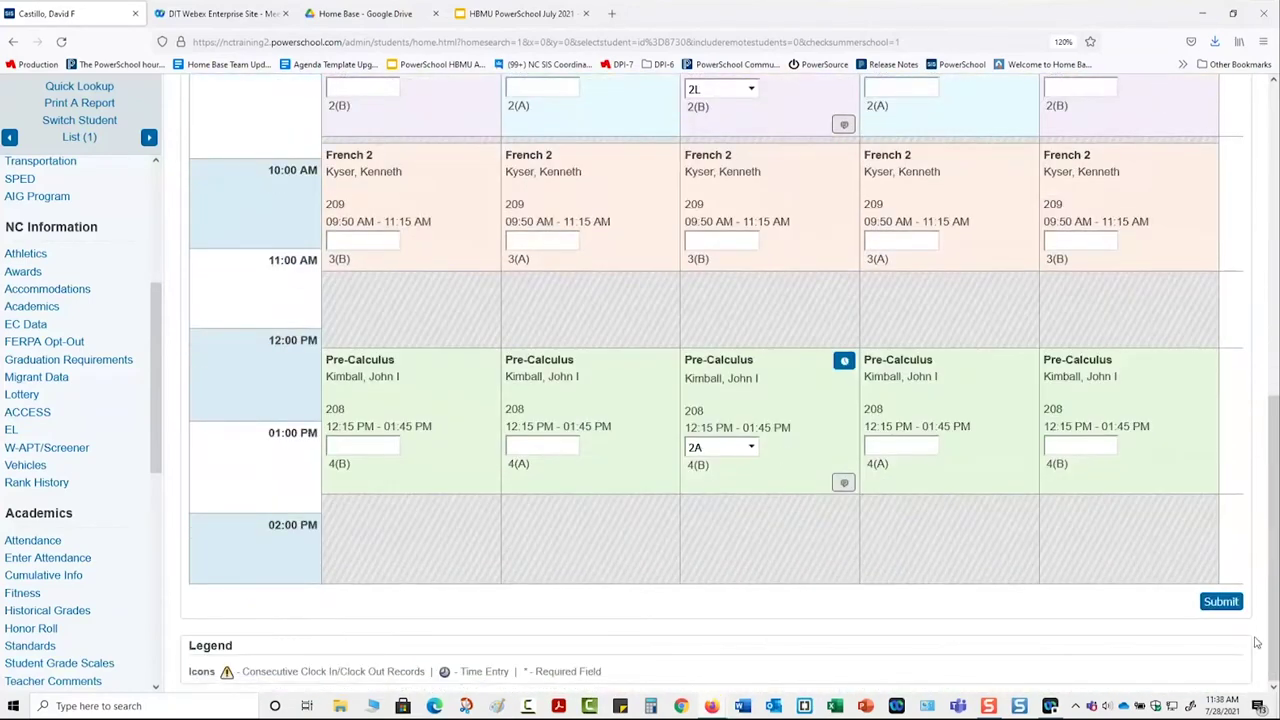
{"action": "left_click", "coordinate": [1203, 602]}
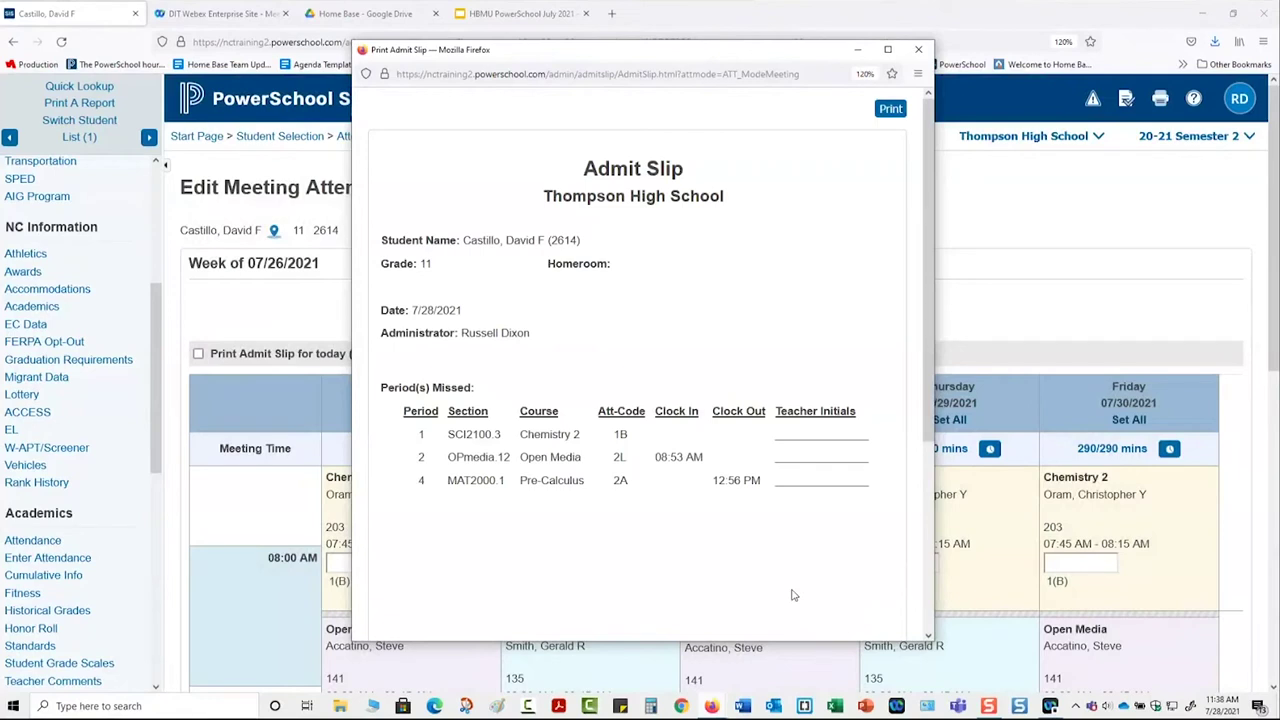
- Review the admit slip's missed periods 1, 2 and 4, then minimize it
{"action": "scroll", "coordinate": [823, 368], "scroll_direction": "down", "scroll_amount": 3}
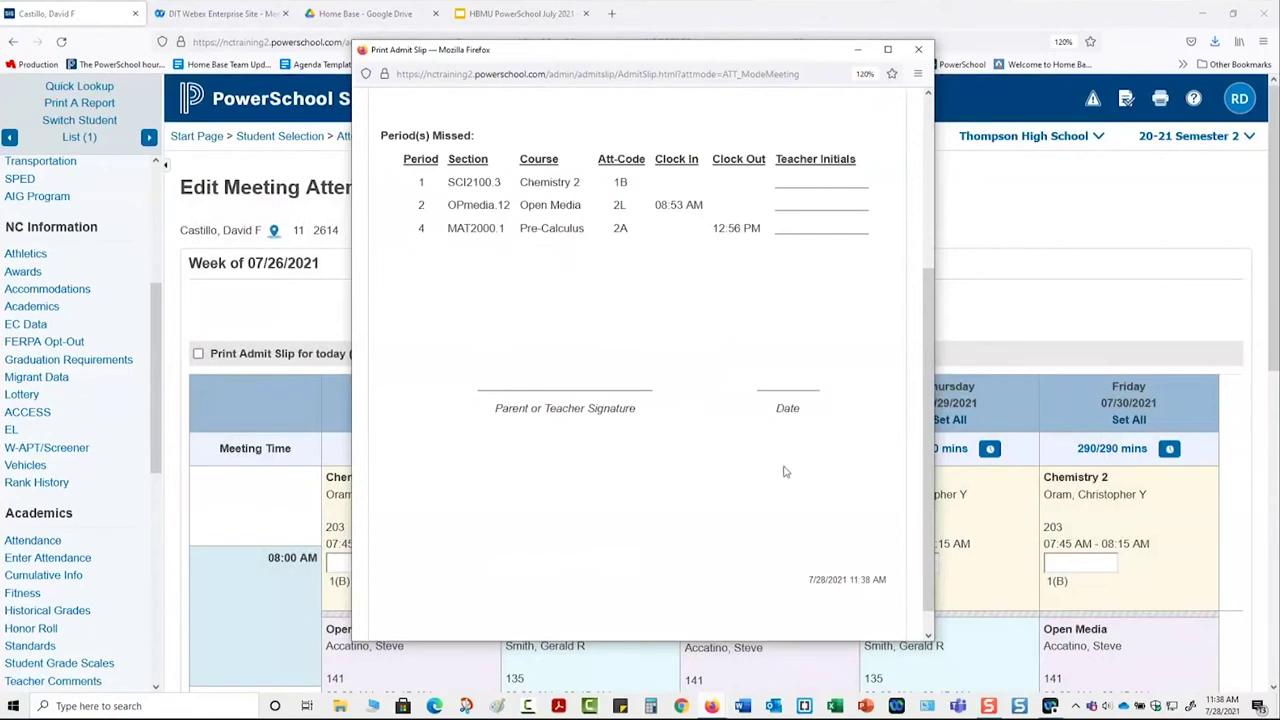
{"action": "scroll", "coordinate": [794, 520], "scroll_direction": "down", "scroll_amount": 1}
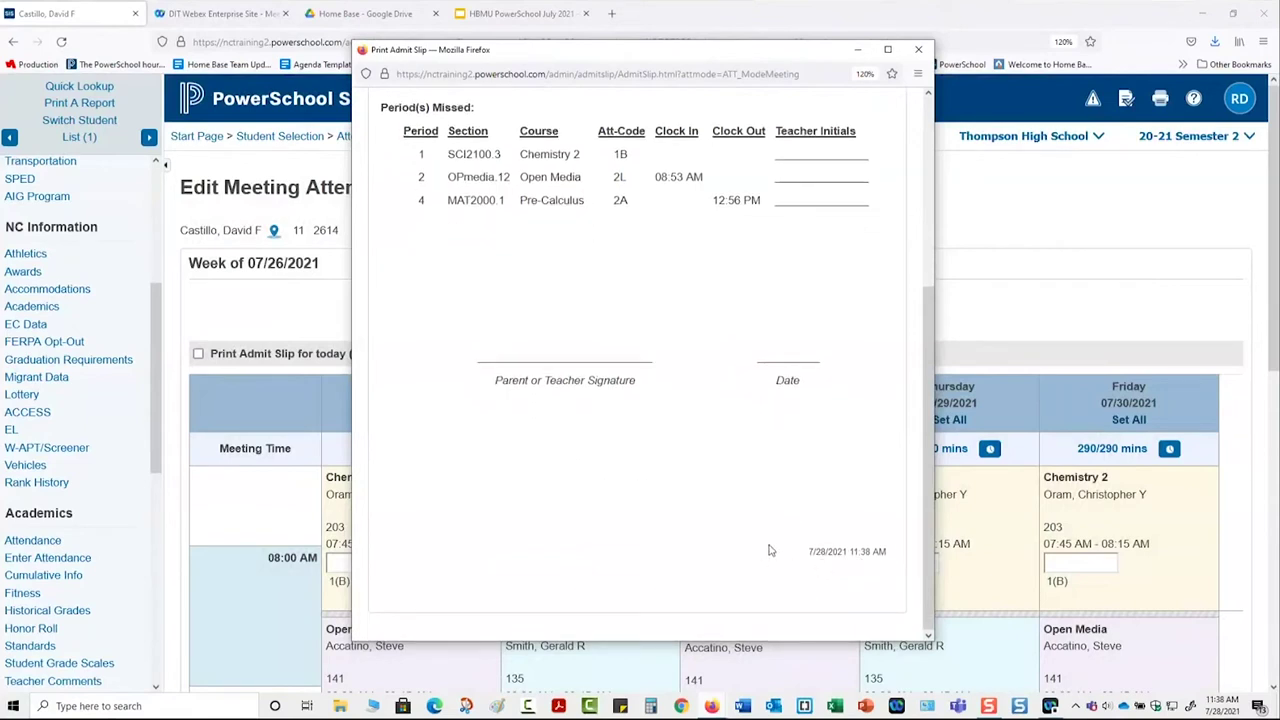
{"action": "scroll", "coordinate": [770, 550], "scroll_direction": "up", "scroll_amount": 4}
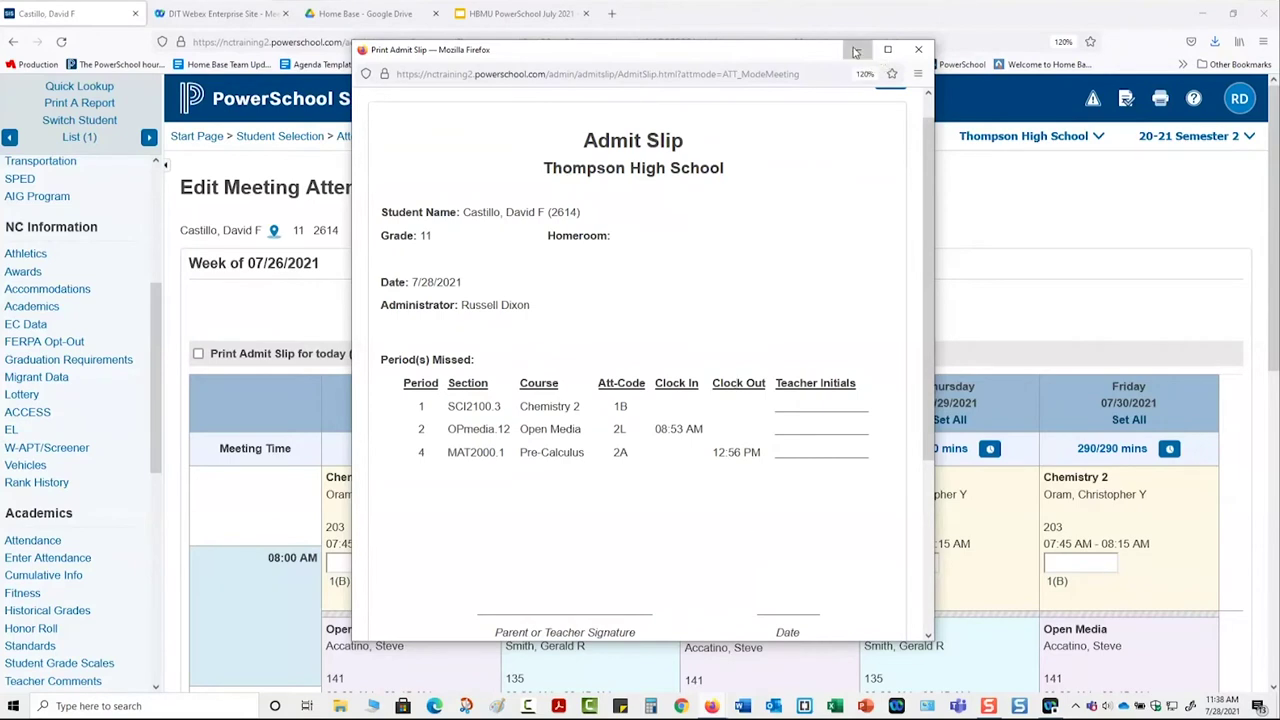
{"action": "left_click", "coordinate": [855, 50]}
- Go from the Start Page to School setup's Attendance Preferences page
{"action": "left_click", "coordinate": [196, 136]}
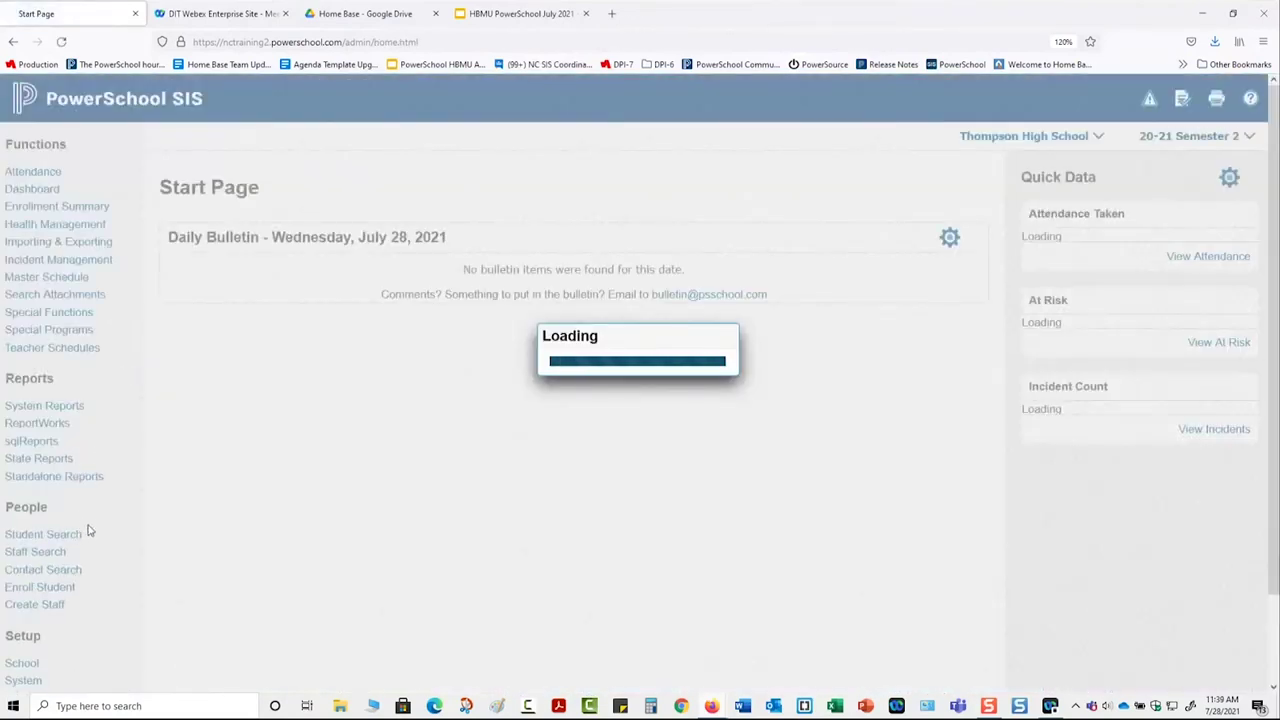
{"action": "scroll", "coordinate": [80, 555], "scroll_direction": "down", "scroll_amount": 3}
{"action": "left_click", "coordinate": [45, 514]}
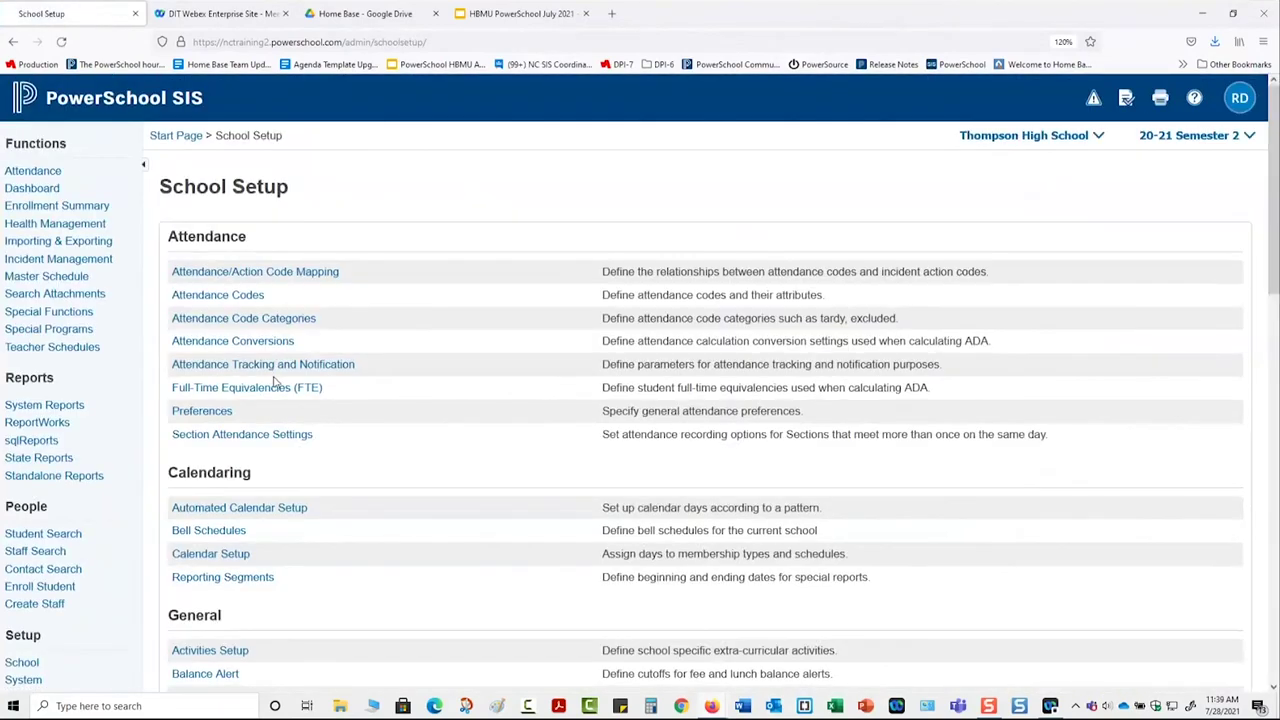
{"action": "scroll", "coordinate": [217, 331], "scroll_direction": "down", "scroll_amount": 1}
{"action": "left_click", "coordinate": [205, 328]}
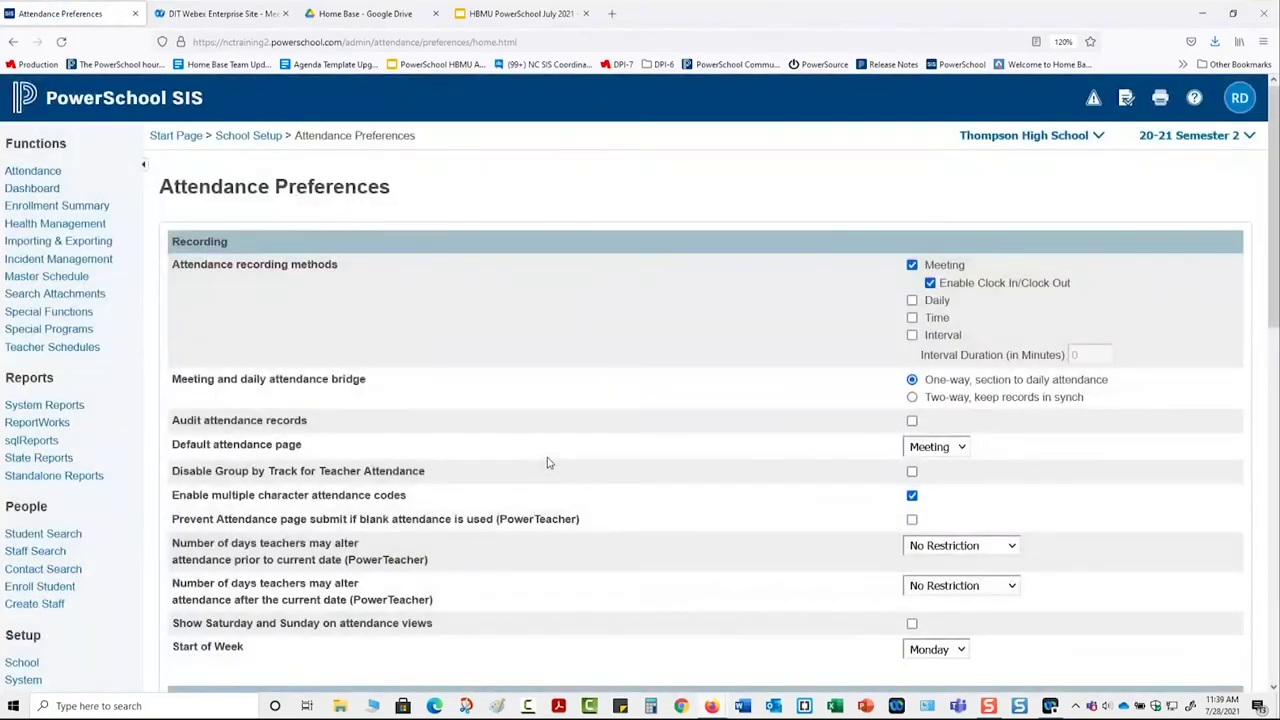
{"action": "scroll", "coordinate": [547, 463], "scroll_direction": "down", "scroll_amount": 5}
{"action": "scroll", "coordinate": [547, 463], "scroll_direction": "down", "scroll_amount": 5}
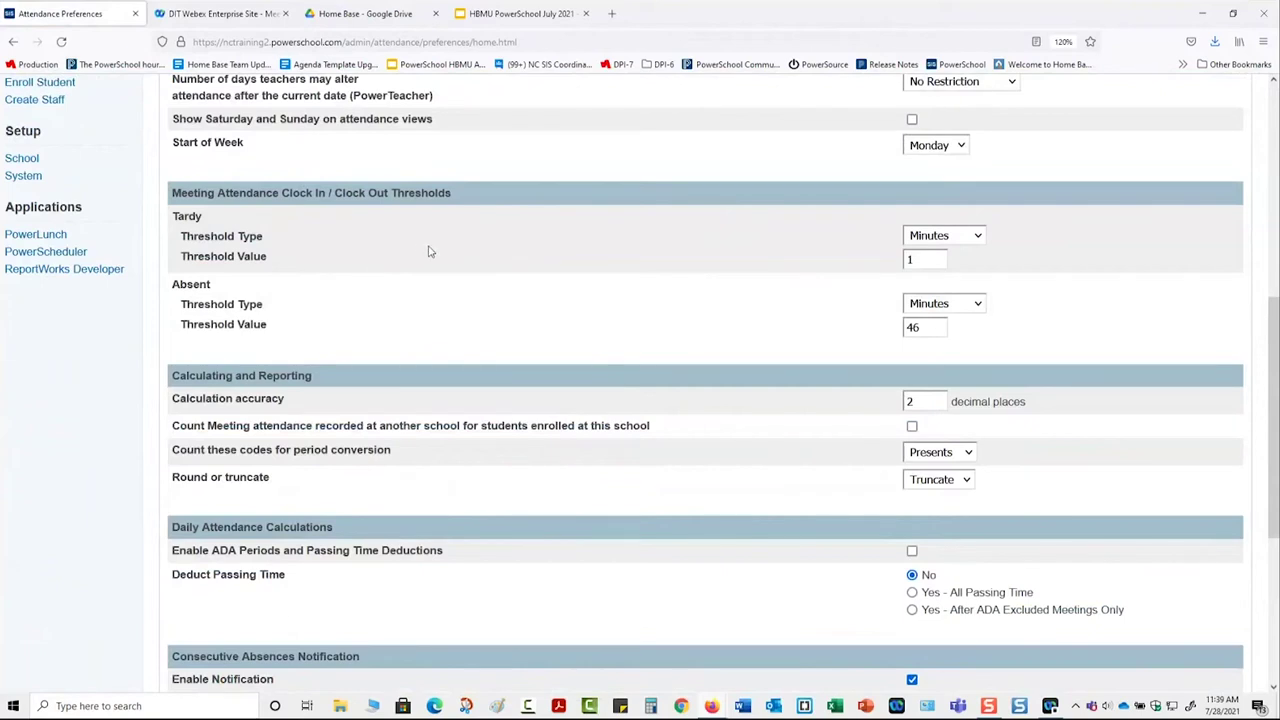
{"action": "left_click", "coordinate": [979, 237]}
{"action": "left_click", "coordinate": [979, 237]}
{"action": "left_click", "coordinate": [979, 304]}
{"action": "left_click", "coordinate": [980, 306]}
{"action": "scroll", "coordinate": [802, 314], "scroll_direction": "up", "scroll_amount": 3}
{"action": "scroll", "coordinate": [802, 314], "scroll_direction": "up", "scroll_amount": 5}
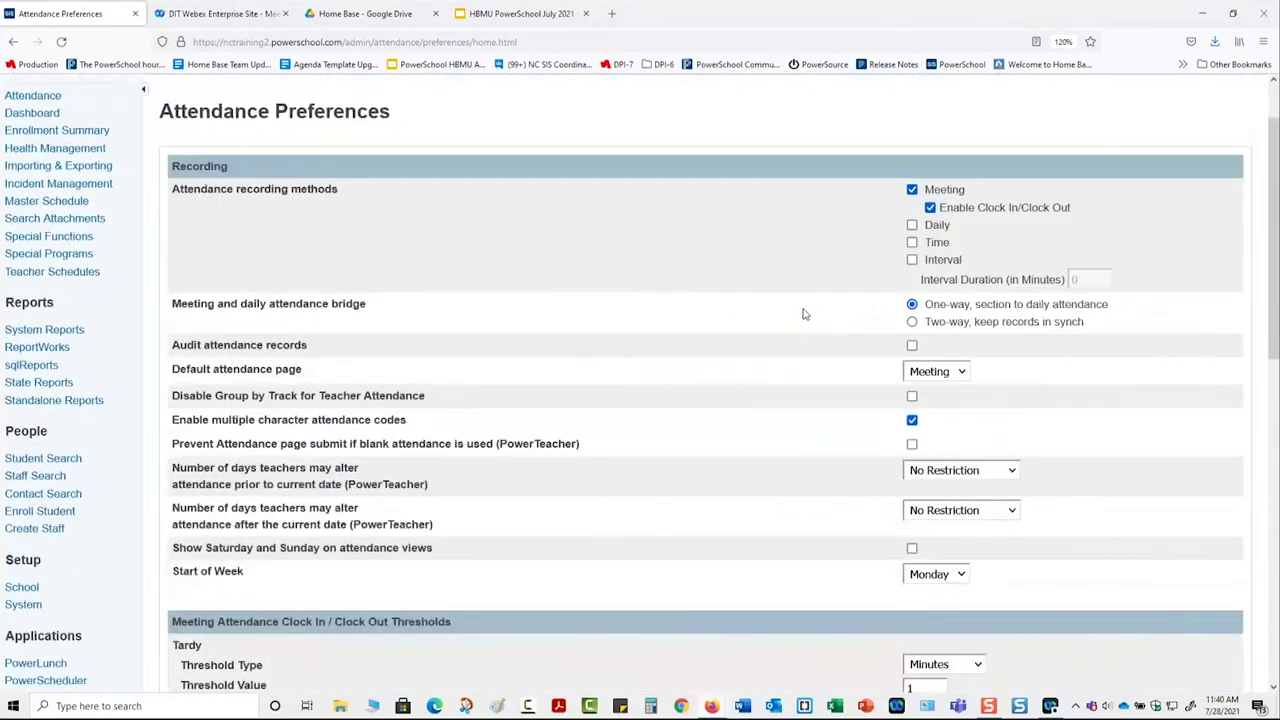
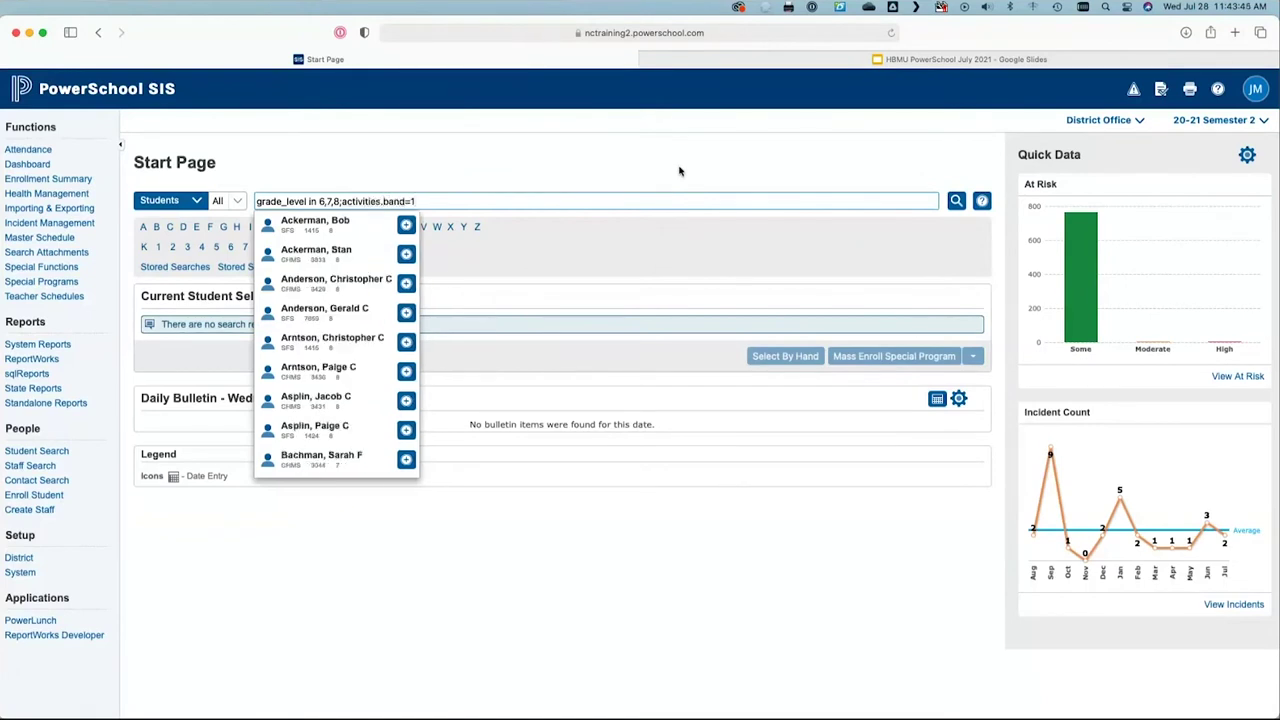
- Run the combined student search with Activities.band=1 and gender=m conditions added
{"action": "type", "text": ";genber="}
{"action": "key", "text": "BackSpace"}
{"action": "key", "text": "BackSpace"}
{"action": "key", "text": "BackSpace"}
{"action": "key", "text": "BackSpace"}
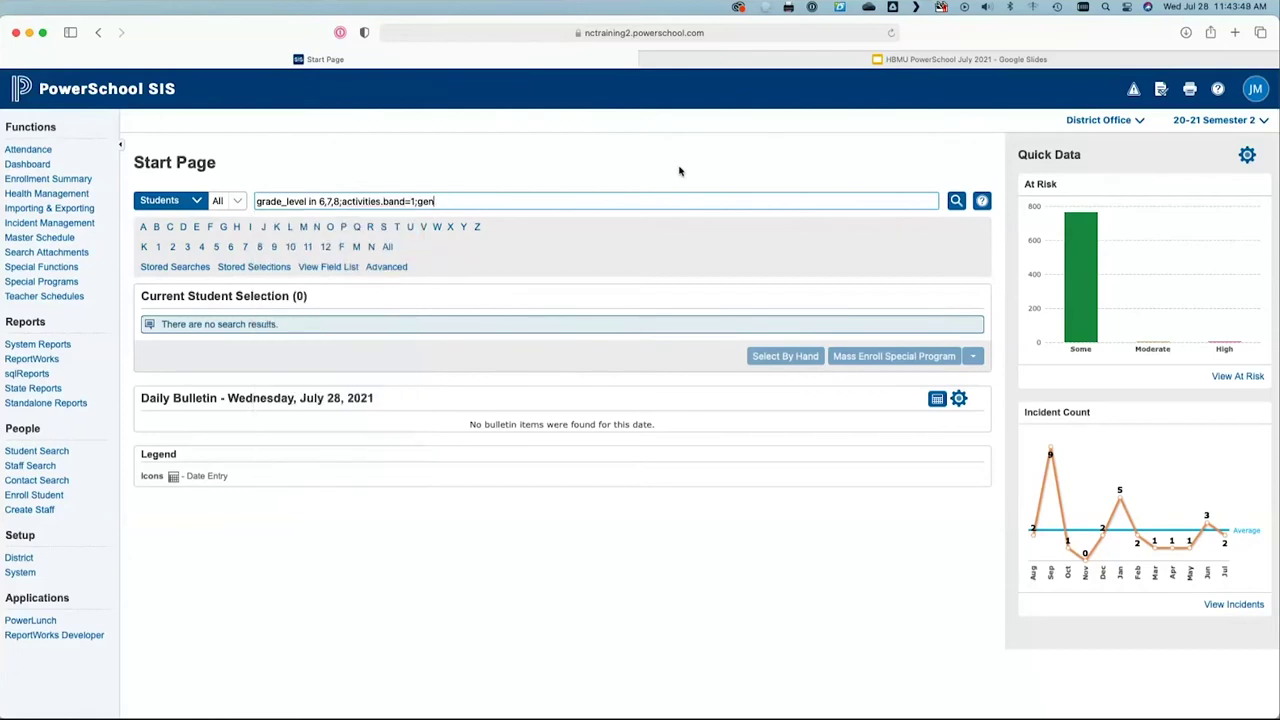
{"action": "type", "text": "der=m"}
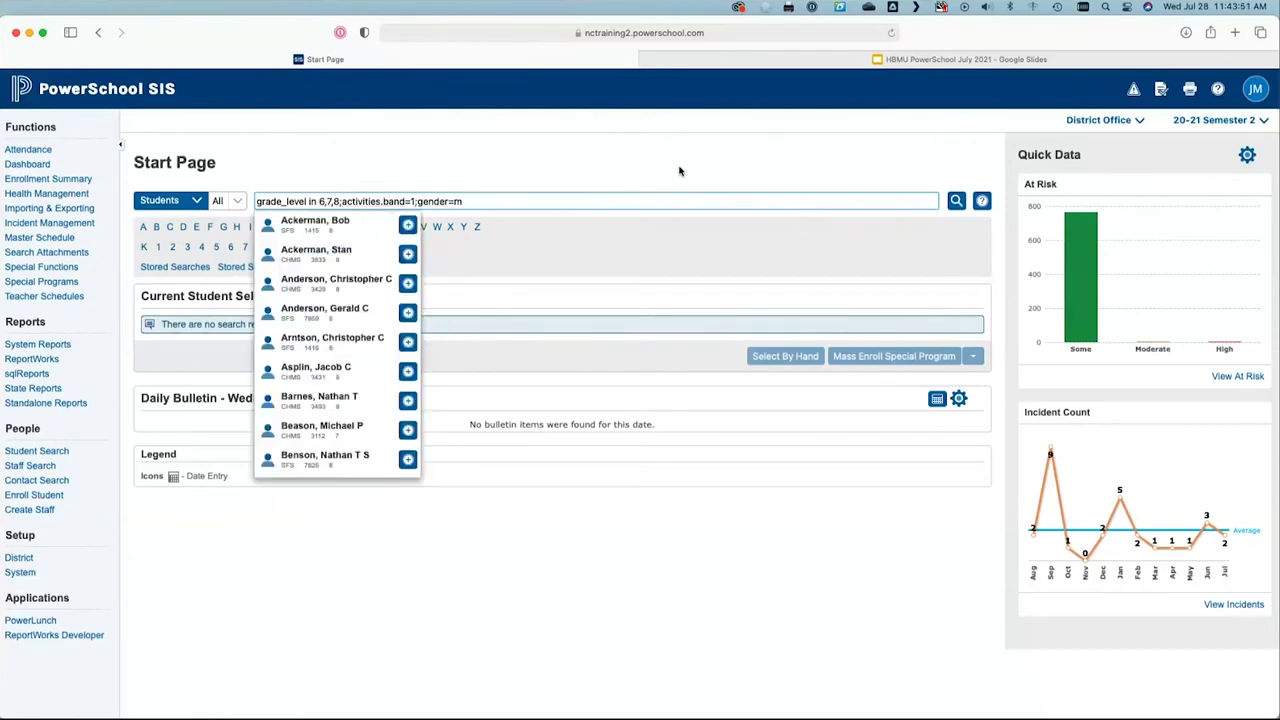
{"action": "key", "text": "Return"}
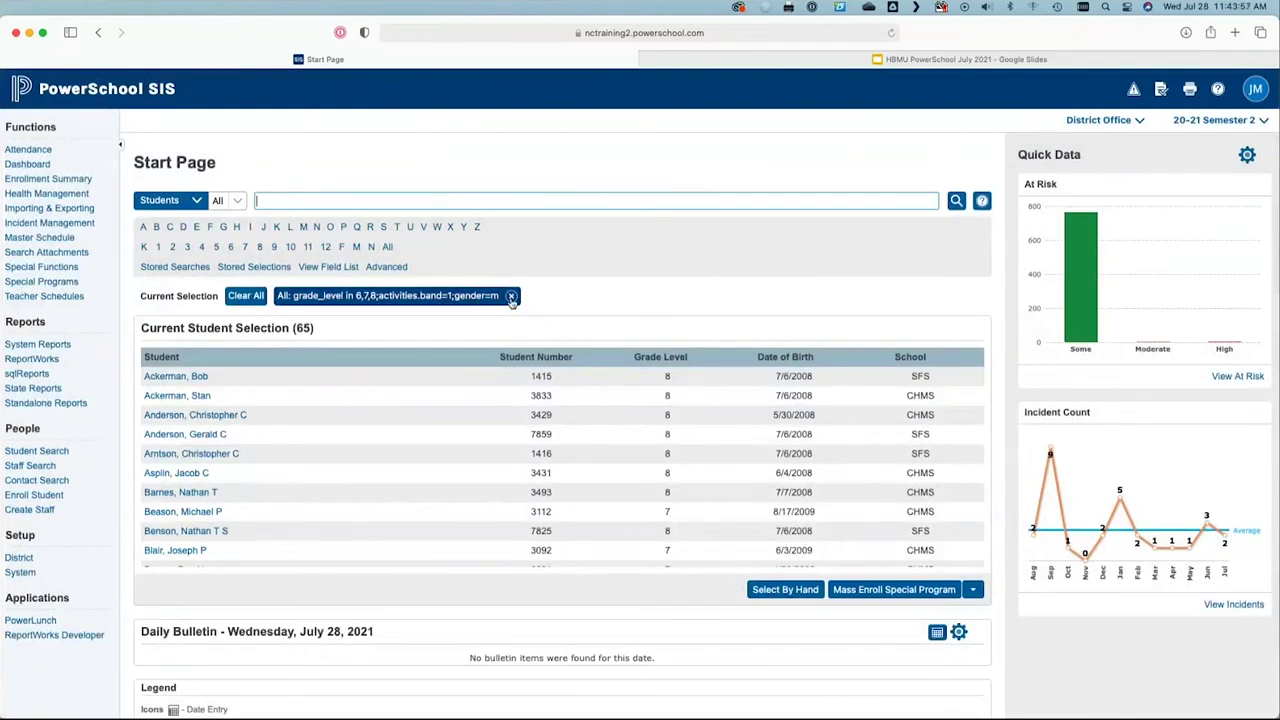
- Clear the selection and search grade_level in 6,7,8, listing 2187 students
{"action": "left_click", "coordinate": [242, 304]}
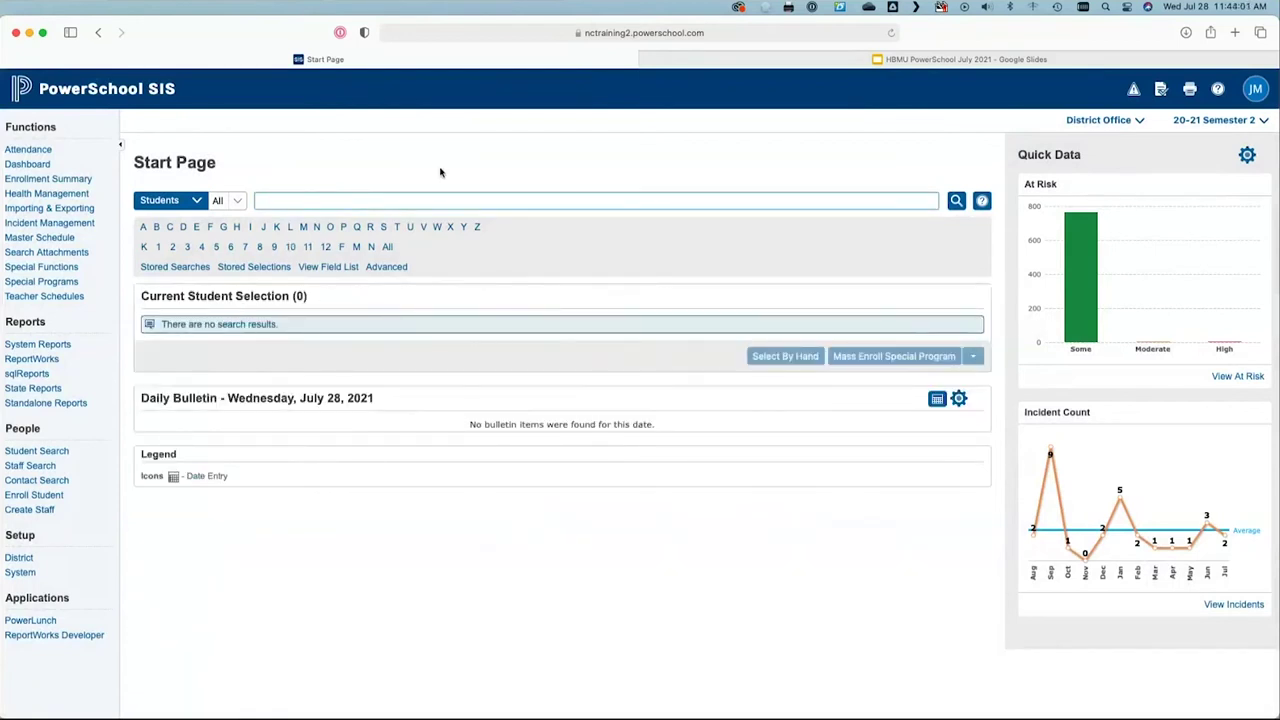
{"action": "type", "text": "grab"}
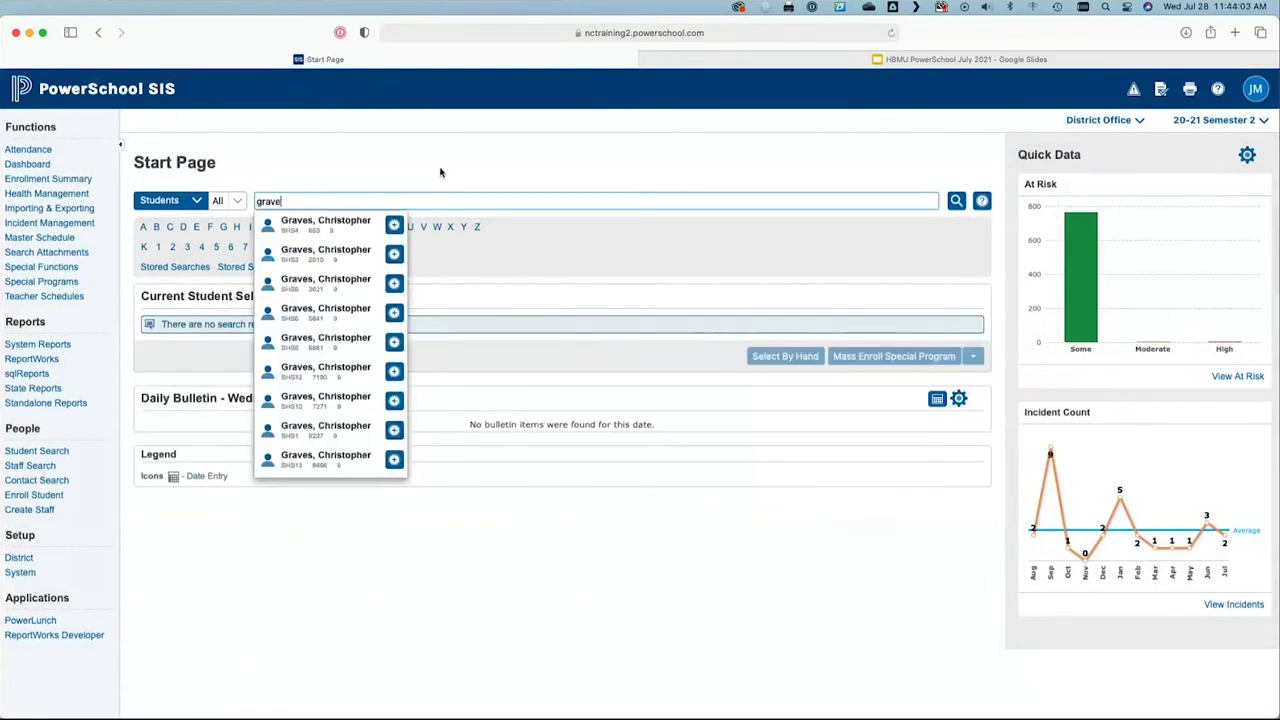
{"action": "key", "text": "BackSpace"}
{"action": "type", "text": "de_lev"}
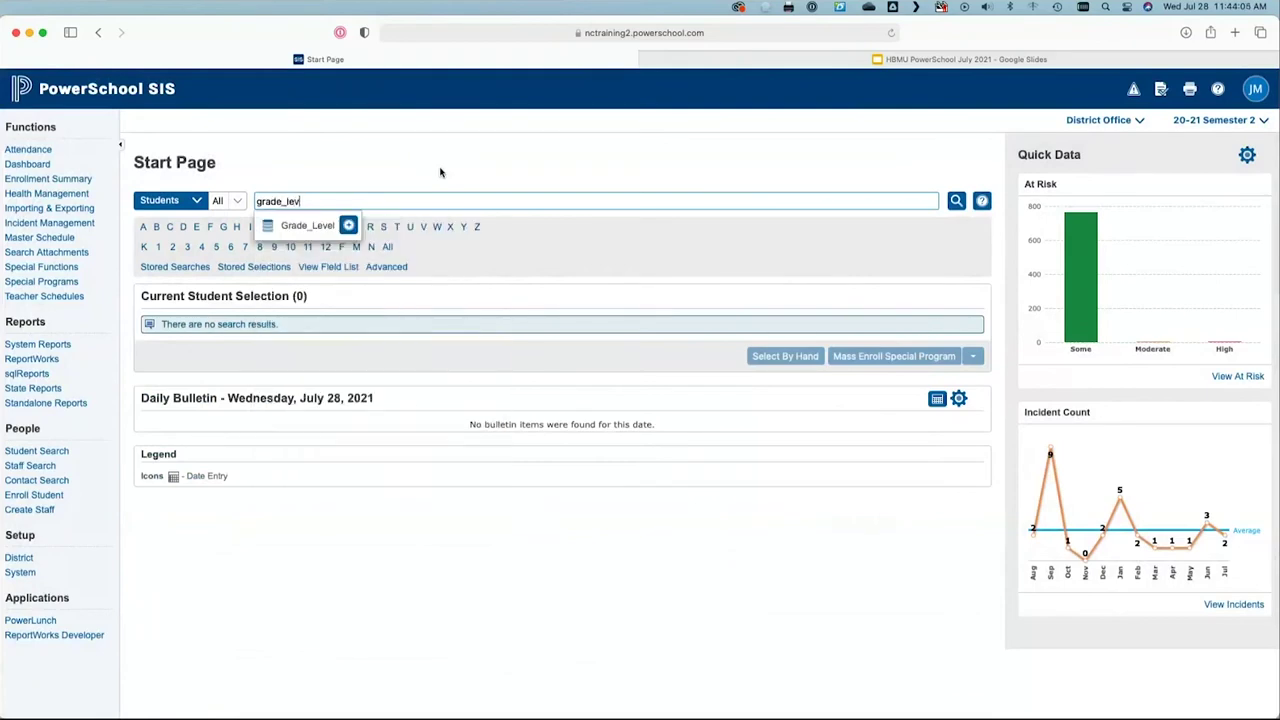
{"action": "type", "text": "elin 6,7,8"}
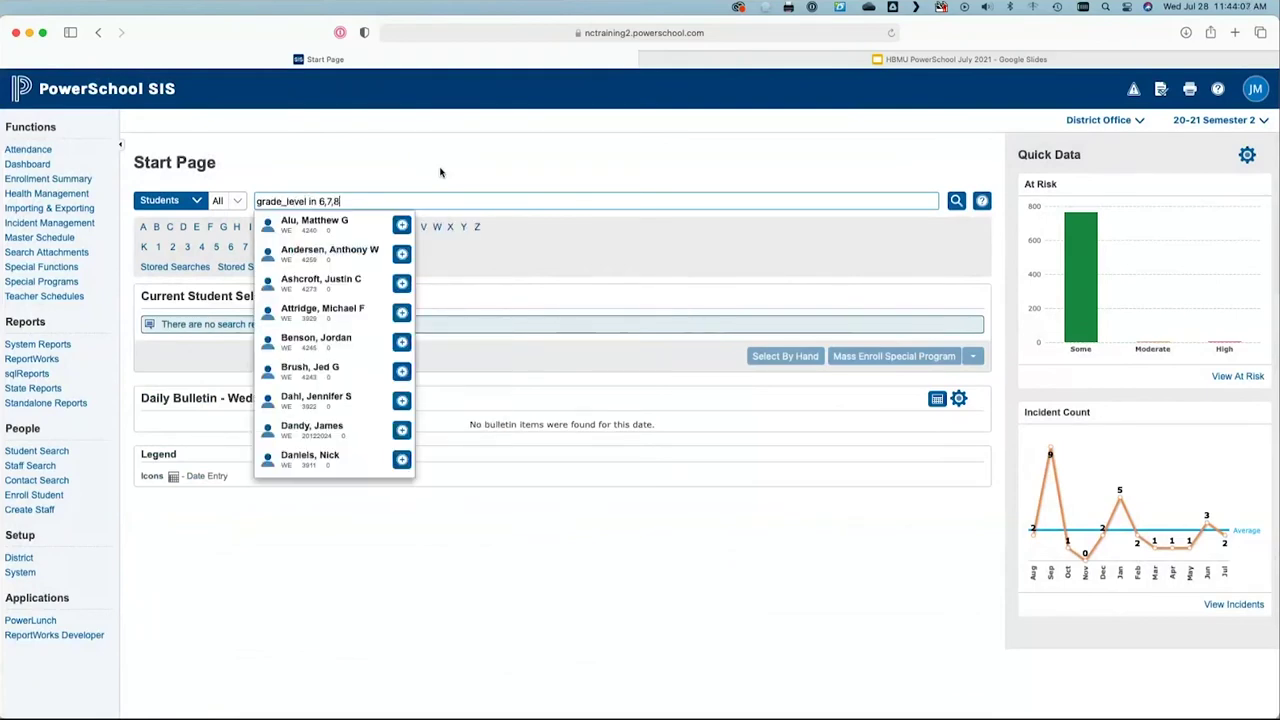
{"action": "key", "text": "Return"}
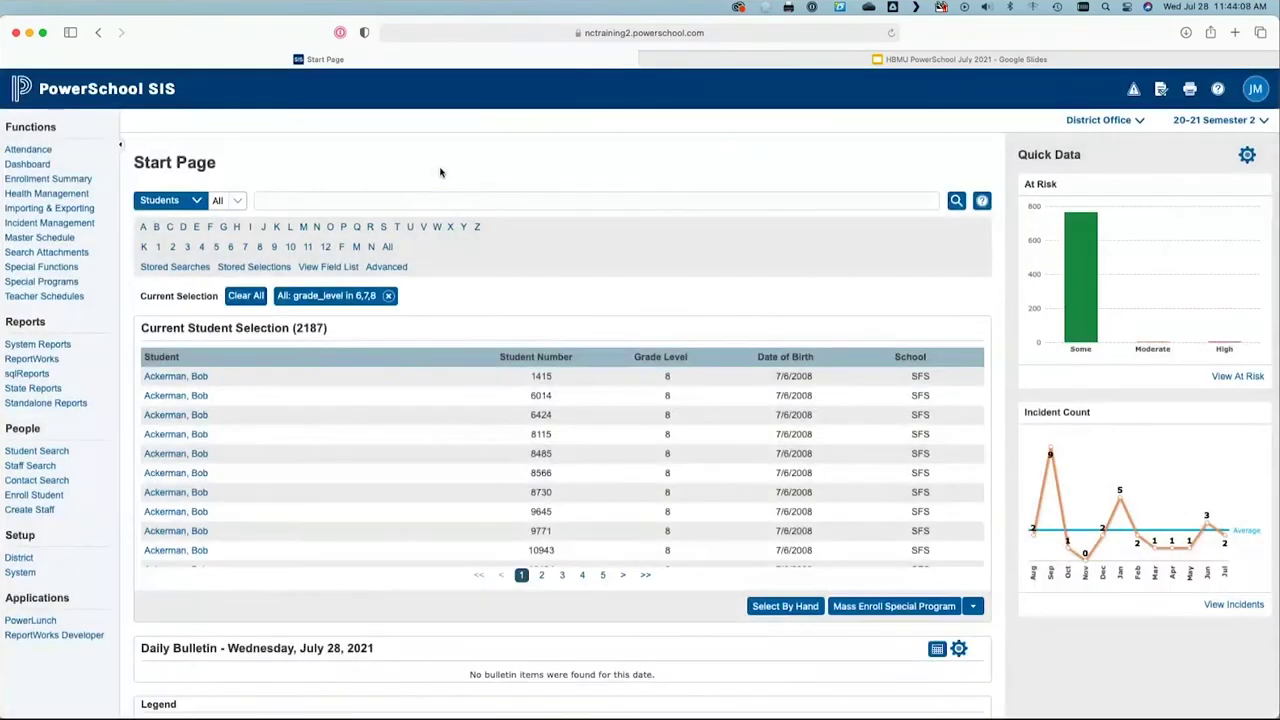
- Add gender=m and Activities.band=1 as additional student search filters
{"action": "left_click", "coordinate": [410, 200]}
{"action": "type", "text": "gender=m"}
{"action": "key", "text": "Return"}
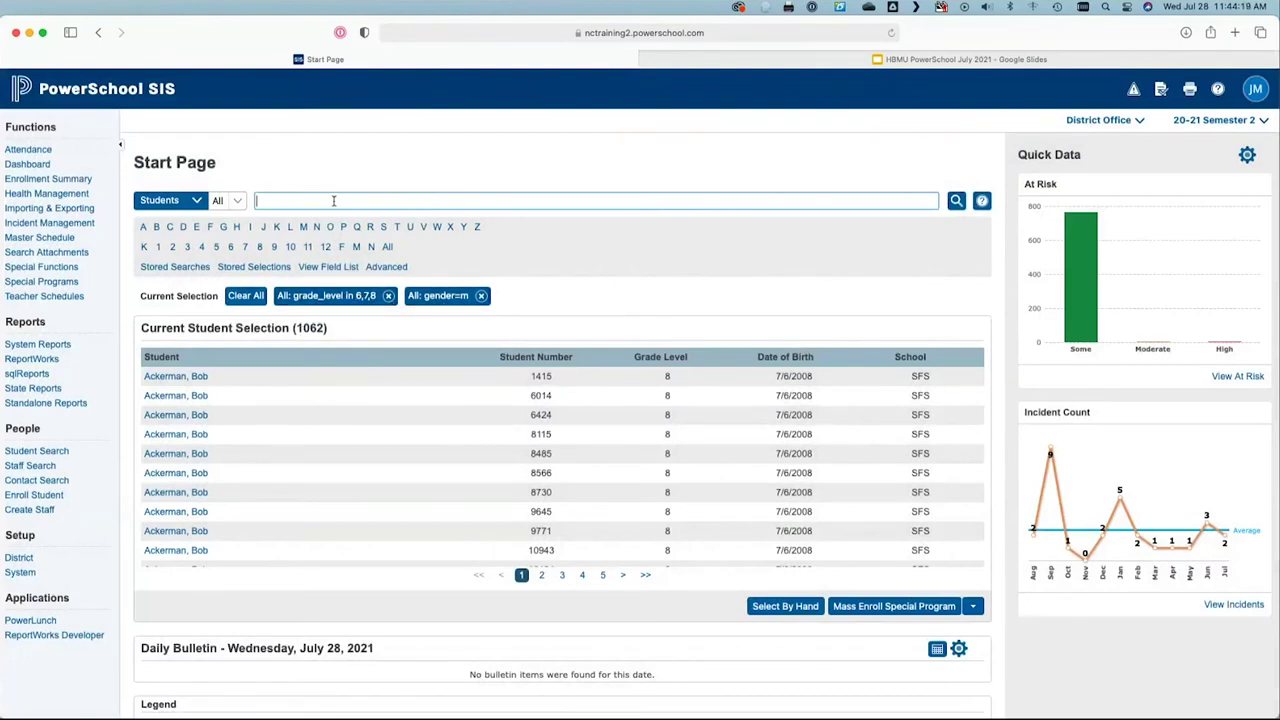
{"action": "type", "text": "activit"}
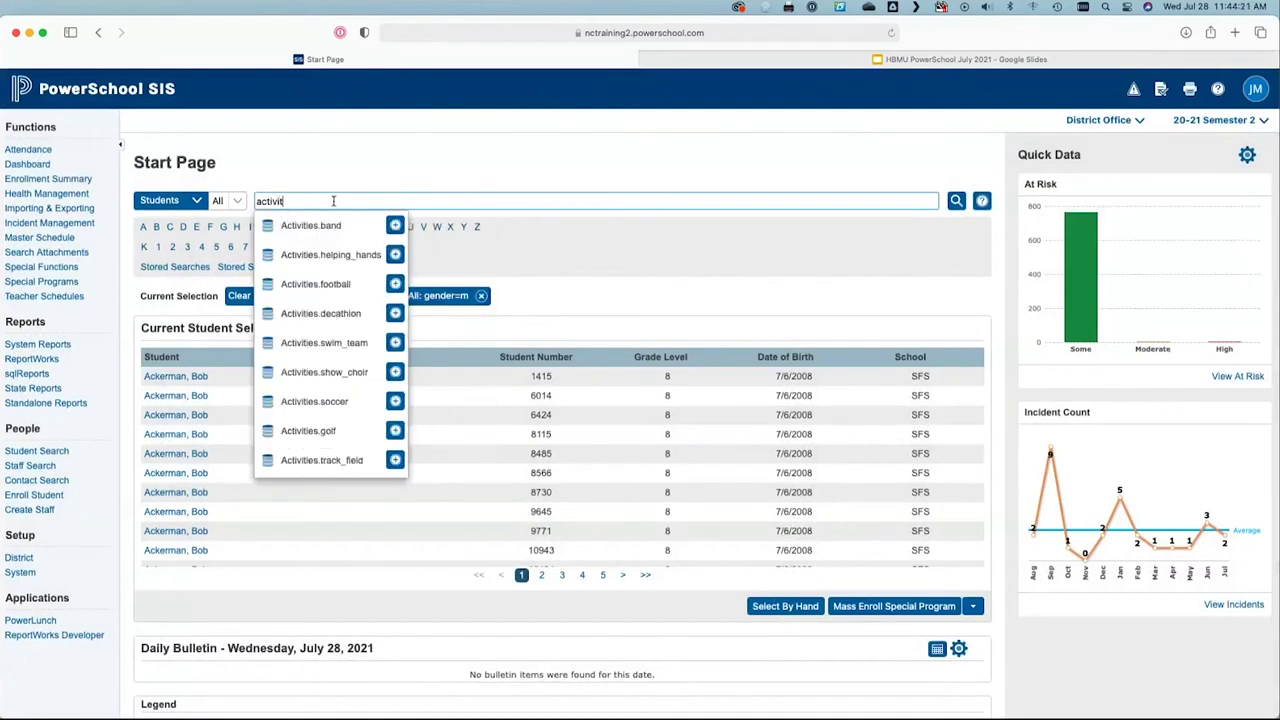
{"action": "key", "text": "Down"}
{"action": "key", "text": "Return"}
{"action": "type", "text": "=1"}
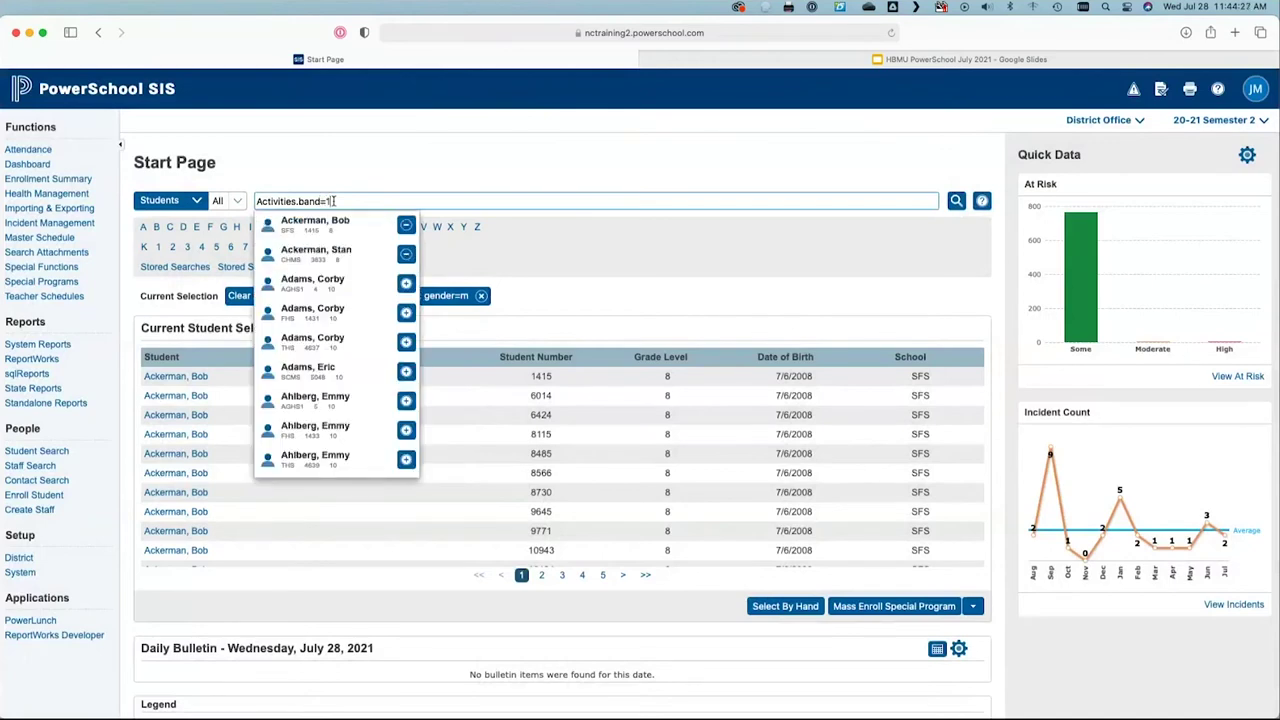
{"action": "key", "text": "Return"}
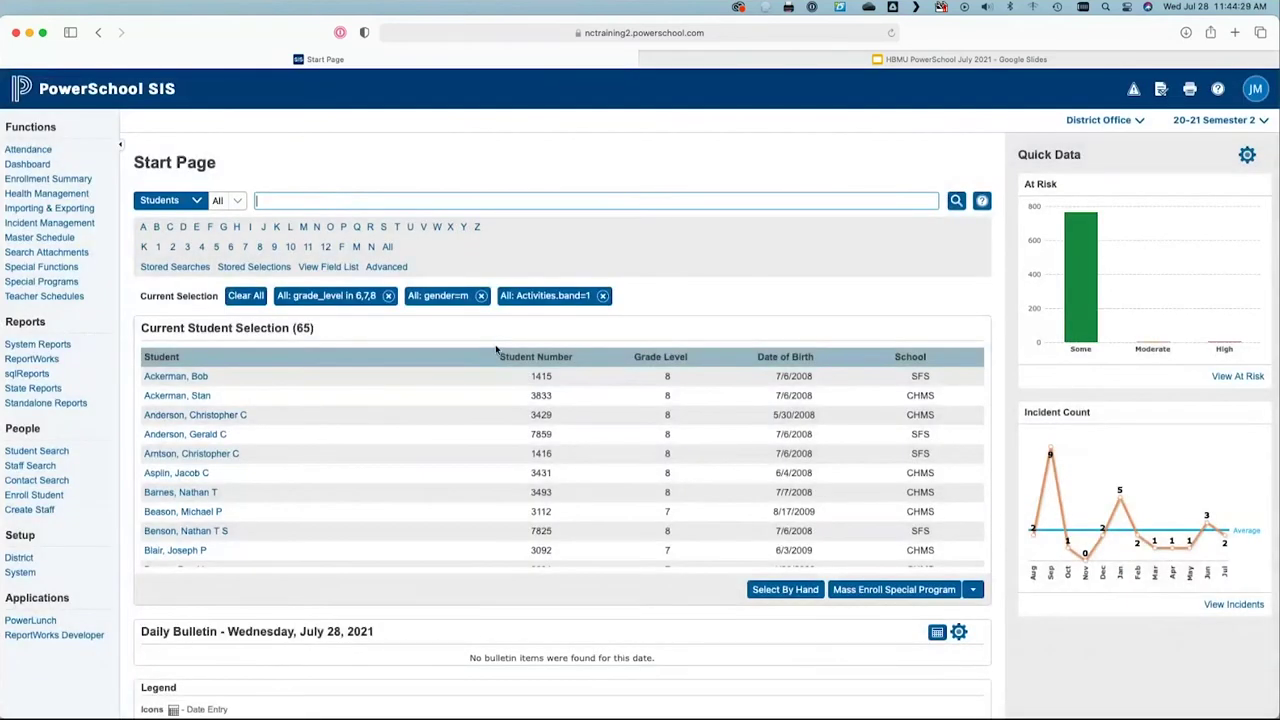
- Remove the gender=m and grade-level 6,7,8 filters, leaving 454 band students
{"action": "left_click", "coordinate": [450, 300]}
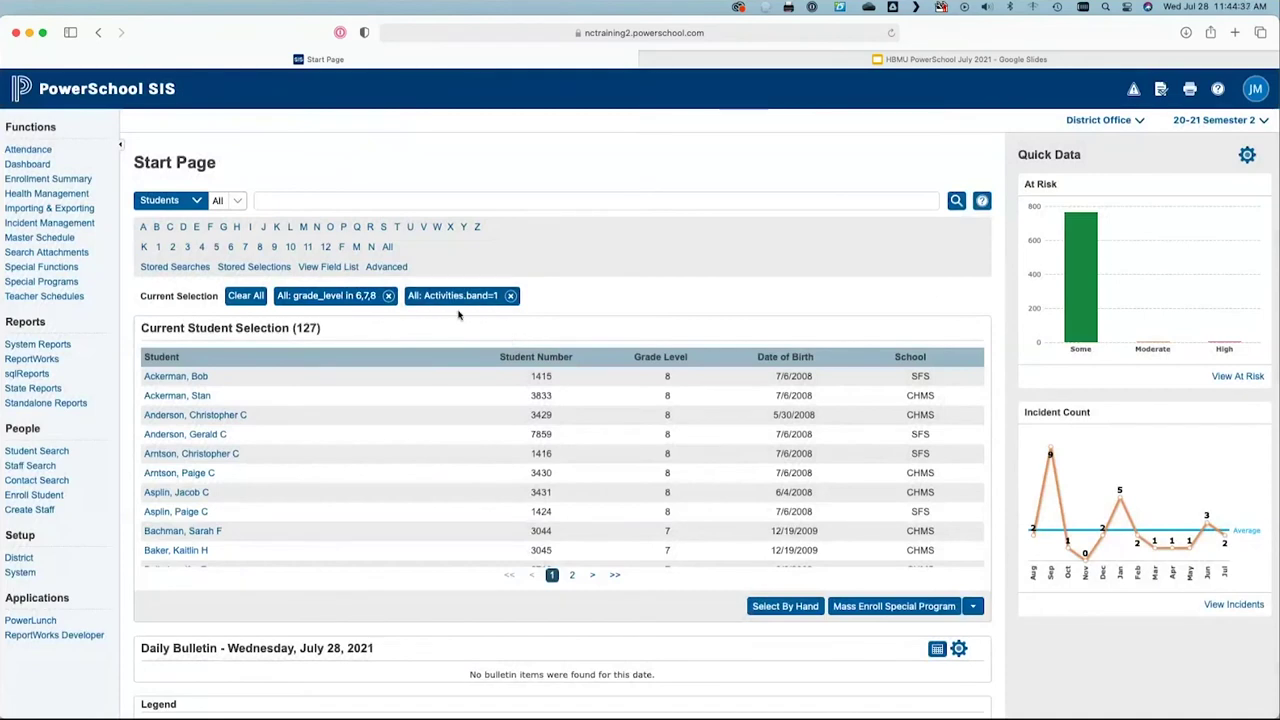
{"action": "left_click", "coordinate": [388, 295]}
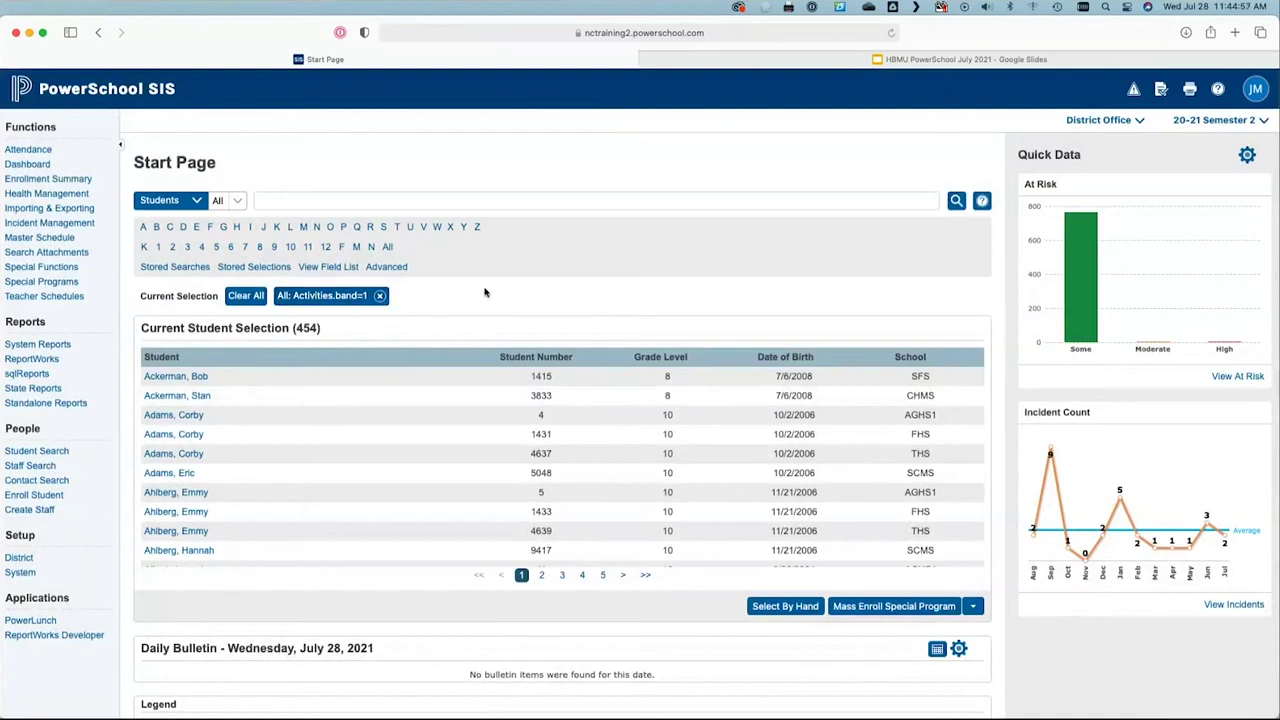
{"action": "left_click", "coordinate": [195, 202]}
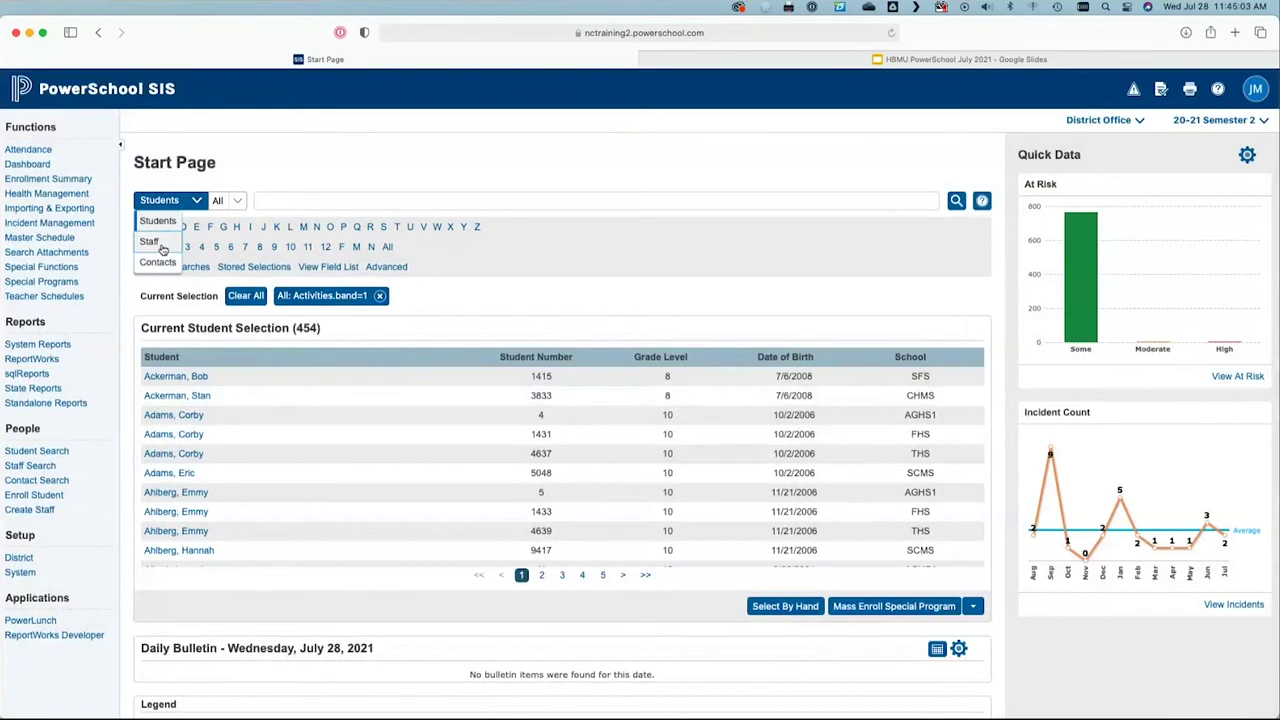
- Switch to staff search and filter by Staff Type Teachers
{"action": "left_click", "coordinate": [150, 242]}
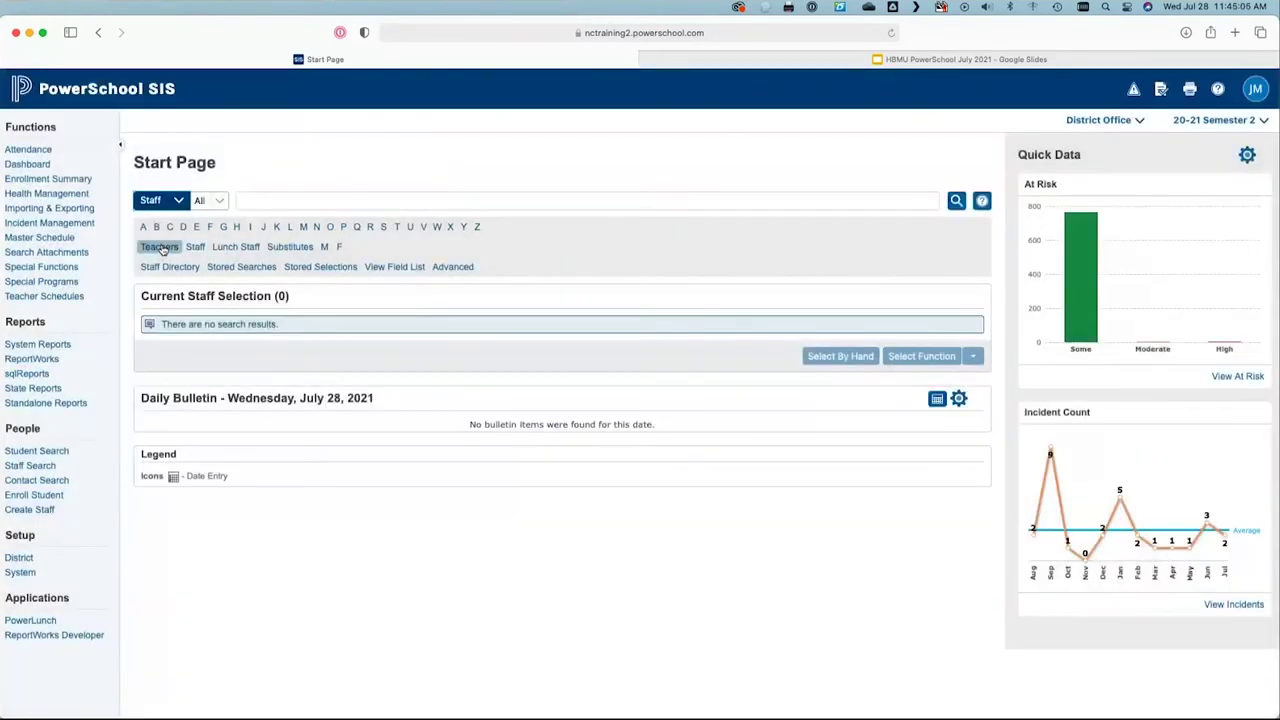
{"action": "left_click", "coordinate": [223, 201]}
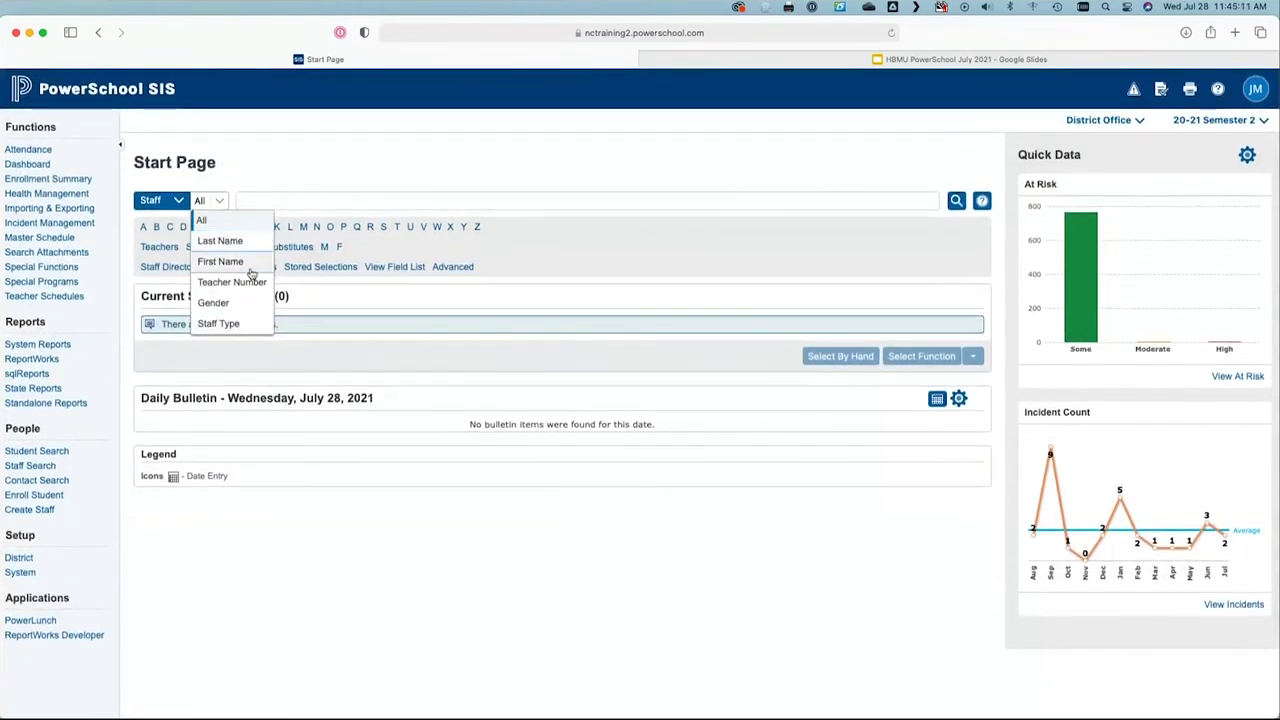
{"action": "left_click", "coordinate": [243, 321]}
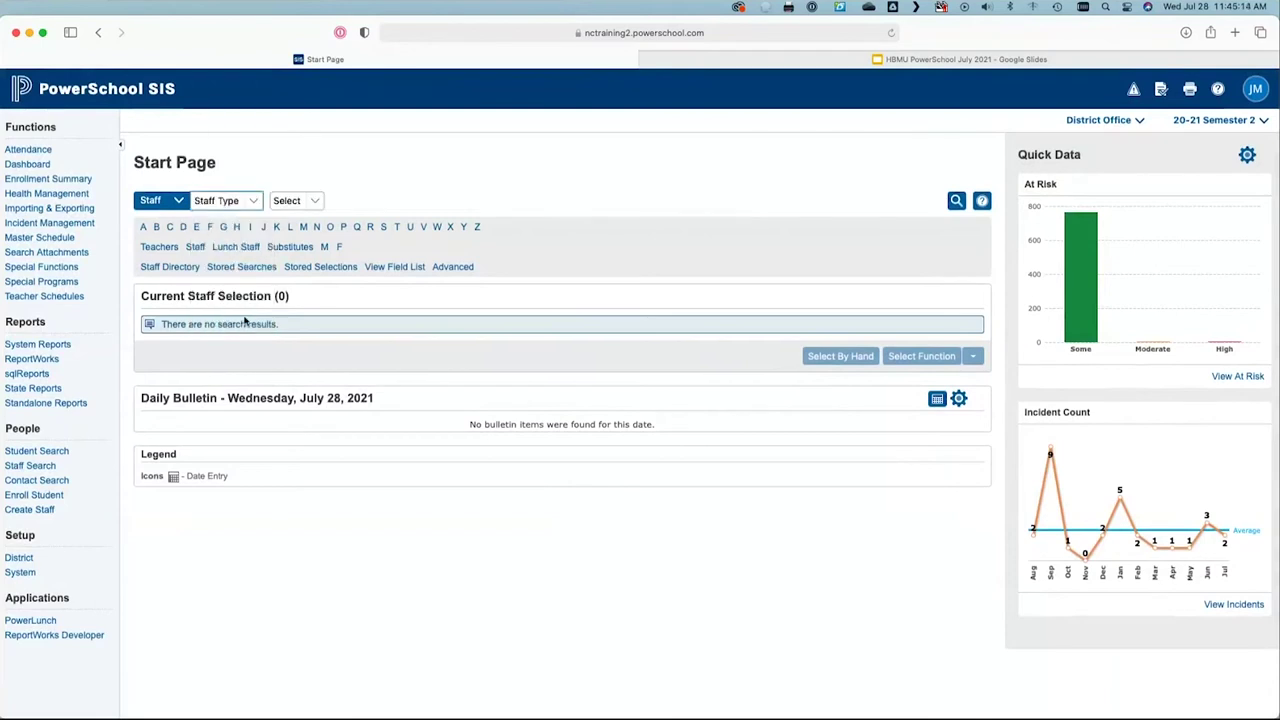
{"action": "left_click", "coordinate": [312, 202]}
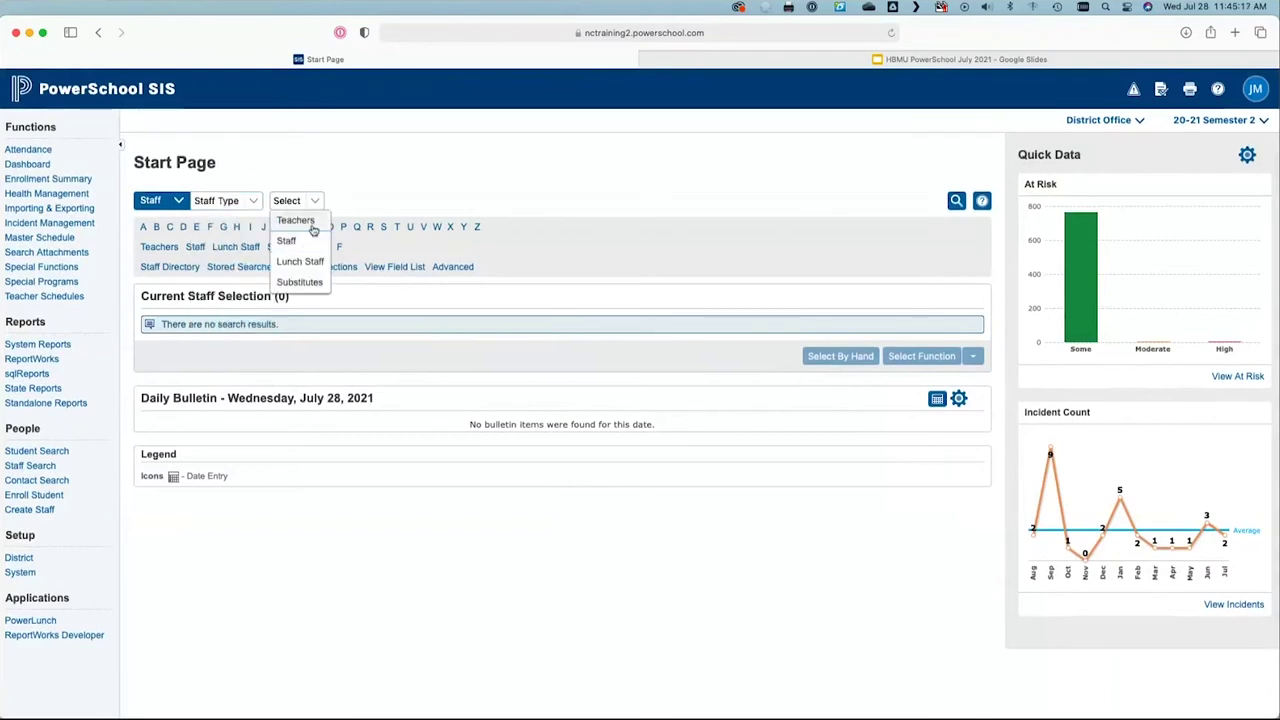
{"action": "left_click", "coordinate": [312, 222]}
{"action": "left_click", "coordinate": [948, 203]}
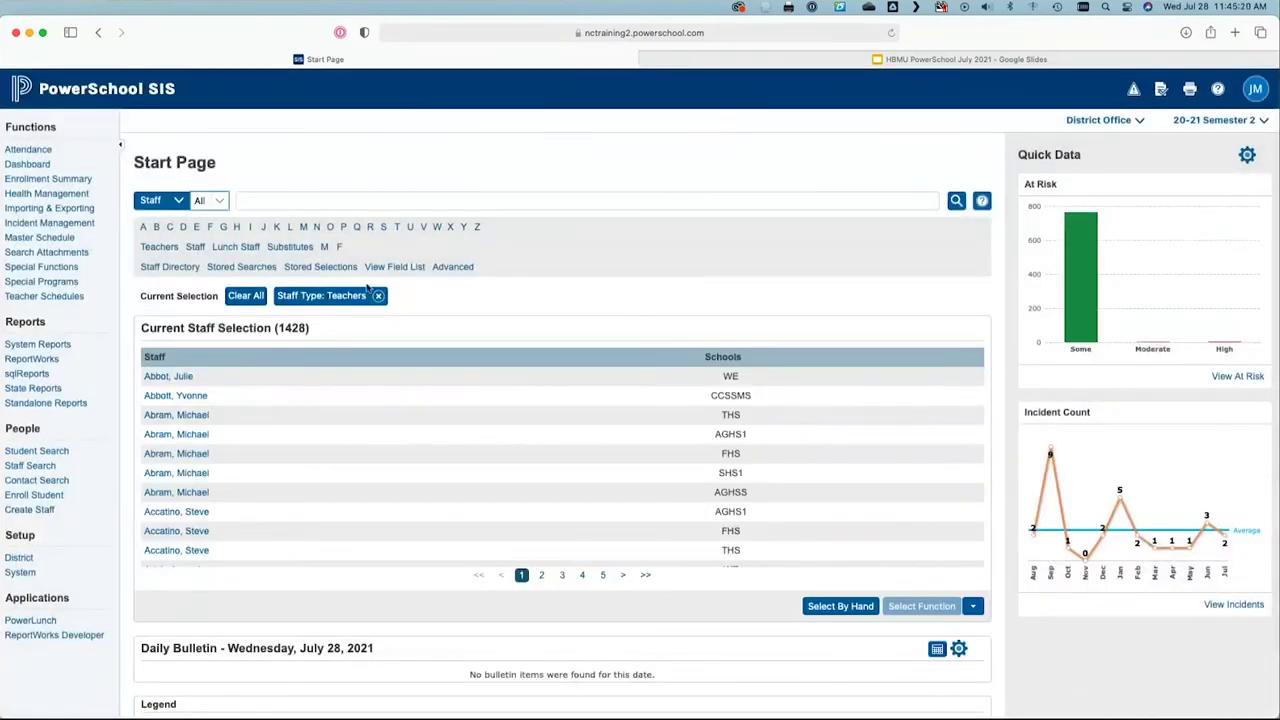
- Try a staff name search for 'michael' and remove the empty-result filter
{"action": "left_click", "coordinate": [378, 194]}
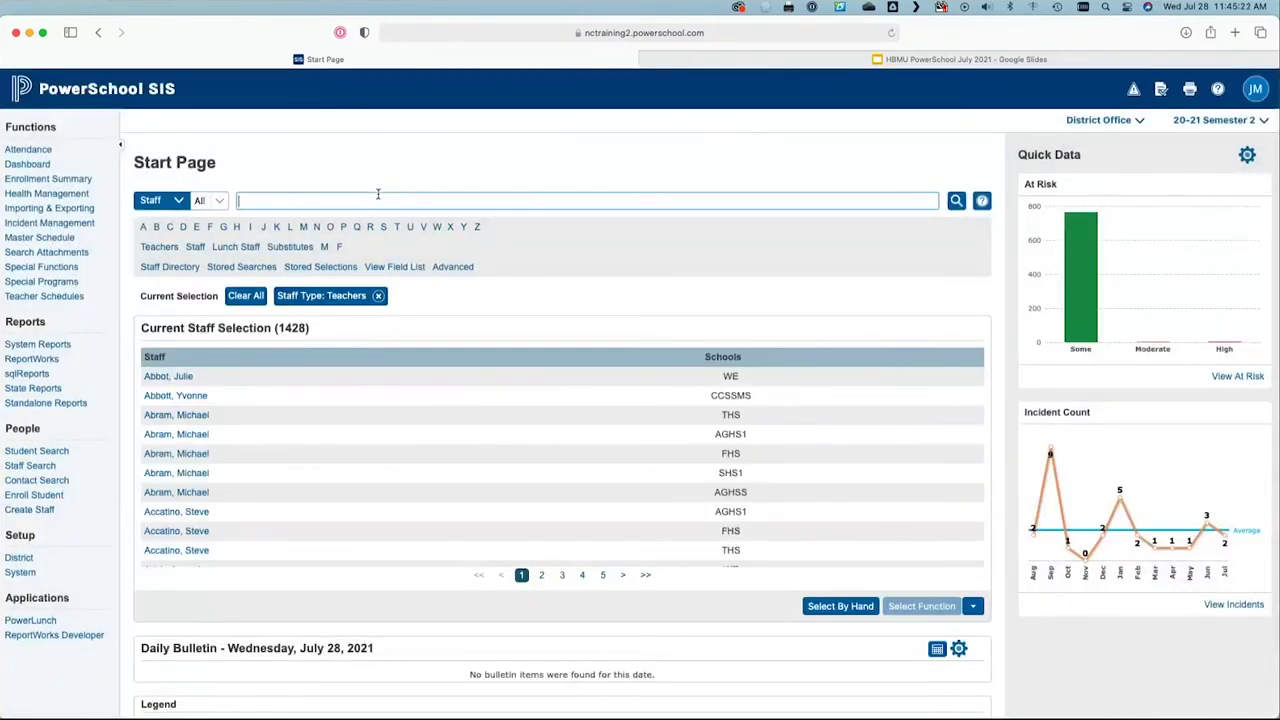
{"action": "type", "text": "michael"}
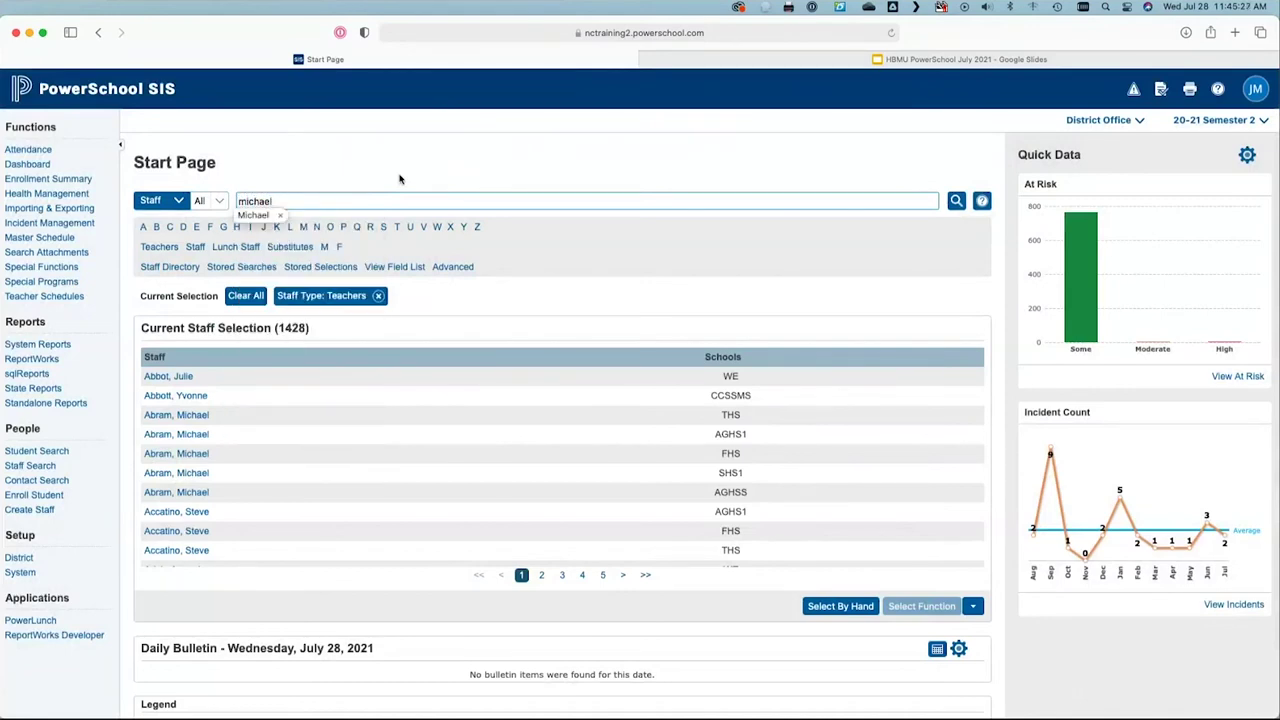
{"action": "key", "text": "Return"}
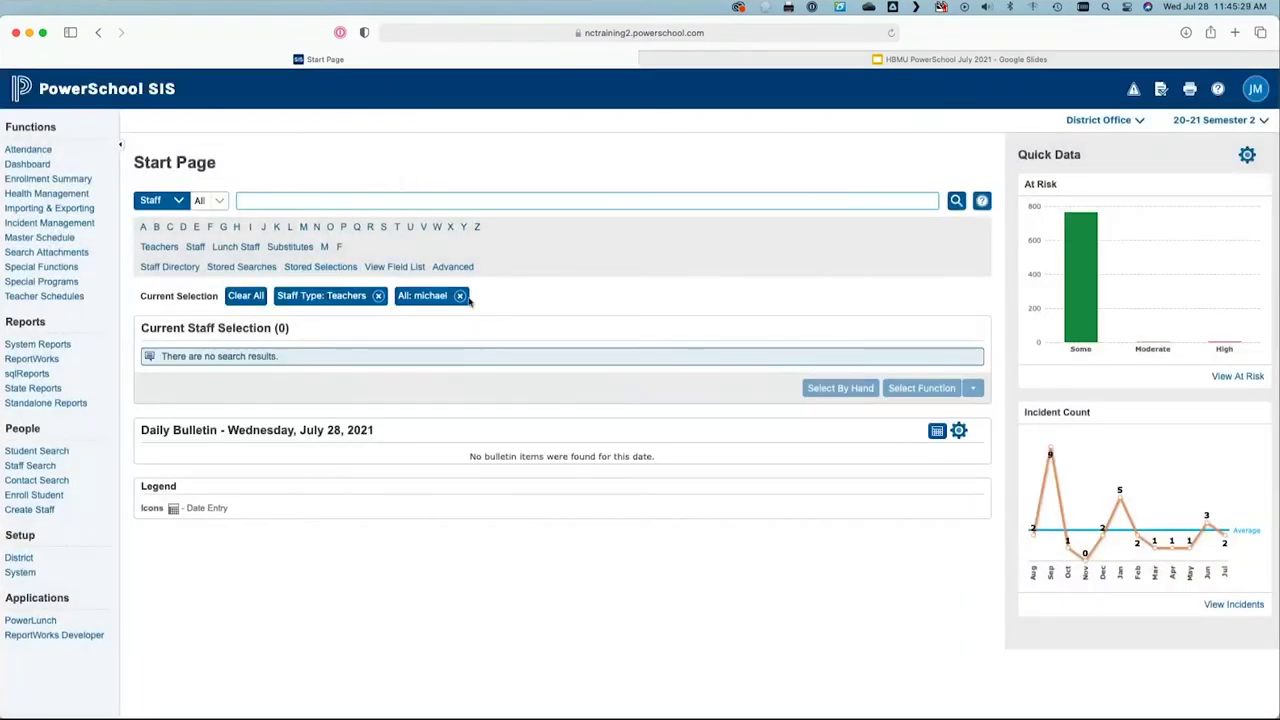
{"action": "left_click", "coordinate": [460, 295]}
- Search staff by First Name 'Michael', then remove the Teachers and First Name filters
{"action": "left_click", "coordinate": [218, 203]}
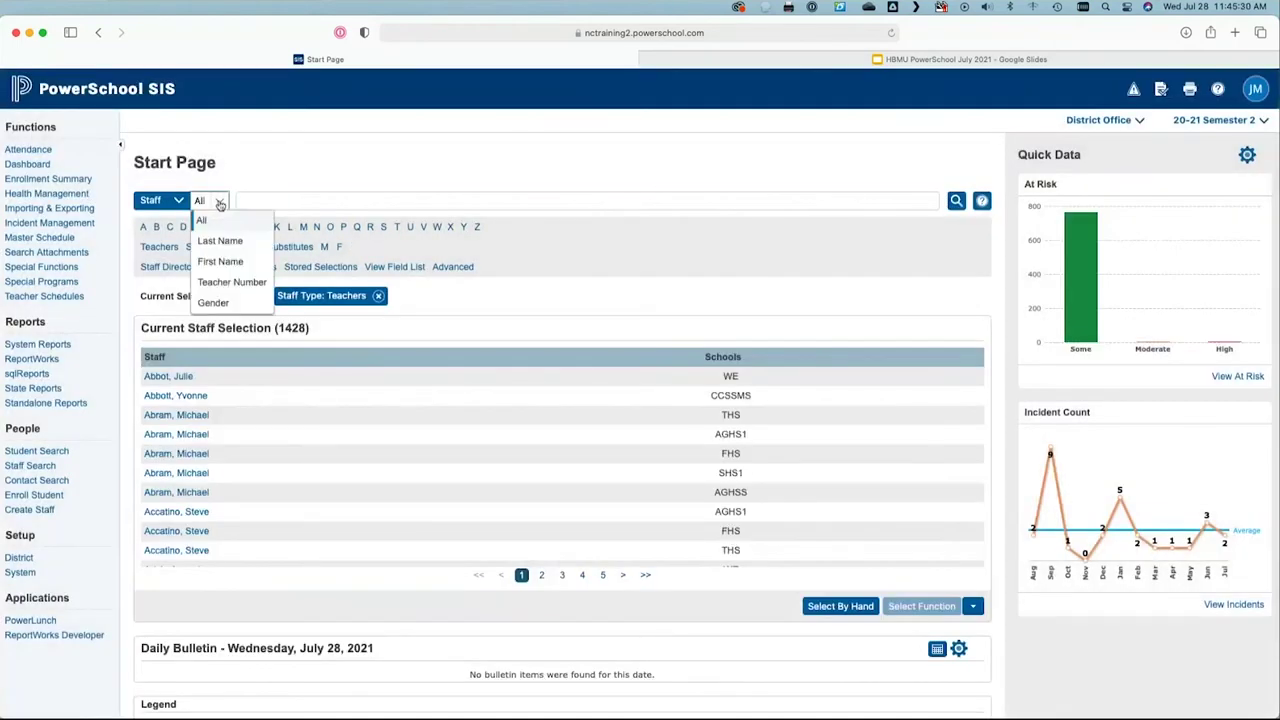
{"action": "left_click", "coordinate": [223, 259]}
{"action": "left_click", "coordinate": [343, 199]}
{"action": "type", "text": "Michael"}
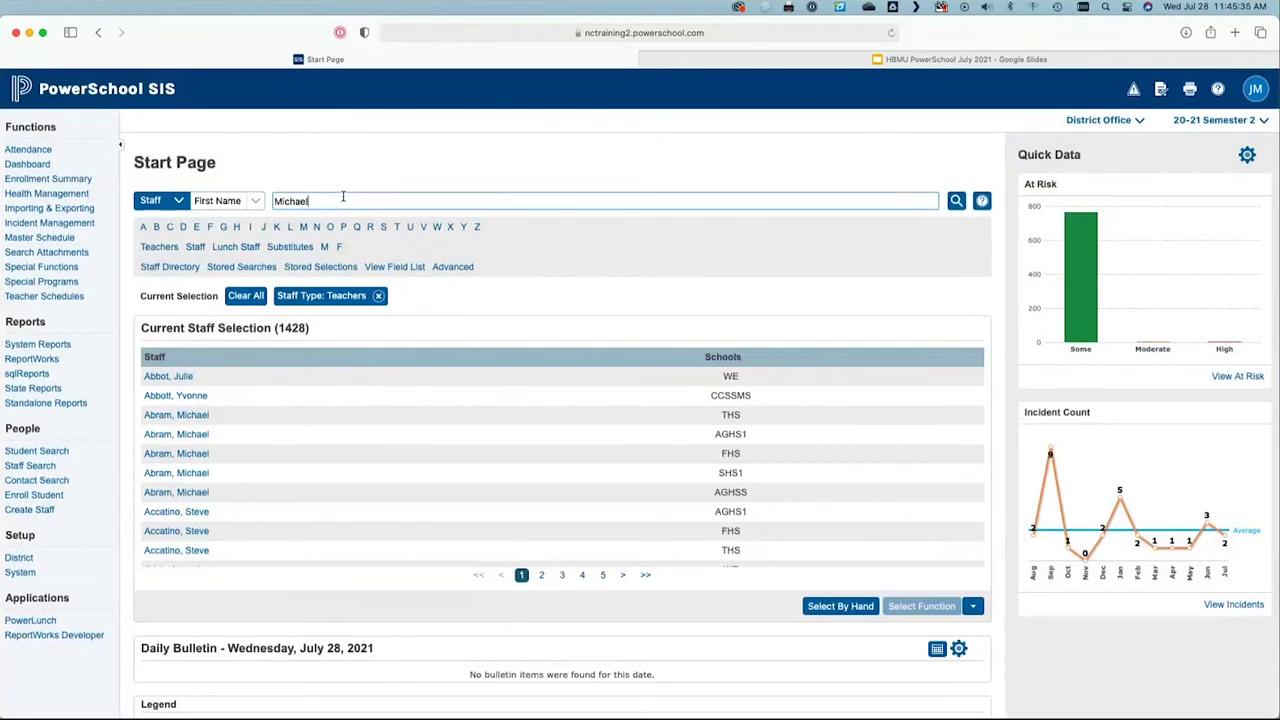
{"action": "key", "text": "Return"}
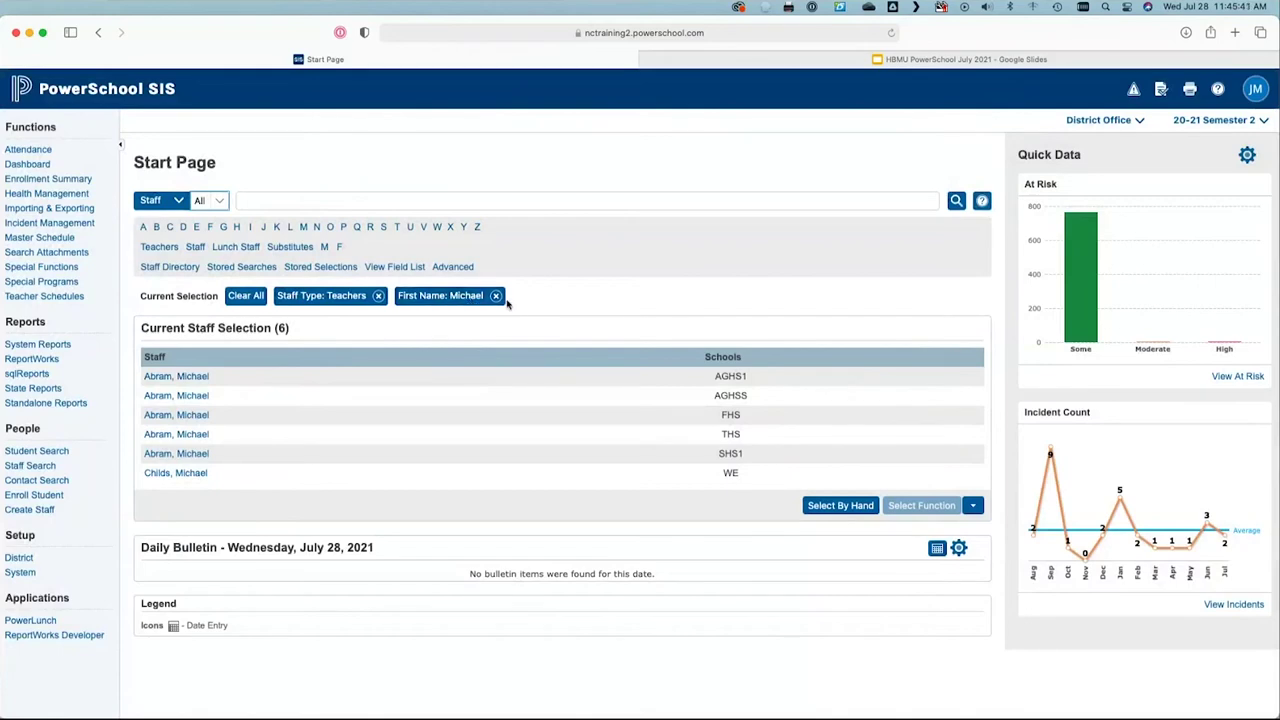
{"action": "left_click", "coordinate": [379, 298]}
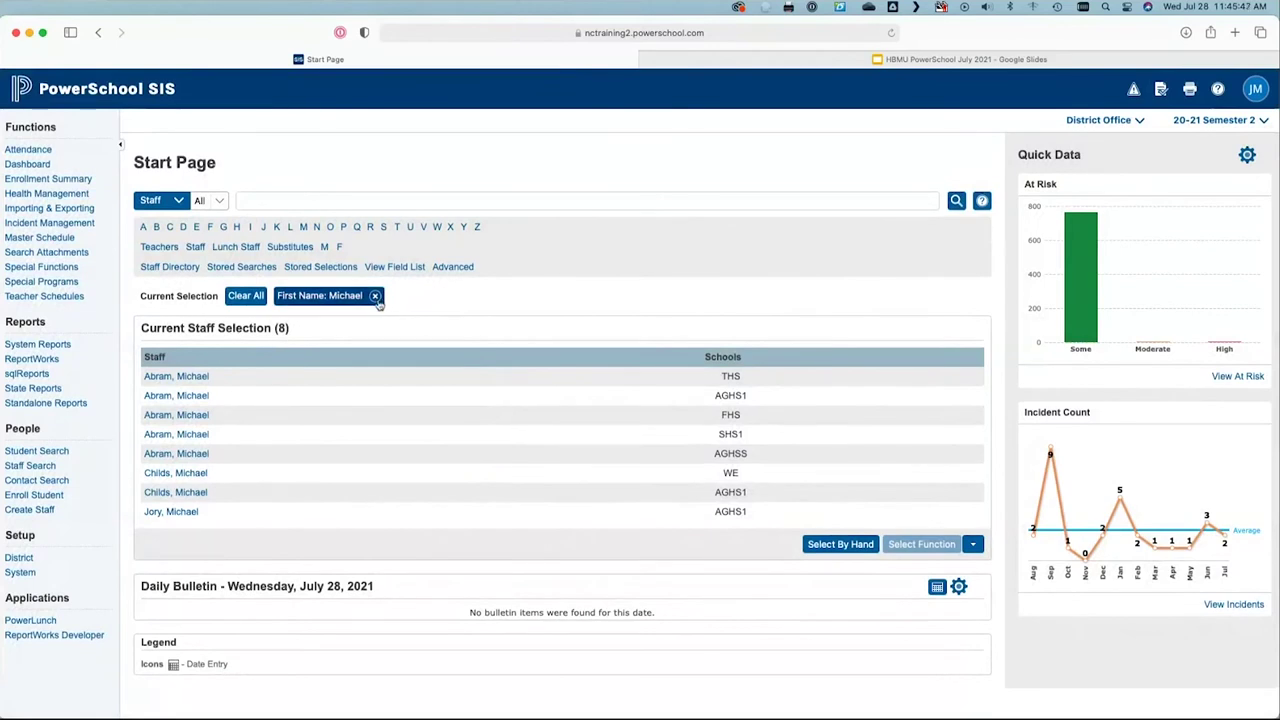
{"action": "left_click", "coordinate": [375, 296]}
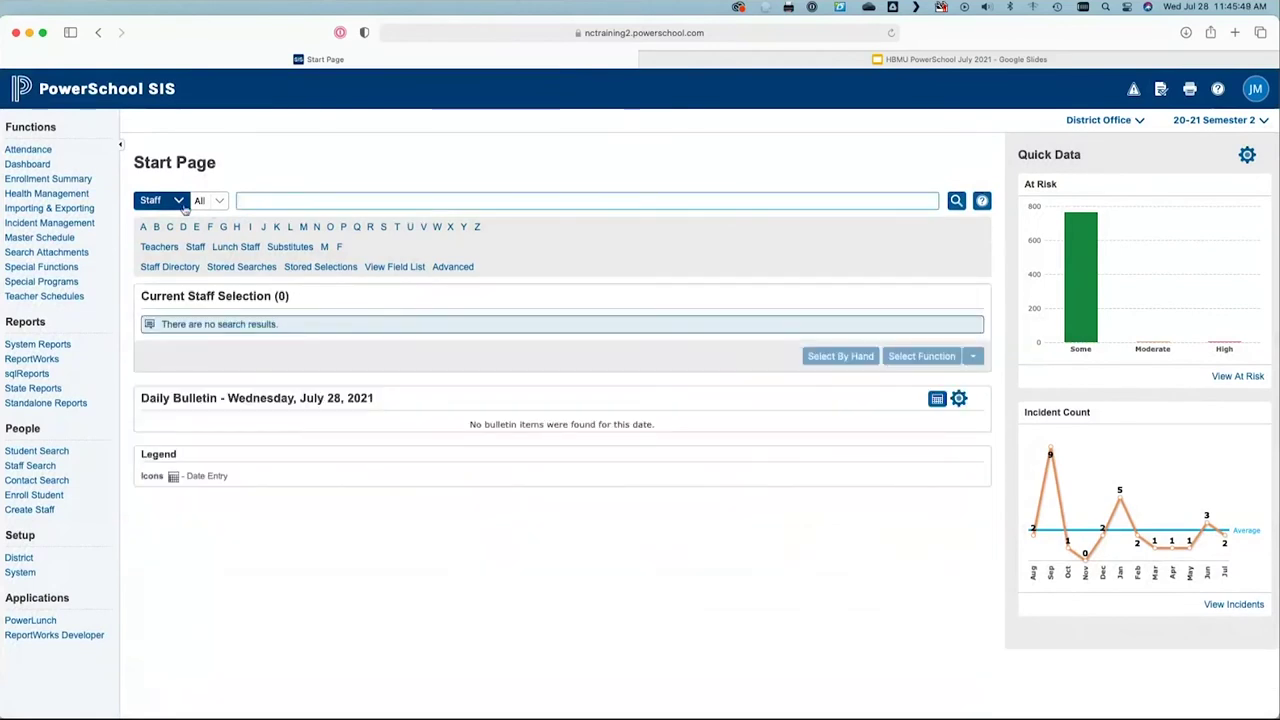
- Set the start page search to Contacts, try Email, then settle on Last Name
{"action": "left_click", "coordinate": [165, 200]}
{"action": "left_click", "coordinate": [157, 262]}
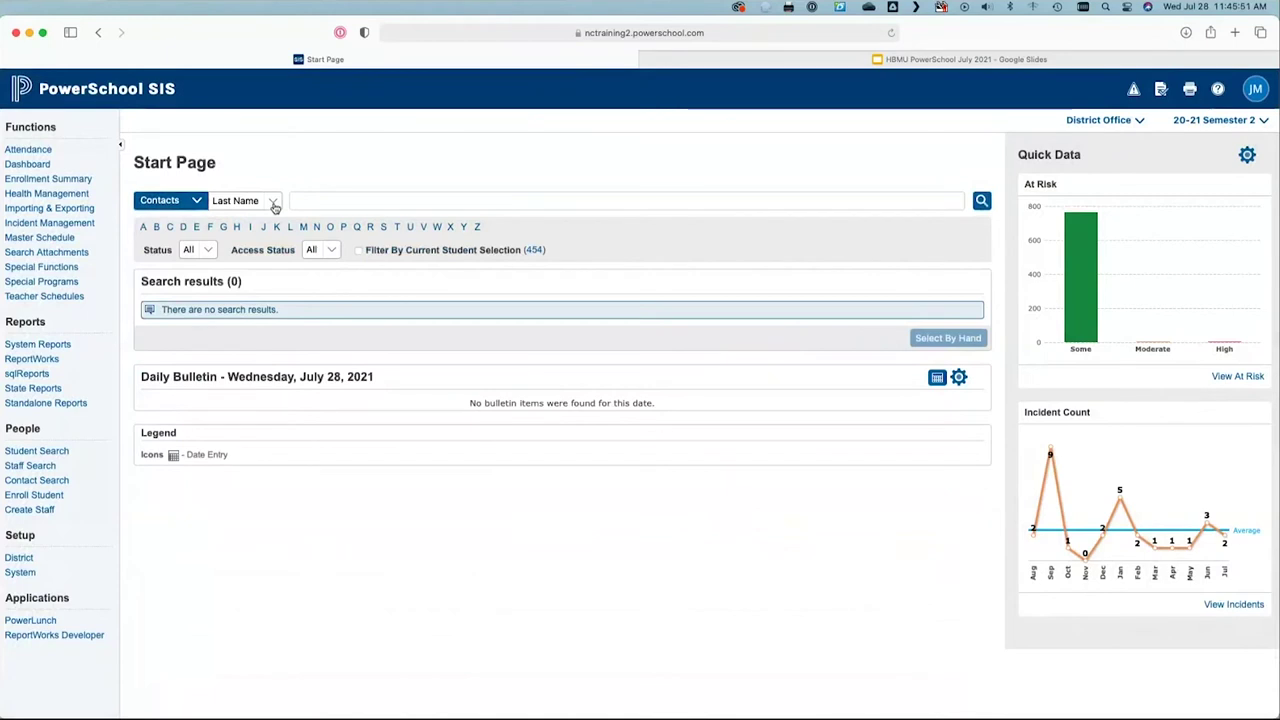
{"action": "left_click", "coordinate": [272, 201]}
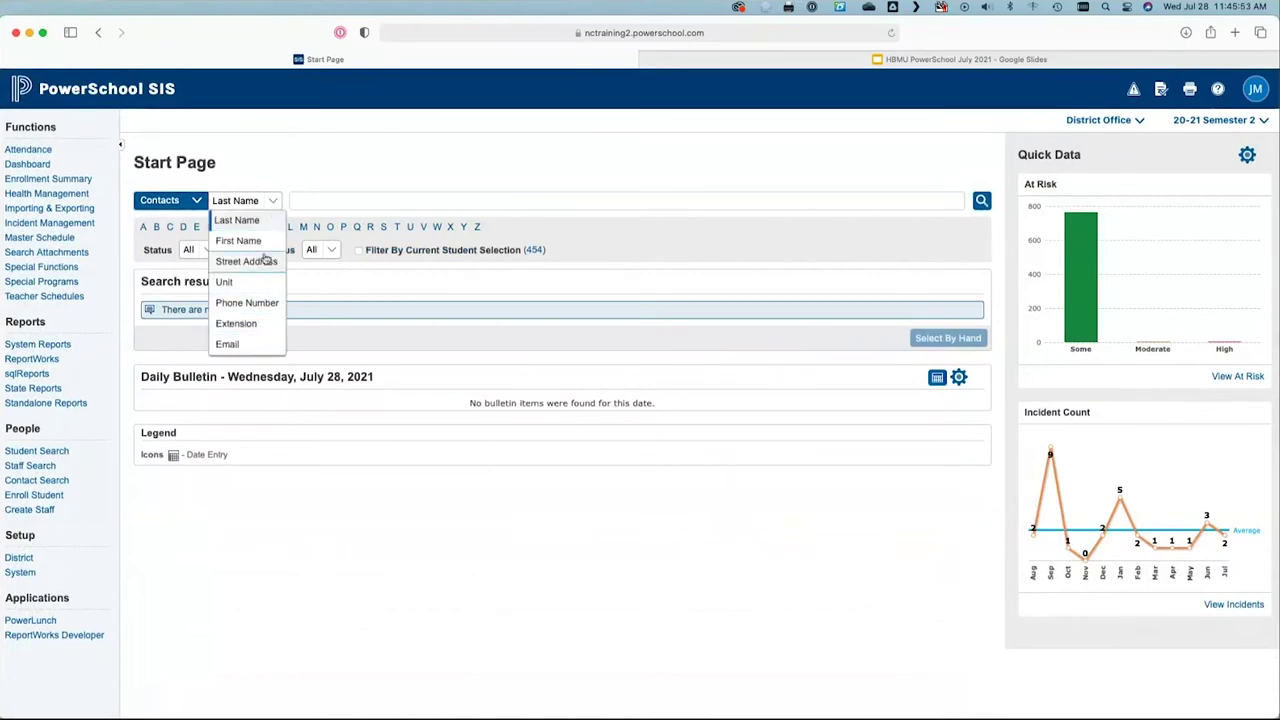
{"action": "left_click", "coordinate": [228, 344]}
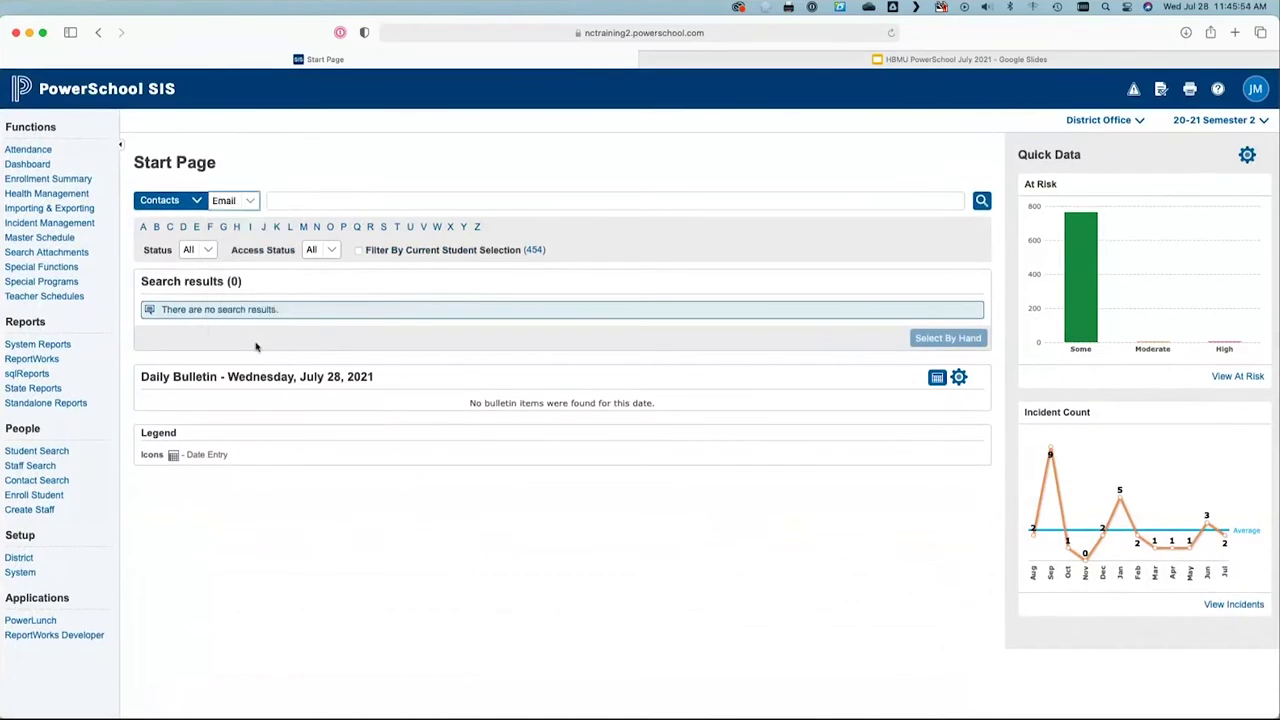
{"action": "left_click", "coordinate": [252, 205]}
{"action": "left_click", "coordinate": [240, 221]}
- Reload the start page and bring the browser window back into focus
{"action": "left_click", "coordinate": [120, 92]}
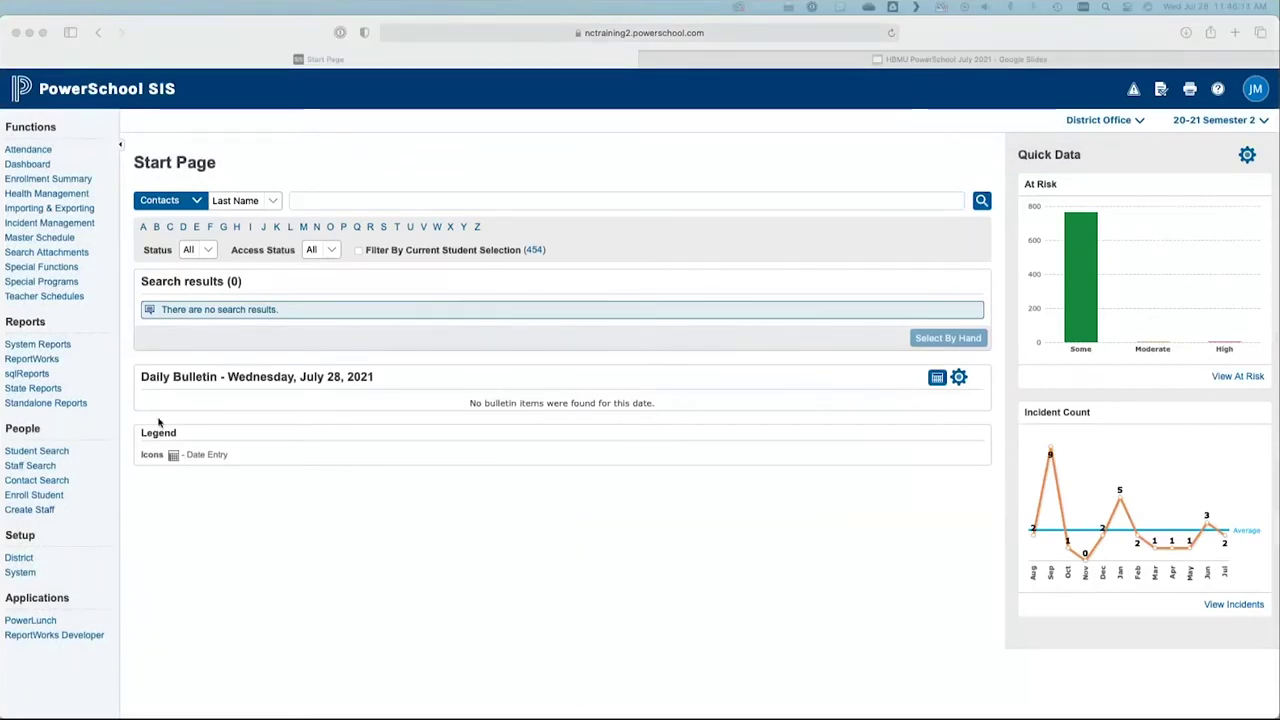
{"action": "left_click", "coordinate": [773, 588]}
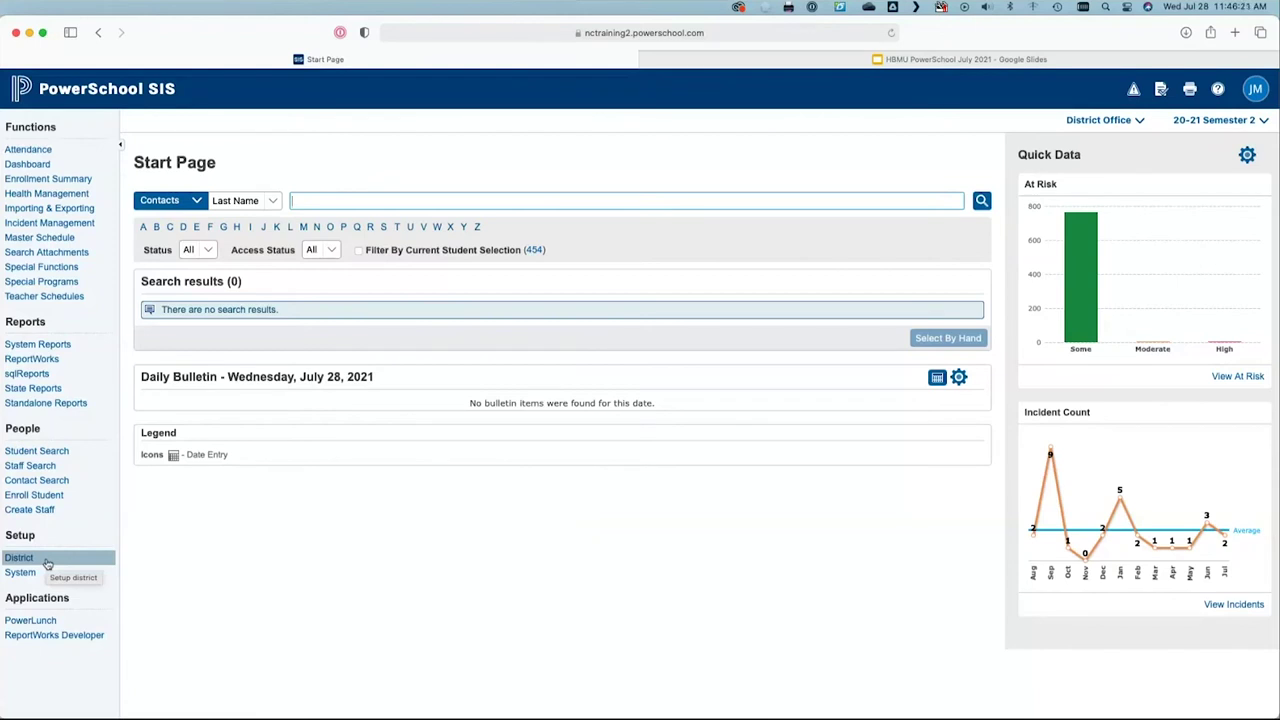
{"action": "left_click", "coordinate": [440, 556]}
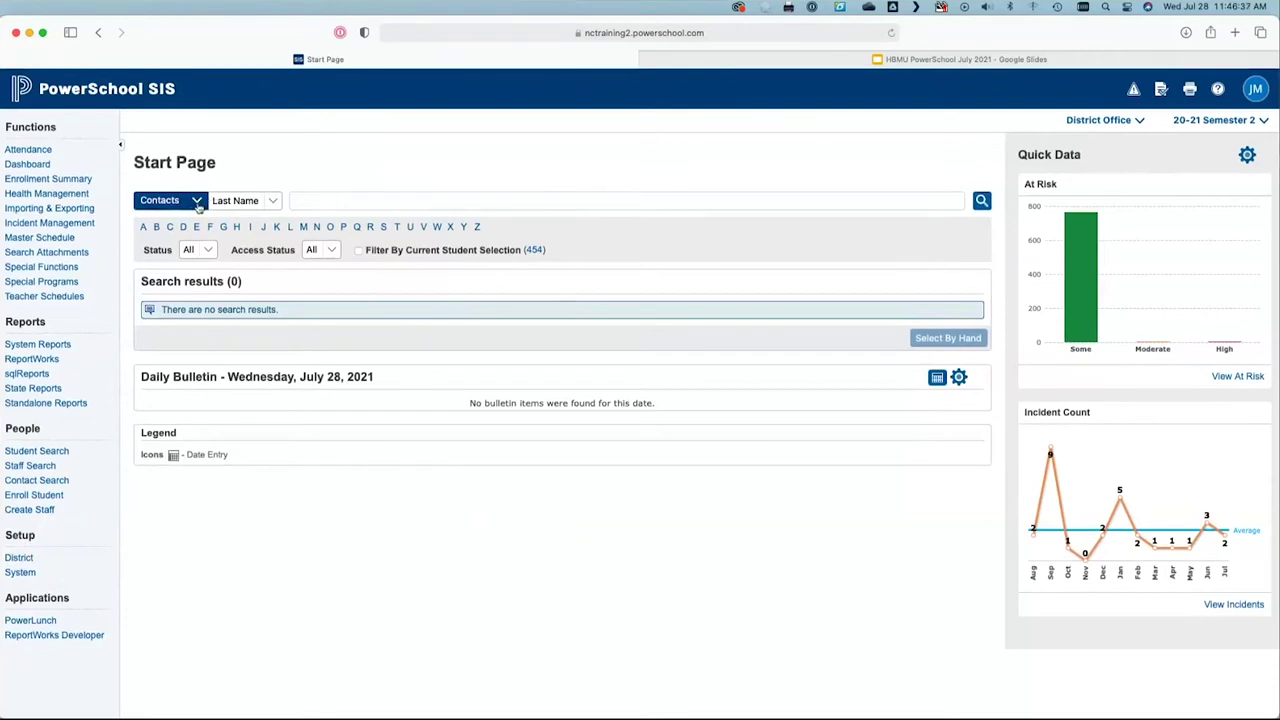
{"action": "left_click", "coordinate": [198, 204]}
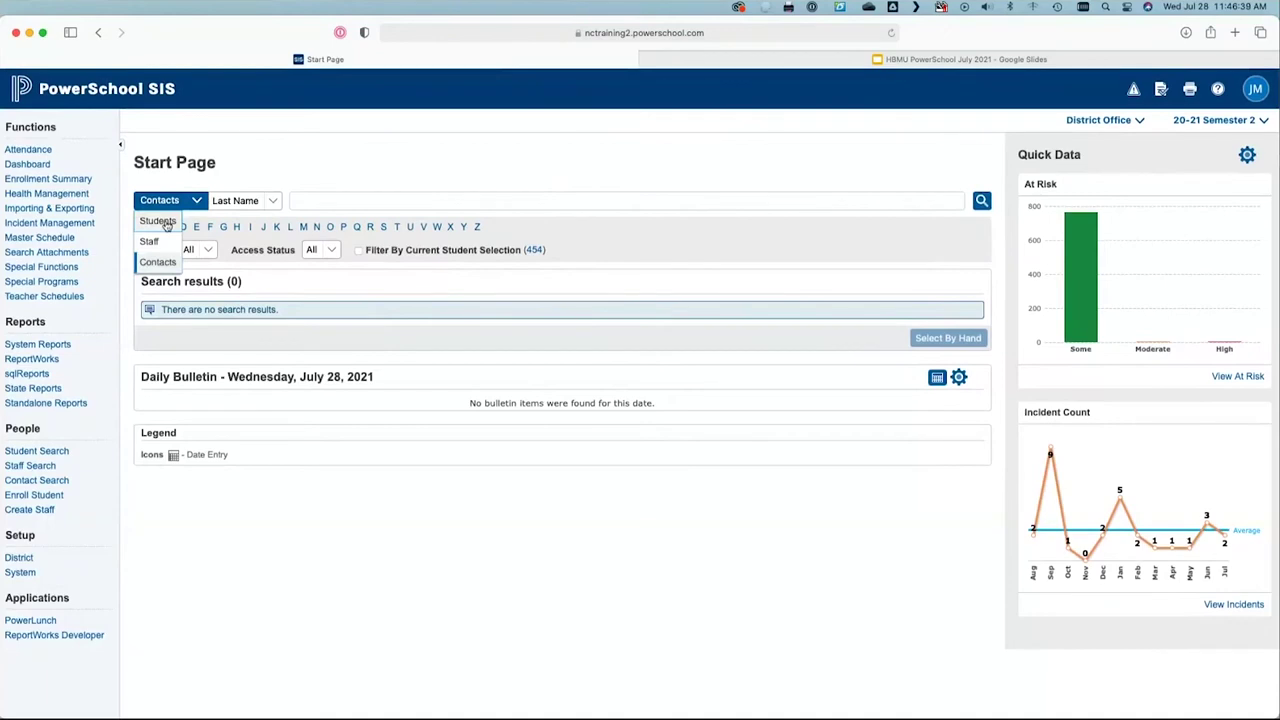
- Switch the search back to Students and remove the Activities.band=1 filter
{"action": "left_click", "coordinate": [160, 221]}
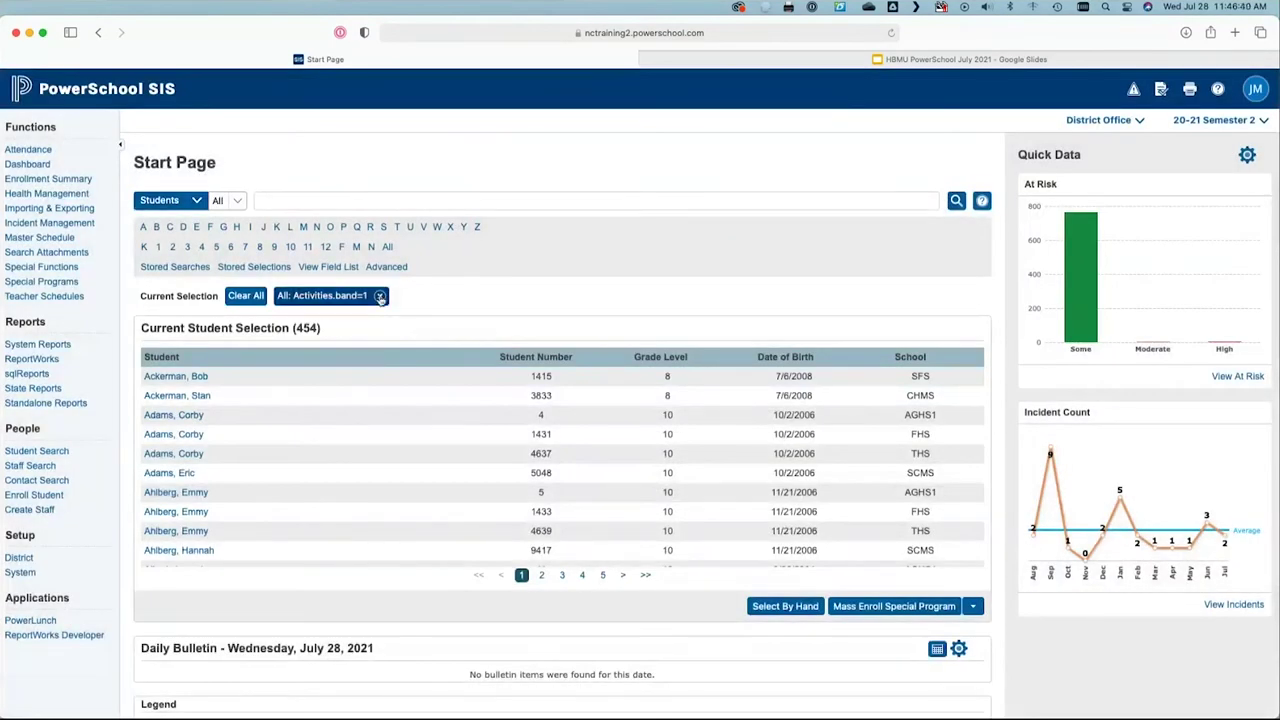
{"action": "left_click", "coordinate": [380, 297]}
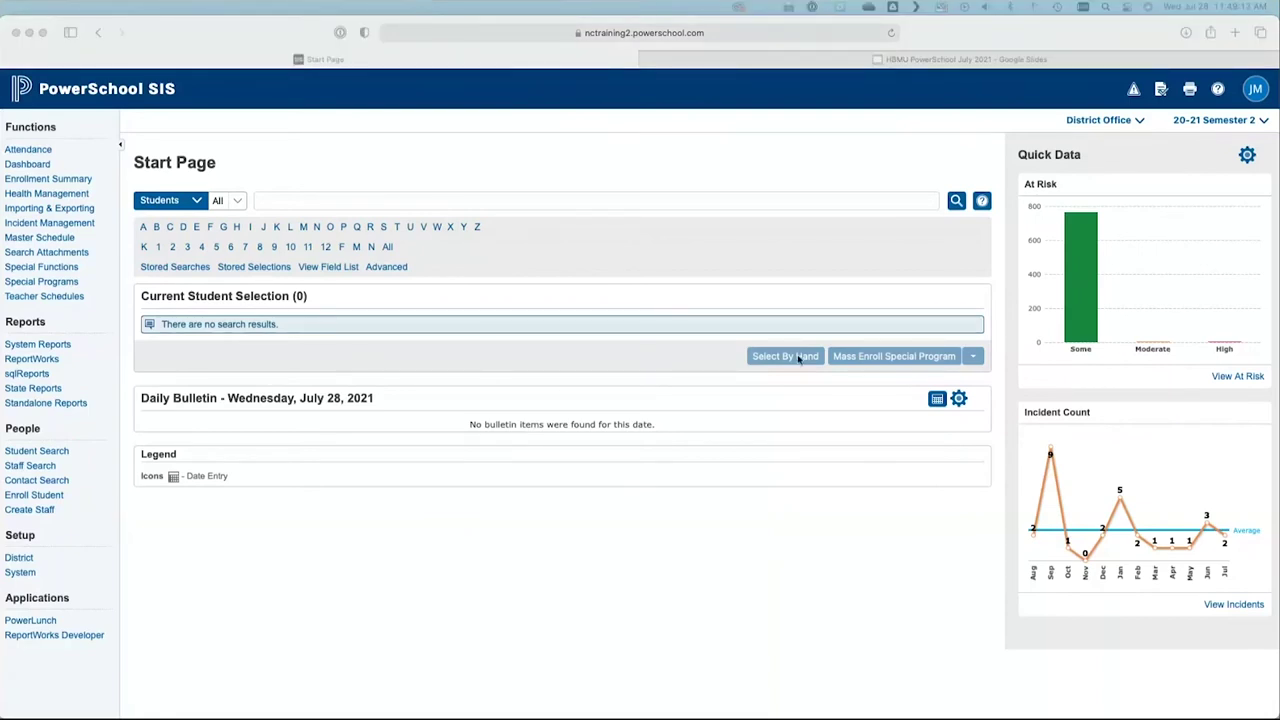
{"action": "left_click", "coordinate": [617, 153]}
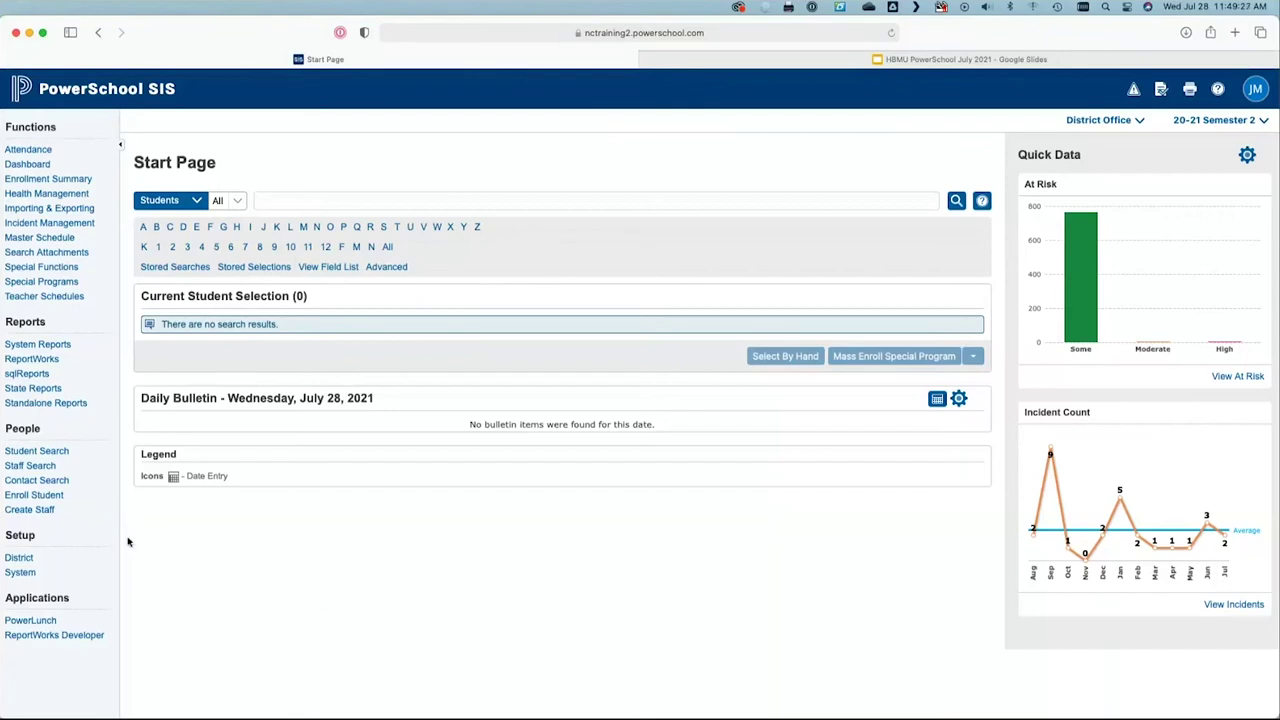
- Open District Setup and go to its Miscellaneous settings page
{"action": "left_click", "coordinate": [47, 565]}
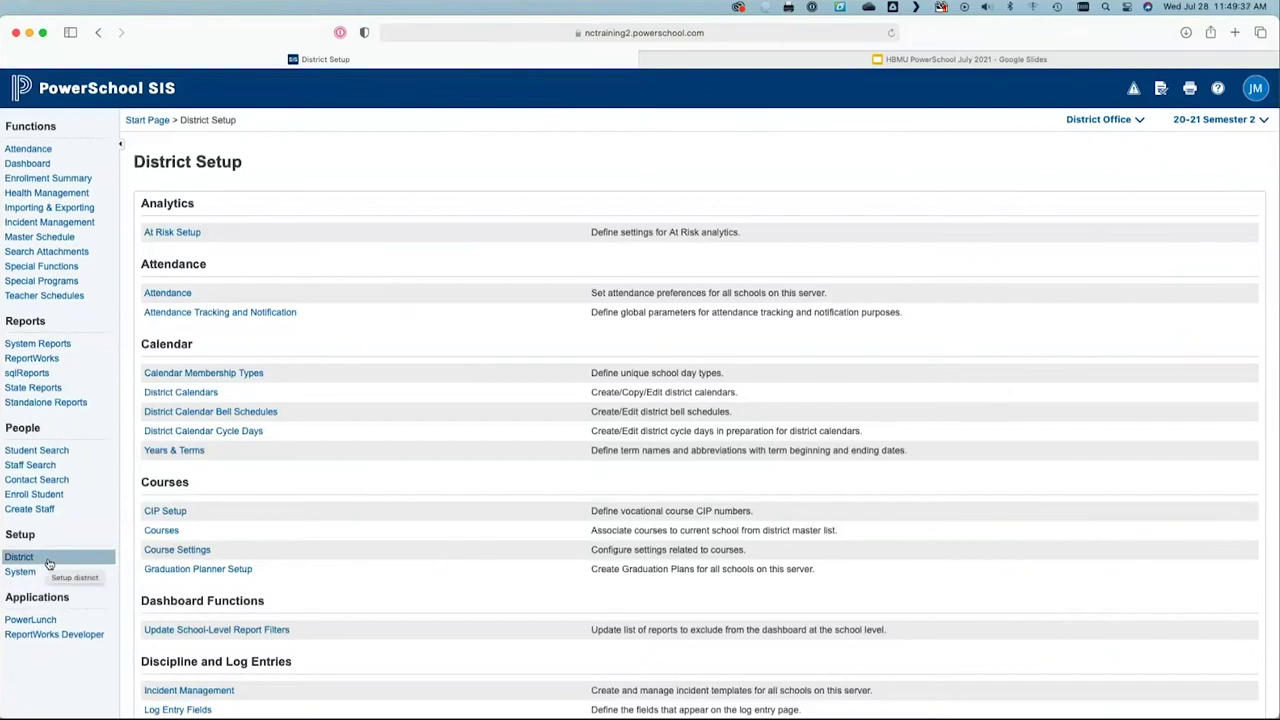
{"action": "scroll", "coordinate": [449, 455], "scroll_direction": "down", "scroll_amount": 3}
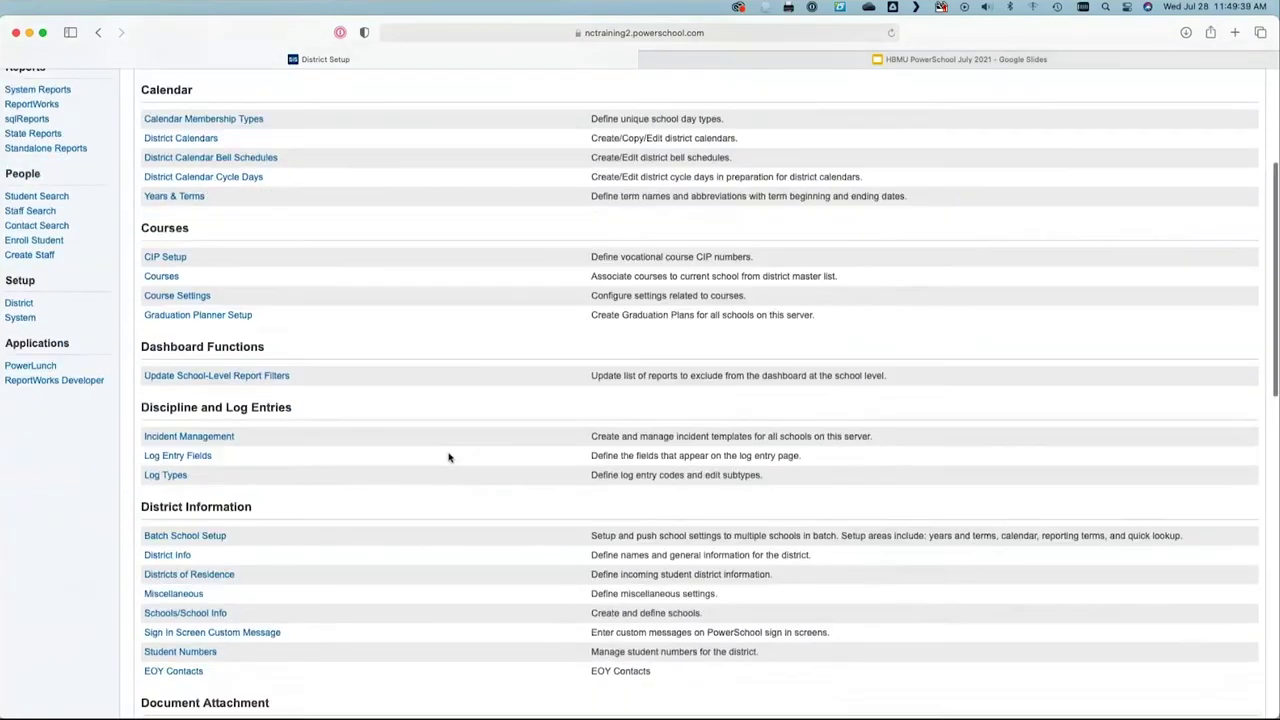
{"action": "scroll", "coordinate": [449, 455], "scroll_direction": "down", "scroll_amount": 2}
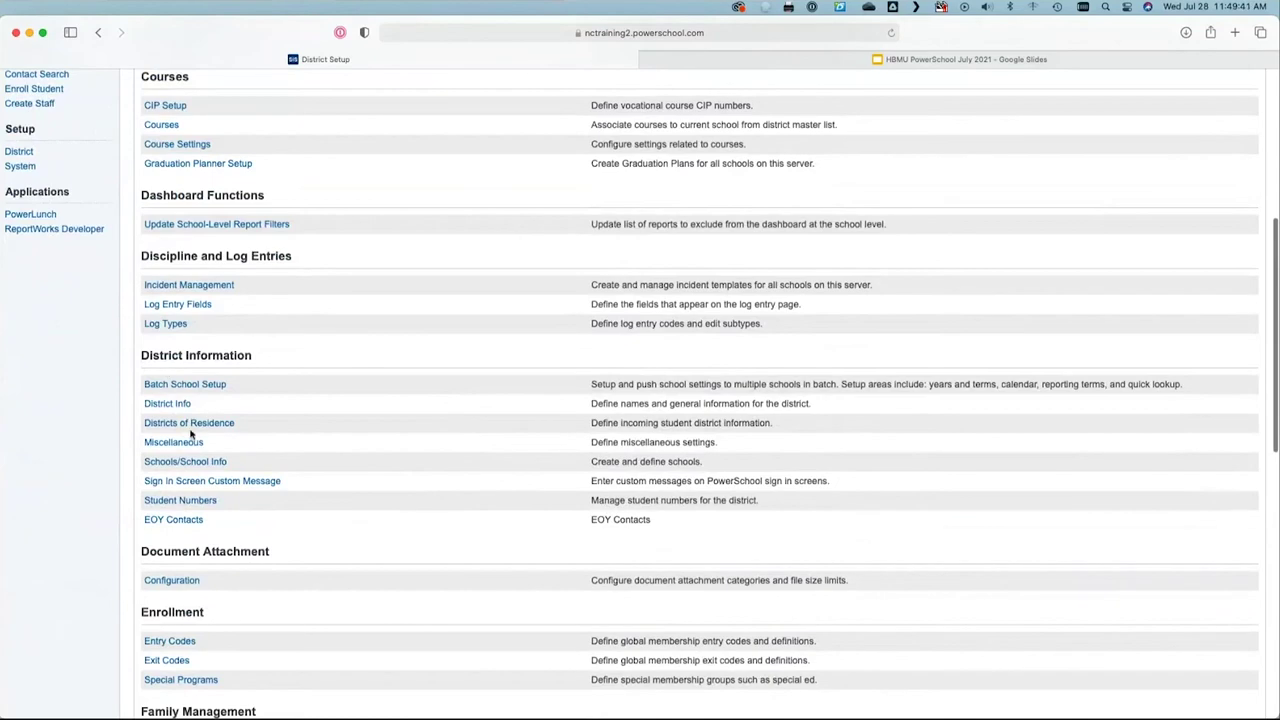
{"action": "left_click", "coordinate": [186, 447]}
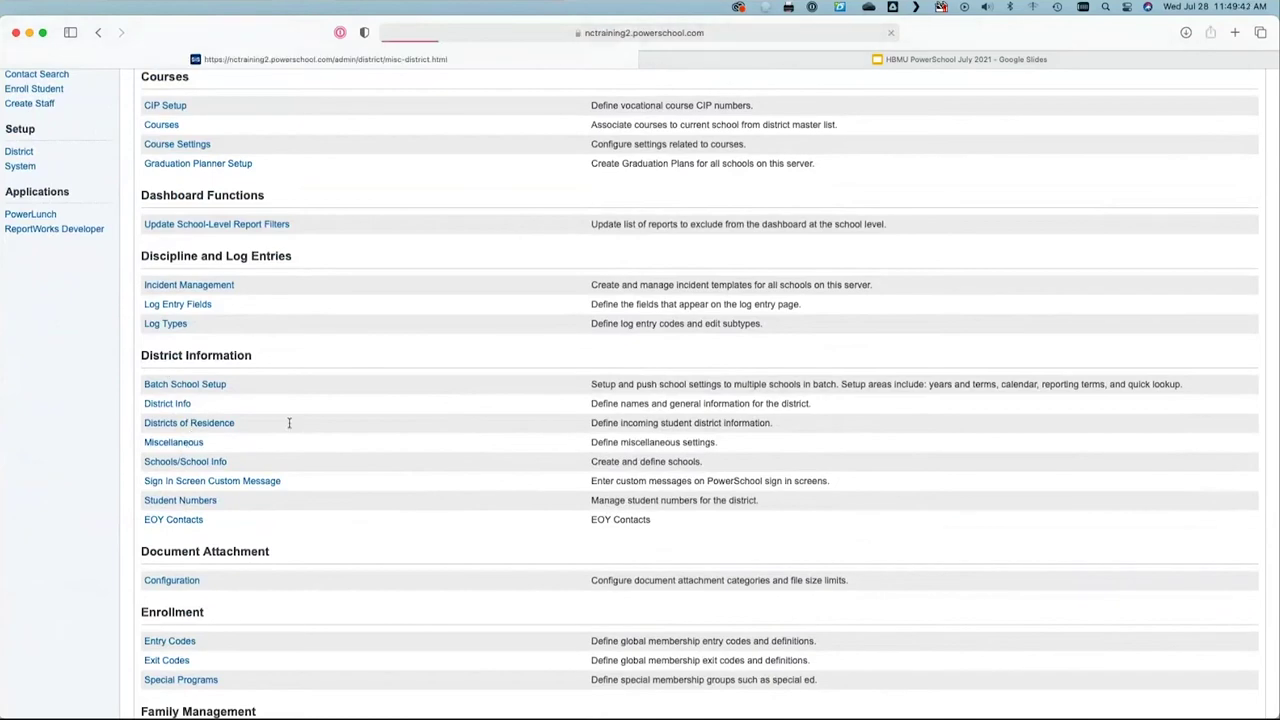
- Highlight the Enable Incident Creation in the Teacher Portal setting
{"action": "scroll", "coordinate": [548, 425], "scroll_direction": "down", "scroll_amount": 4}
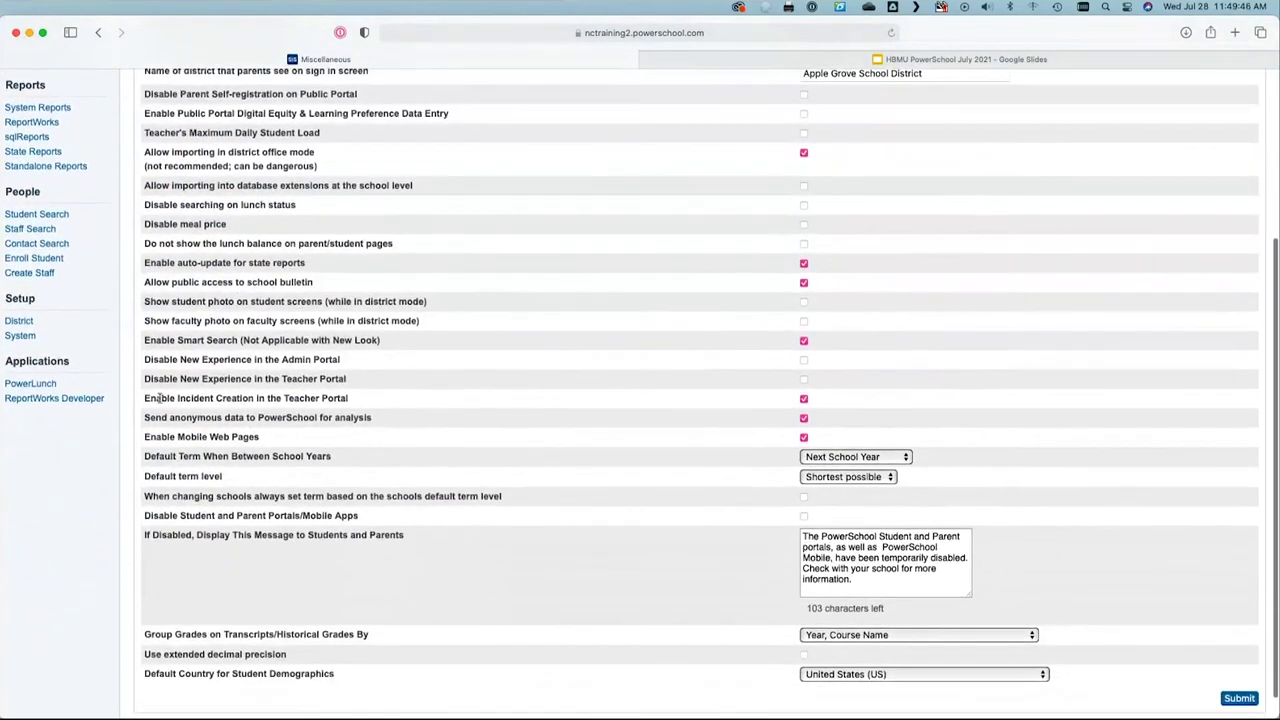
{"action": "left_click_drag", "start_coordinate": [145, 398], "coordinate": [354, 399]}
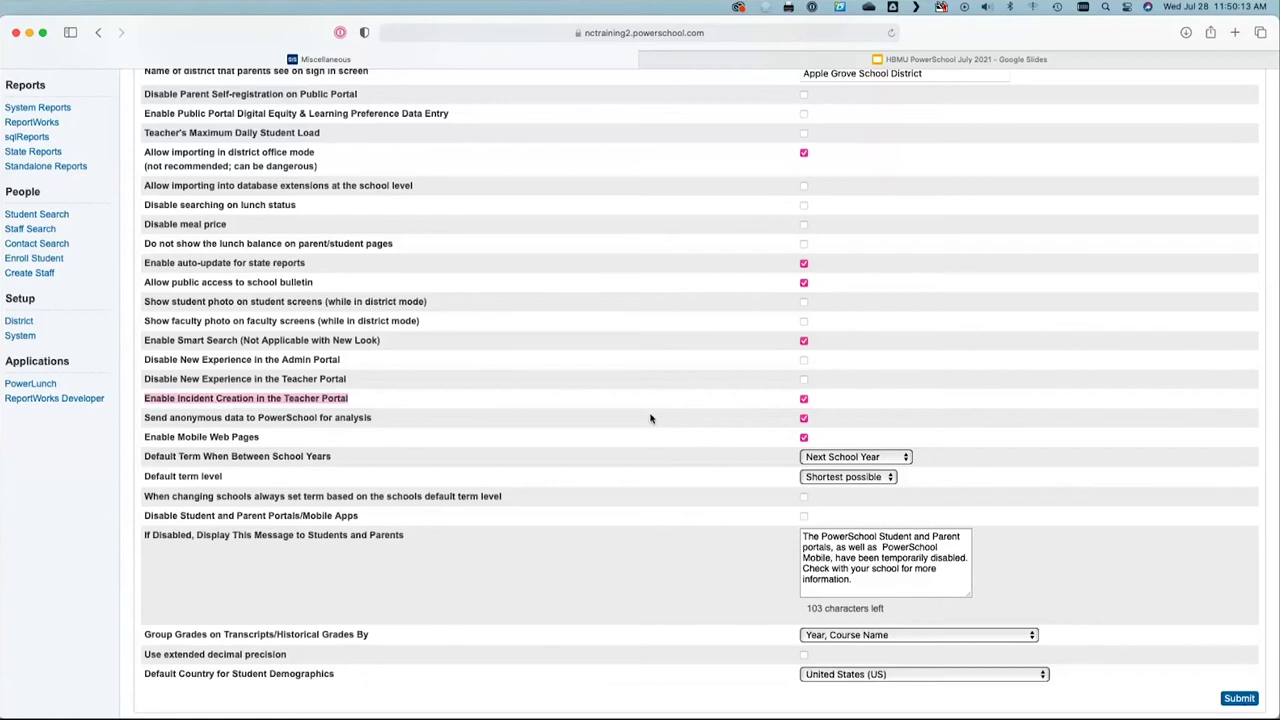
{"action": "scroll", "coordinate": [608, 417], "scroll_direction": "down", "scroll_amount": 1}
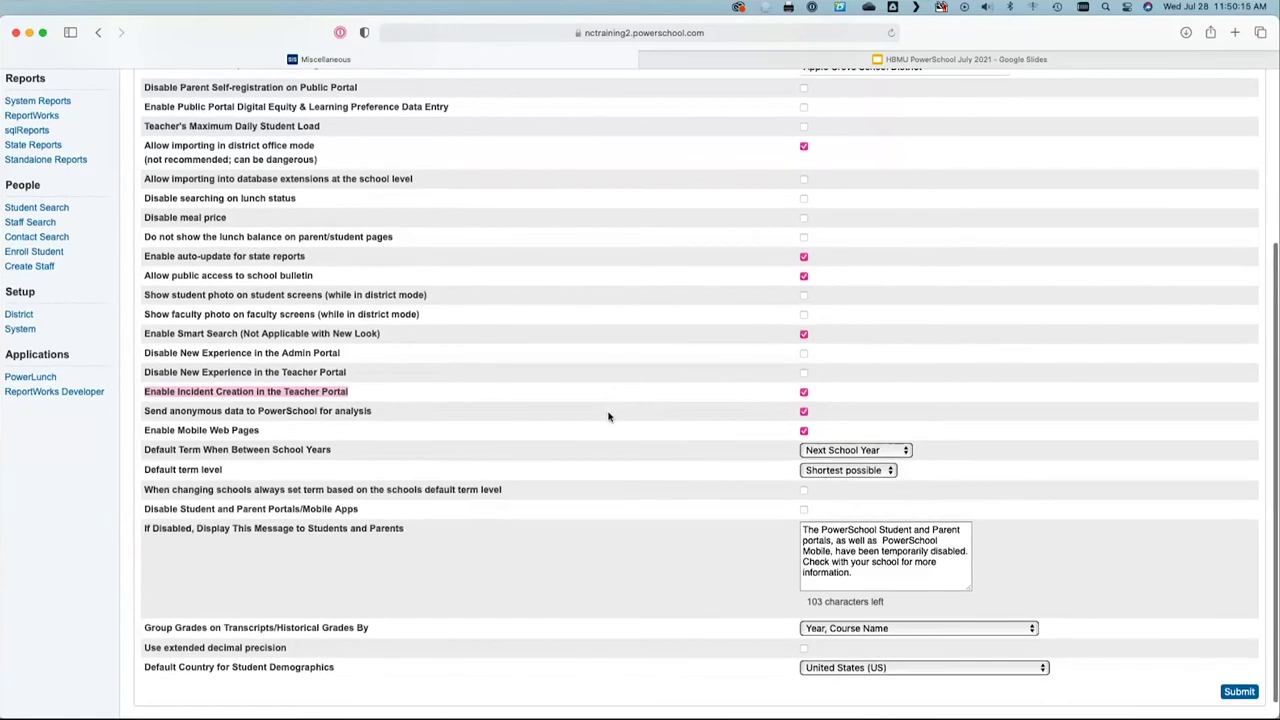
{"action": "left_click", "coordinate": [468, 404]}
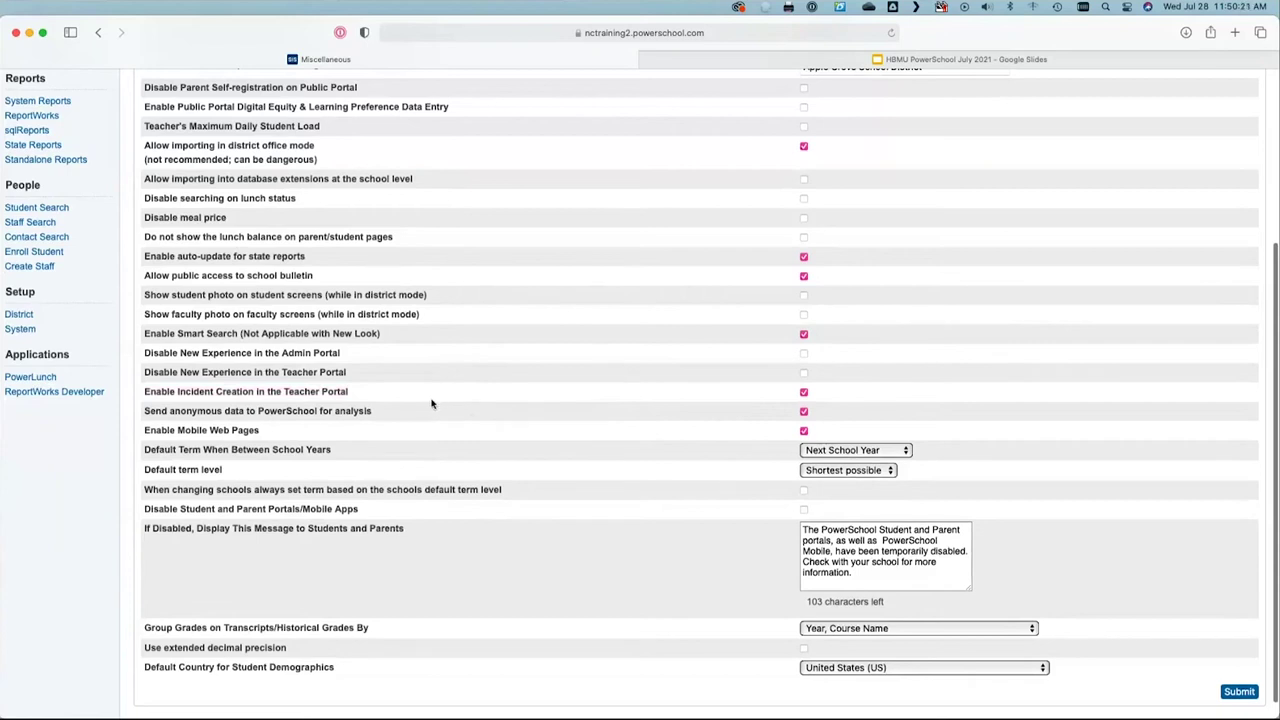
{"action": "left_click_drag", "start_coordinate": [181, 393], "coordinate": [349, 392]}
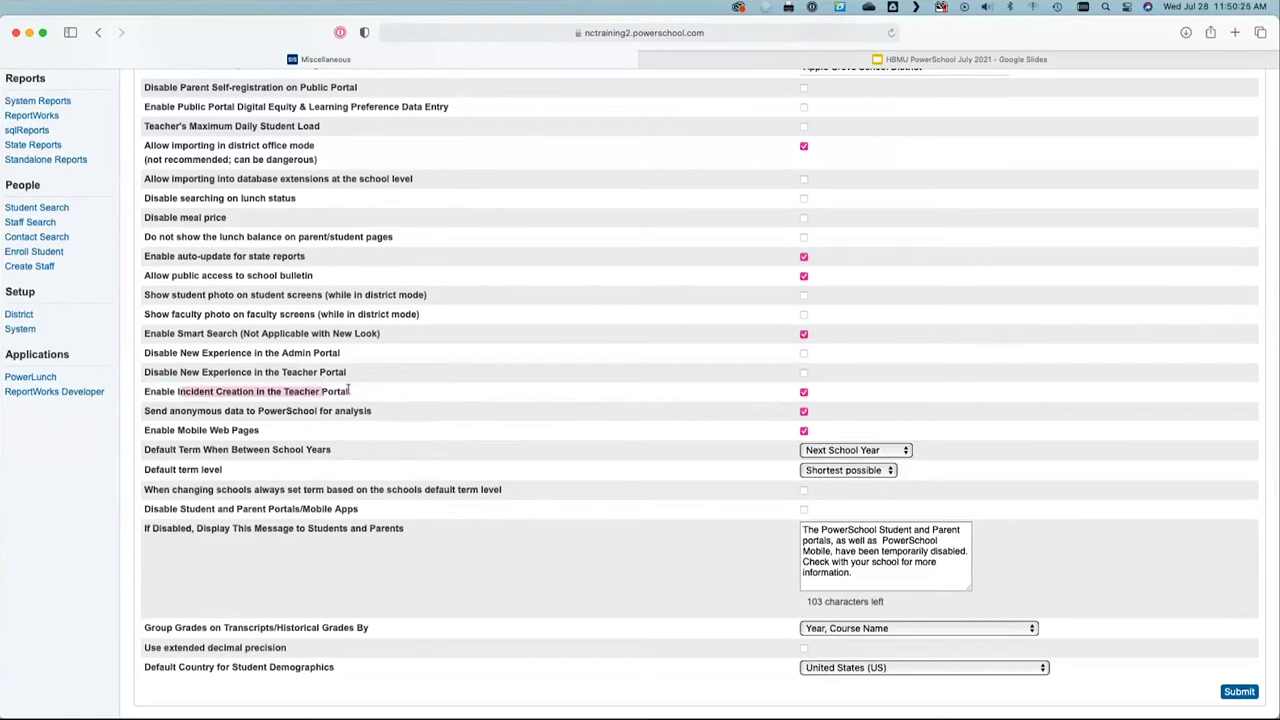
{"action": "left_click", "coordinate": [358, 394]}
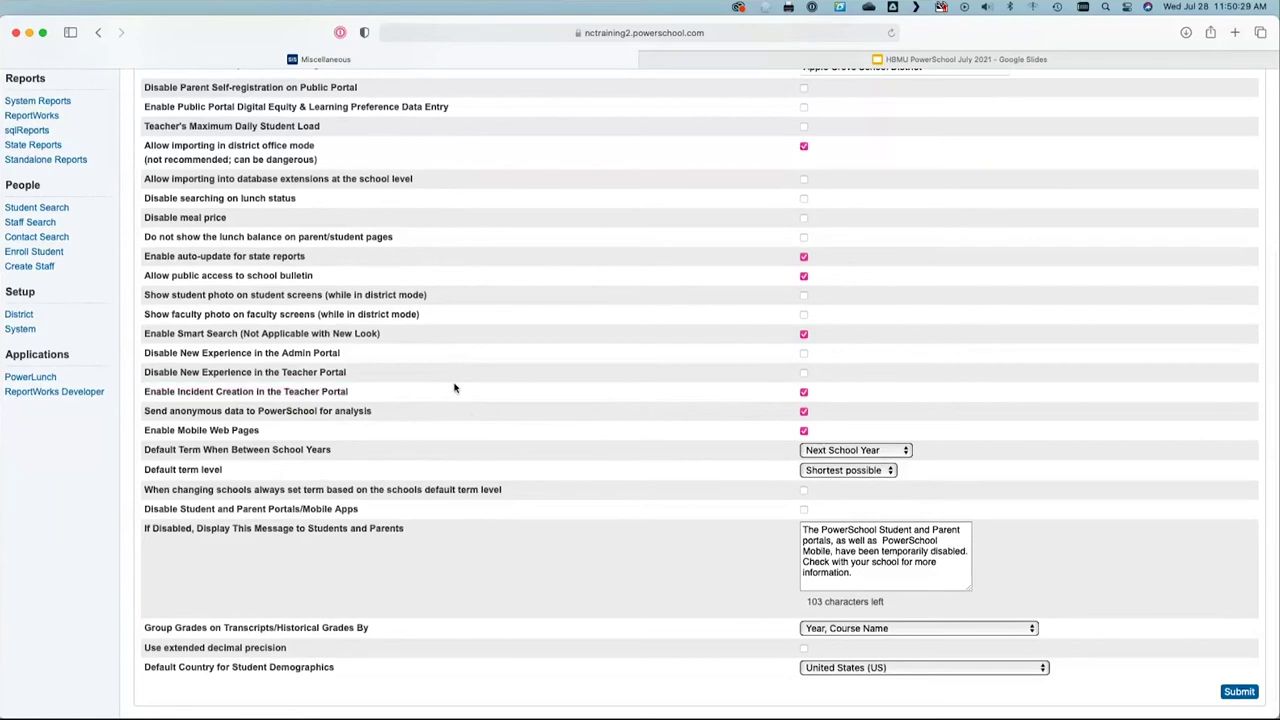
{"action": "scroll", "coordinate": [452, 389], "scroll_direction": "up", "scroll_amount": 3}
{"action": "scroll", "coordinate": [454, 388], "scroll_direction": "up", "scroll_amount": 5}
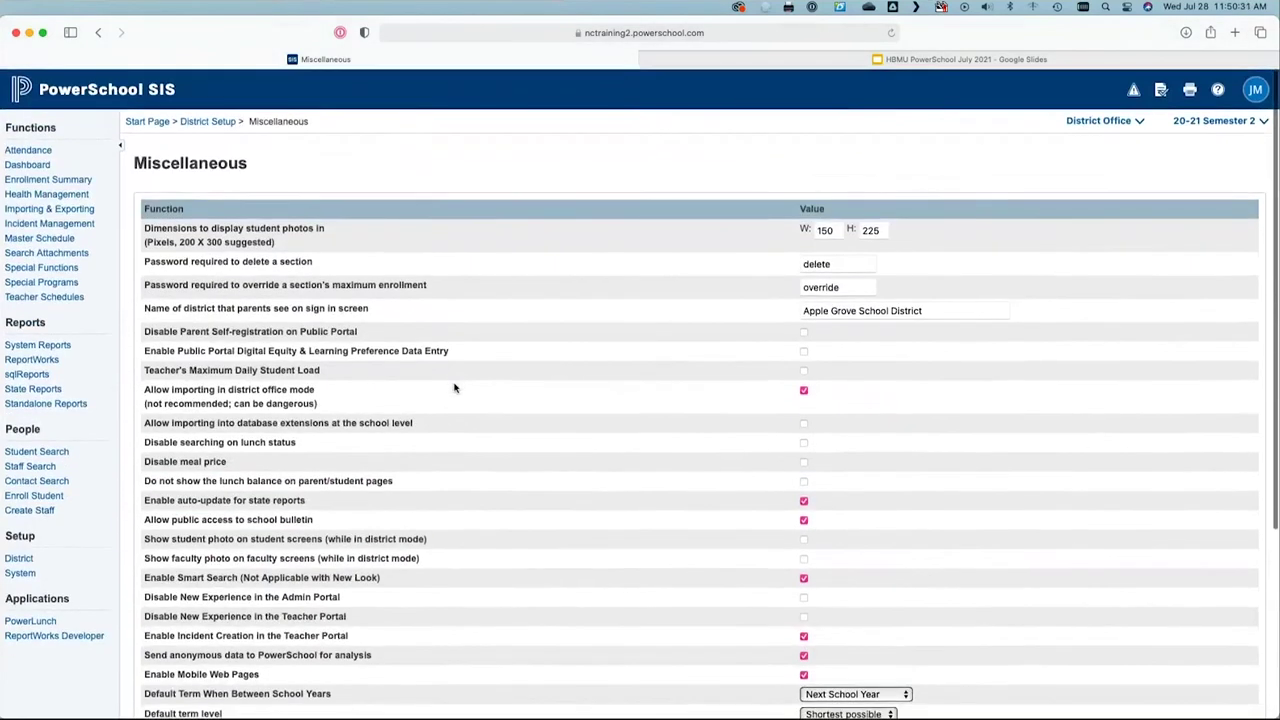
- Open Default Gradebook Settings under PowerTeacher Pro Settings in District Setup
{"action": "left_click", "coordinate": [26, 560]}
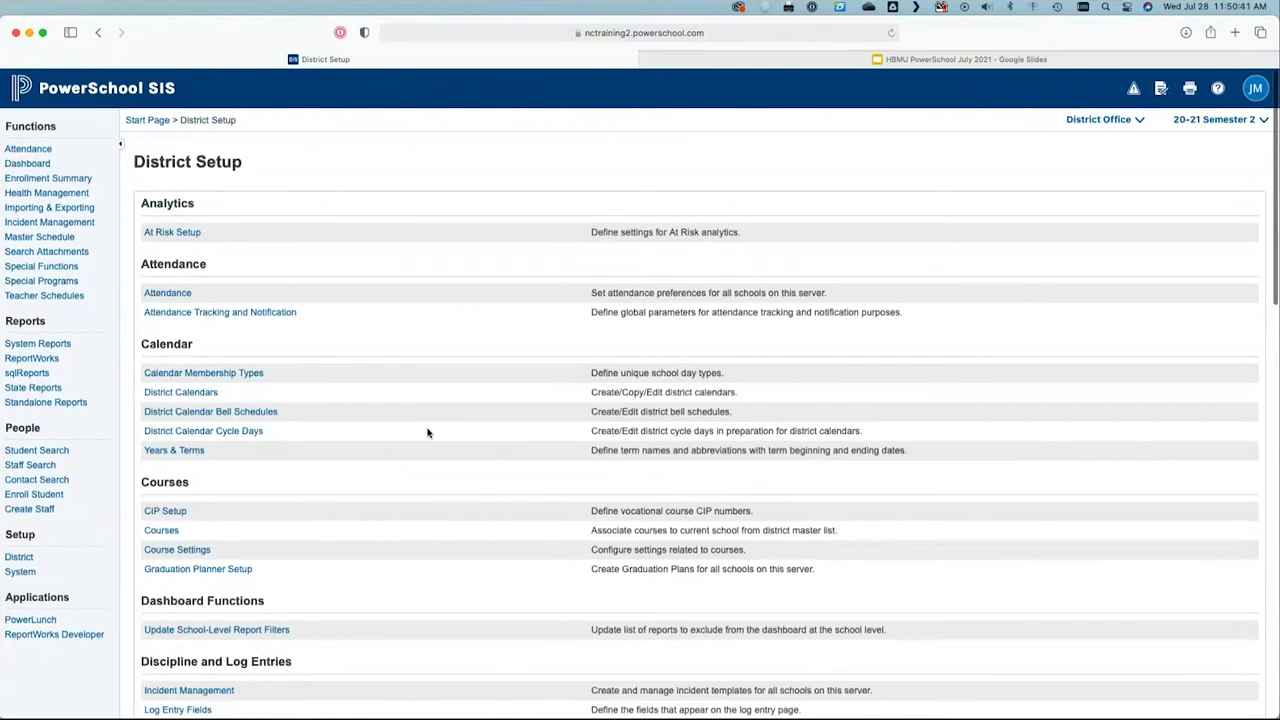
{"action": "scroll", "coordinate": [427, 432], "scroll_direction": "down", "scroll_amount": 10}
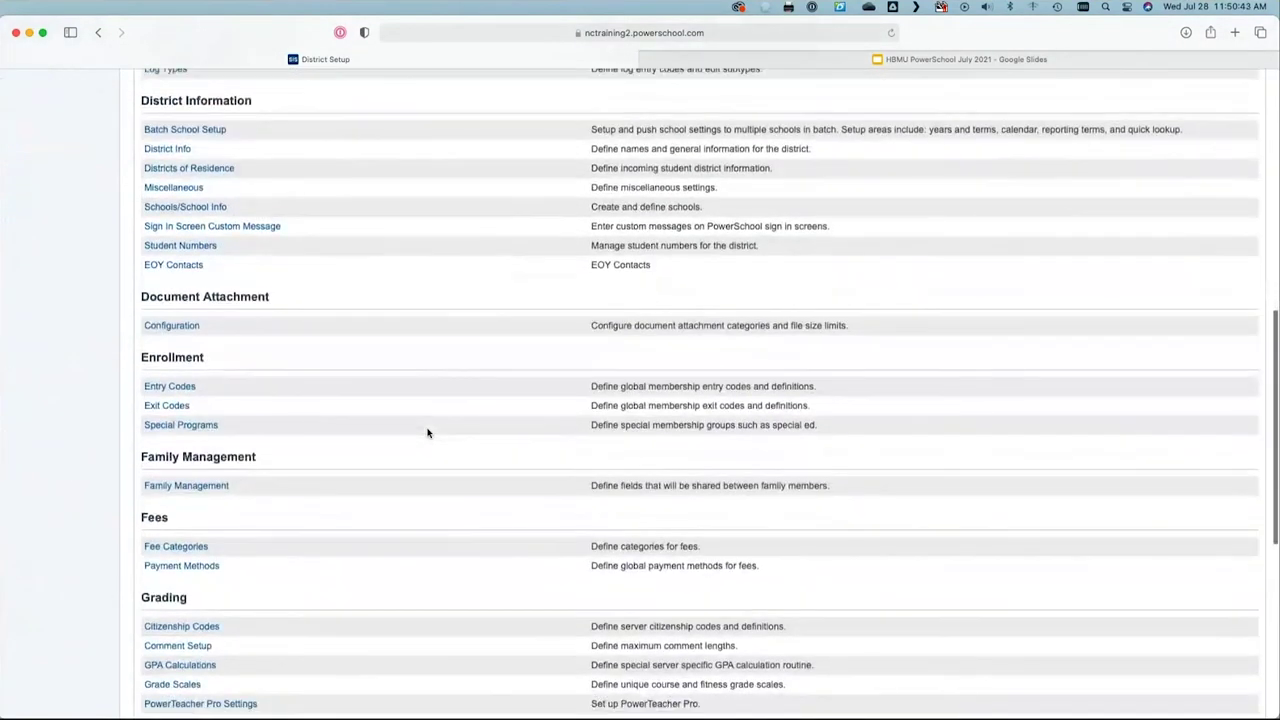
{"action": "scroll", "coordinate": [427, 432], "scroll_direction": "down", "scroll_amount": 3}
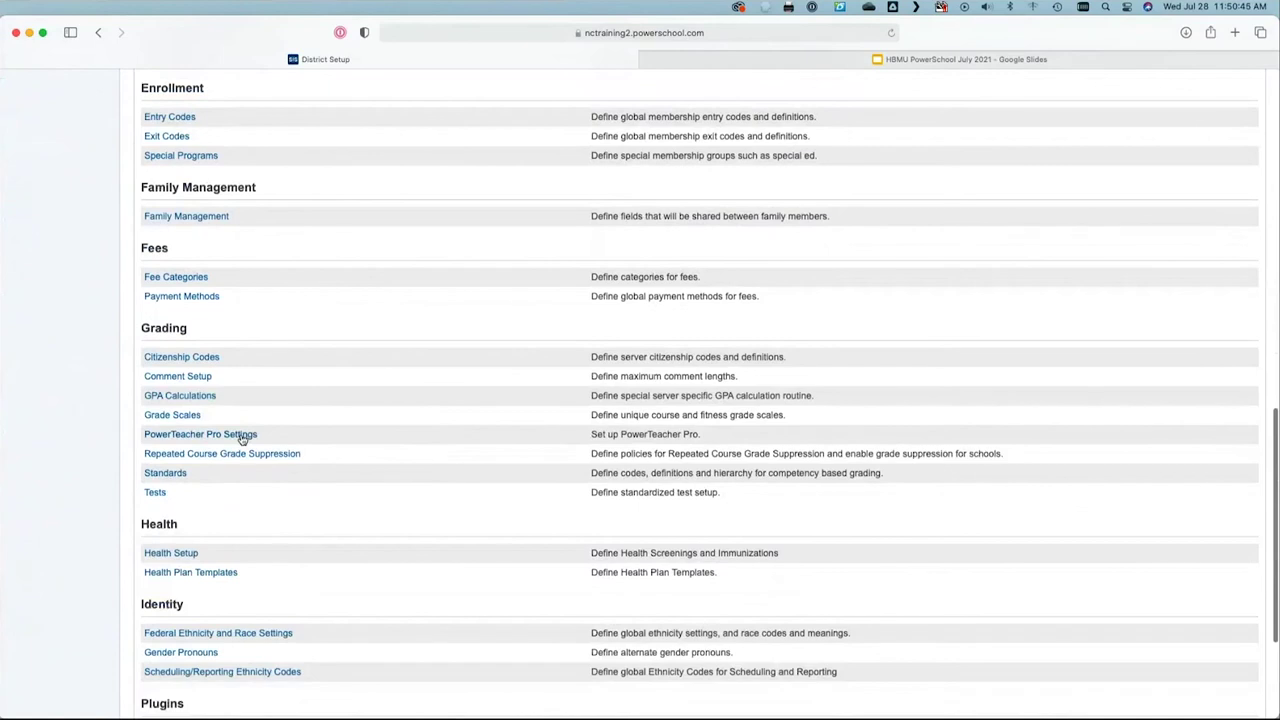
{"action": "left_click", "coordinate": [243, 436]}
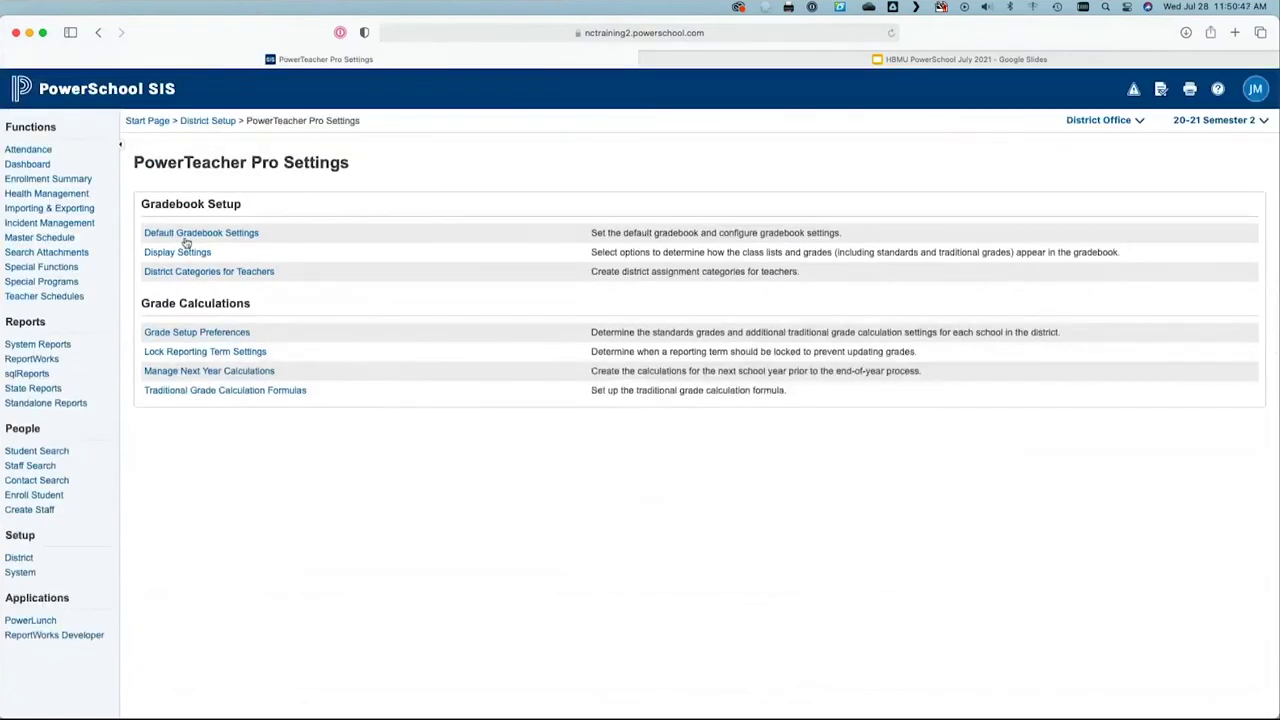
{"action": "left_click", "coordinate": [192, 236]}
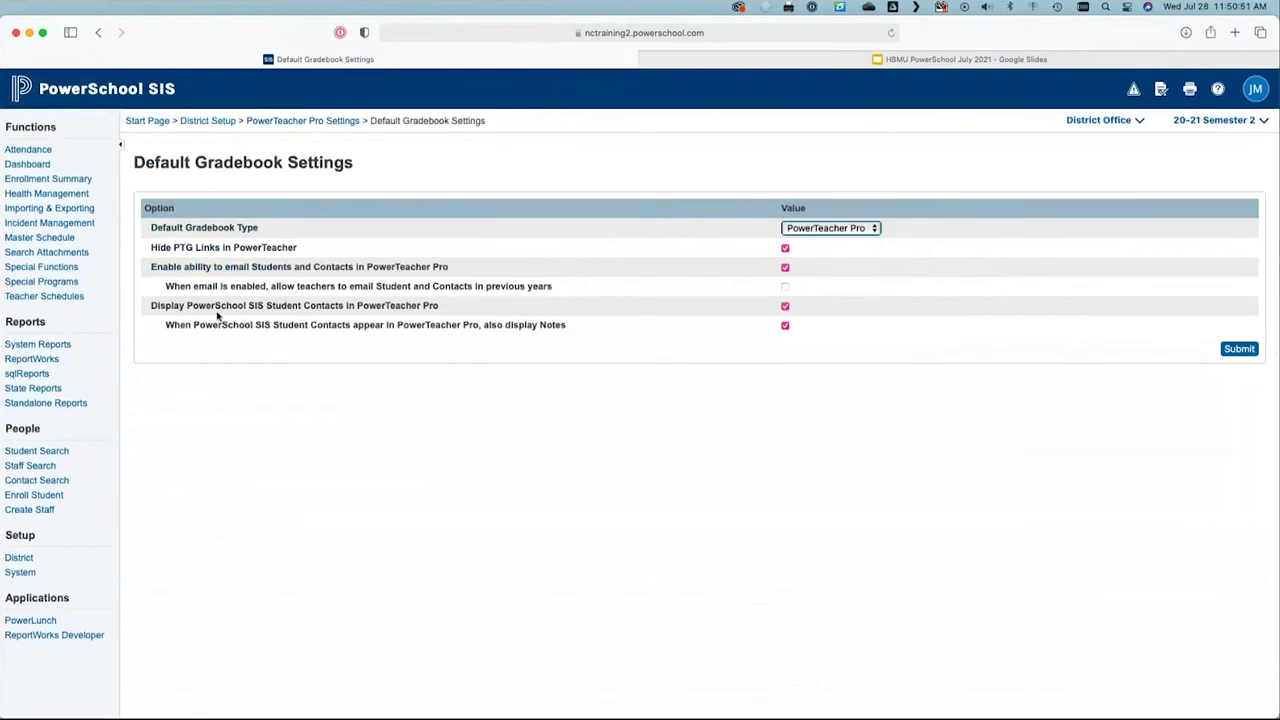
- Enable showing SIS student contacts, turn off previous-years emailing, and submit
{"action": "left_click_drag", "start_coordinate": [186, 306], "coordinate": [430, 307]}
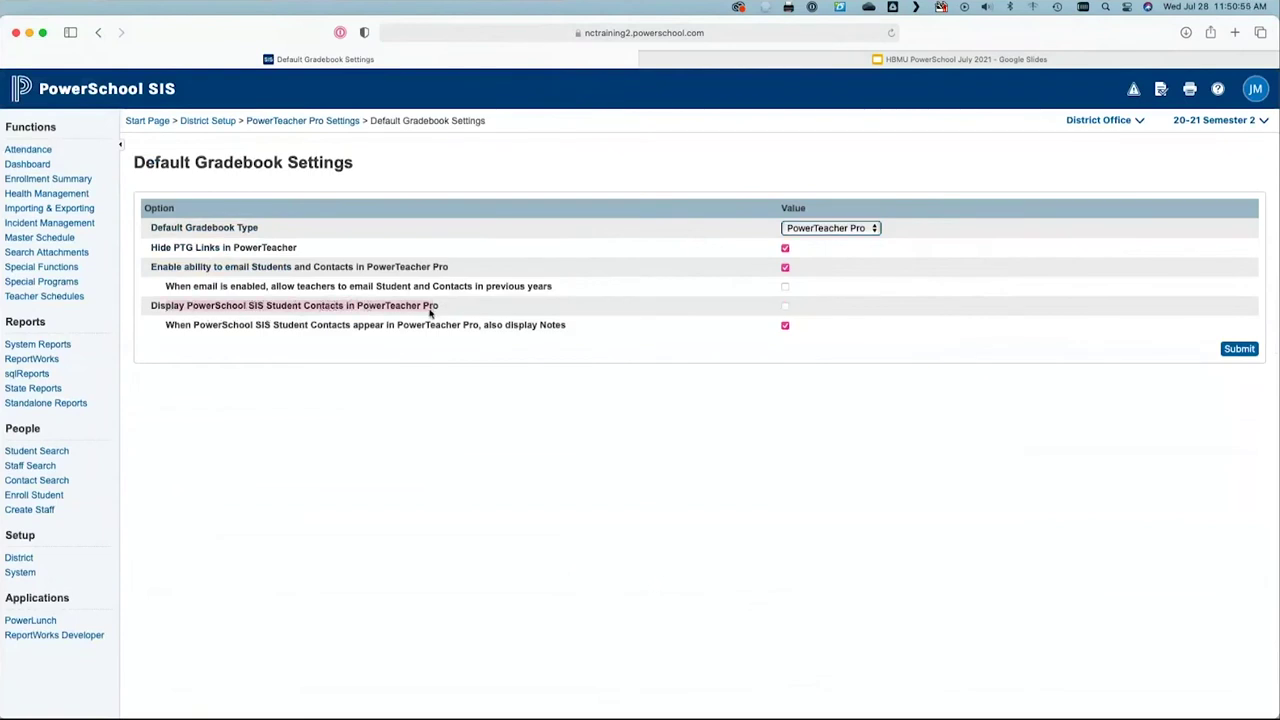
{"action": "left_click", "coordinate": [403, 328]}
{"action": "left_click", "coordinate": [285, 330]}
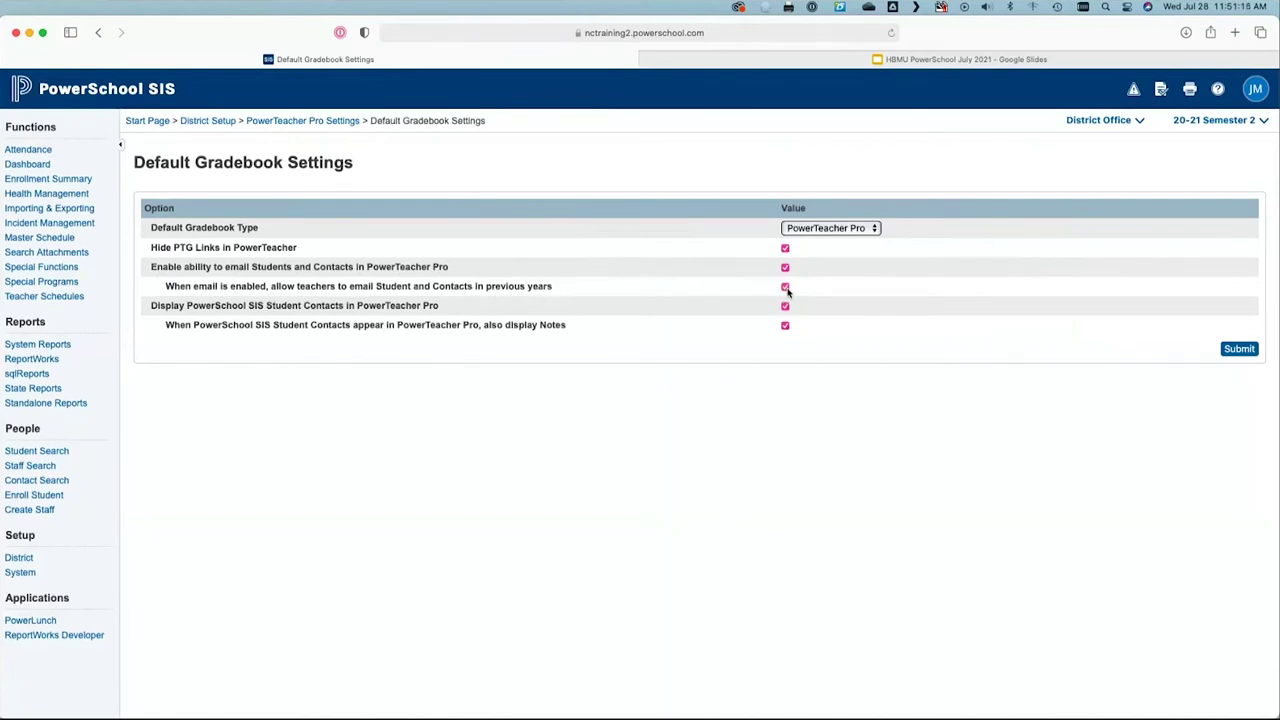
{"action": "left_click", "coordinate": [786, 288]}
{"action": "left_click", "coordinate": [1240, 350]}
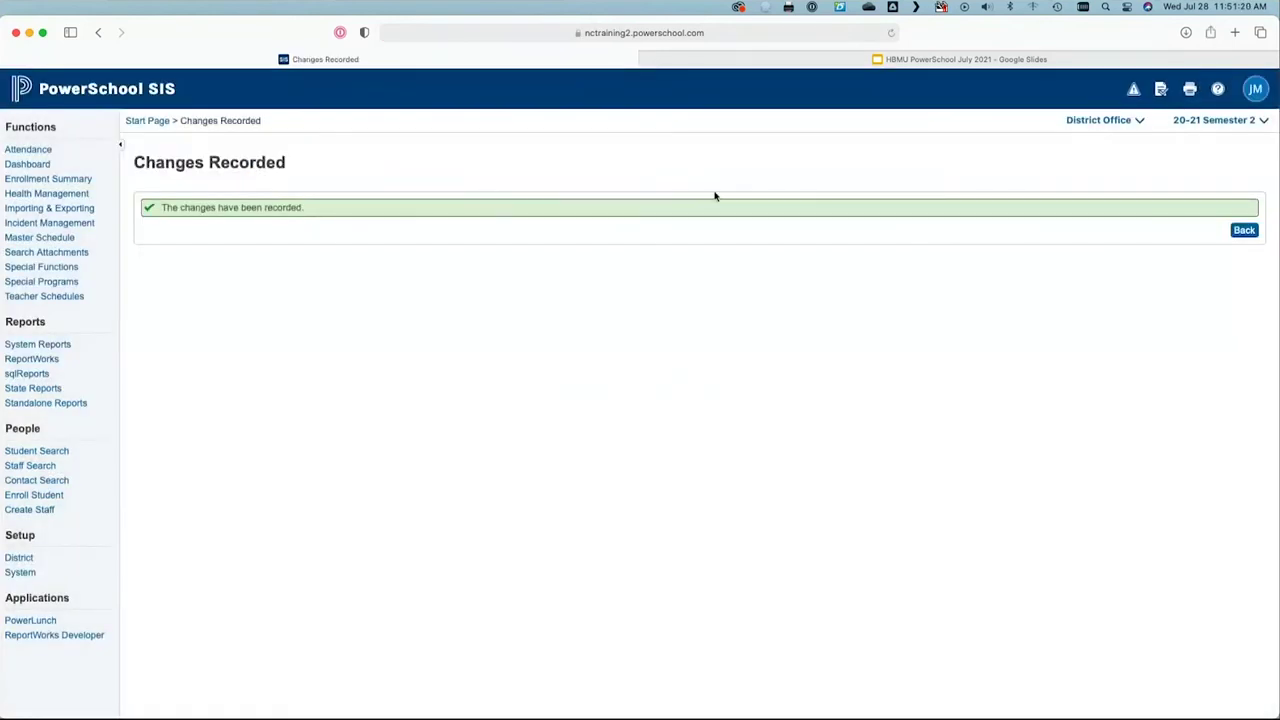
{"action": "left_click", "coordinate": [1242, 230]}
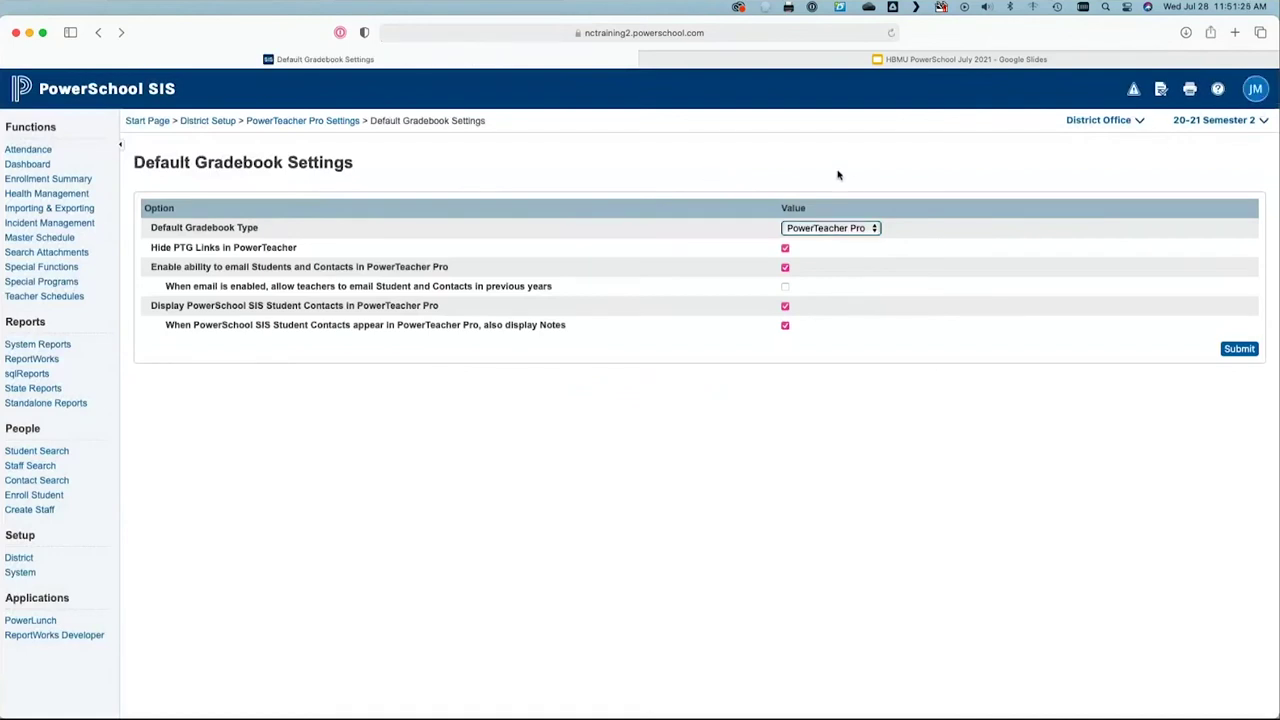
- Load nctraining2.powerschool.com/teachers in a new private browsing window
{"action": "key", "text": "super+shift+n"}
{"action": "type", "text": "nctrai"}
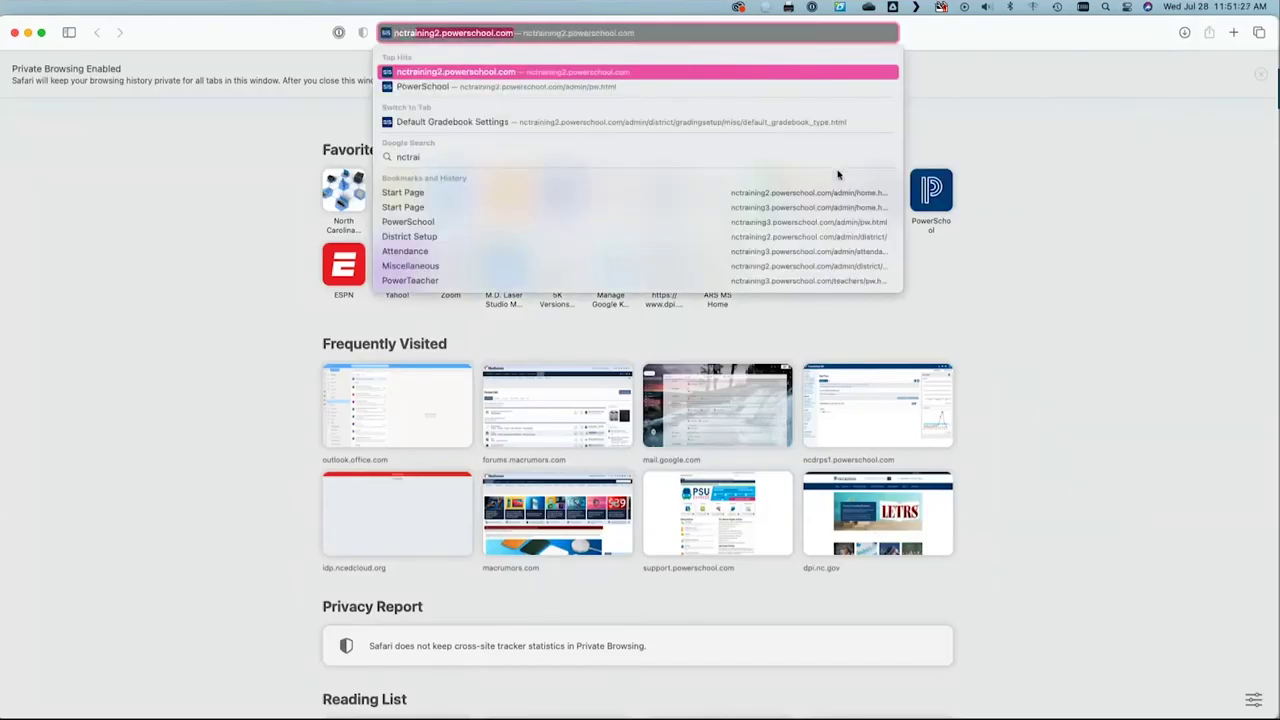
{"action": "type", "text": "ning2.powerschool.com/teachers"}
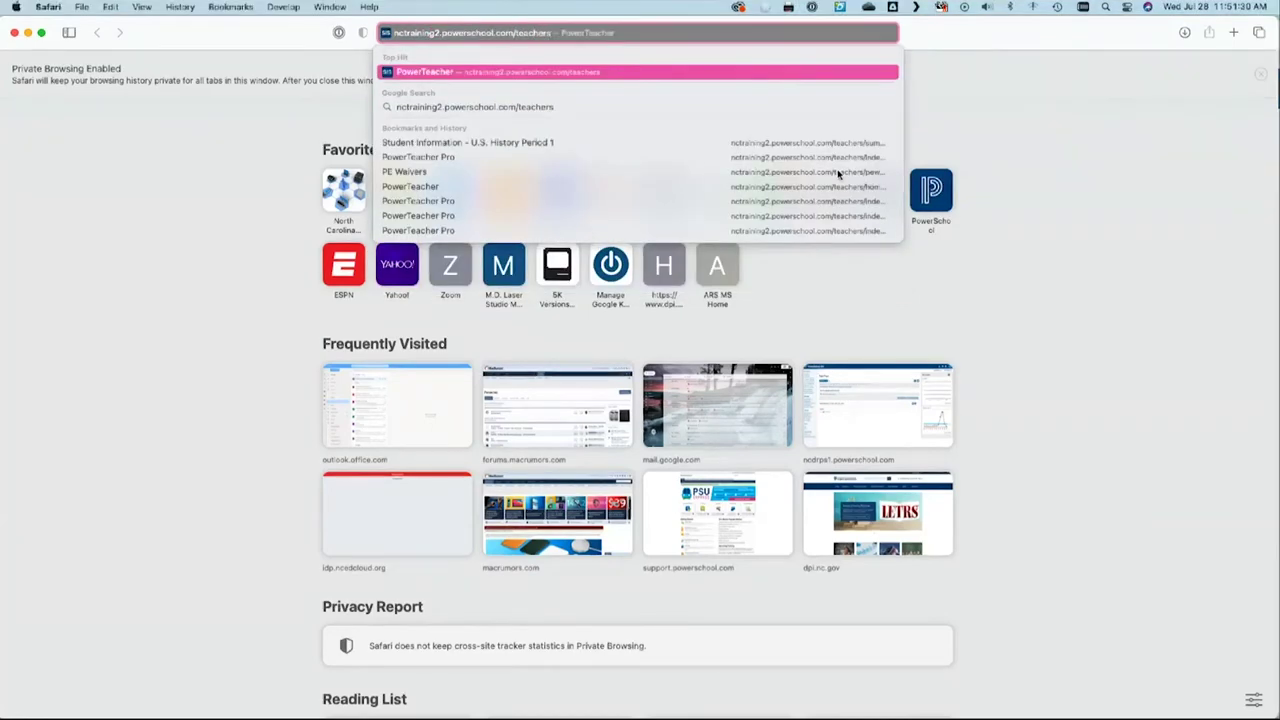
{"action": "key", "text": "Return"}
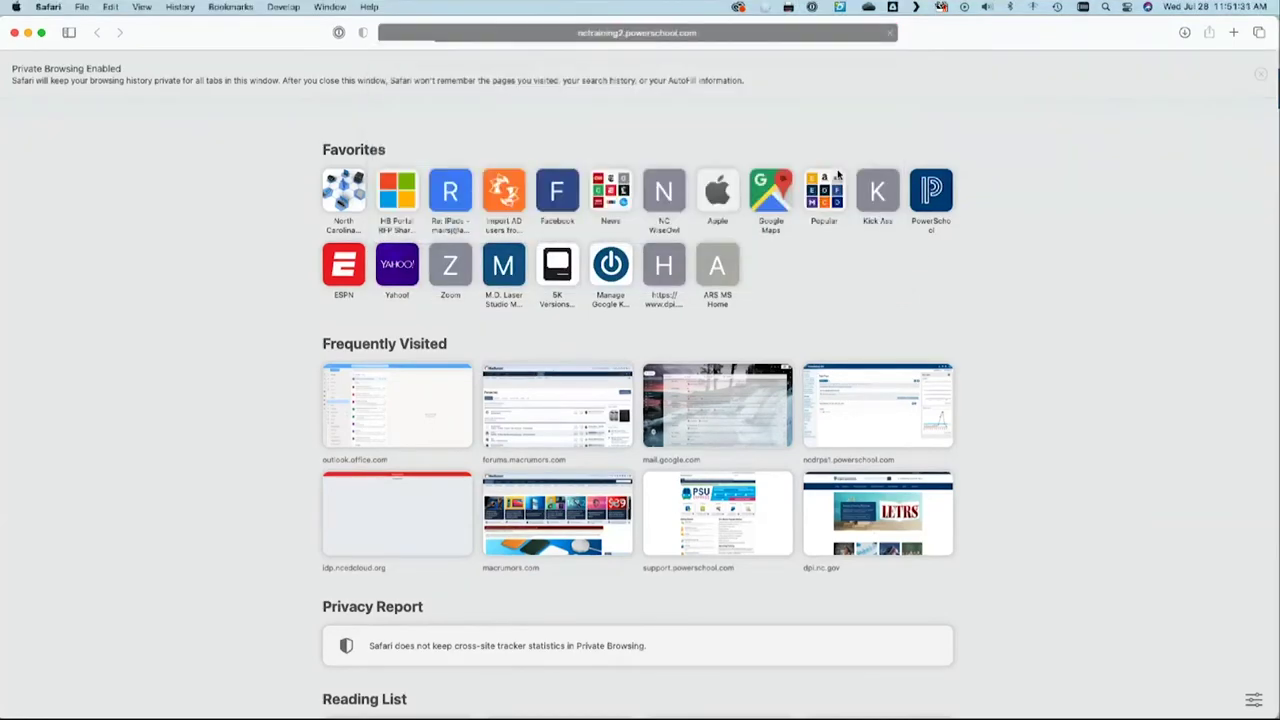
- Sign in to the teacher portal with the teacher's username and password
{"action": "type", "text": "Ad"}
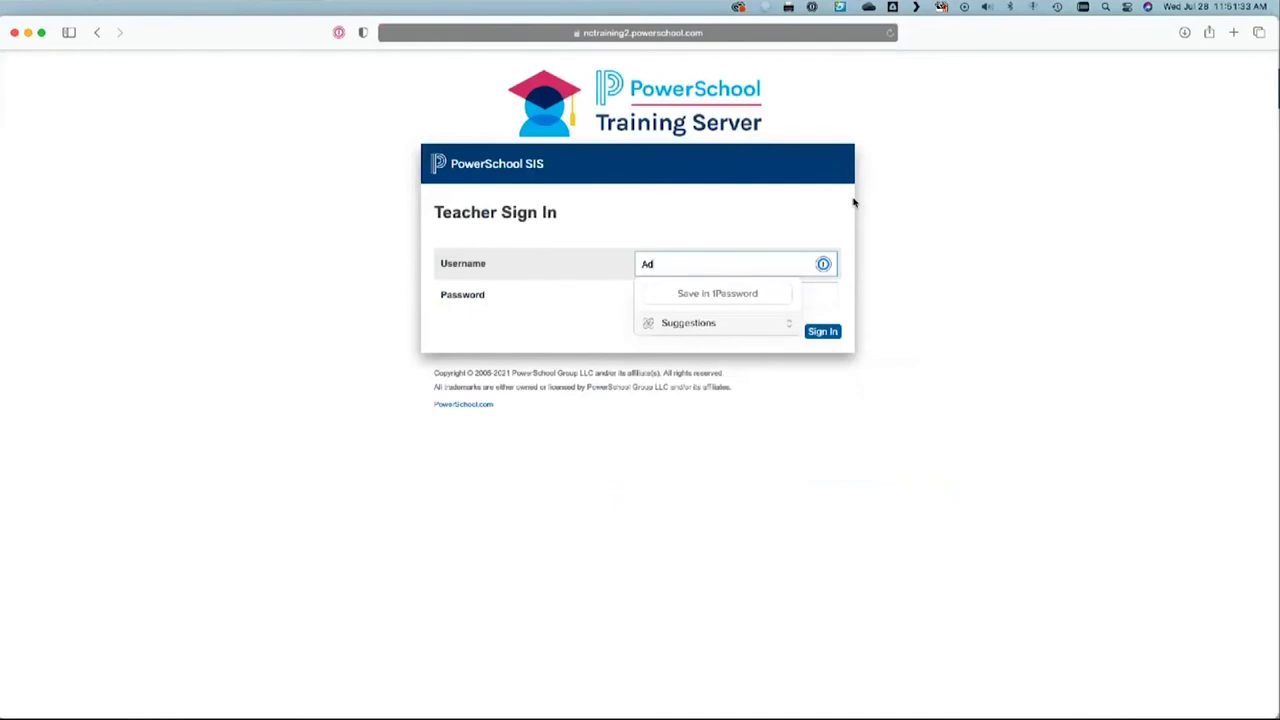
{"action": "type", "text": "ram1"}
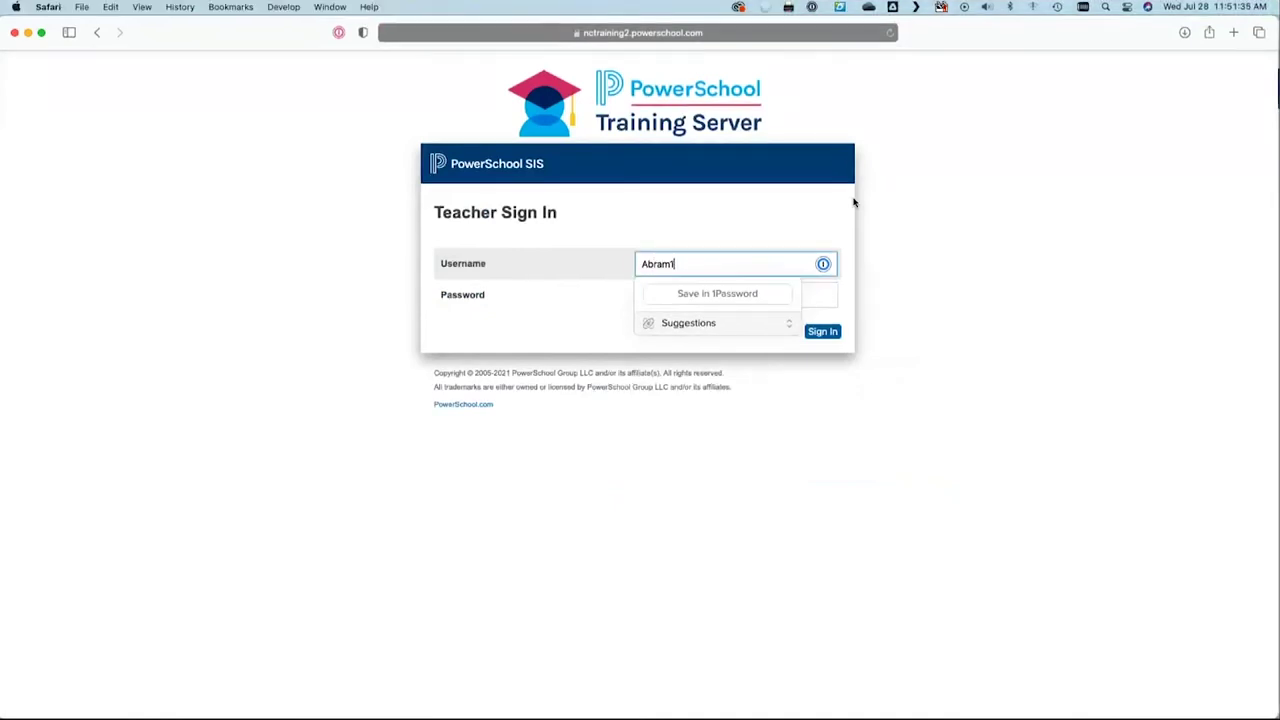
{"action": "key", "text": "Tab"}
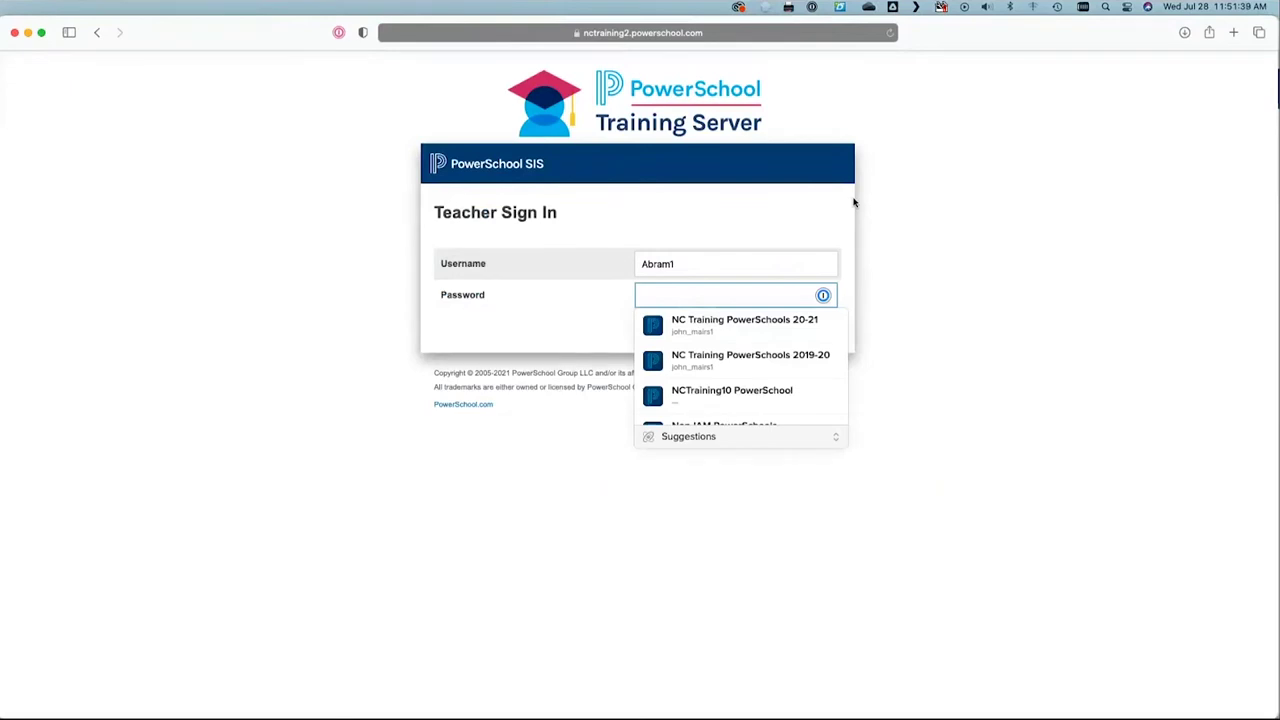
{"action": "type", "text": "********"}
{"action": "key", "text": "Return"}
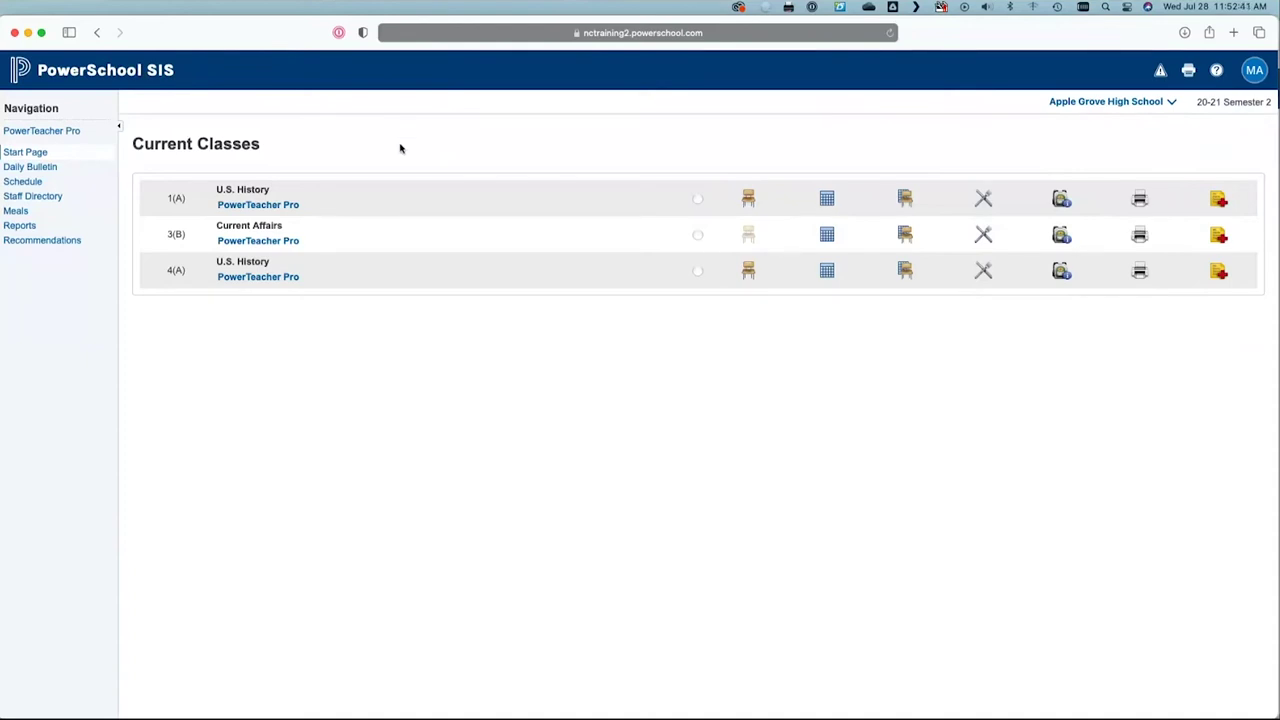
- Open student information for U.S. History 1(A) and choose the Submit Incident Entry screen
{"action": "left_click", "coordinate": [318, 213]}
{"action": "left_click_drag", "start_coordinate": [250, 147], "coordinate": [355, 148]}
{"action": "left_click", "coordinate": [355, 148]}
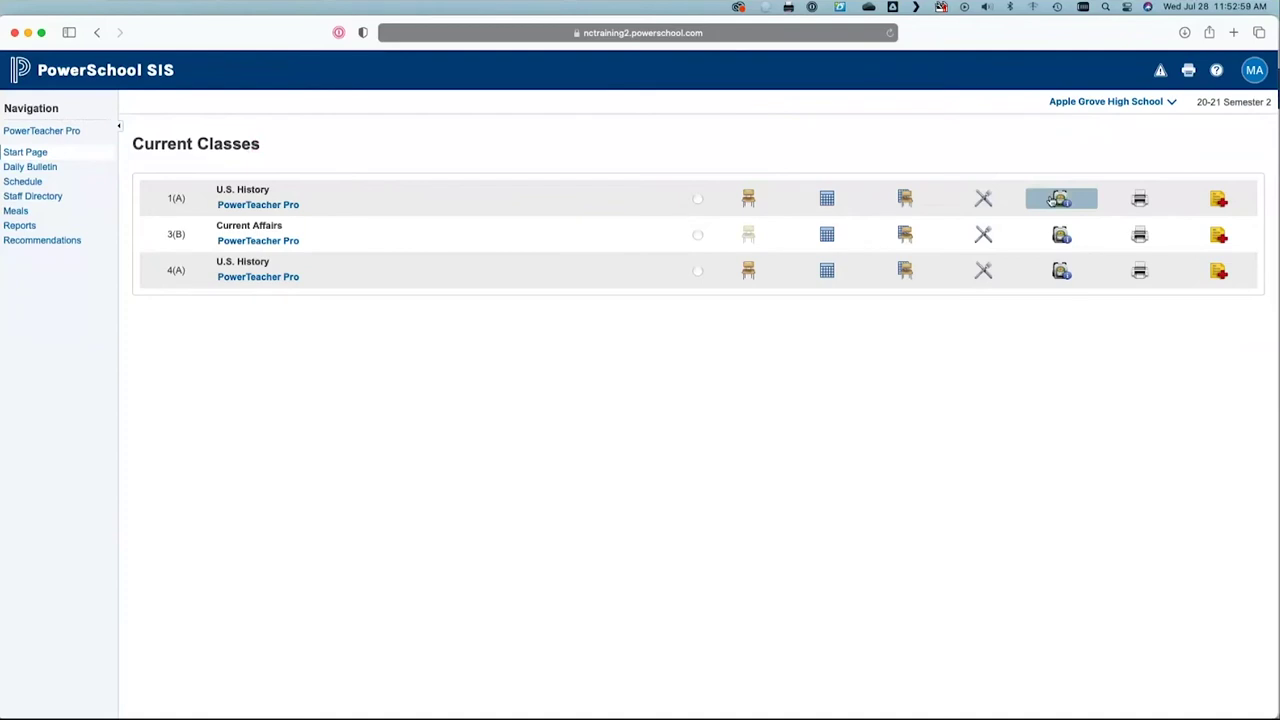
{"action": "left_click", "coordinate": [1058, 199]}
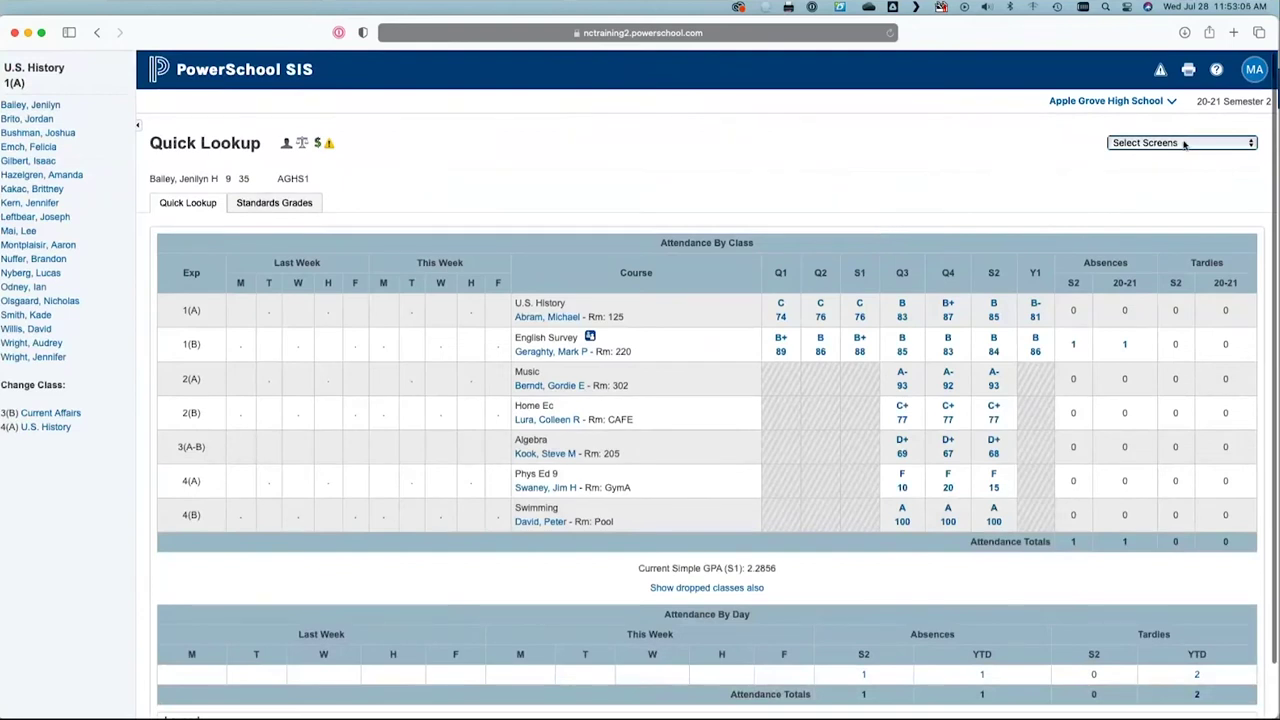
{"action": "left_click", "coordinate": [1184, 145]}
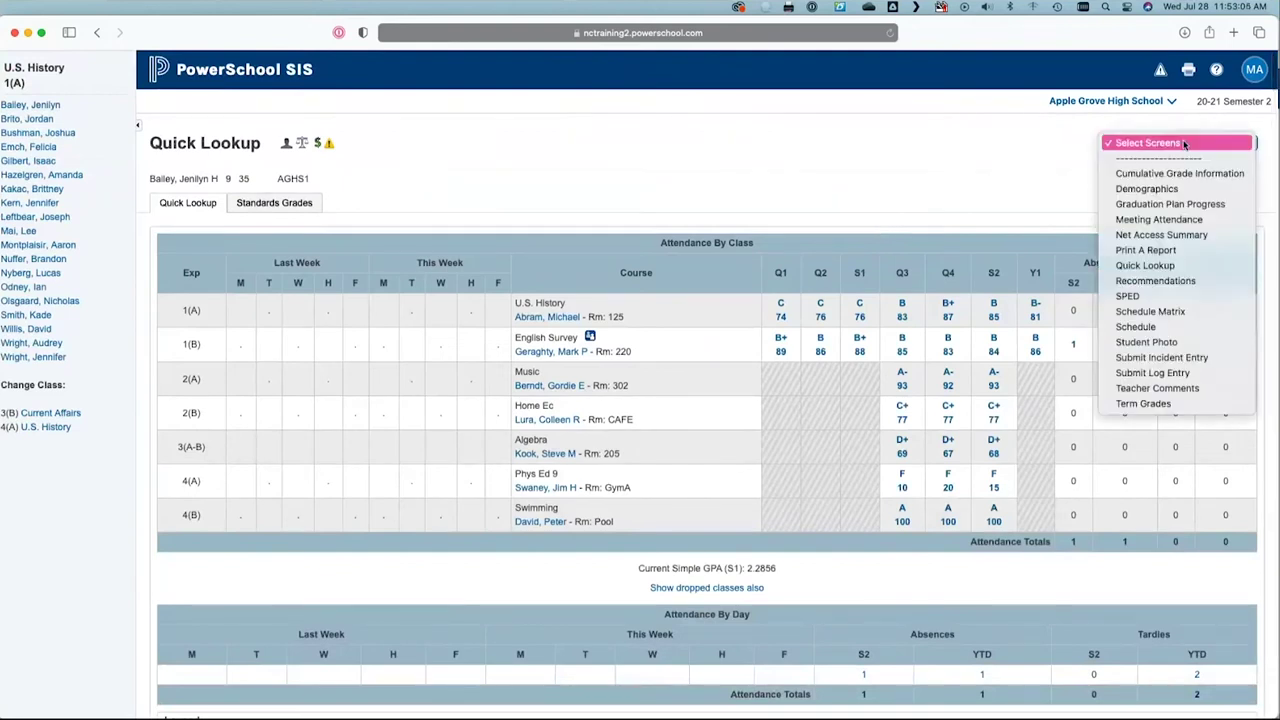
{"action": "left_click", "coordinate": [1216, 362]}
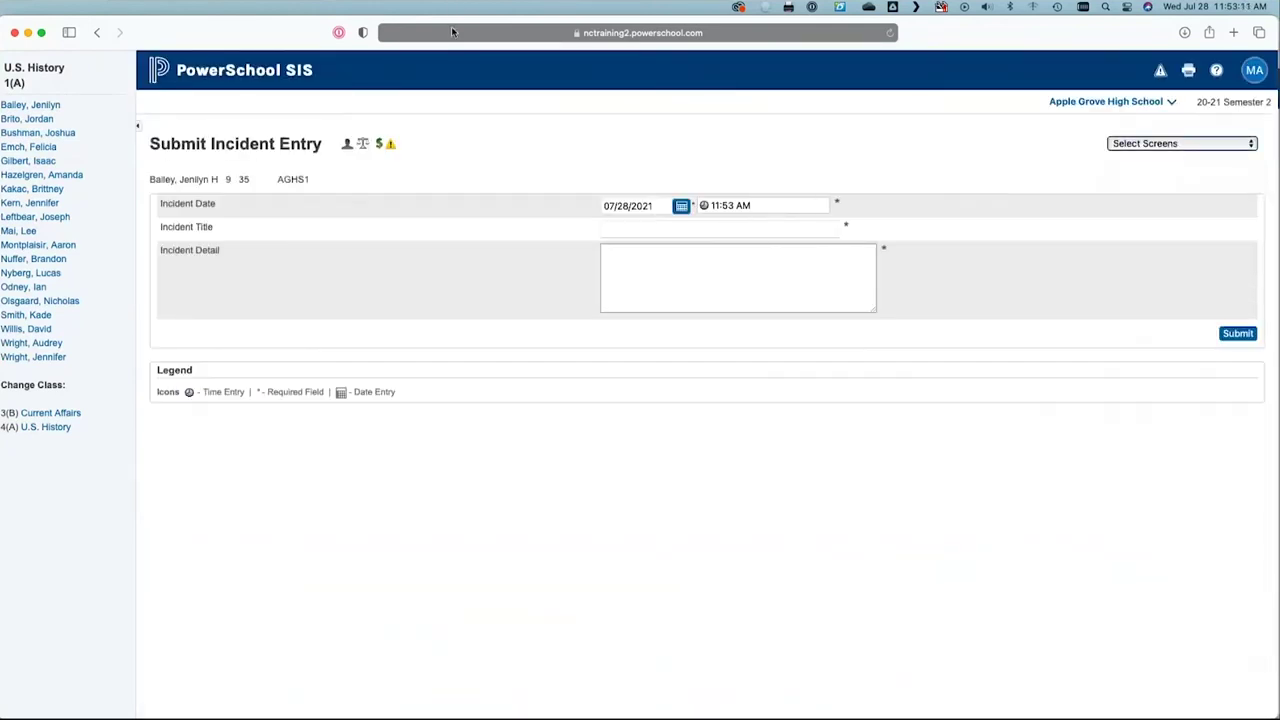
- Submit incident 'Vaping In Class' with detail 'Student was caught vaping under their desk in class.'
{"action": "left_click", "coordinate": [674, 231]}
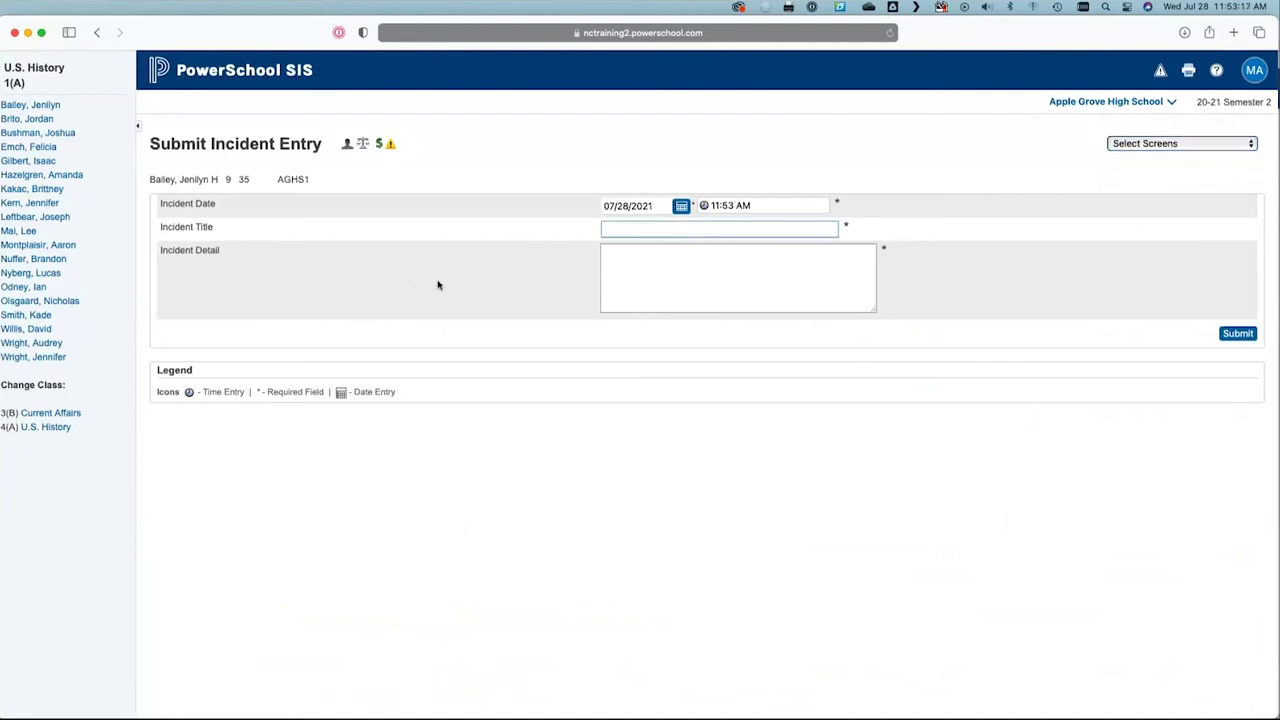
{"action": "type", "text": "Vaping In Class"}
{"action": "key", "text": "Tab"}
{"action": "type", "text": "Stu"}
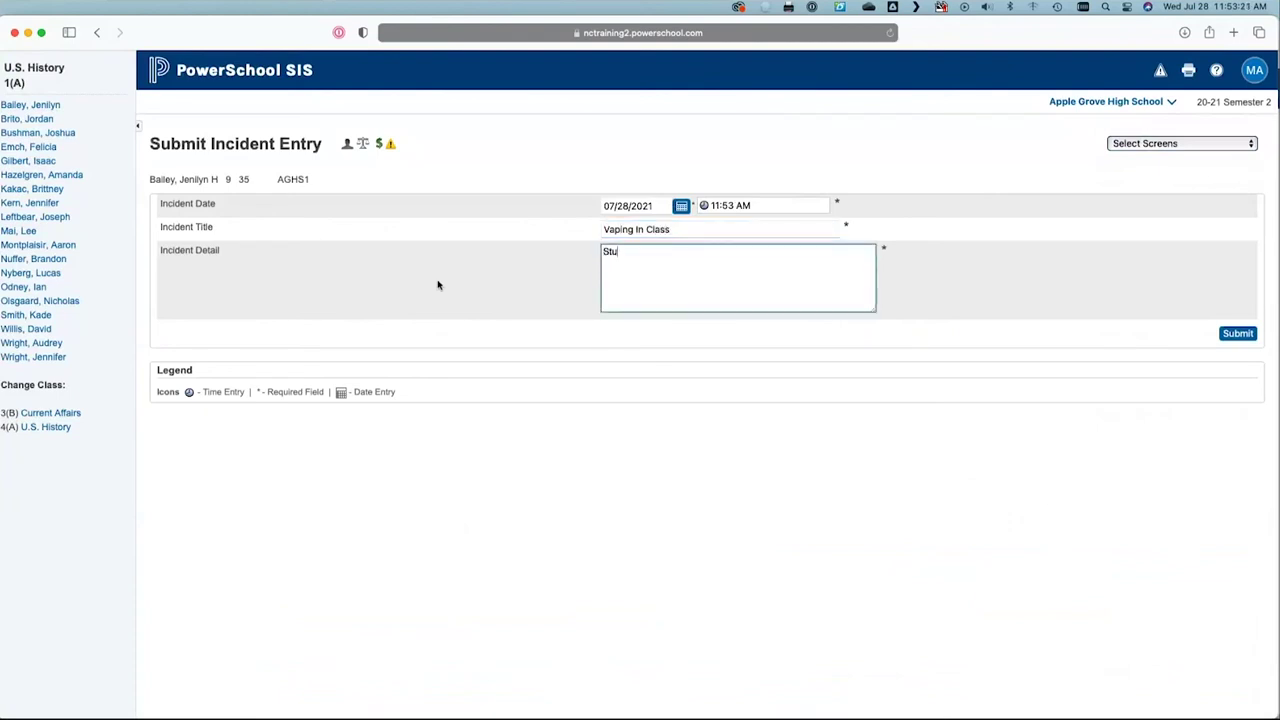
{"action": "type", "text": "dent was caught vaping under their desk in "}
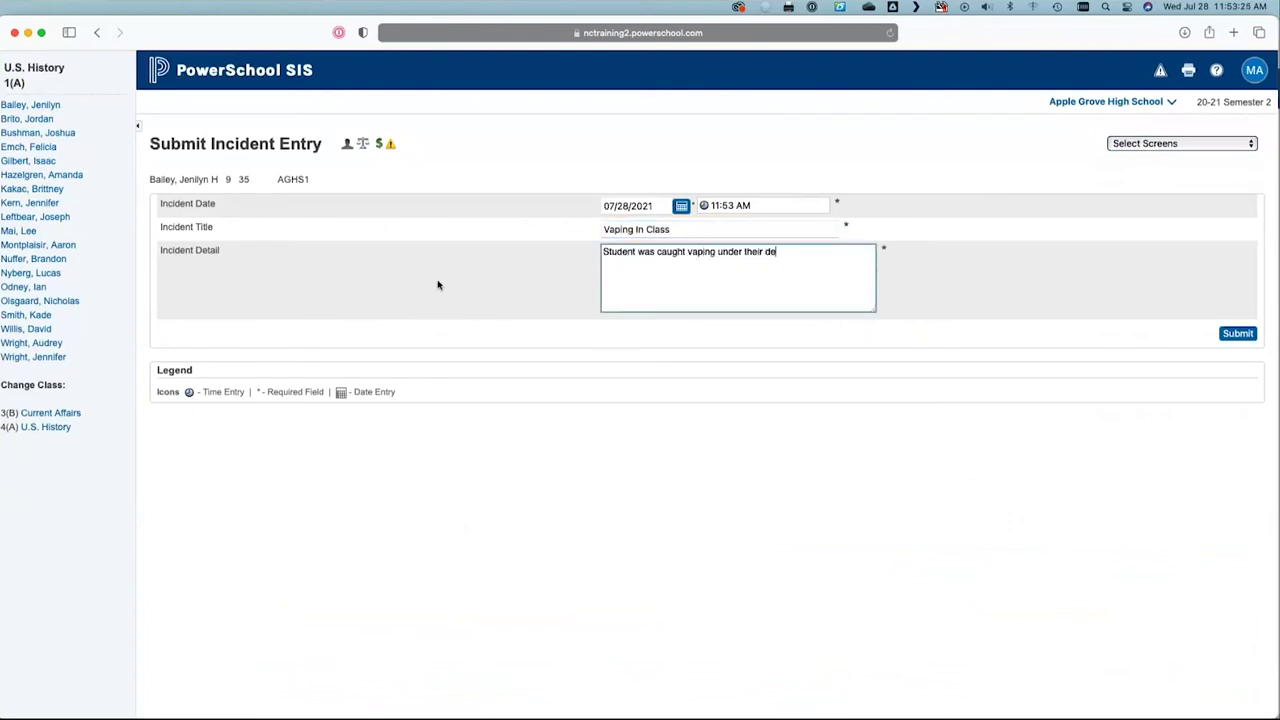
{"action": "type", "text": "class."}
{"action": "left_click", "coordinate": [1244, 335]}
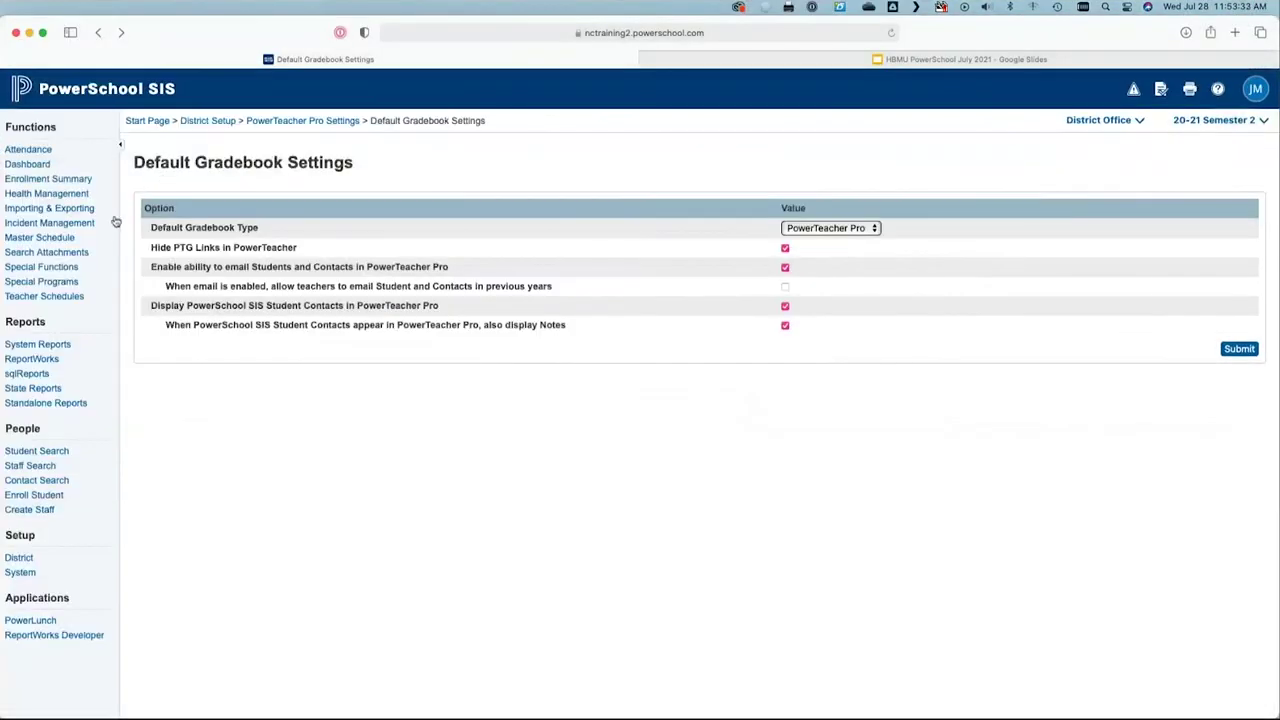
- Filter district incidents by Incident Type to Teacher Referral and open incident 1615, Vaping In Class
{"action": "left_click", "coordinate": [70, 226]}
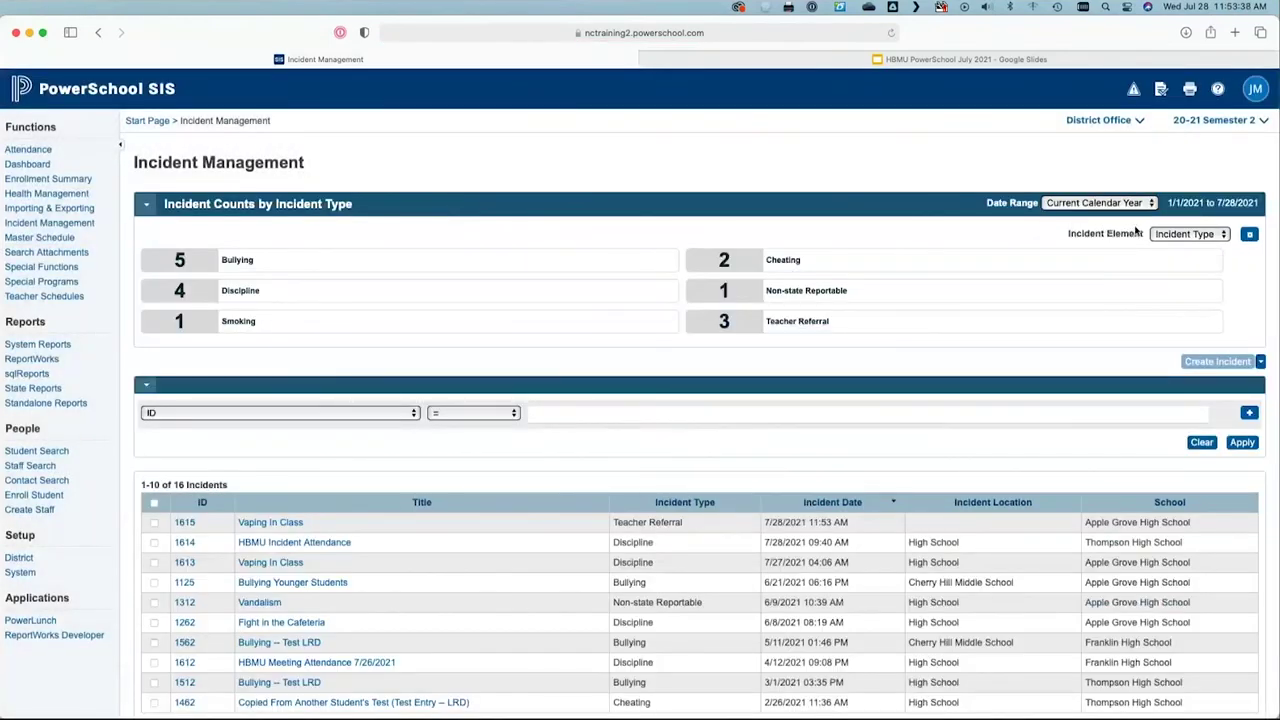
{"action": "left_click", "coordinate": [1165, 238]}
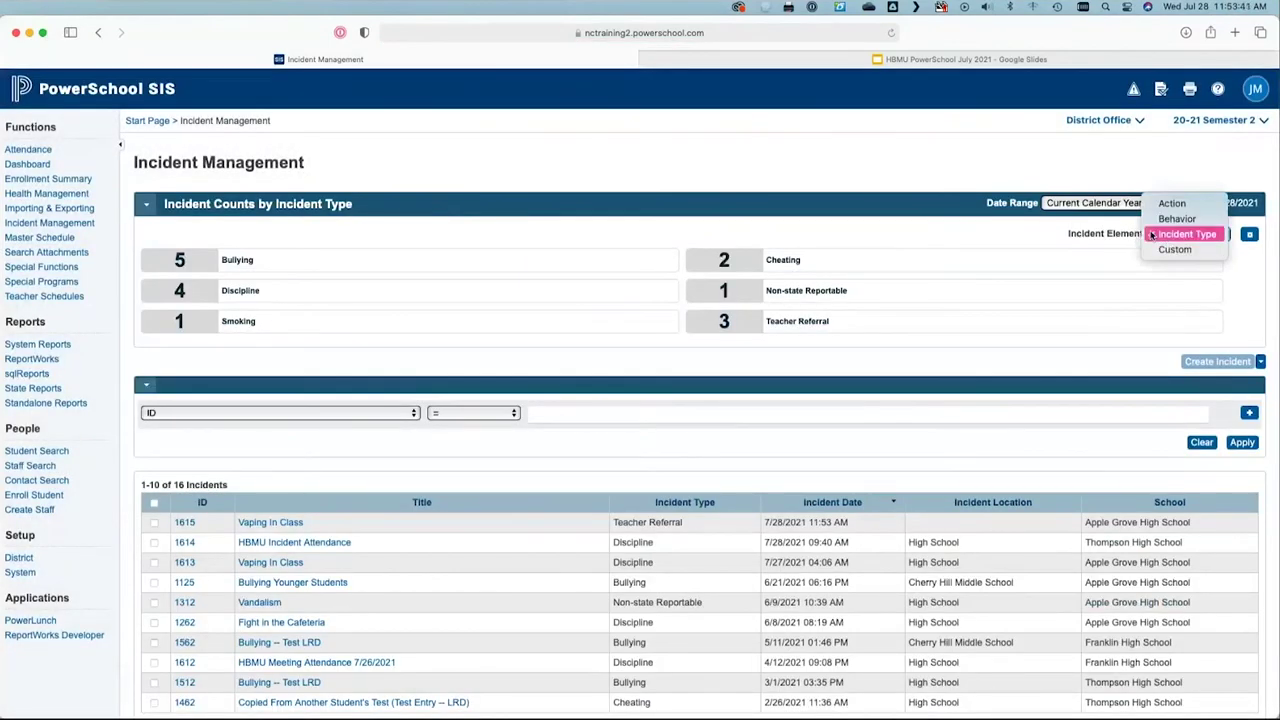
{"action": "left_click", "coordinate": [1168, 236]}
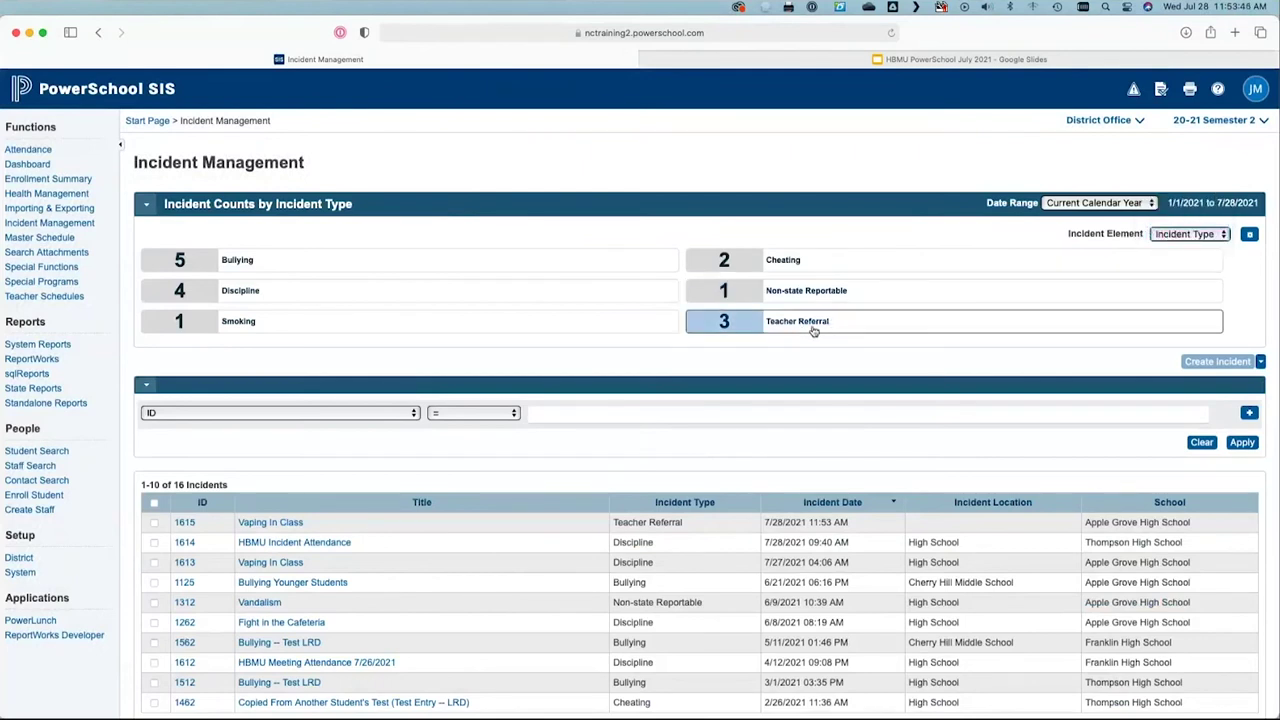
{"action": "left_click", "coordinate": [814, 332]}
{"action": "scroll", "coordinate": [550, 430], "scroll_direction": "down", "scroll_amount": 1}
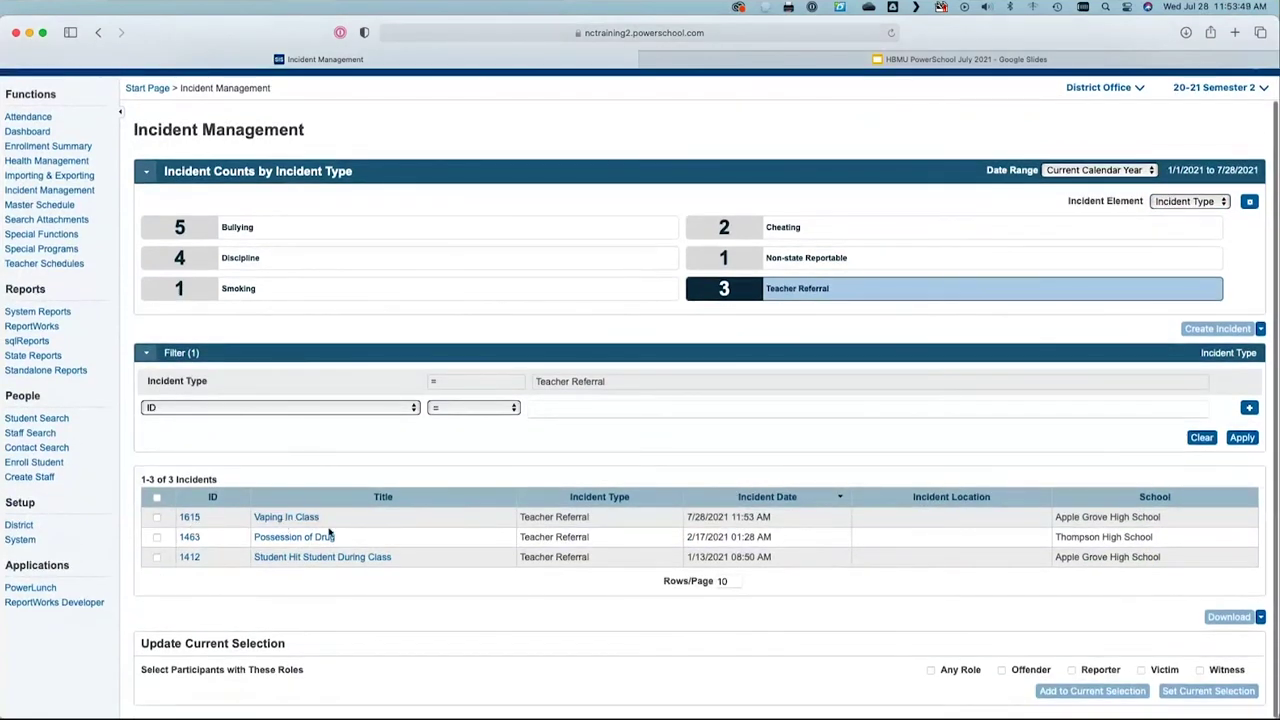
{"action": "left_click", "coordinate": [192, 519]}
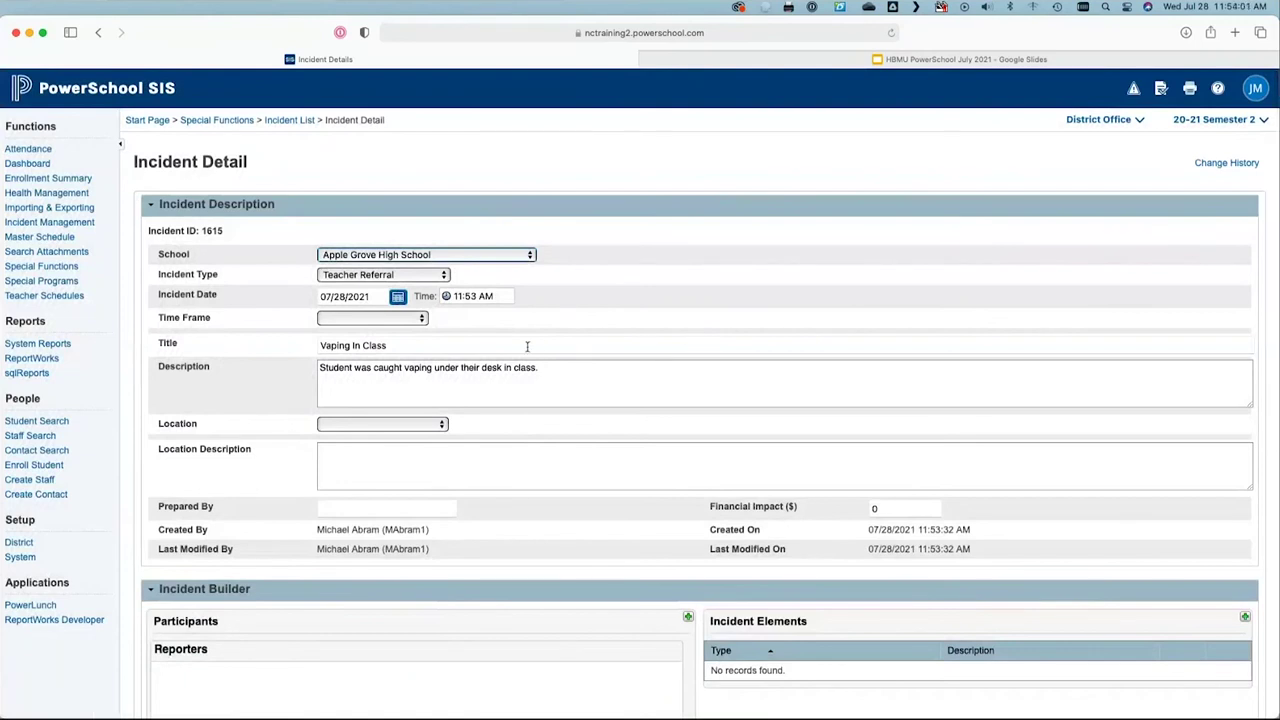
- Change the incident type to Discipline and review the incident details
{"action": "left_click", "coordinate": [416, 280]}
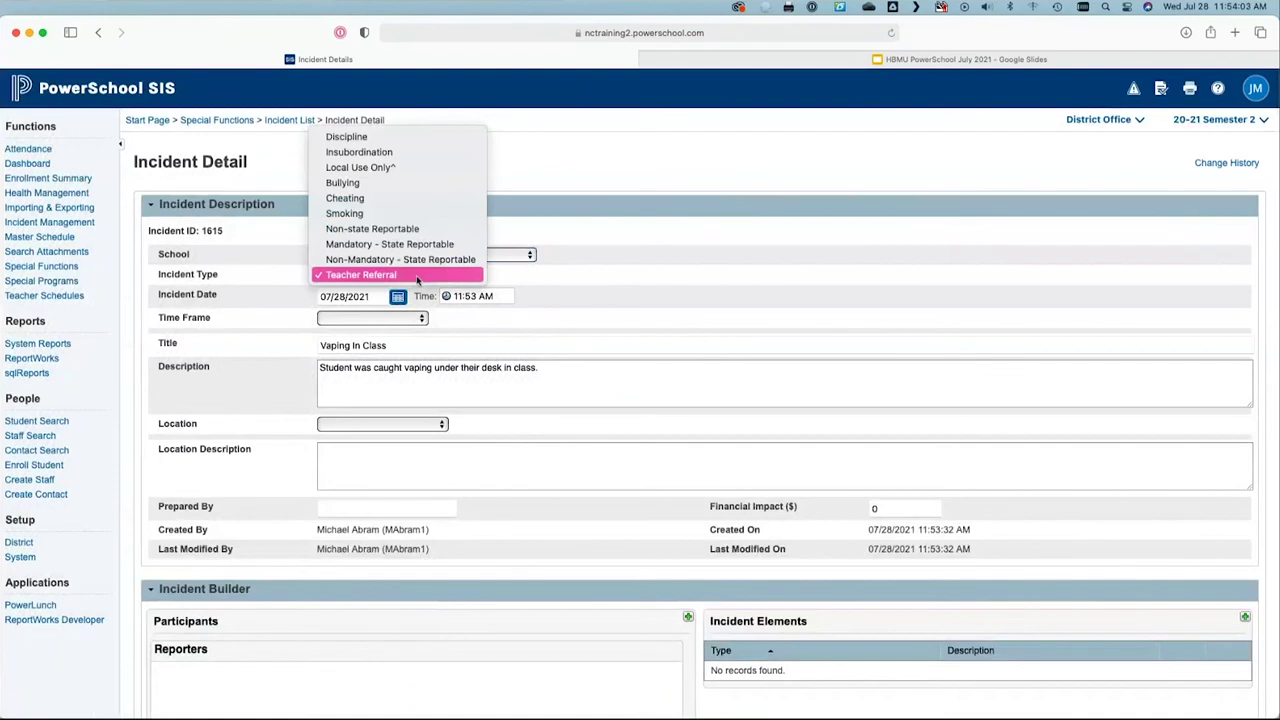
{"action": "left_click", "coordinate": [428, 141]}
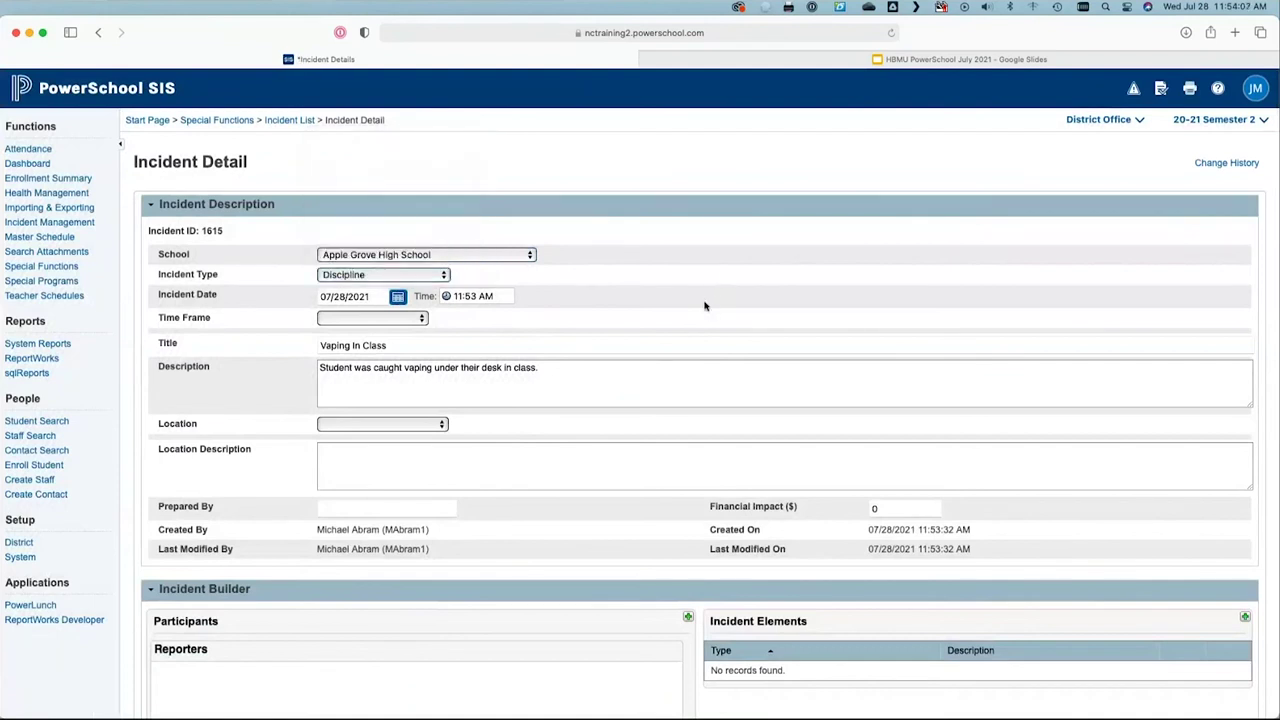
{"action": "scroll", "coordinate": [717, 330], "scroll_direction": "down", "scroll_amount": 5}
{"action": "scroll", "coordinate": [829, 429], "scroll_direction": "down", "scroll_amount": 2}
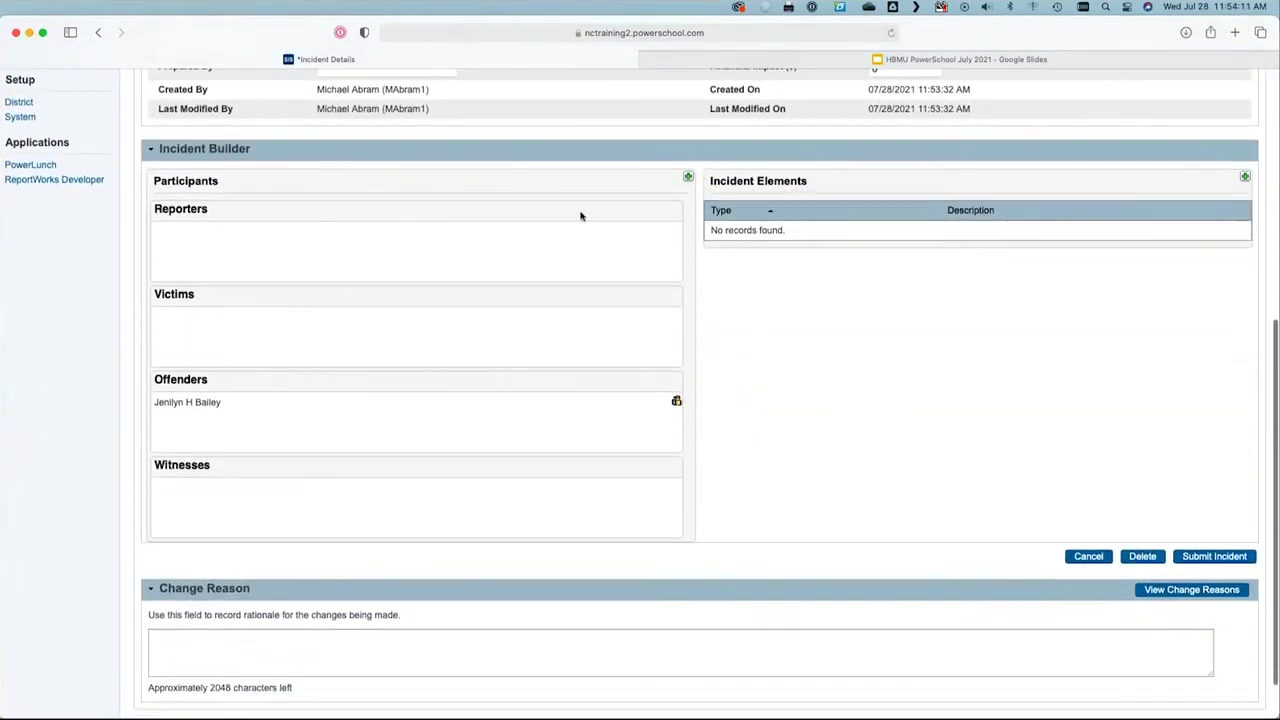
{"action": "scroll", "coordinate": [920, 440], "scroll_direction": "up", "scroll_amount": 6}
{"action": "scroll", "coordinate": [921, 440], "scroll_direction": "up", "scroll_amount": 1}
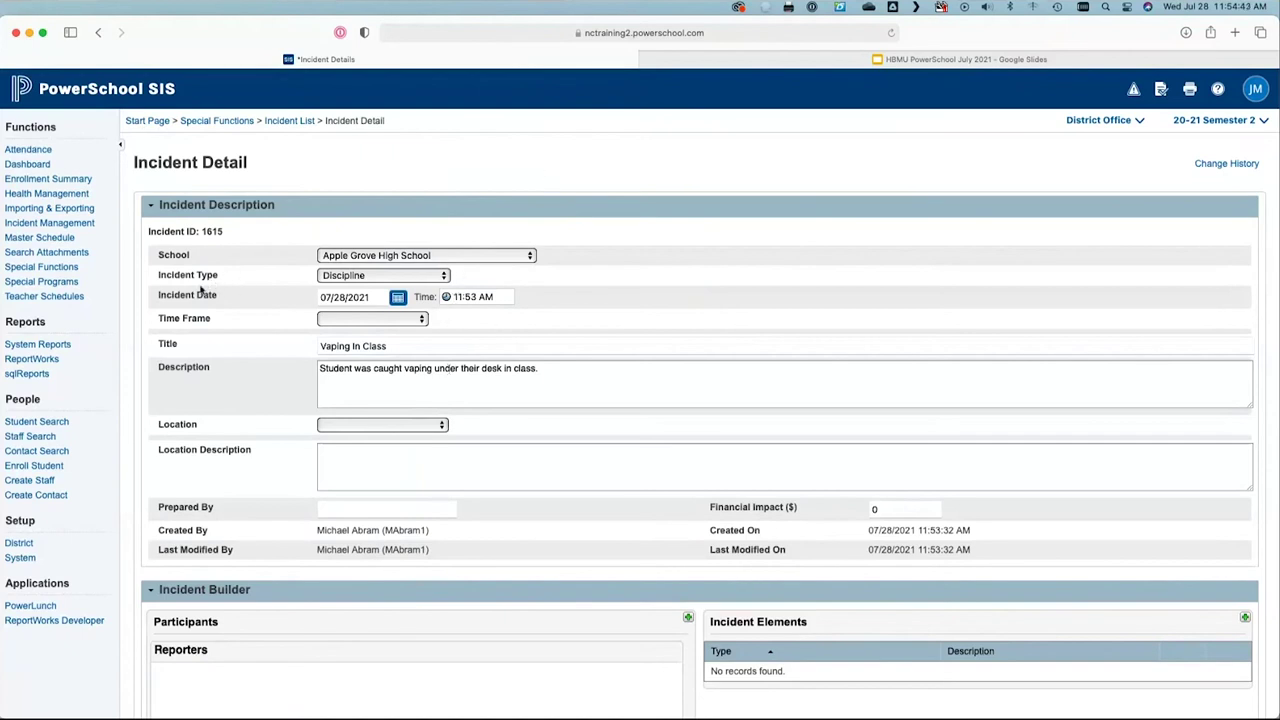
- Go back to the Start Page, leaving the incident page without saving
{"action": "scroll", "coordinate": [318, 578], "scroll_direction": "down", "scroll_amount": 2}
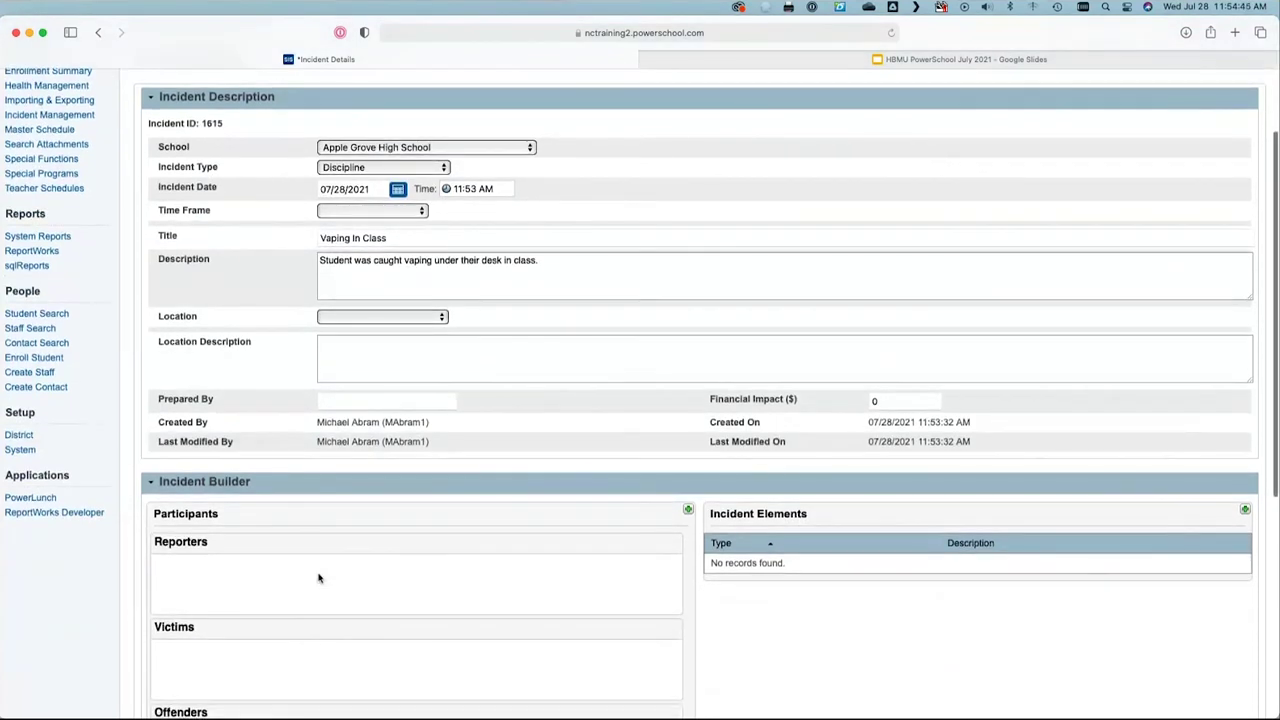
{"action": "scroll", "coordinate": [317, 575], "scroll_direction": "up", "scroll_amount": 2}
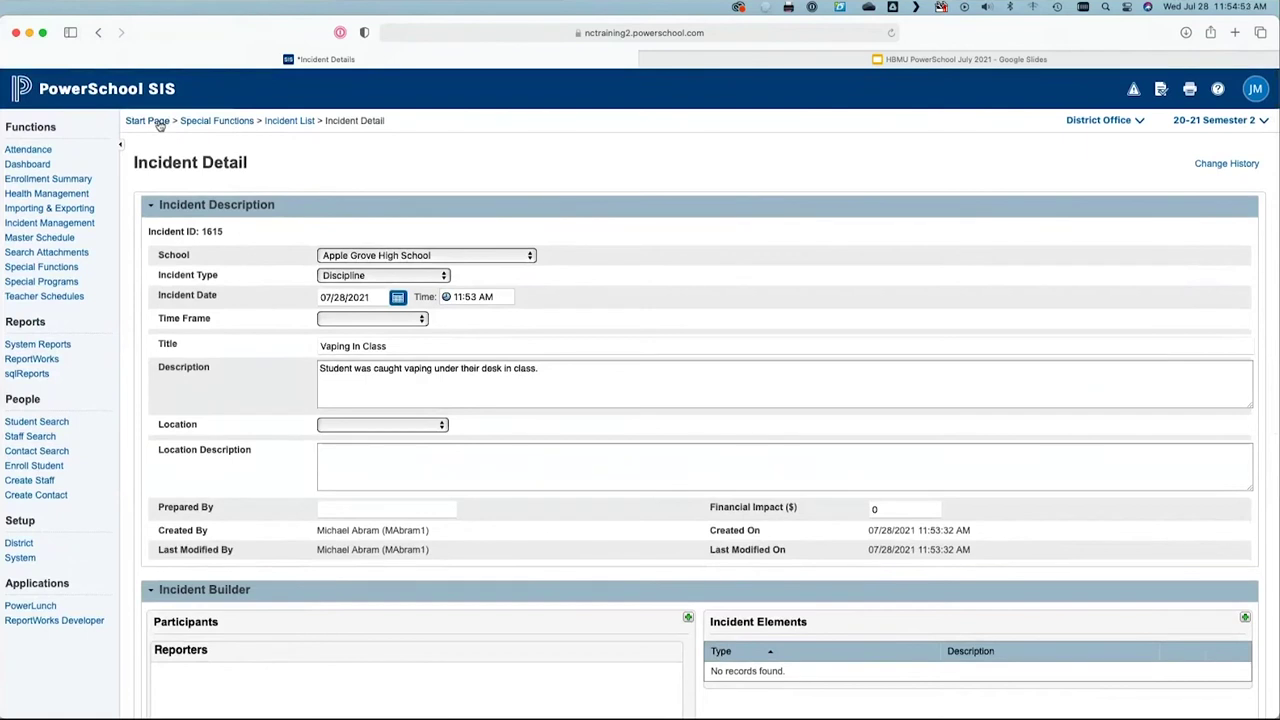
{"action": "left_click", "coordinate": [158, 122]}
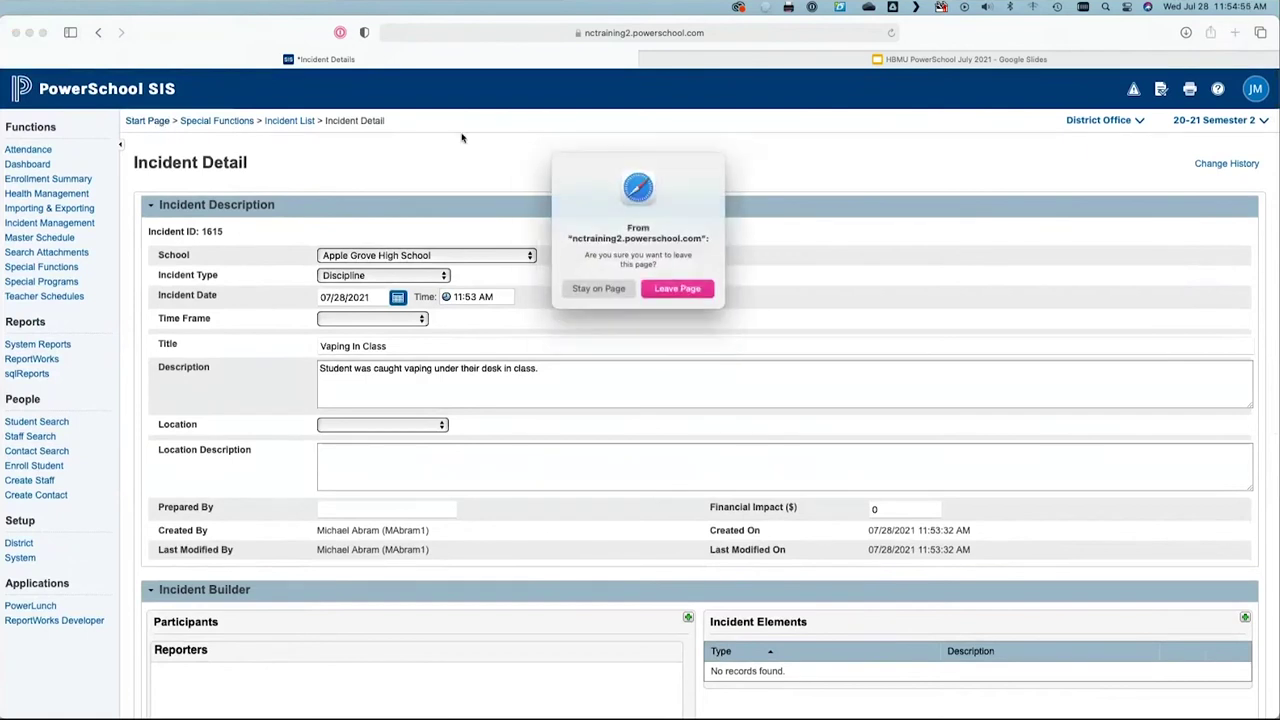
{"action": "left_click", "coordinate": [675, 332]}
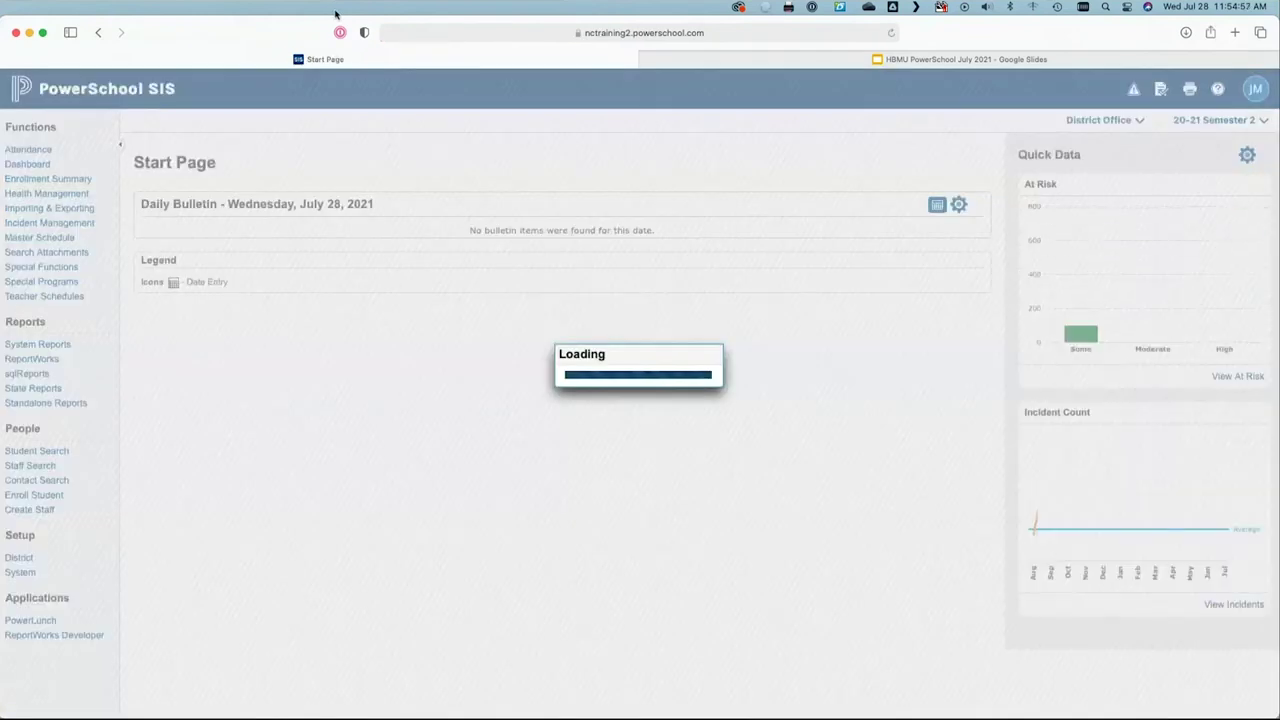
- Switch to the Submit Incident Entry window and reload a fresh Submit Incident Entry form
{"action": "left_click", "coordinate": [335, 10]}
{"action": "left_click", "coordinate": [400, 294]}
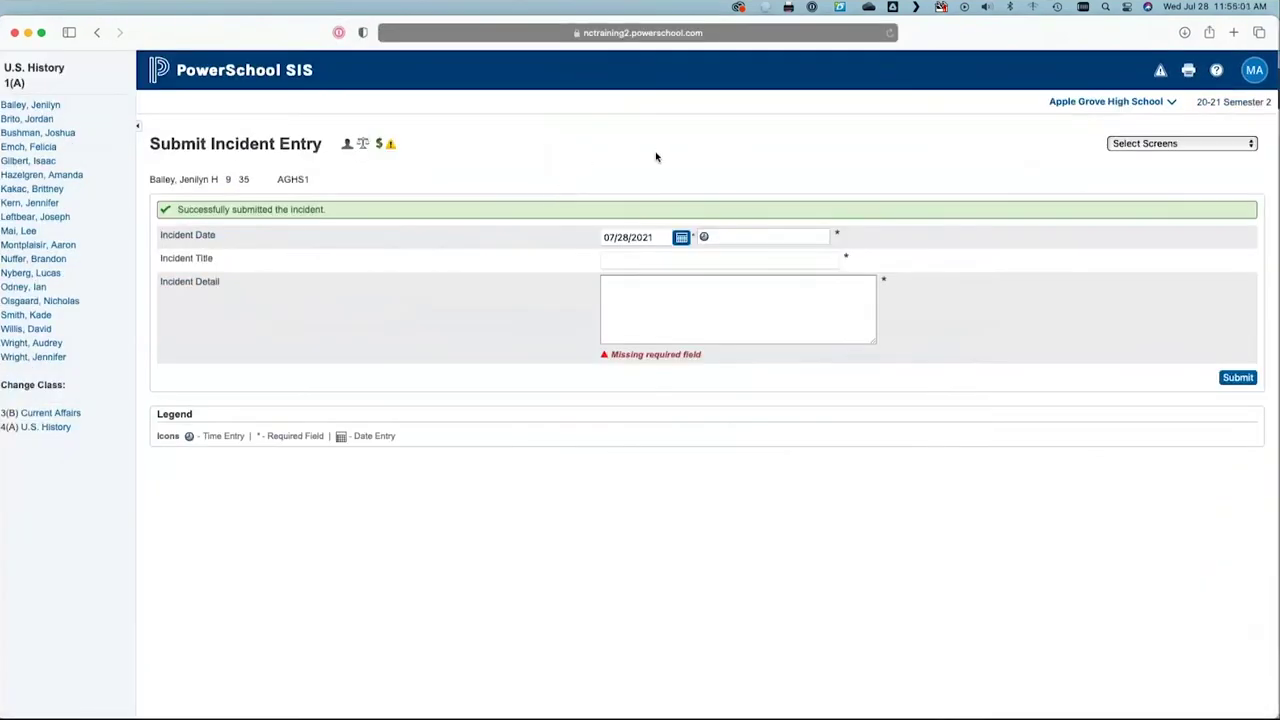
{"action": "left_click", "coordinate": [1115, 143]}
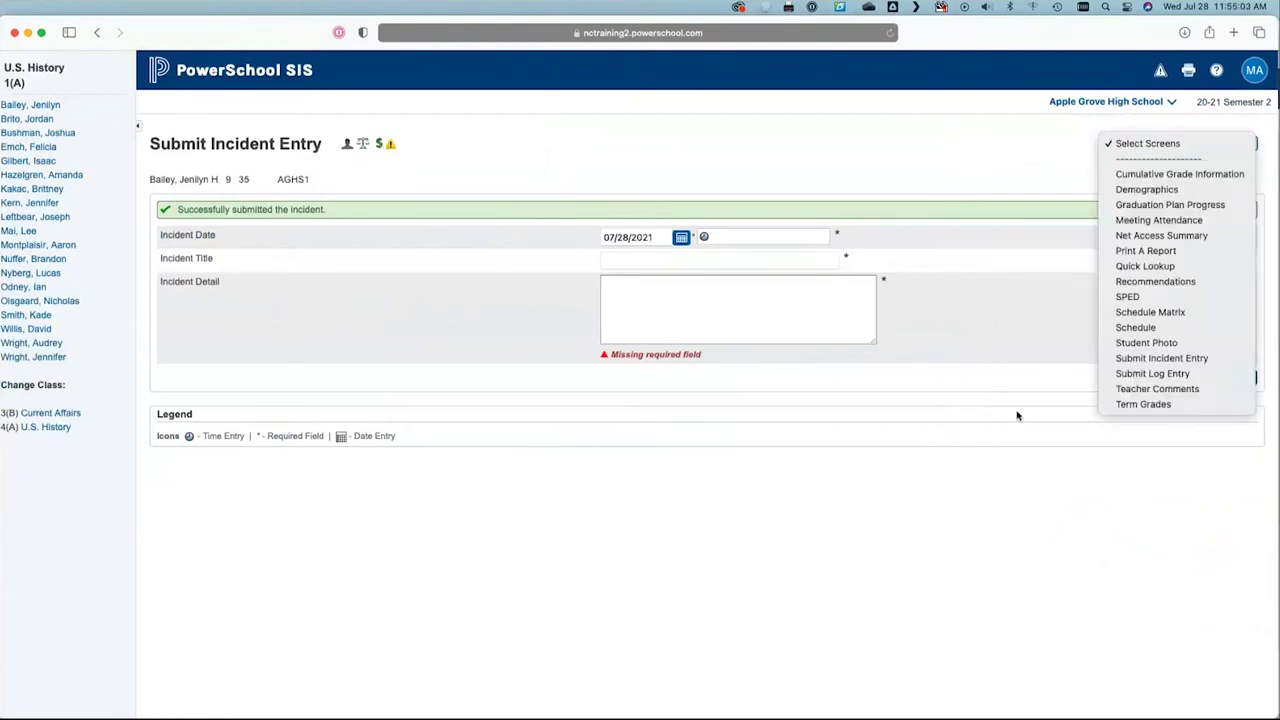
{"action": "left_click", "coordinate": [1115, 360]}
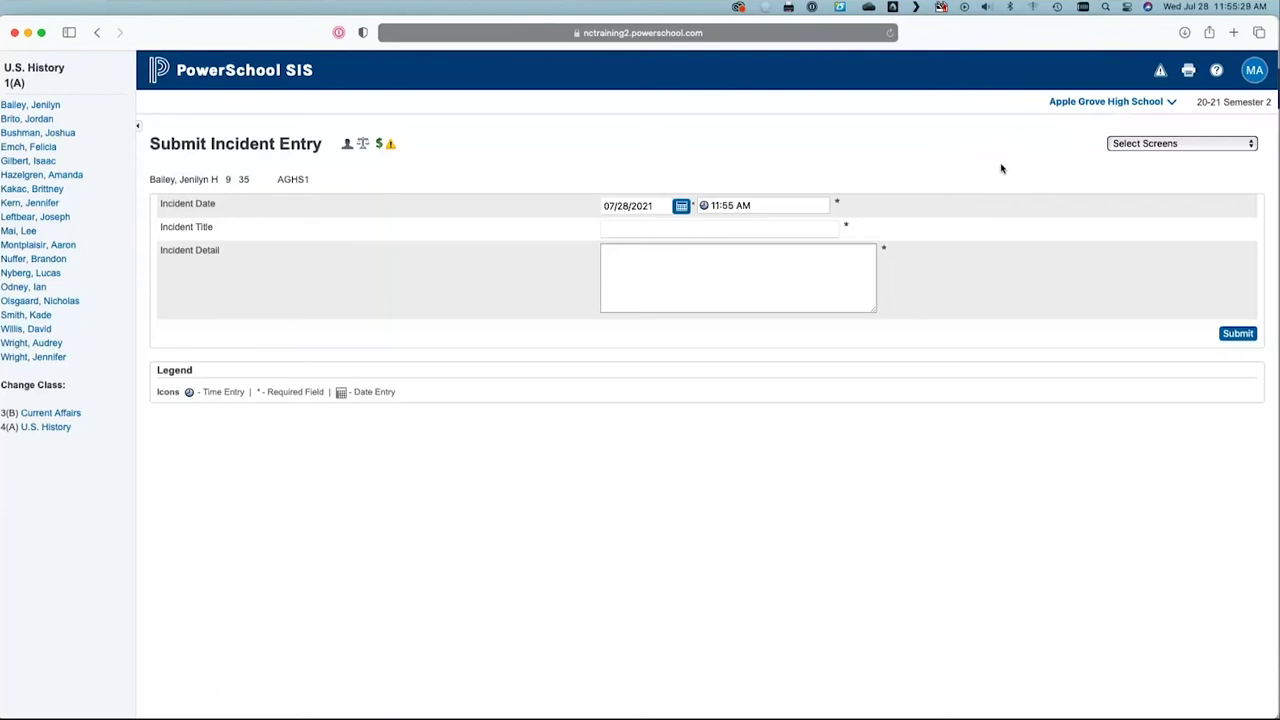
- Check the Select Screens list without changing screens, then return to the teacher's start page
{"action": "left_click", "coordinate": [1180, 145]}
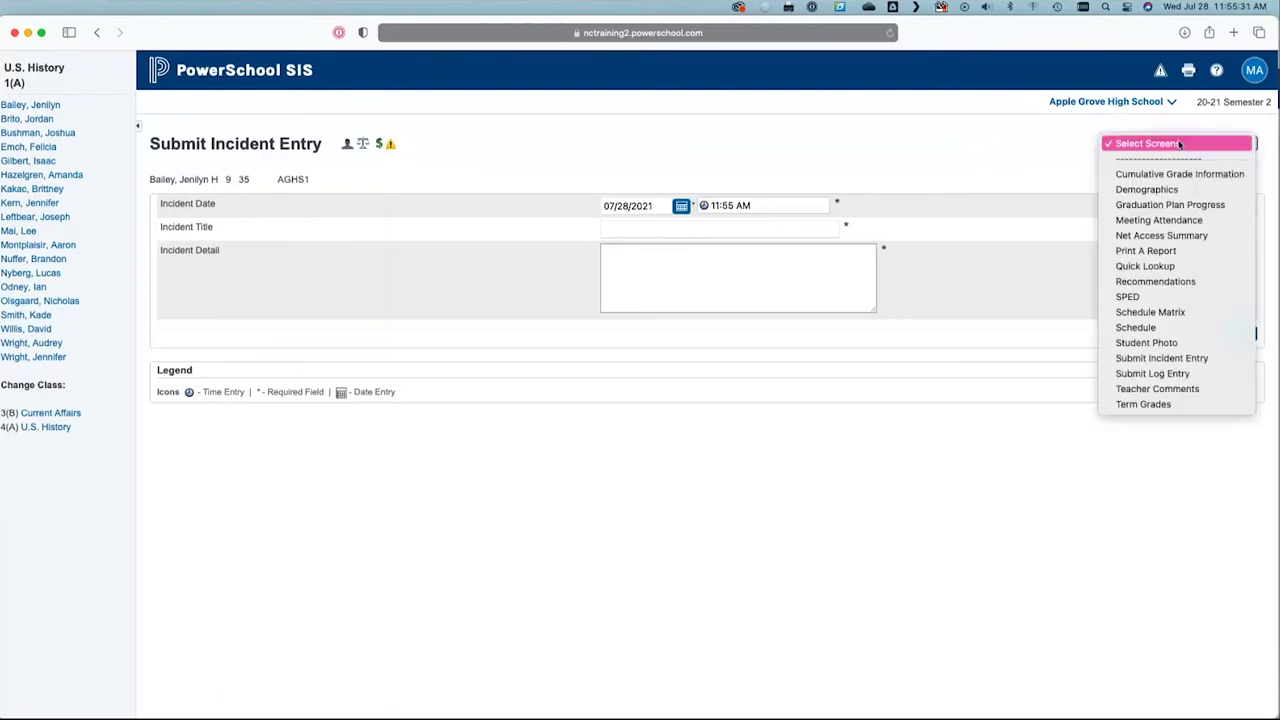
{"action": "left_click", "coordinate": [1006, 161]}
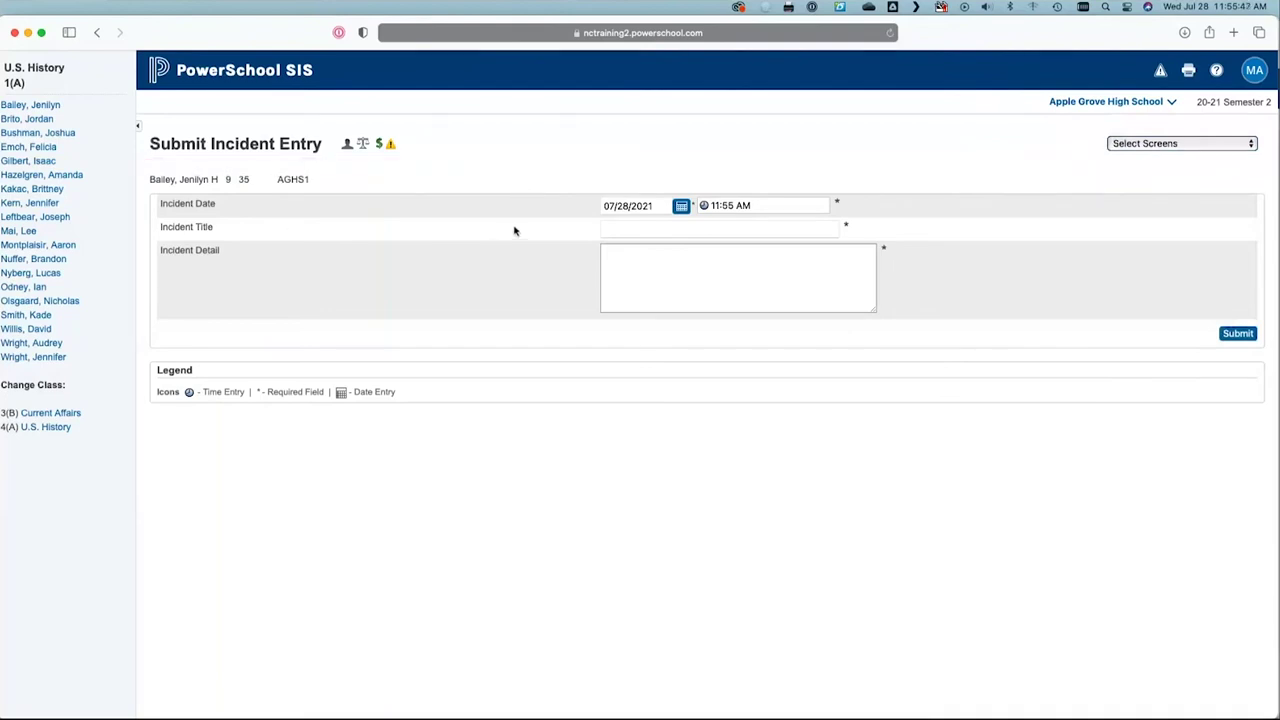
{"action": "left_click", "coordinate": [1196, 145]}
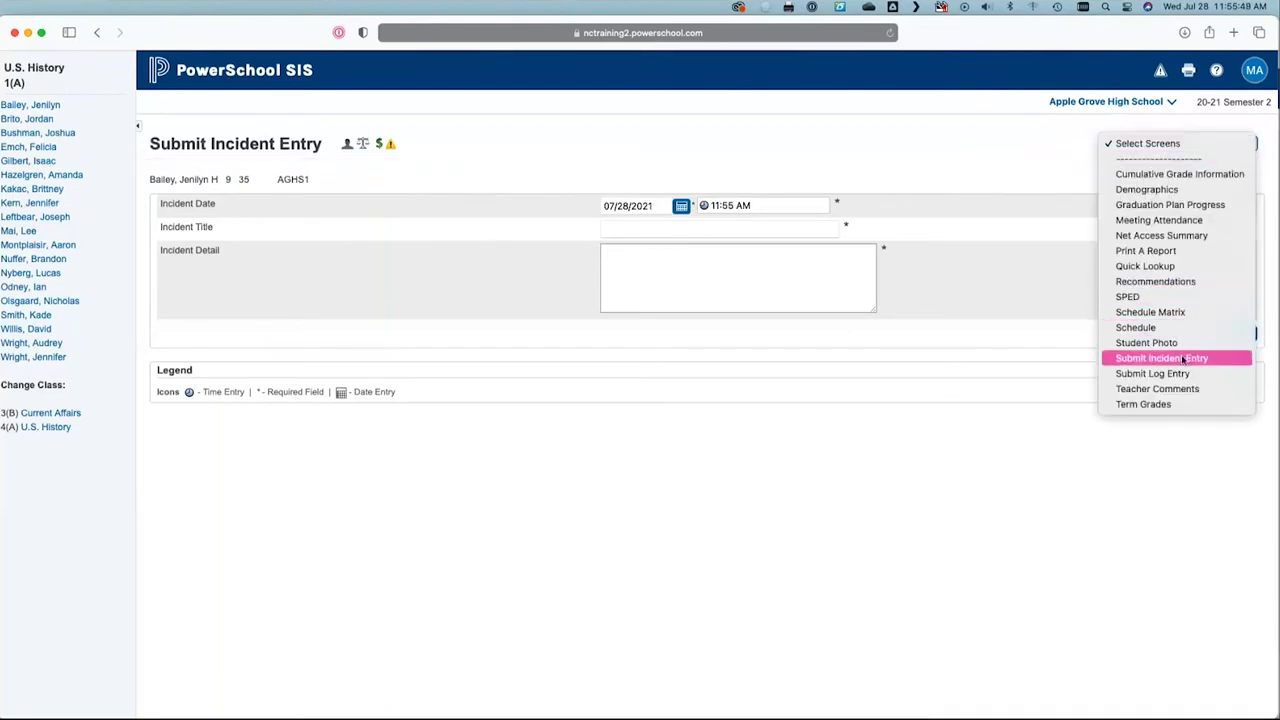
{"action": "left_click", "coordinate": [922, 168]}
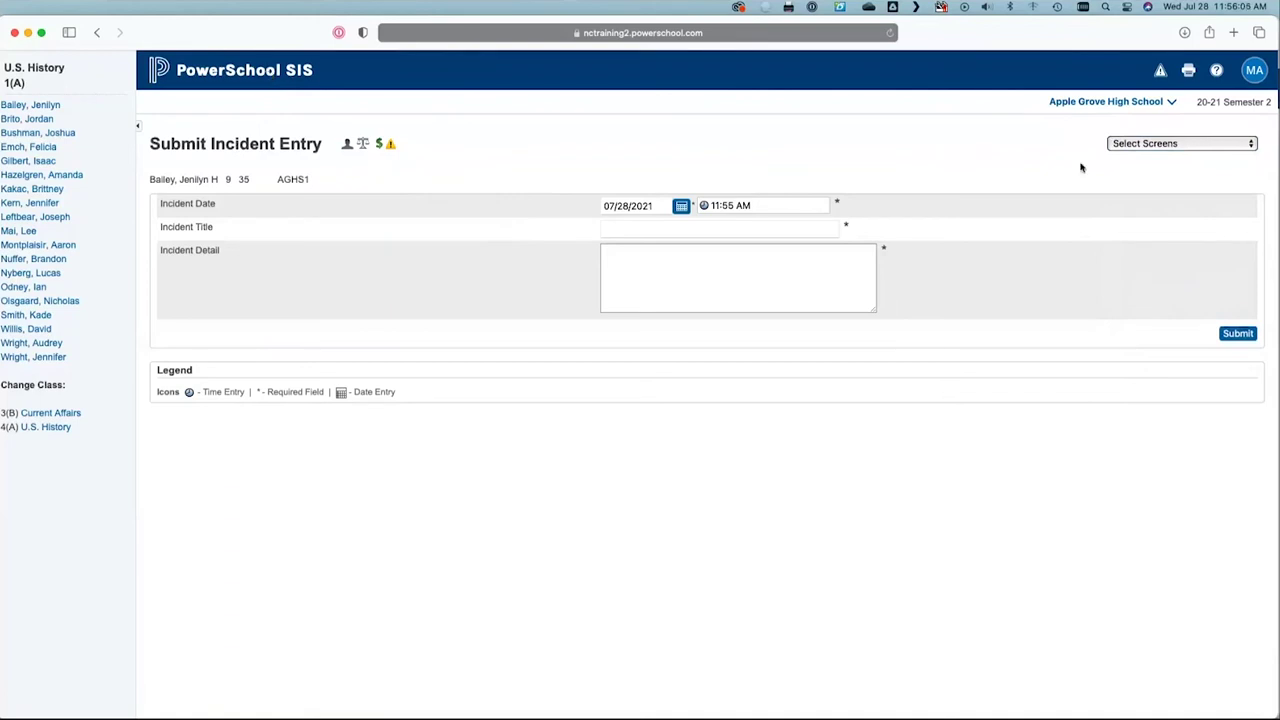
{"action": "left_click", "coordinate": [1185, 143]}
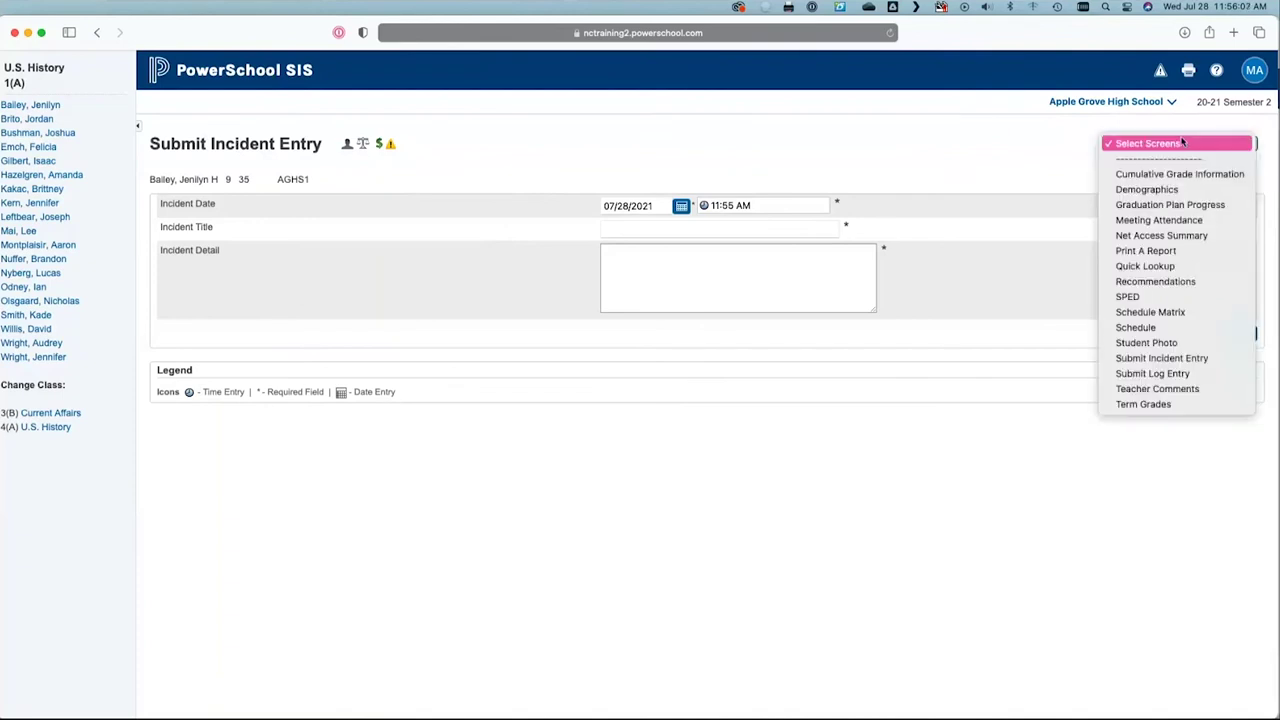
{"action": "left_click", "coordinate": [996, 151]}
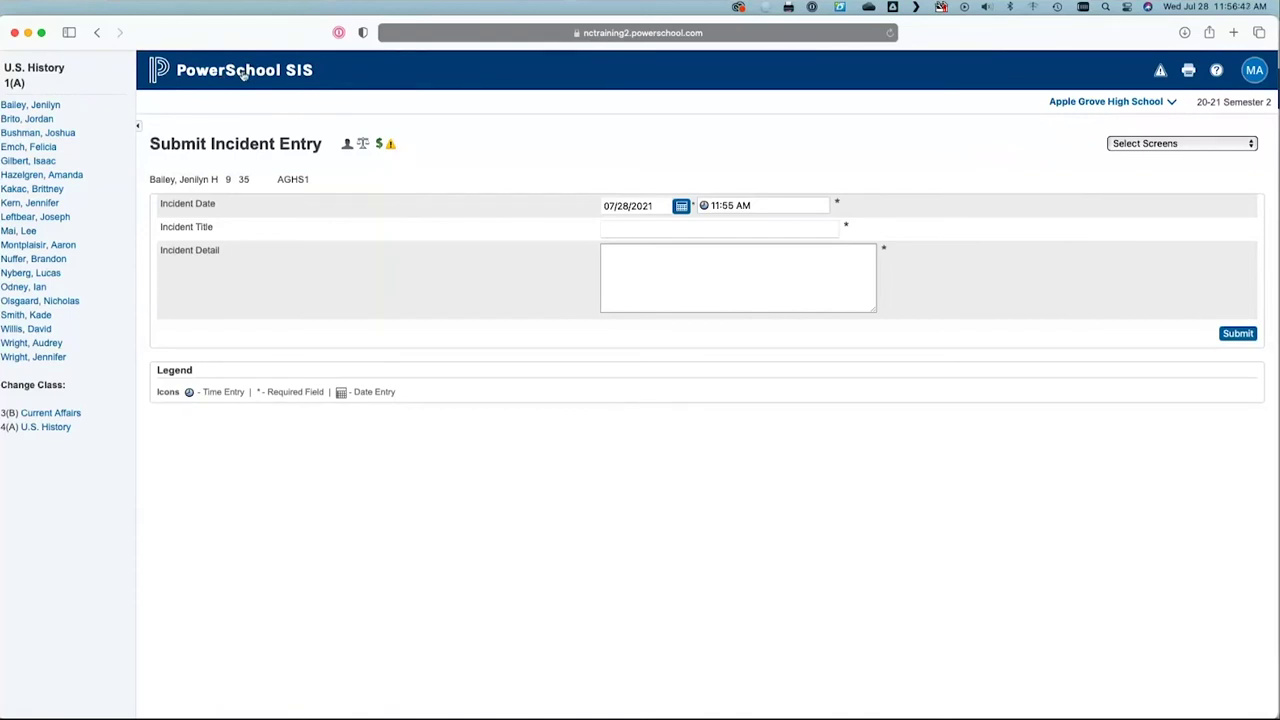
{"action": "left_click", "coordinate": [243, 75]}
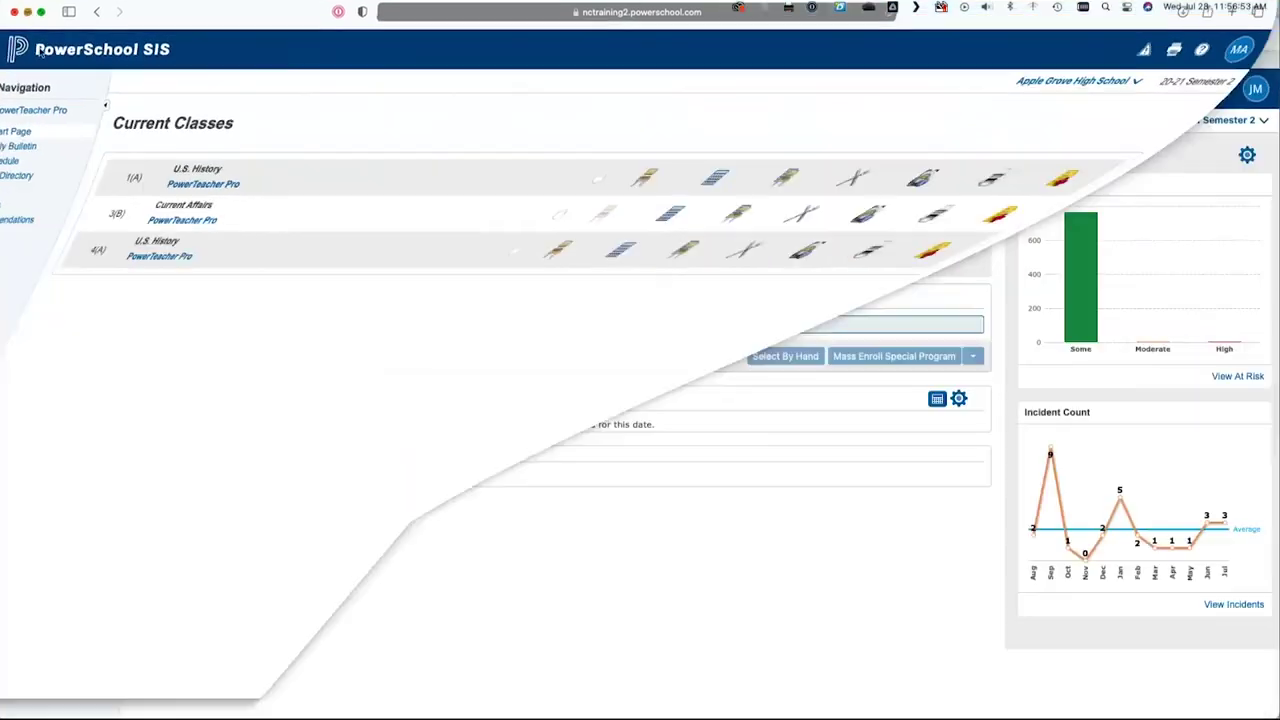
- From District setup, open Schools/School Info and edit Apple Grove High School
{"action": "left_click", "coordinate": [30, 558]}
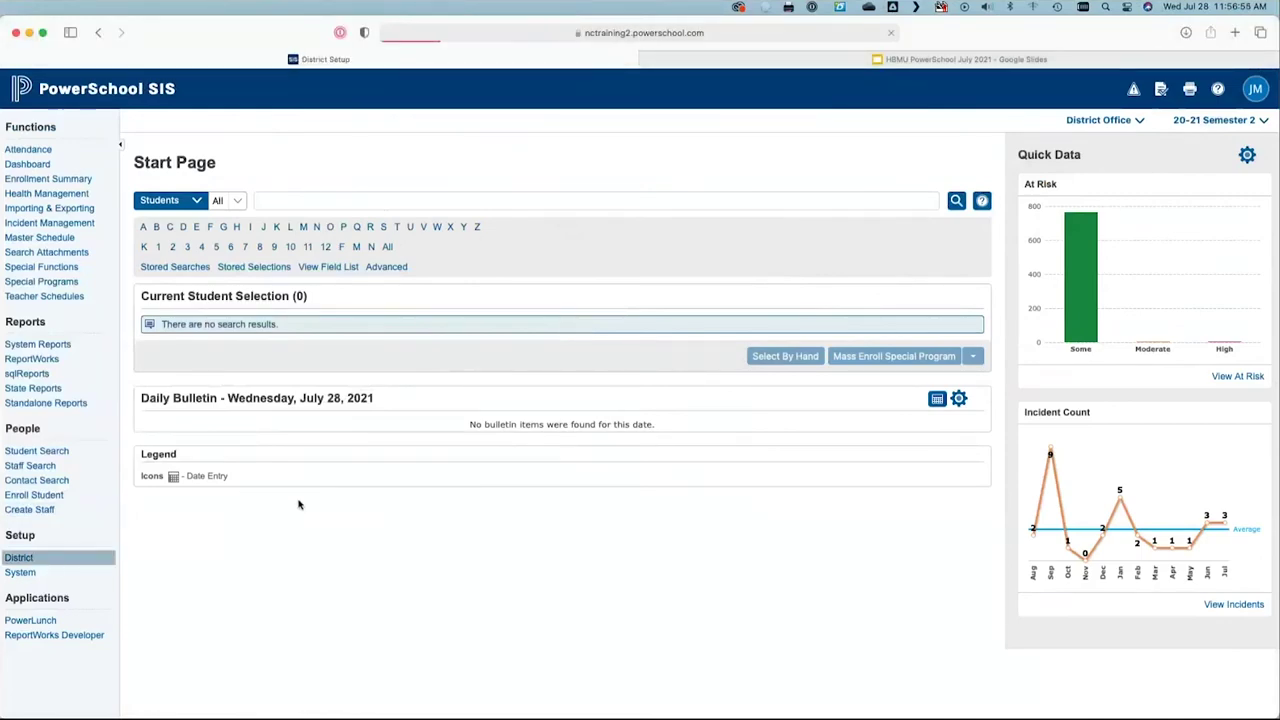
{"action": "scroll", "coordinate": [307, 509], "scroll_direction": "down", "scroll_amount": 15}
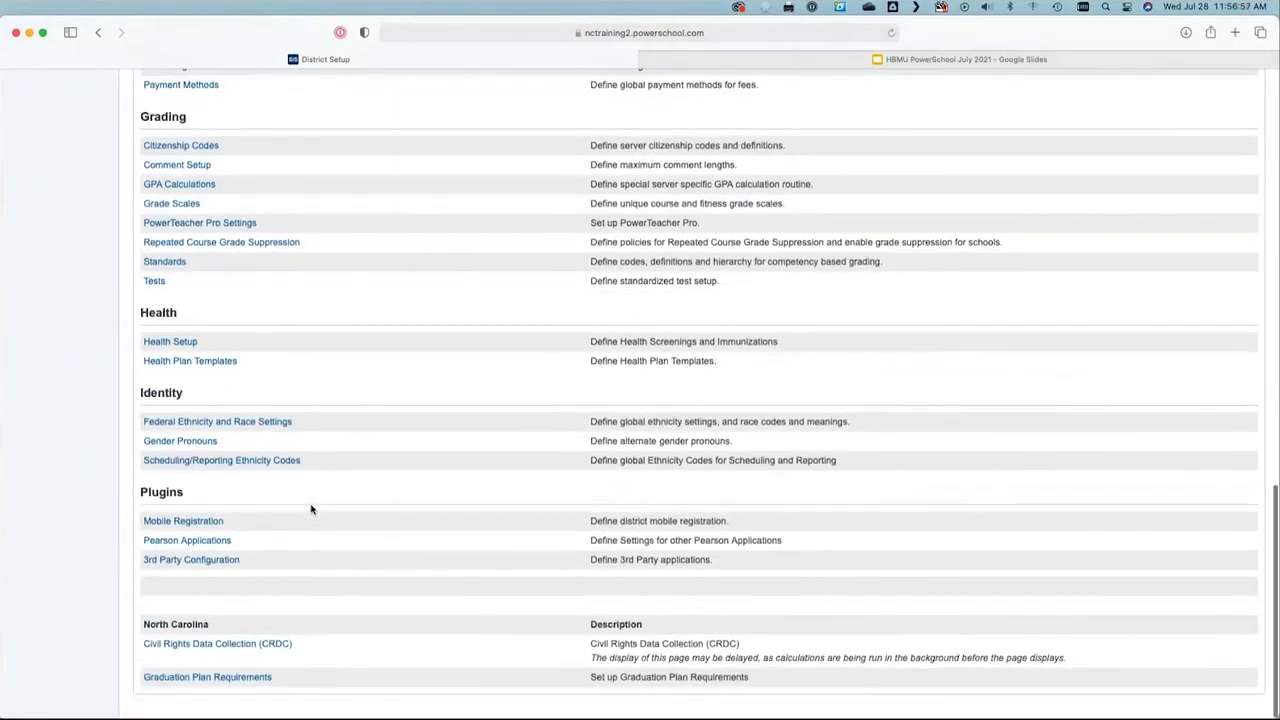
{"action": "scroll", "coordinate": [311, 509], "scroll_direction": "up", "scroll_amount": 8}
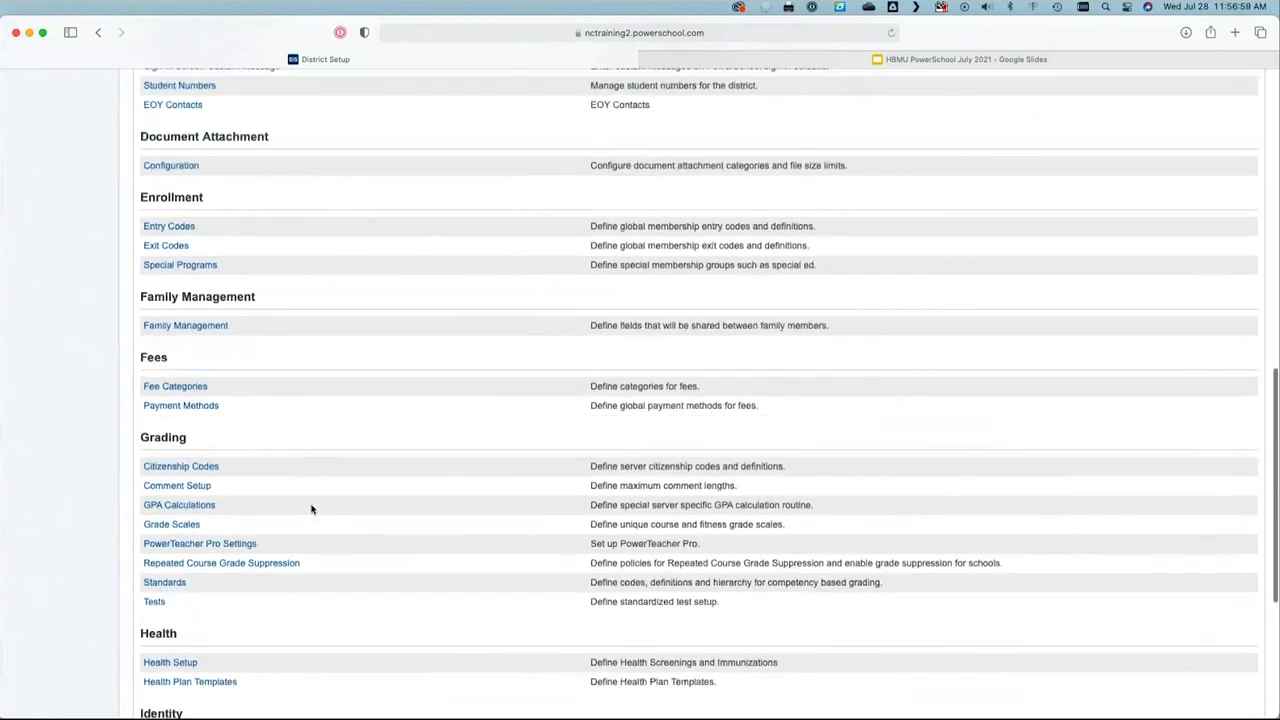
{"action": "scroll", "coordinate": [311, 509], "scroll_direction": "up", "scroll_amount": 3}
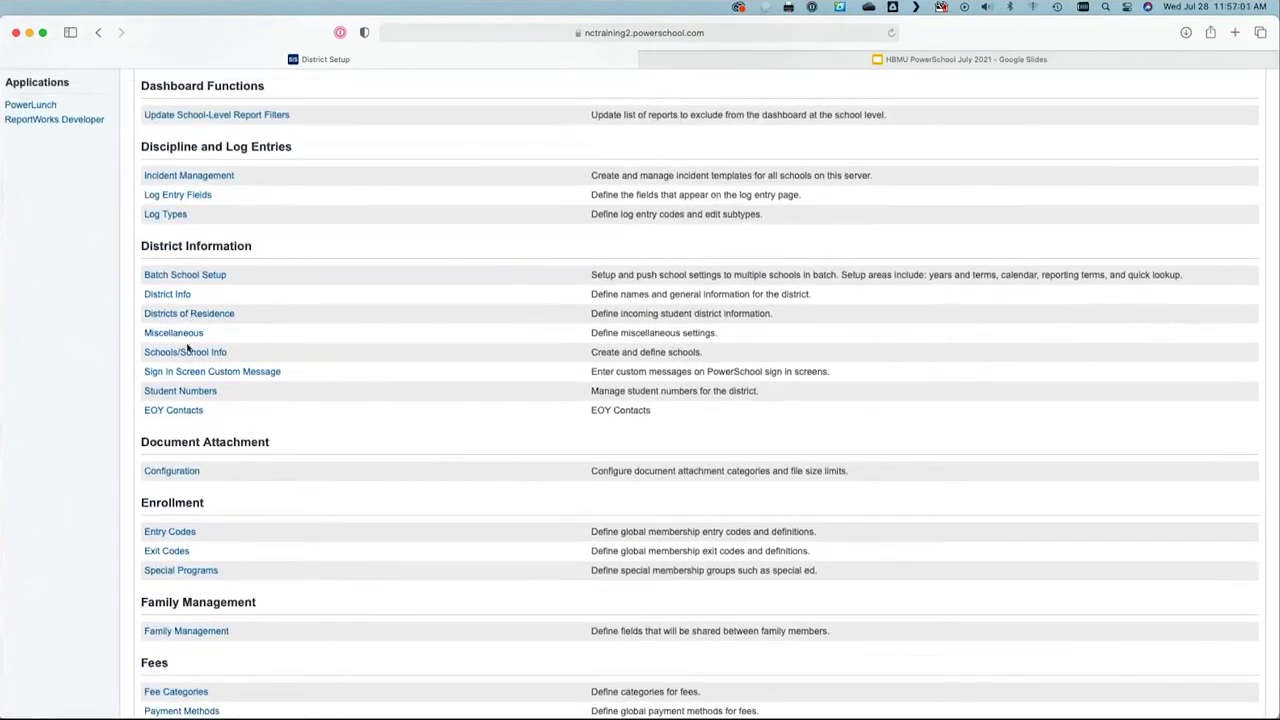
{"action": "left_click", "coordinate": [187, 353]}
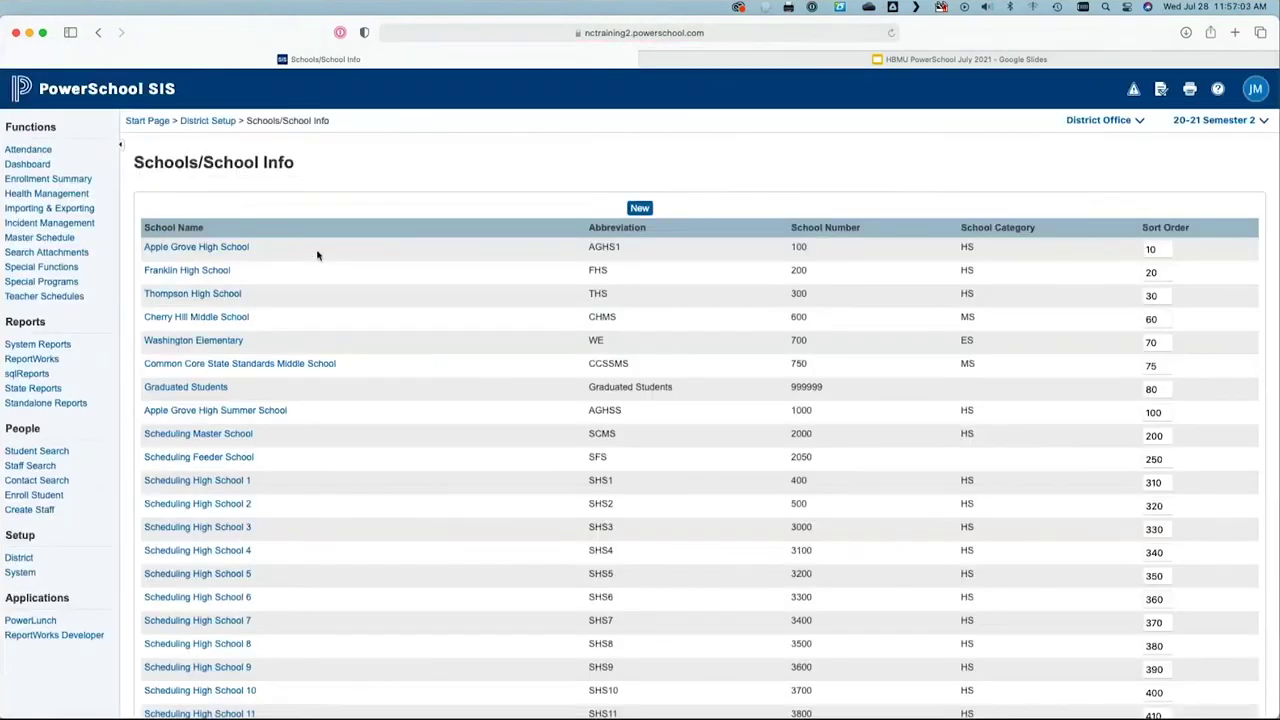
{"action": "left_click", "coordinate": [237, 252]}
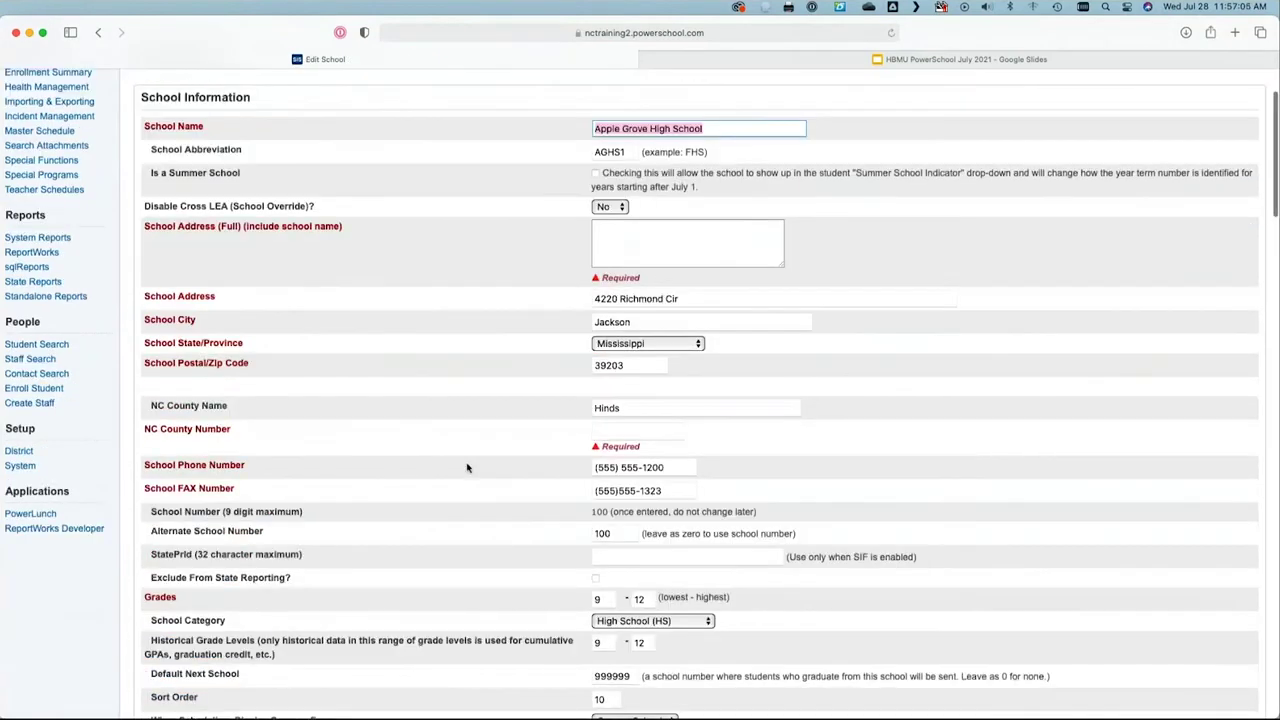
- Append another email address to the school's disciplinary referral email recipients
{"action": "scroll", "coordinate": [467, 467], "scroll_direction": "down", "scroll_amount": 10}
{"action": "scroll", "coordinate": [467, 467], "scroll_direction": "down", "scroll_amount": 10}
{"action": "scroll", "coordinate": [470, 450], "scroll_direction": "up", "scroll_amount": 1}
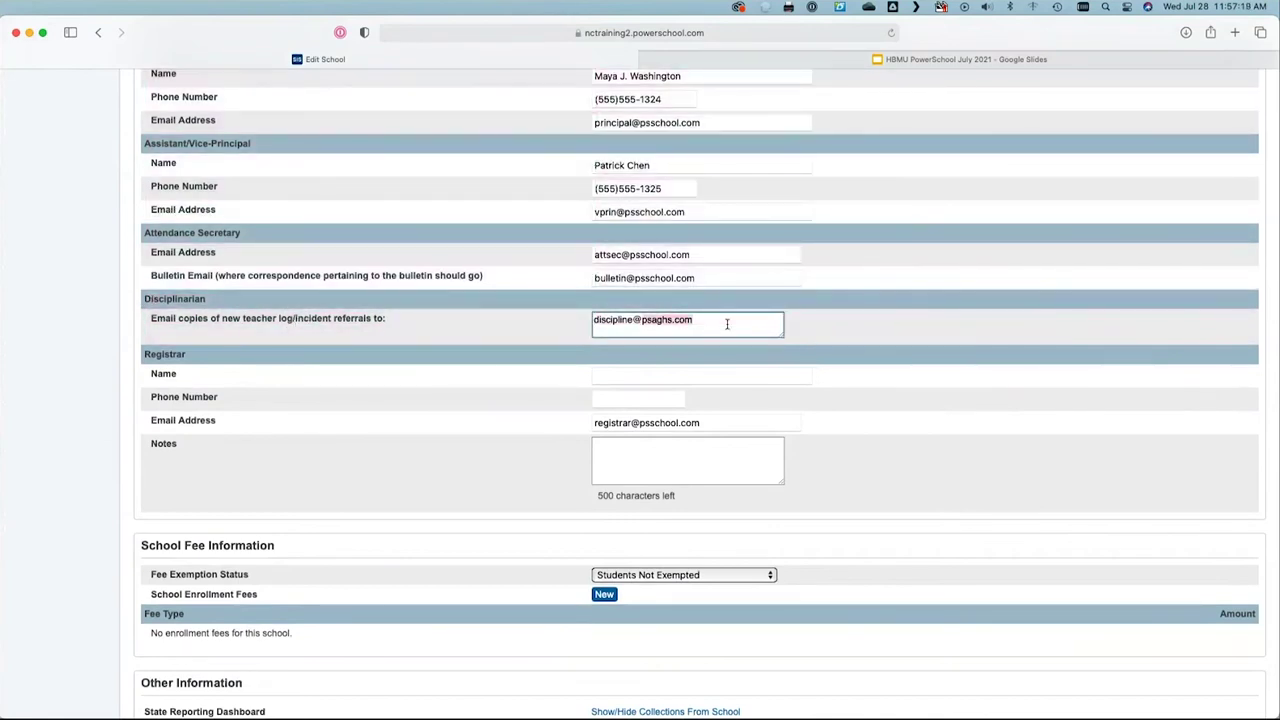
{"action": "scroll", "coordinate": [920, 330], "scroll_direction": "up", "scroll_amount": 1}
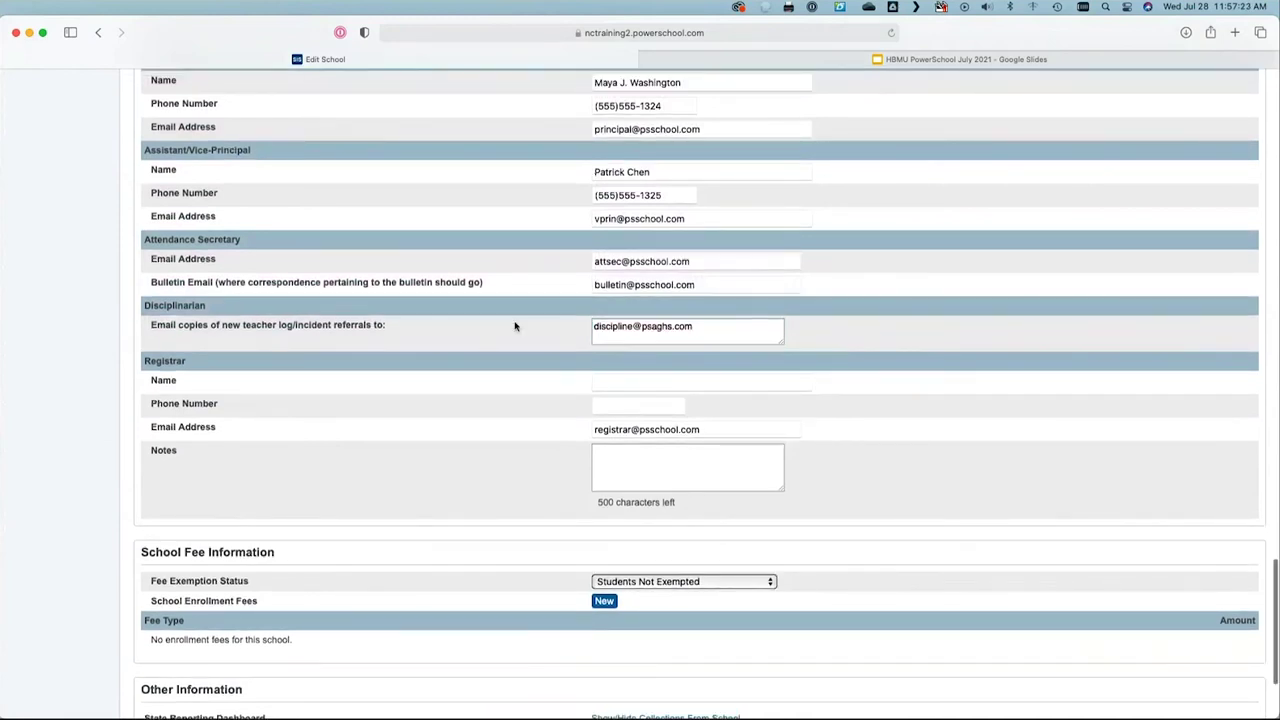
{"action": "scroll", "coordinate": [515, 326], "scroll_direction": "up", "scroll_amount": 1}
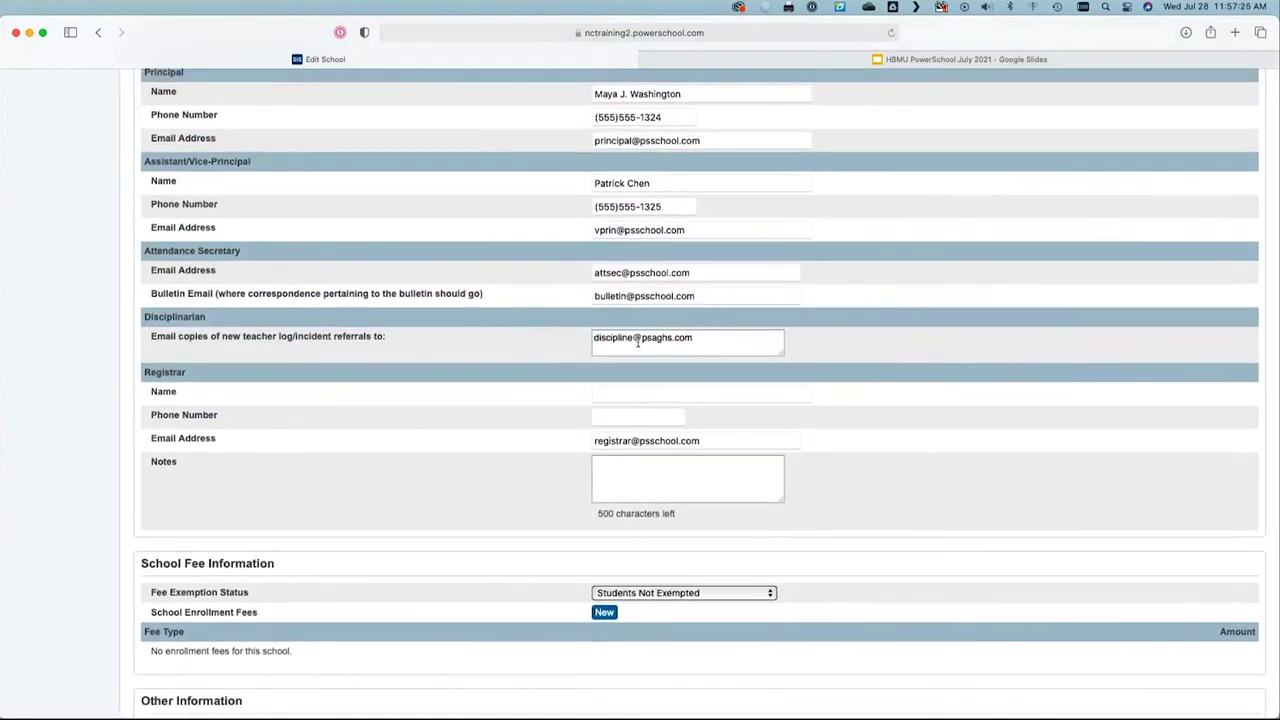
{"action": "left_click", "coordinate": [693, 339]}
{"action": "scroll", "coordinate": [457, 335], "scroll_direction": "up", "scroll_amount": 5}
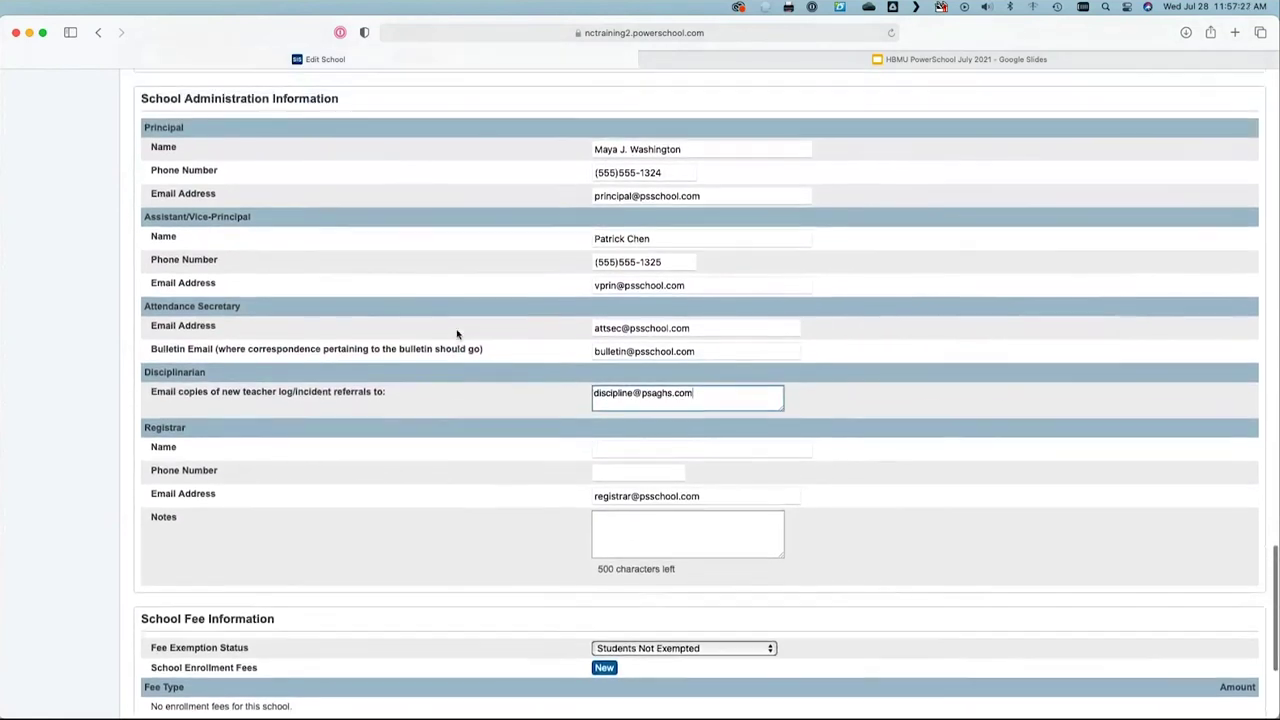
{"action": "scroll", "coordinate": [457, 335], "scroll_direction": "up", "scroll_amount": 5}
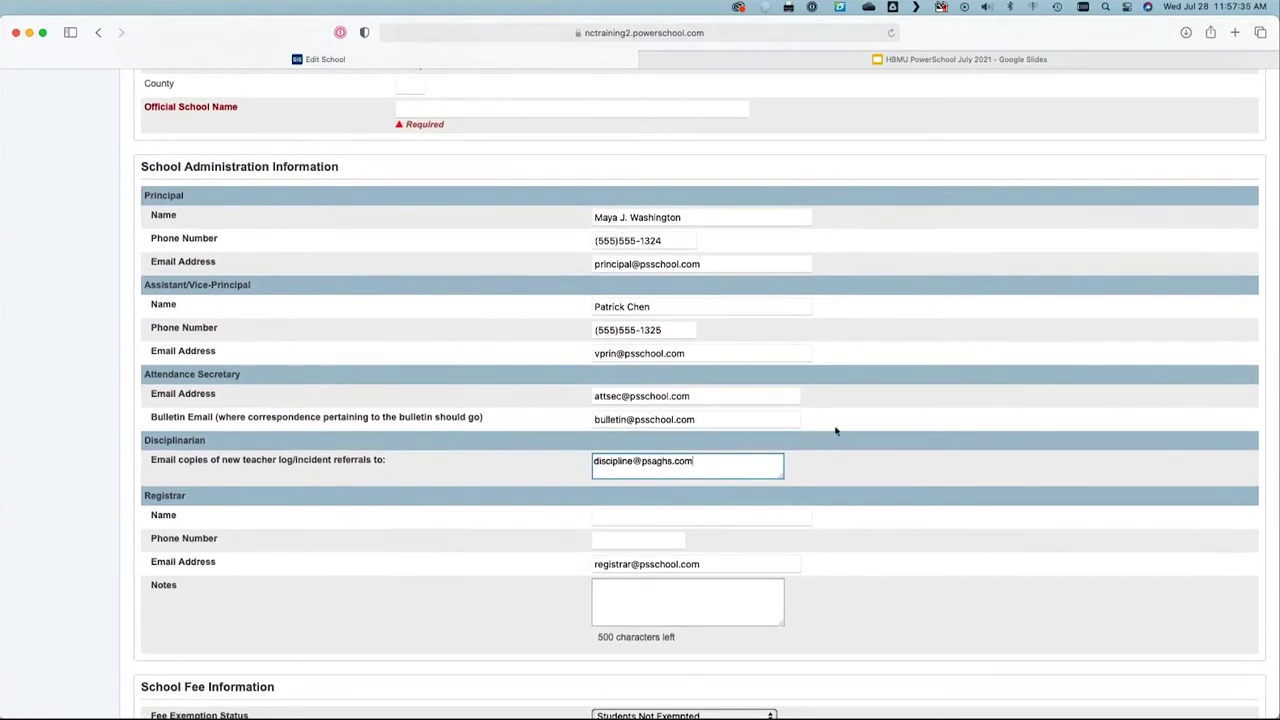
- Return to the Schools/School Info list and then to the district Start Page
{"action": "scroll", "coordinate": [1043, 508], "scroll_direction": "down", "scroll_amount": 5}
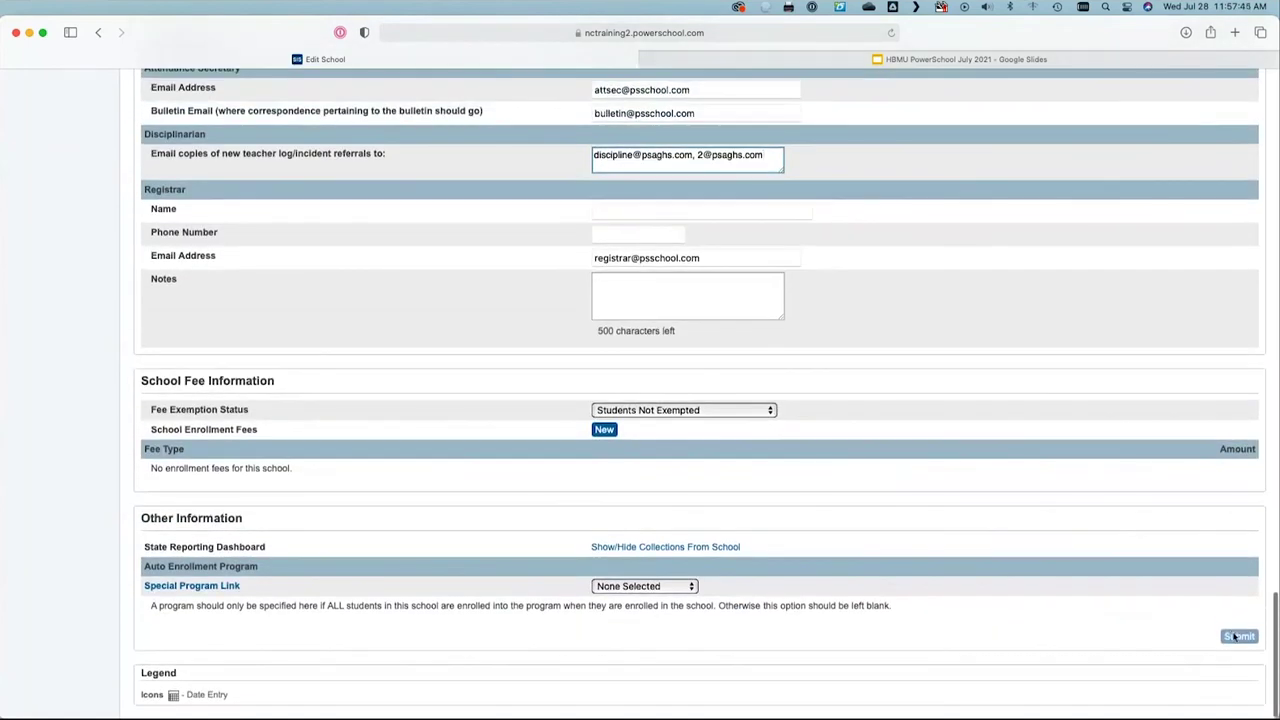
{"action": "scroll", "coordinate": [998, 445], "scroll_direction": "up", "scroll_amount": 1}
{"action": "scroll", "coordinate": [995, 440], "scroll_direction": "up", "scroll_amount": 3}
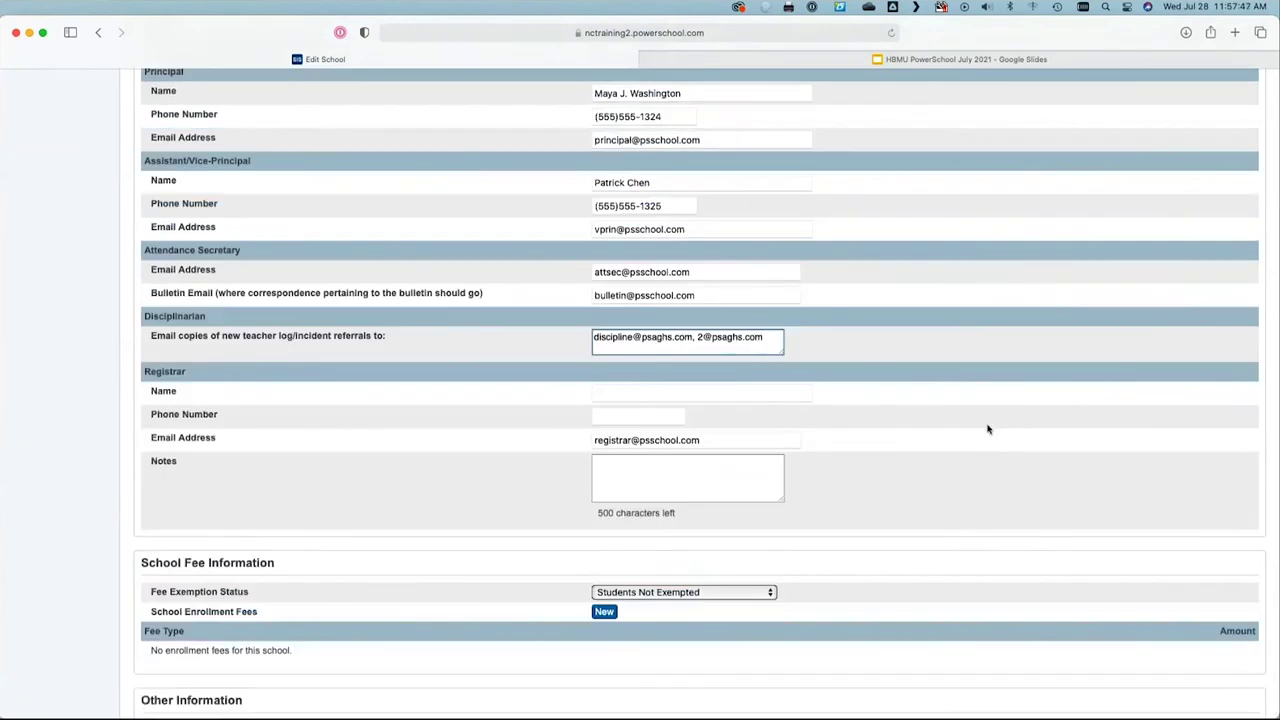
{"action": "scroll", "coordinate": [1017, 386], "scroll_direction": "up", "scroll_amount": 1}
{"action": "scroll", "coordinate": [1005, 450], "scroll_direction": "down", "scroll_amount": 4}
{"action": "scroll", "coordinate": [998, 513], "scroll_direction": "up", "scroll_amount": 1}
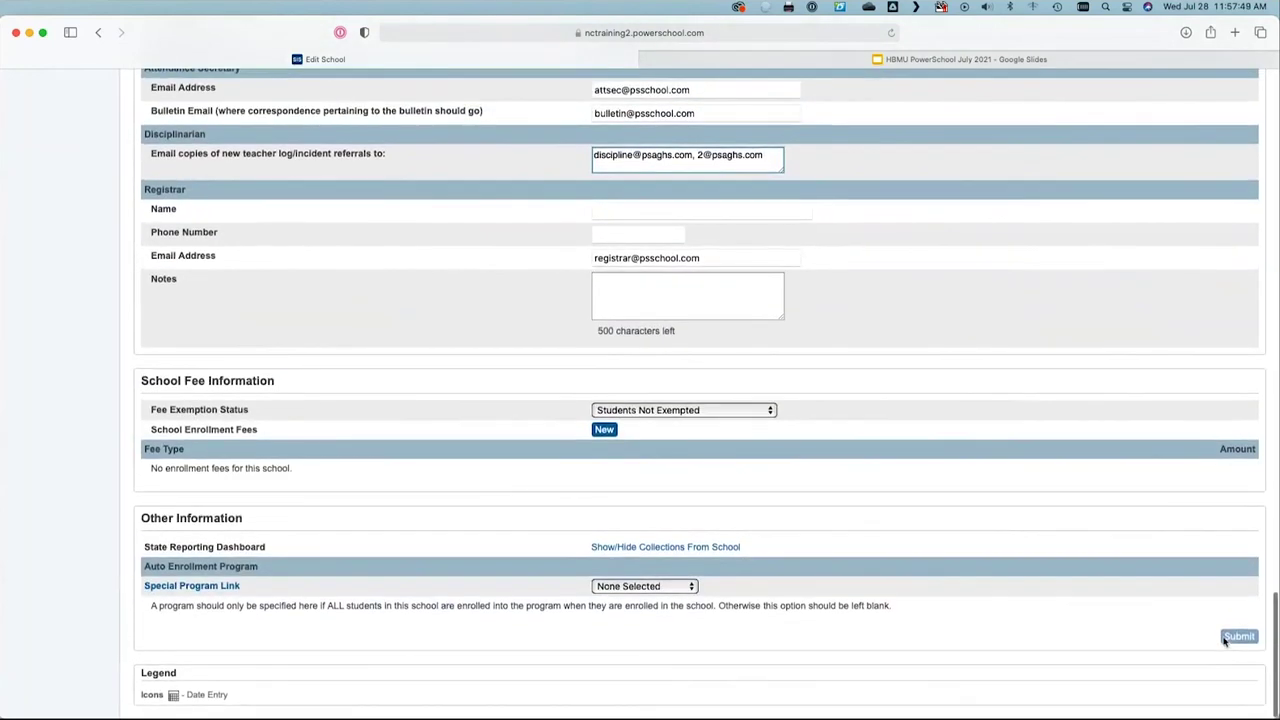
{"action": "scroll", "coordinate": [1037, 449], "scroll_direction": "up", "scroll_amount": 5}
{"action": "scroll", "coordinate": [1037, 449], "scroll_direction": "up", "scroll_amount": 10}
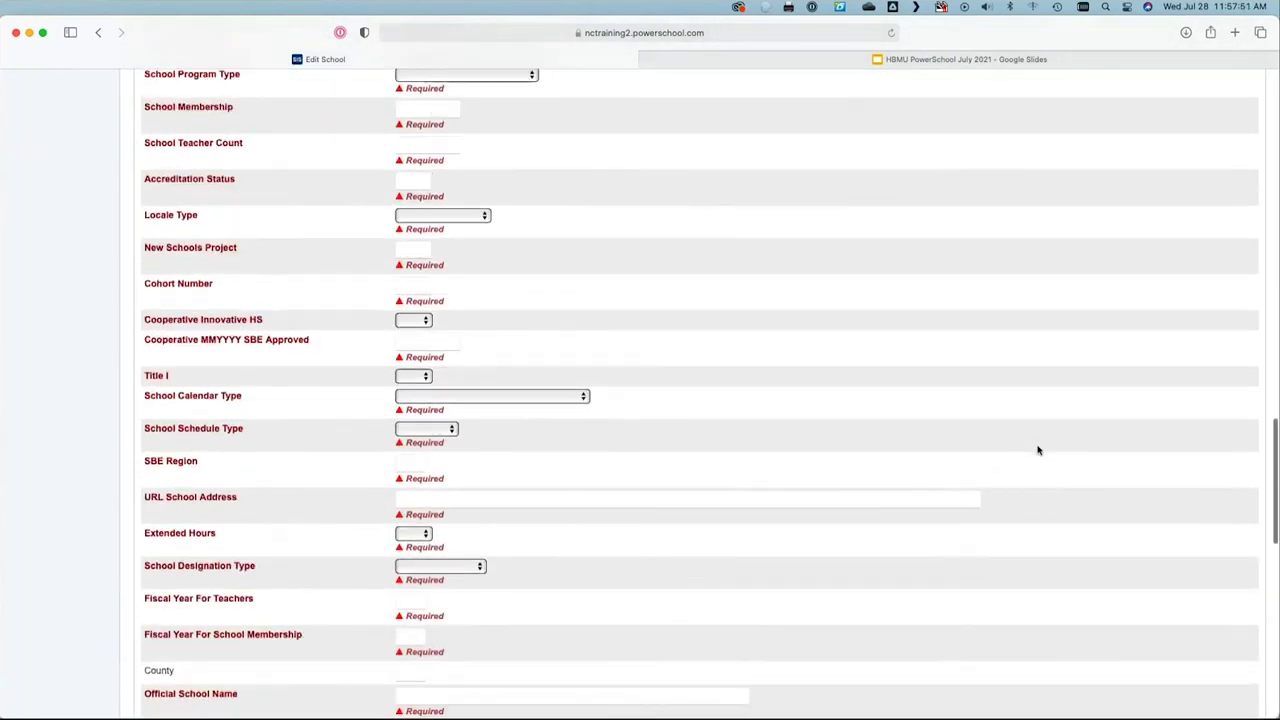
{"action": "scroll", "coordinate": [812, 351], "scroll_direction": "up", "scroll_amount": 10}
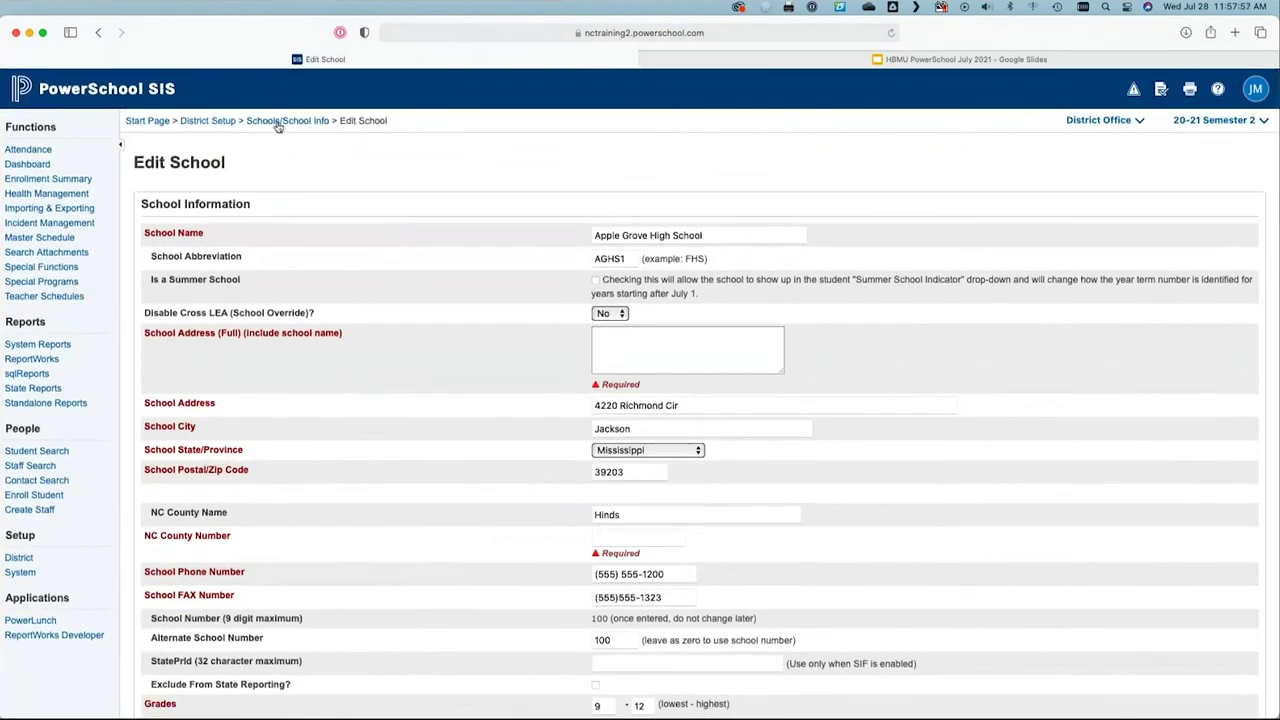
{"action": "left_click", "coordinate": [278, 122]}
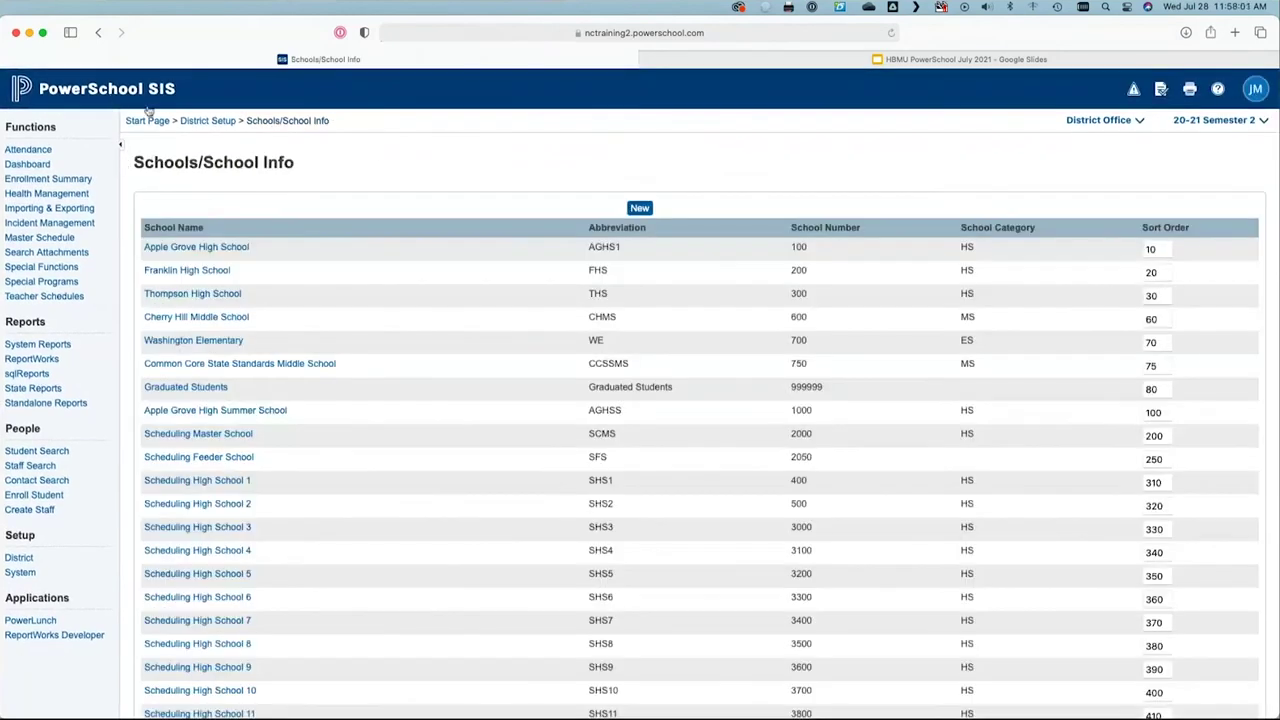
{"action": "left_click", "coordinate": [147, 122]}
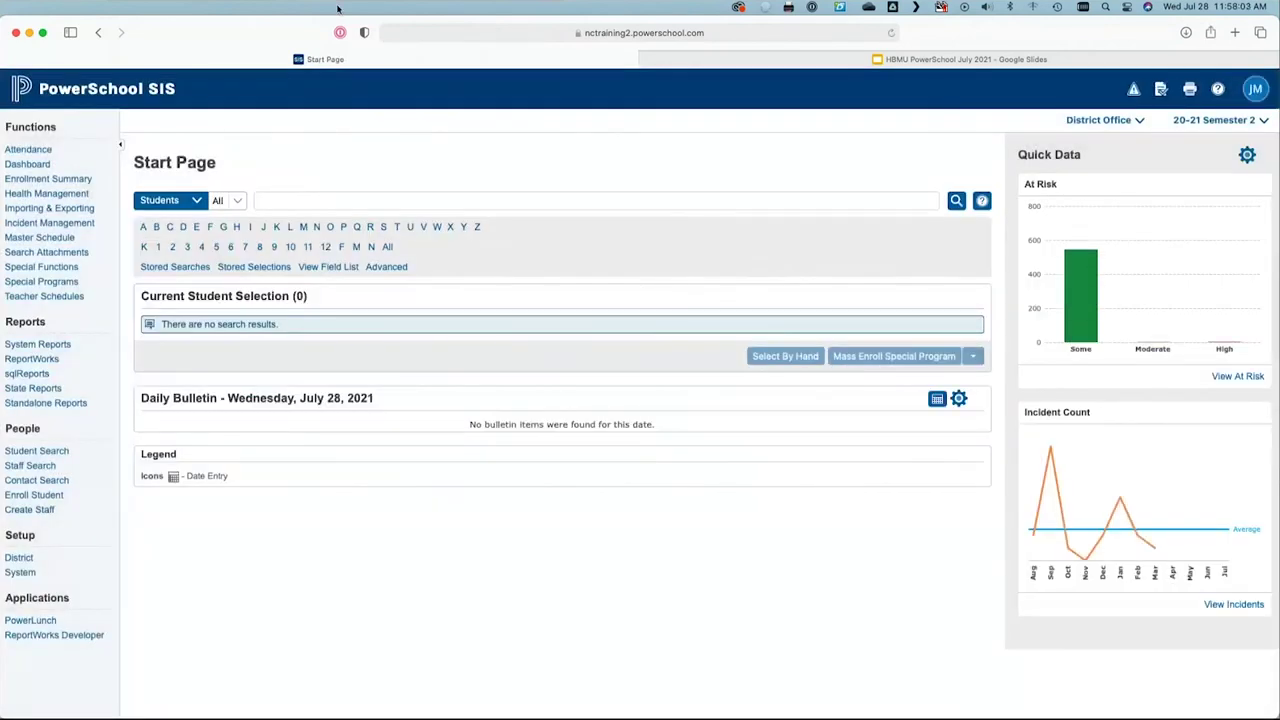
- Switch to the teacher's classes window and open the 1(A) U.S. History student list
{"action": "left_click", "coordinate": [337, 8]}
{"action": "left_click", "coordinate": [350, 285]}
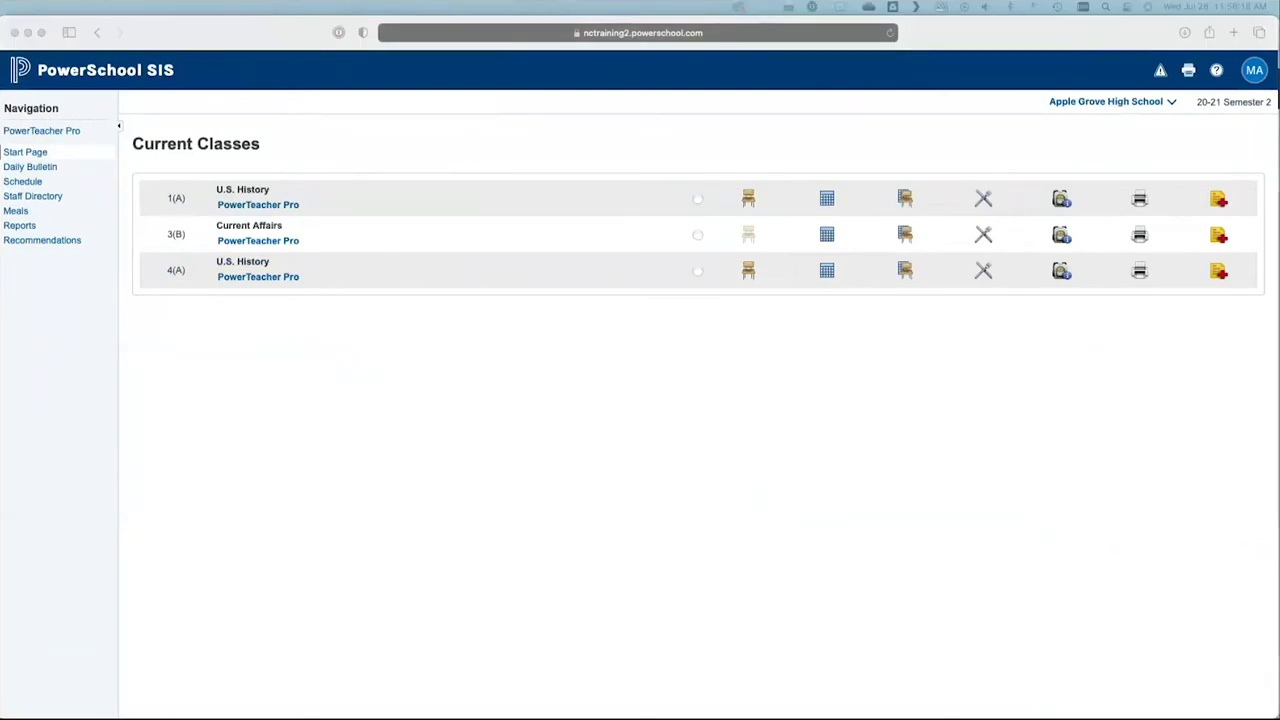
{"action": "left_click", "coordinate": [343, 207]}
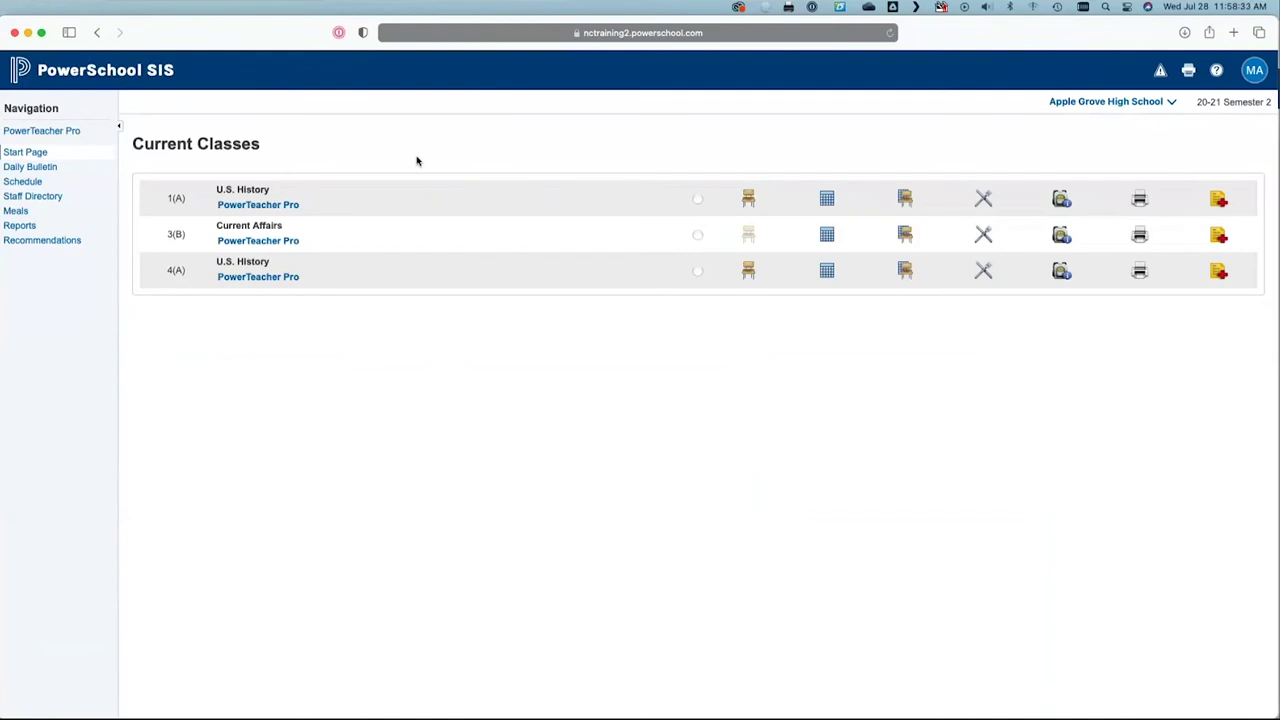
{"action": "left_click", "coordinate": [1061, 198]}
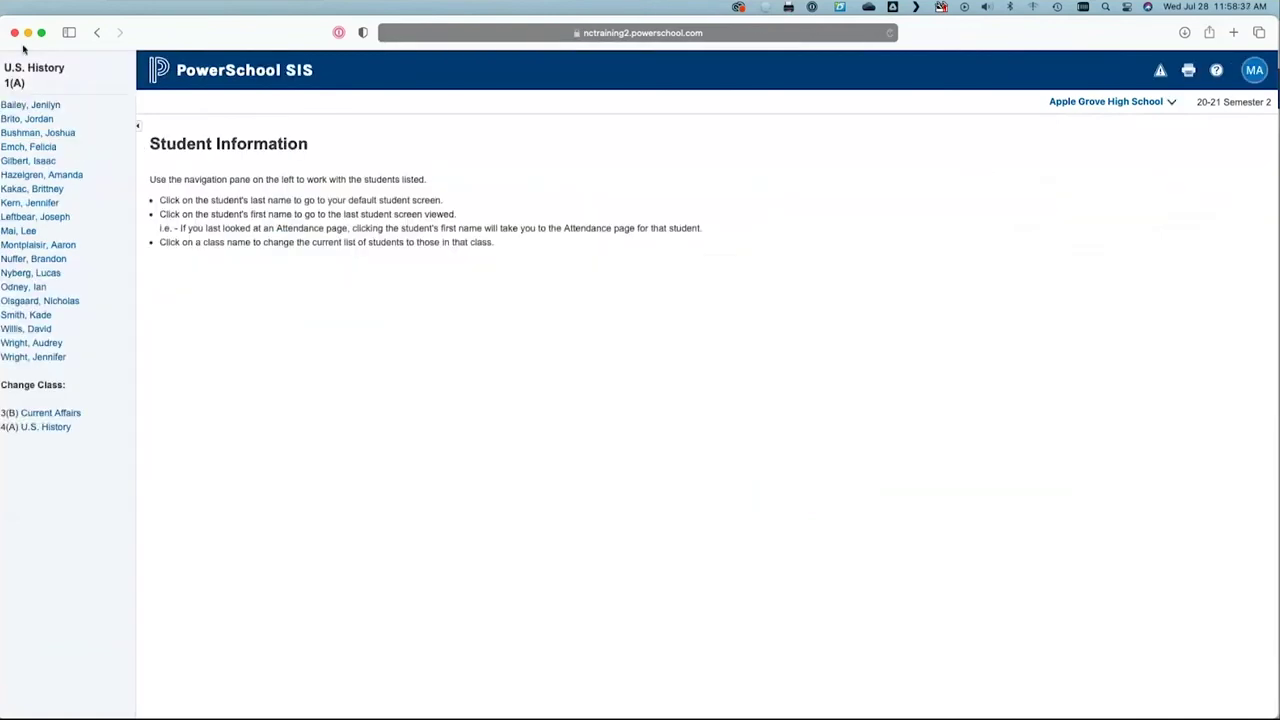
- Open the first student's incident entry form, preview Submit Log Entry, then return to incidents
{"action": "left_click", "coordinate": [43, 106]}
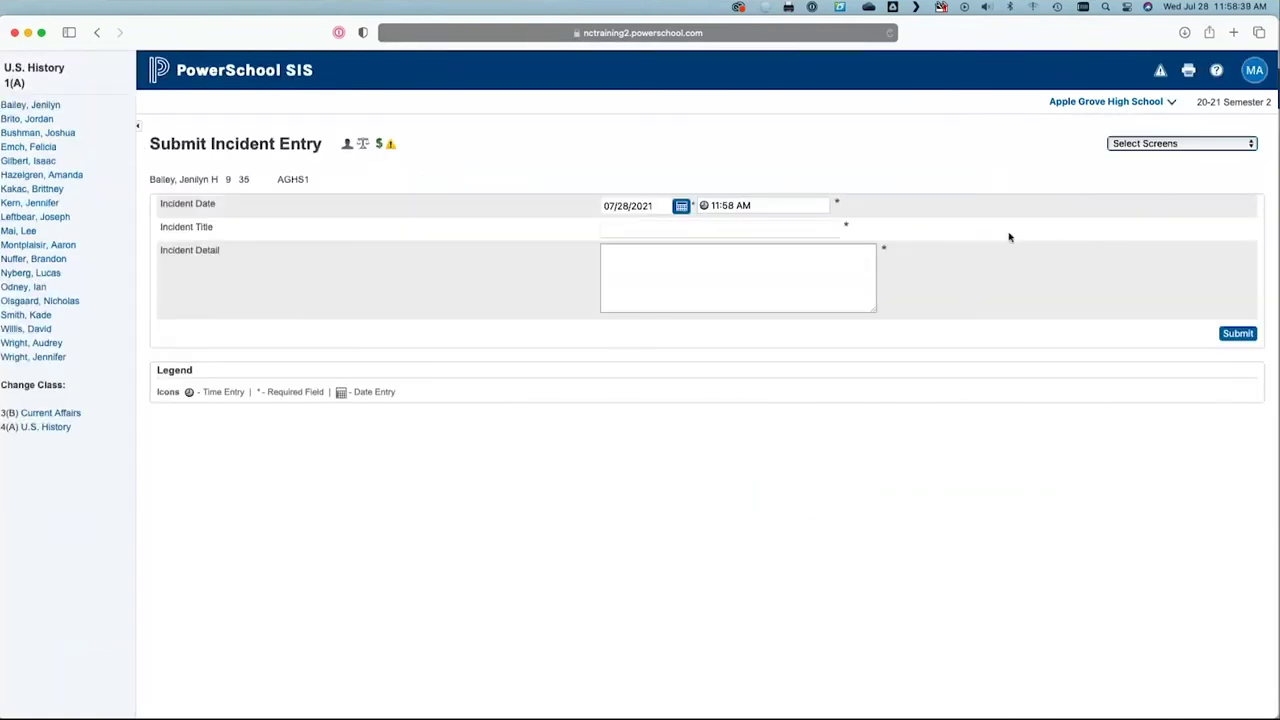
{"action": "left_click", "coordinate": [1145, 143]}
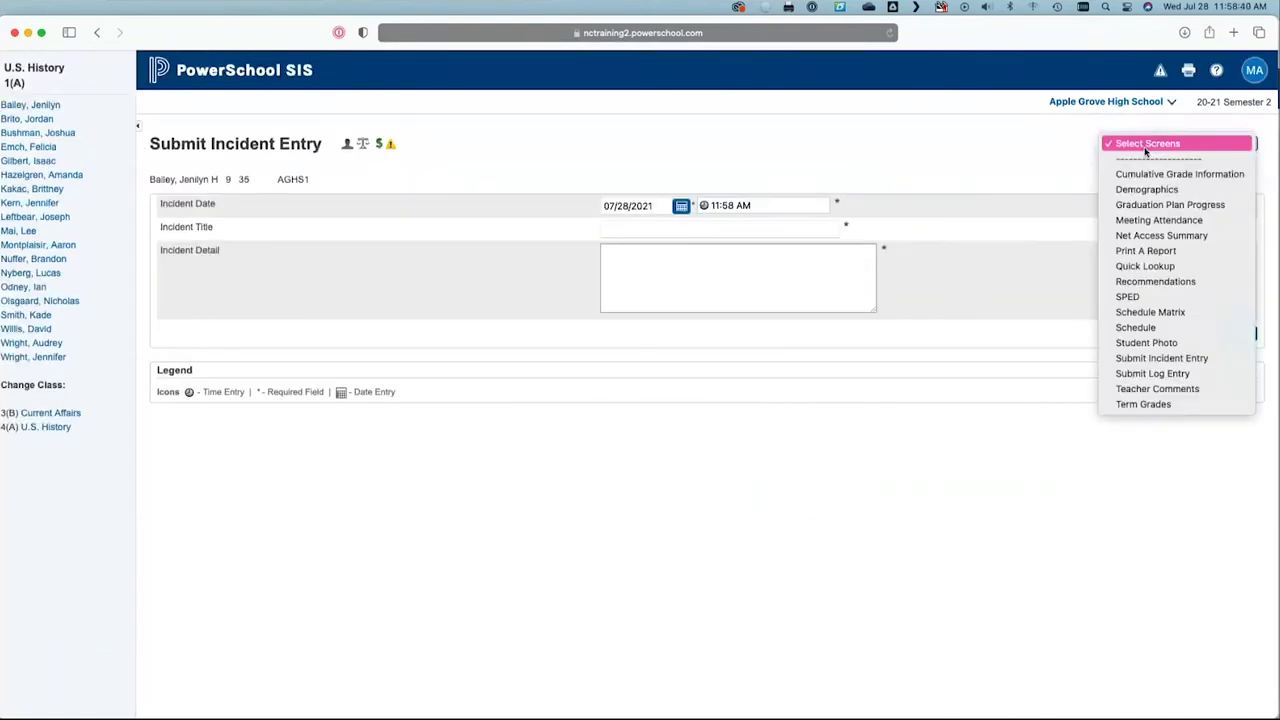
{"action": "left_click", "coordinate": [1113, 375]}
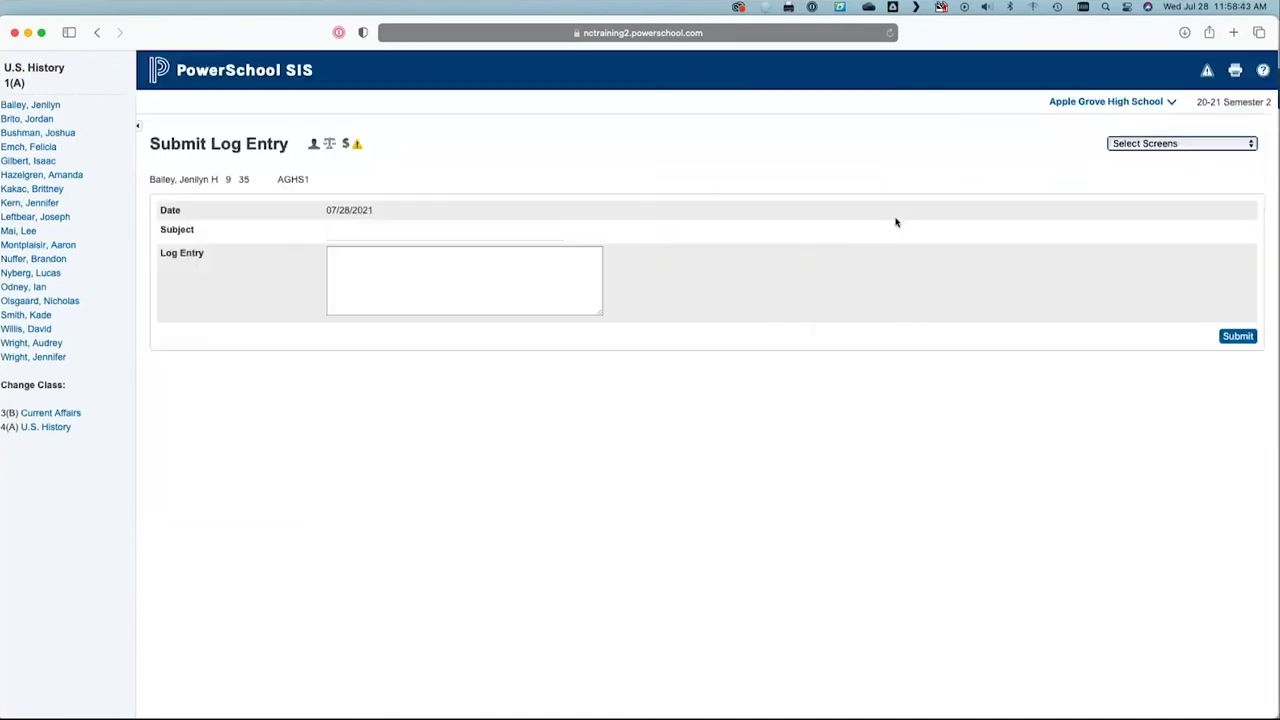
{"action": "left_click", "coordinate": [1224, 148]}
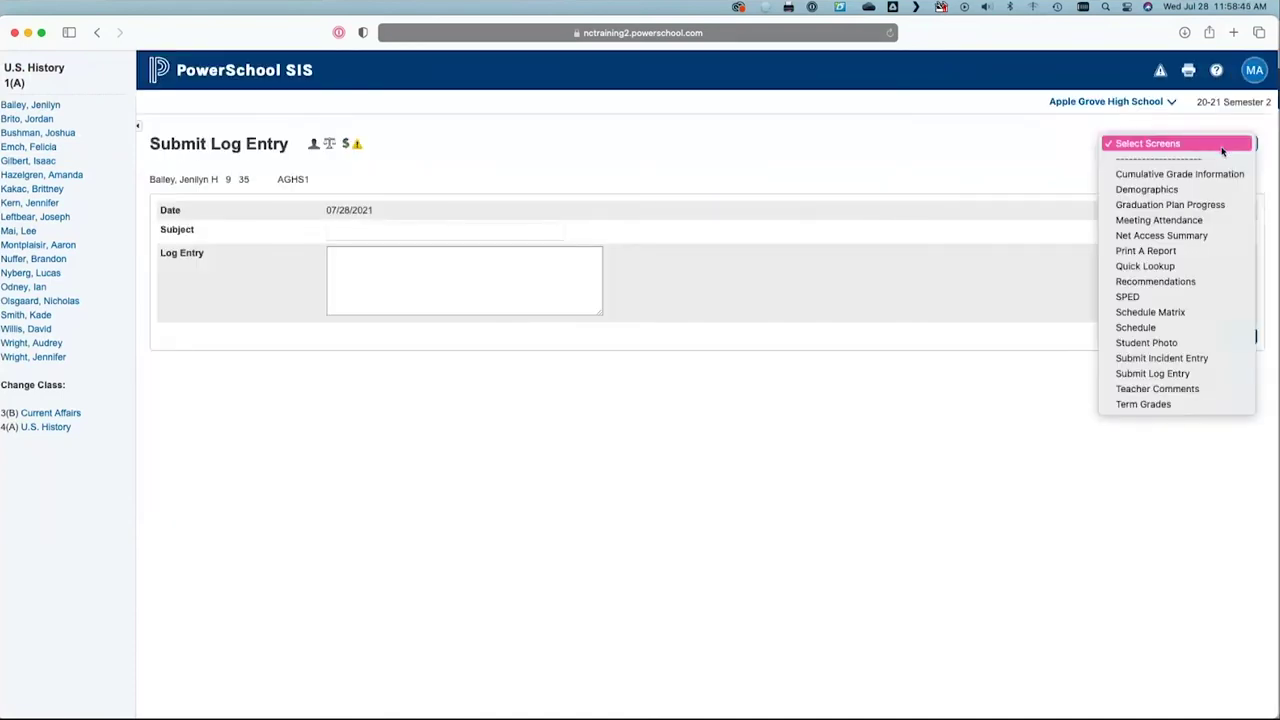
{"action": "left_click", "coordinate": [1231, 358]}
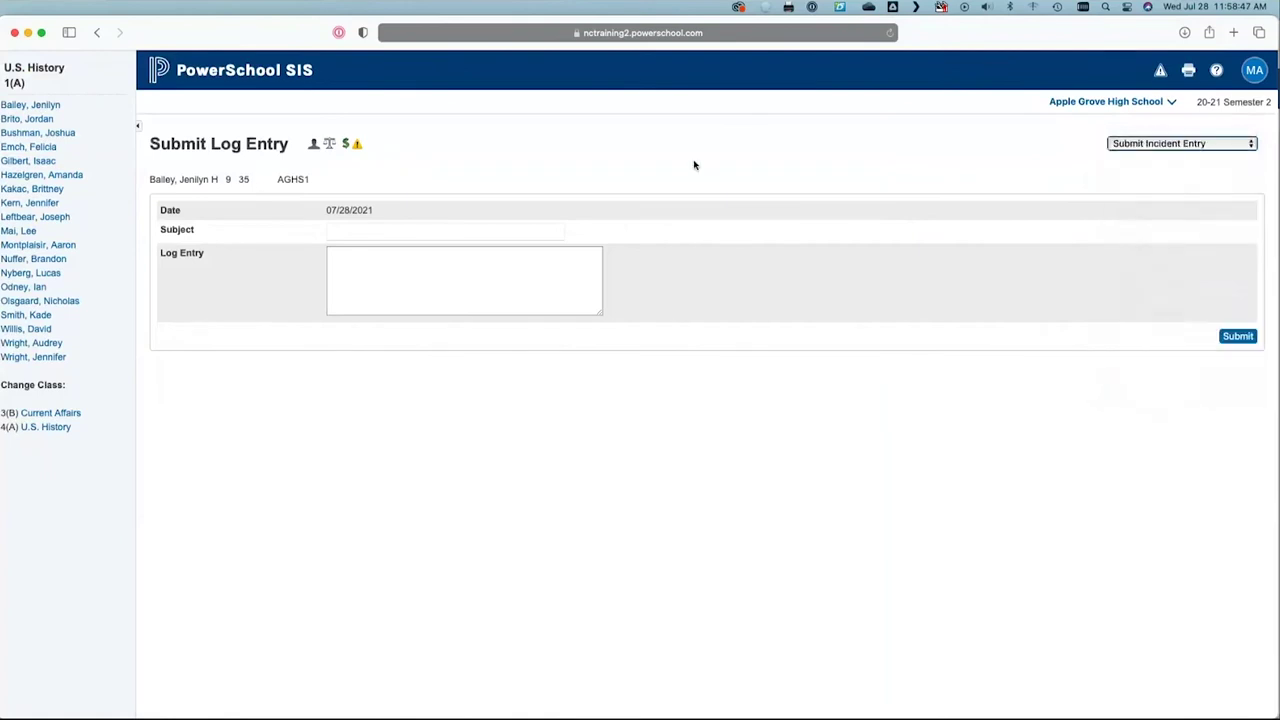
- Show the incident form's required-field warnings, then return to Current Classes
{"action": "left_click", "coordinate": [643, 231]}
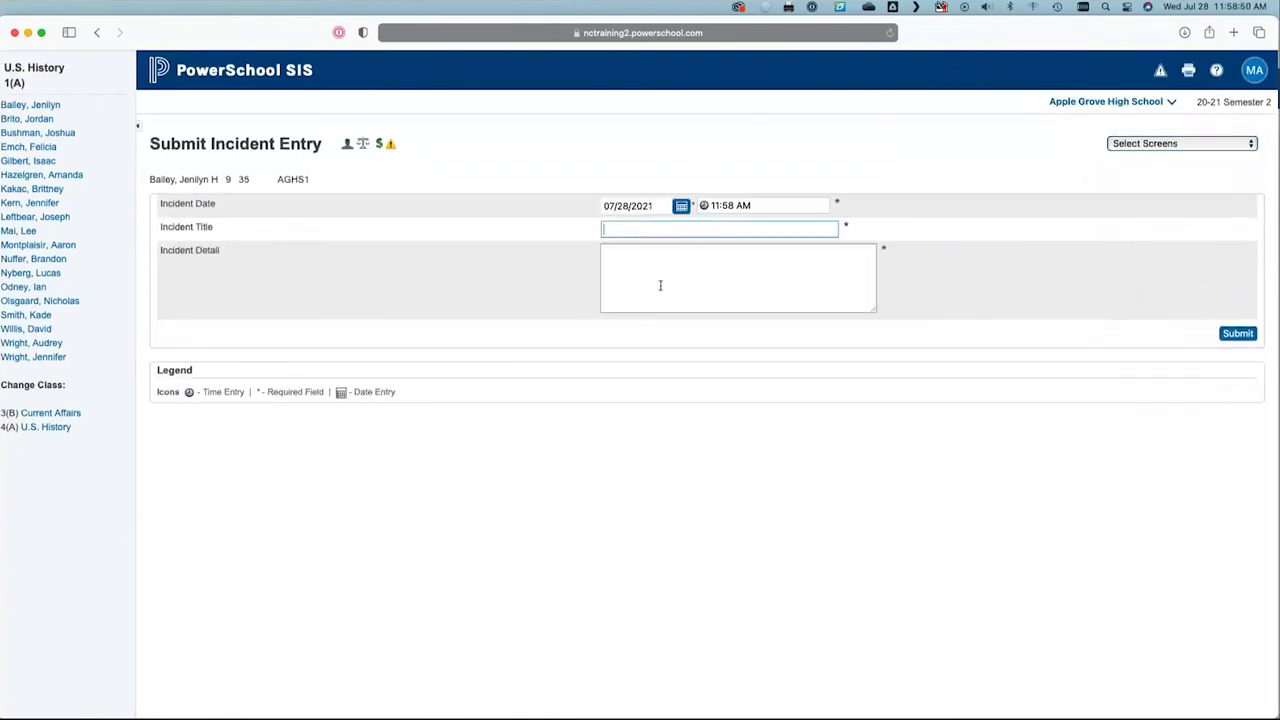
{"action": "left_click", "coordinate": [660, 283]}
{"action": "left_click", "coordinate": [484, 174]}
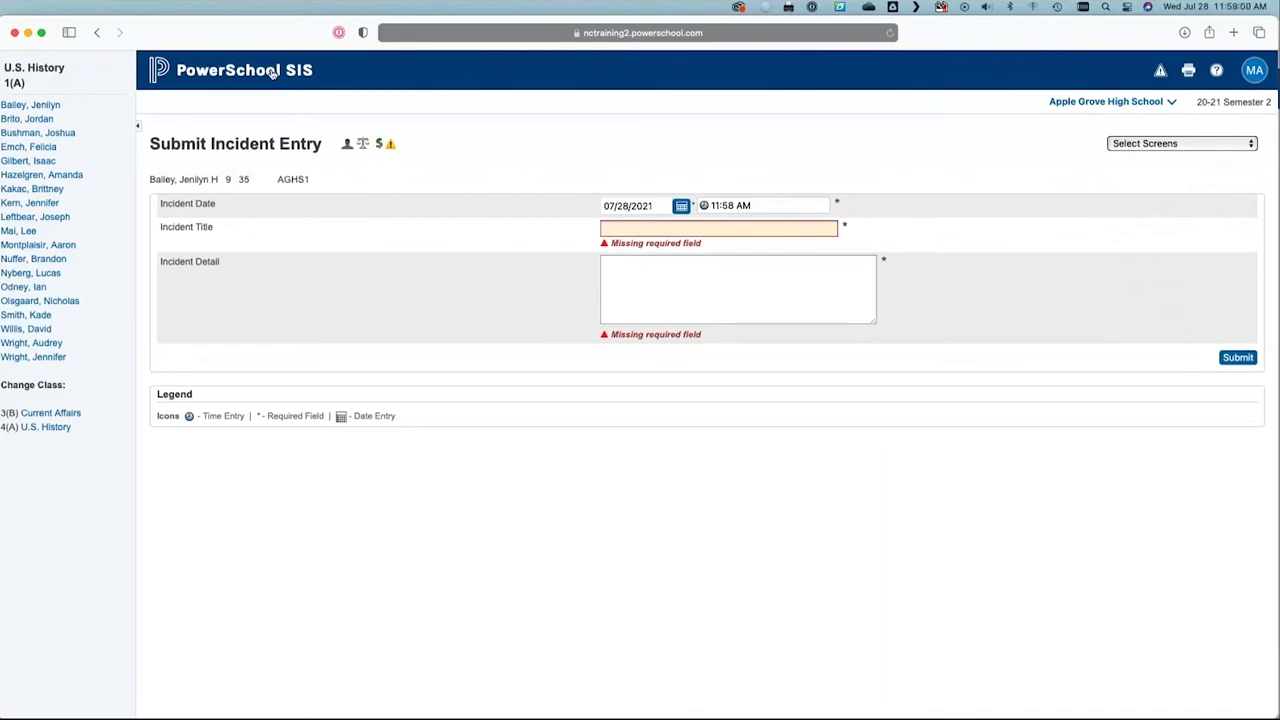
{"action": "left_click", "coordinate": [271, 73]}
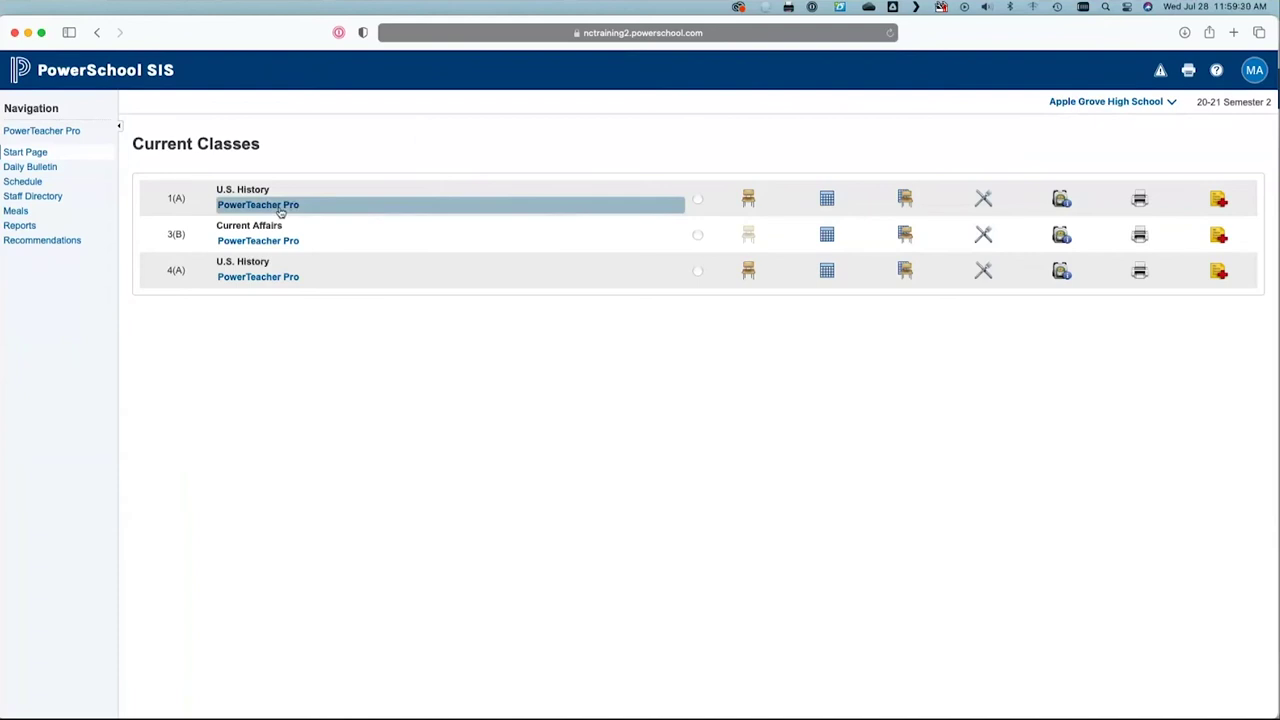
- Launch PowerTeacher Pro for 1(A) U.S. History and open its Students view
{"action": "left_click", "coordinate": [281, 211]}
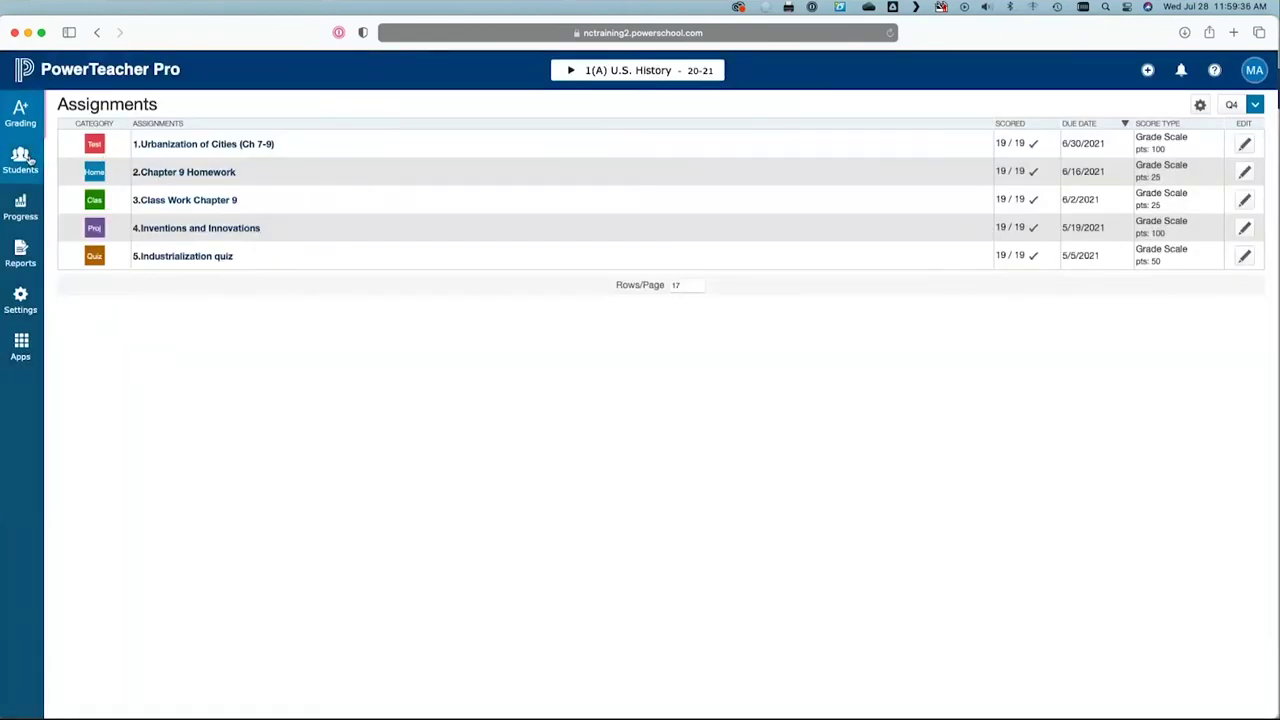
{"action": "left_click", "coordinate": [21, 158]}
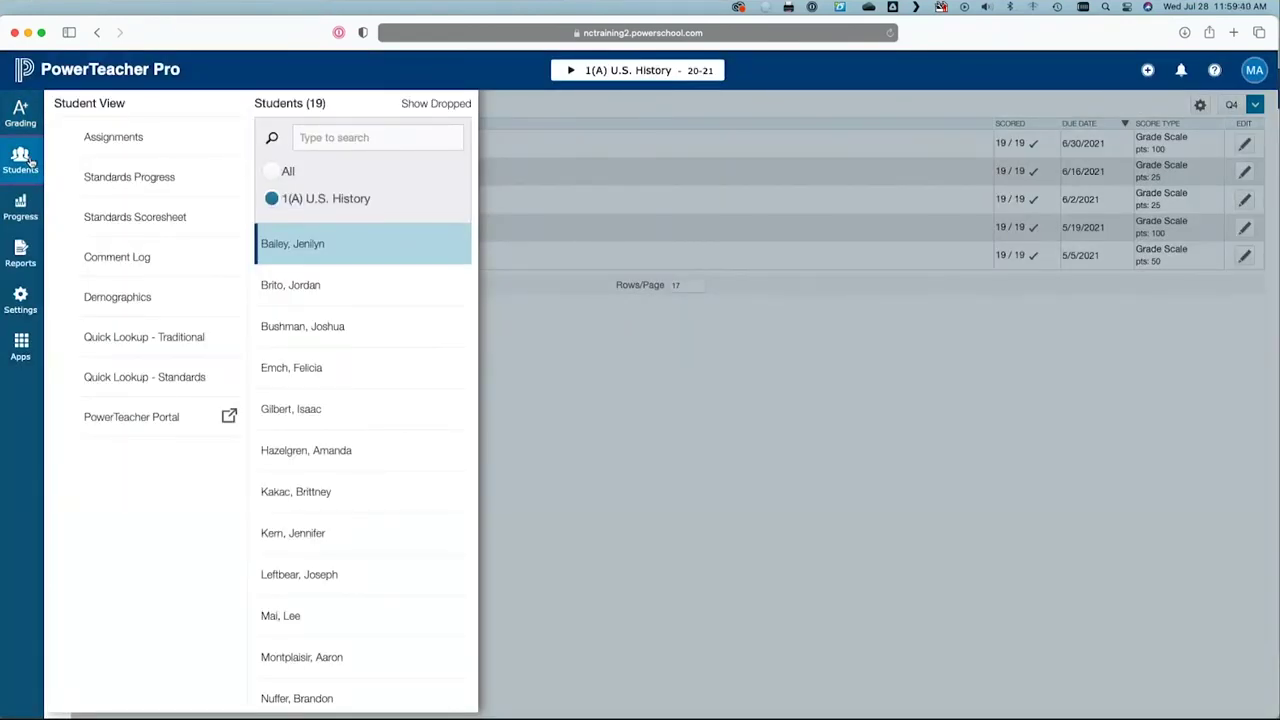
{"action": "left_click", "coordinate": [157, 297]}
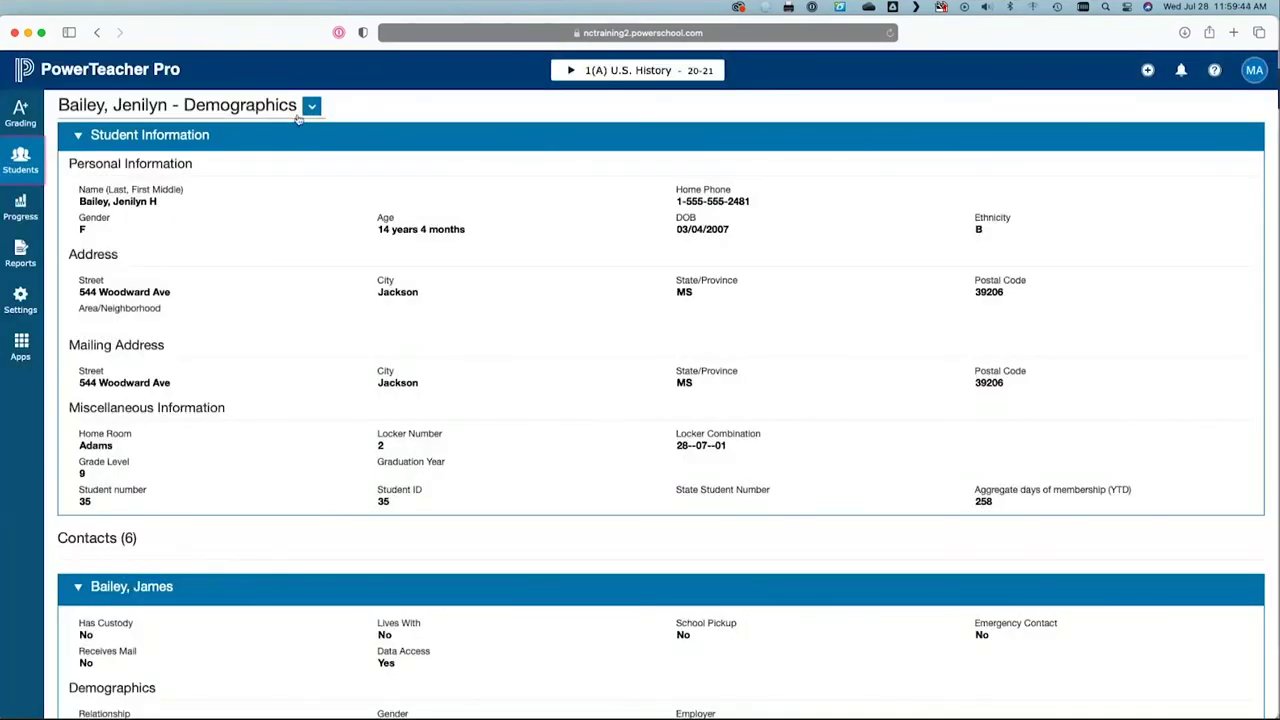
{"action": "left_click", "coordinate": [311, 106]}
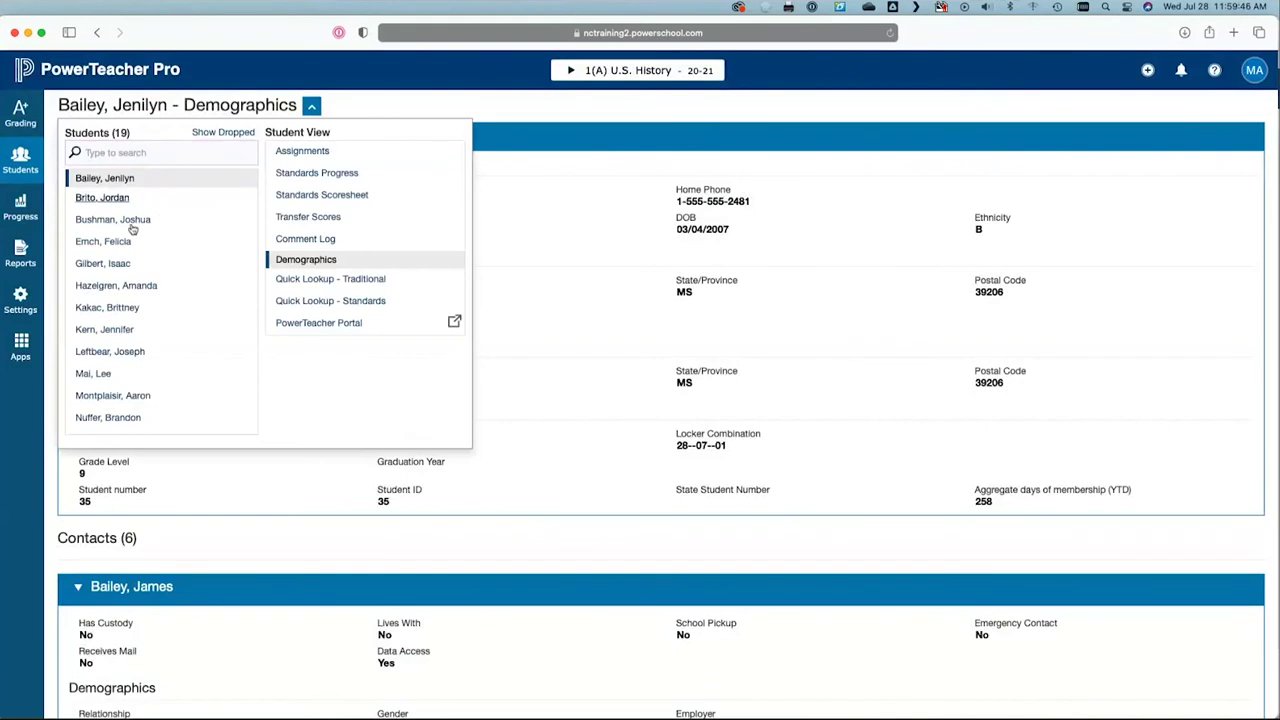
{"action": "scroll", "coordinate": [130, 280], "scroll_direction": "down", "scroll_amount": 1}
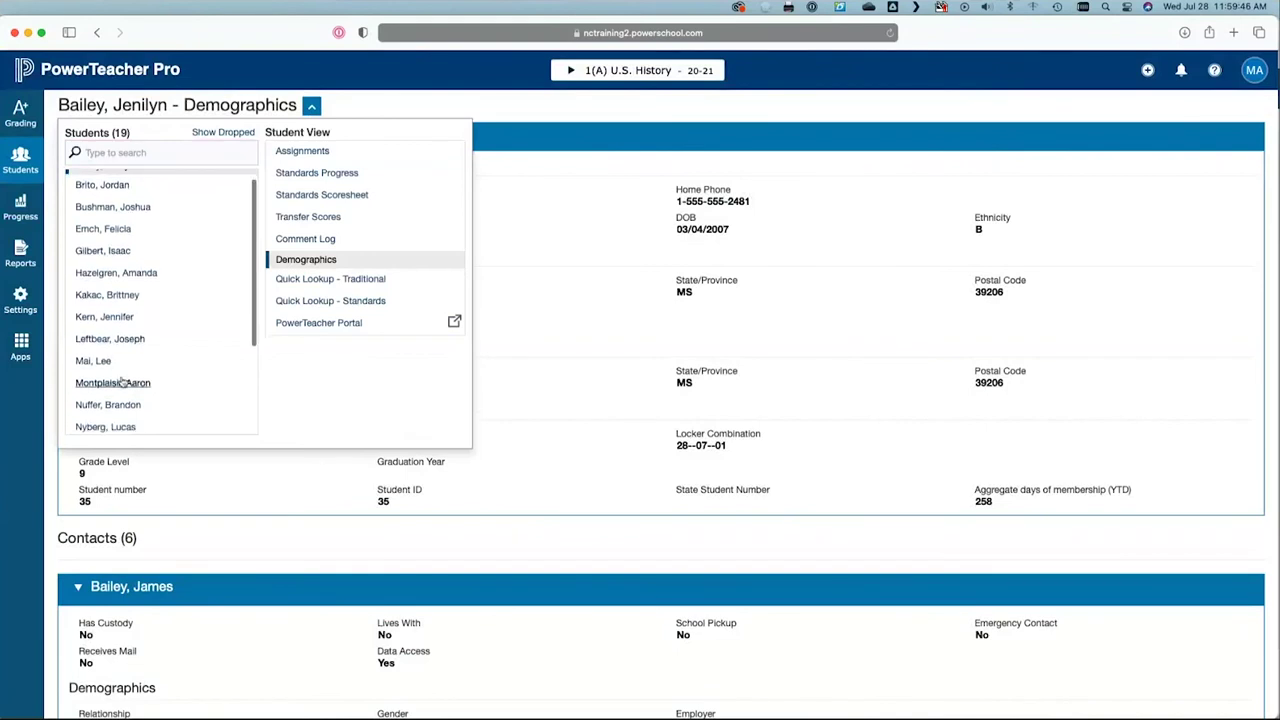
{"action": "left_click", "coordinate": [563, 115]}
{"action": "left_click_drag", "start_coordinate": [131, 190], "coordinate": [1102, 497]}
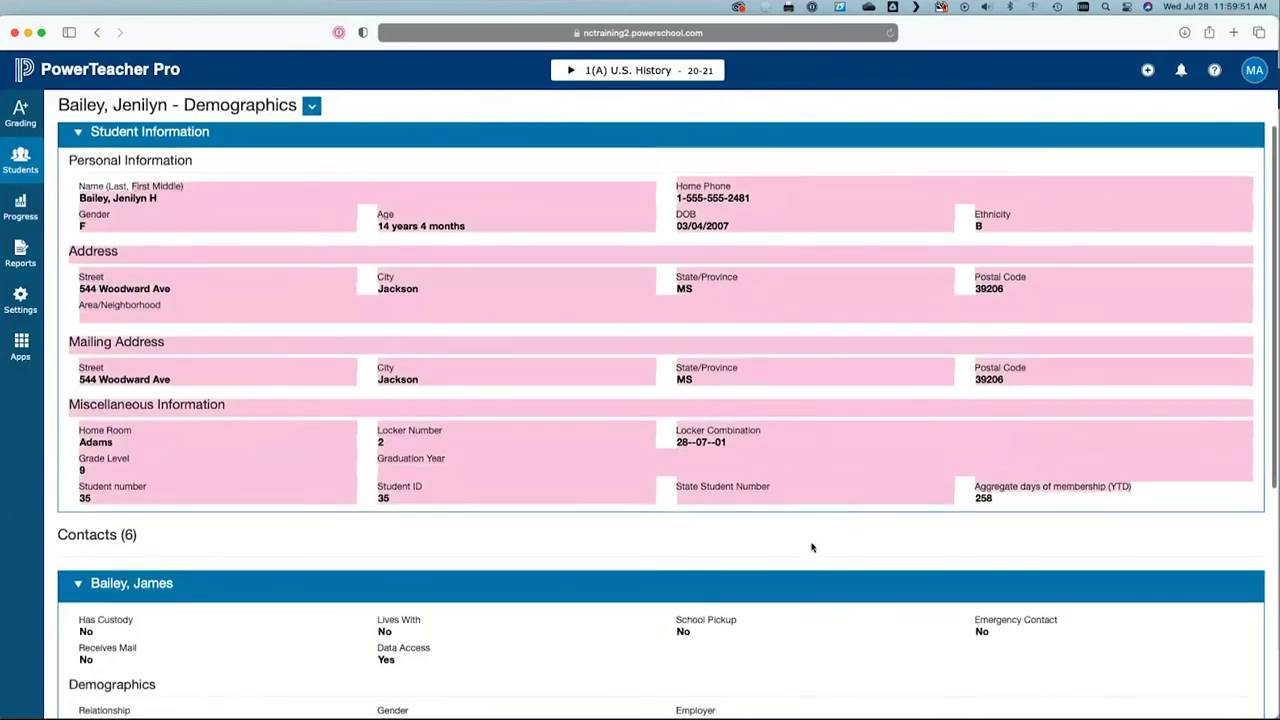
{"action": "left_click", "coordinate": [806, 528]}
{"action": "scroll", "coordinate": [805, 525], "scroll_direction": "down", "scroll_amount": 5}
{"action": "scroll", "coordinate": [805, 525], "scroll_direction": "down", "scroll_amount": 2}
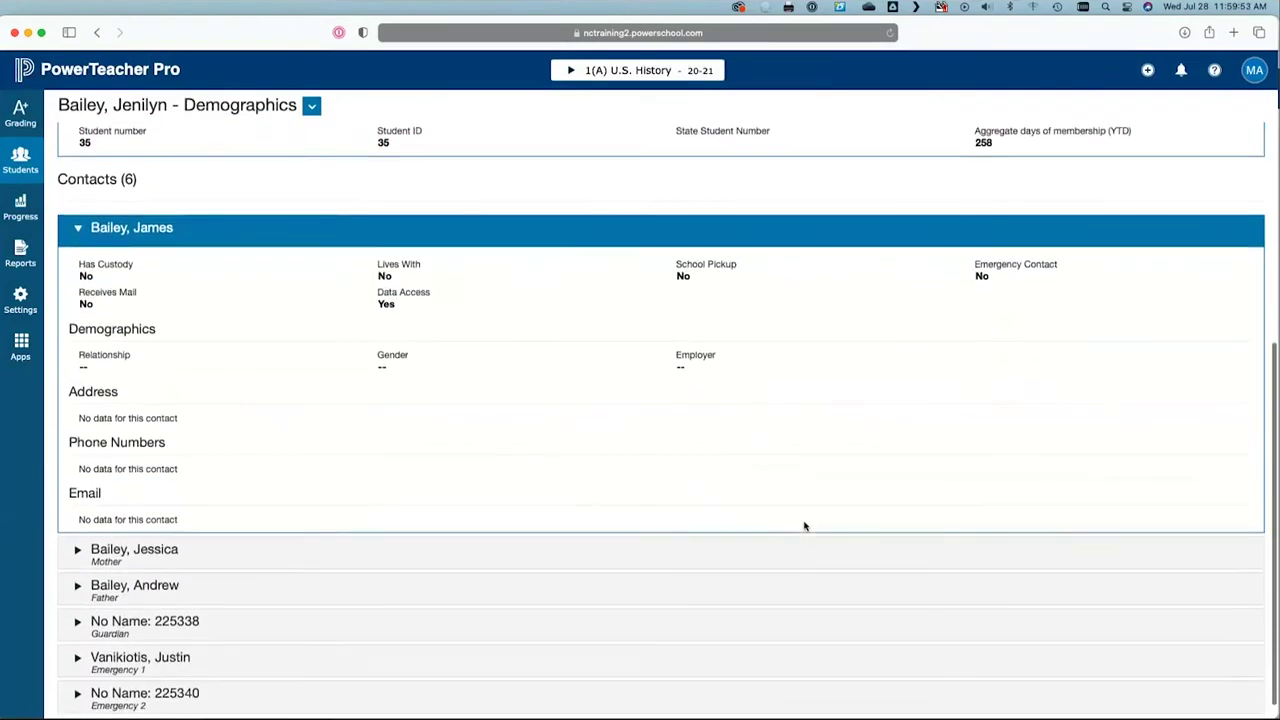
{"action": "left_click_drag", "start_coordinate": [65, 158], "coordinate": [134, 160]}
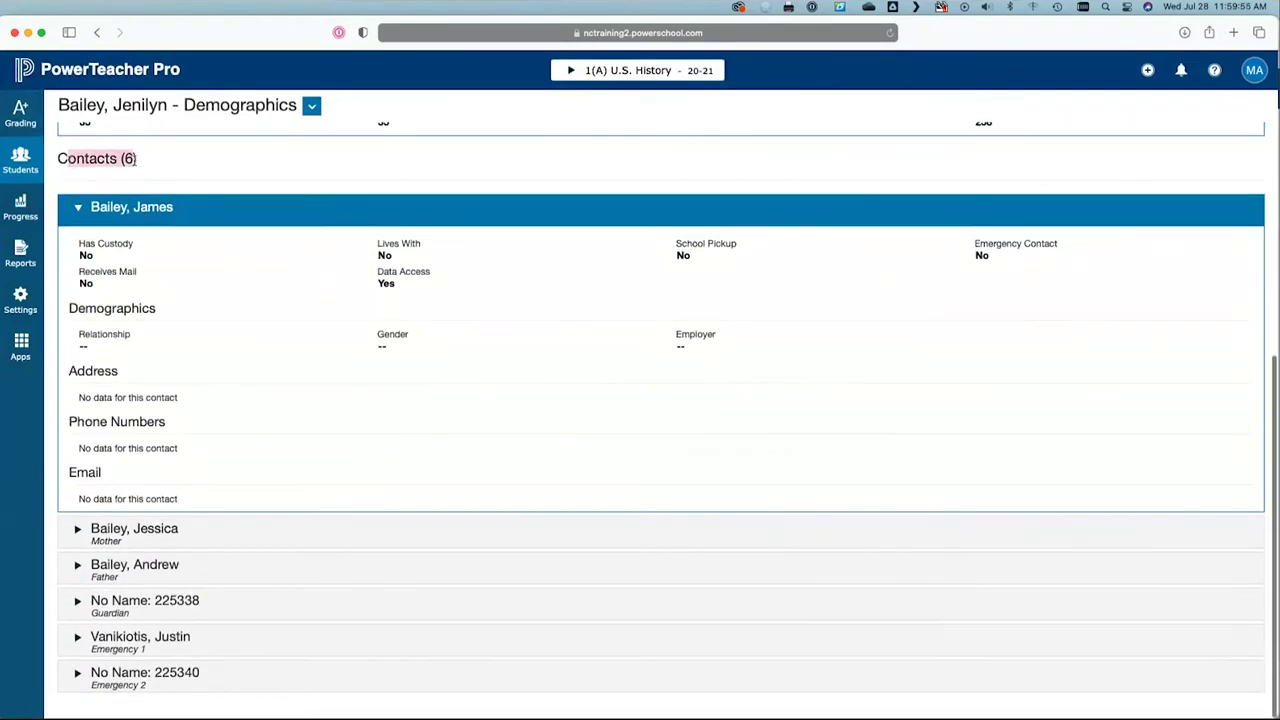
{"action": "left_click", "coordinate": [167, 165]}
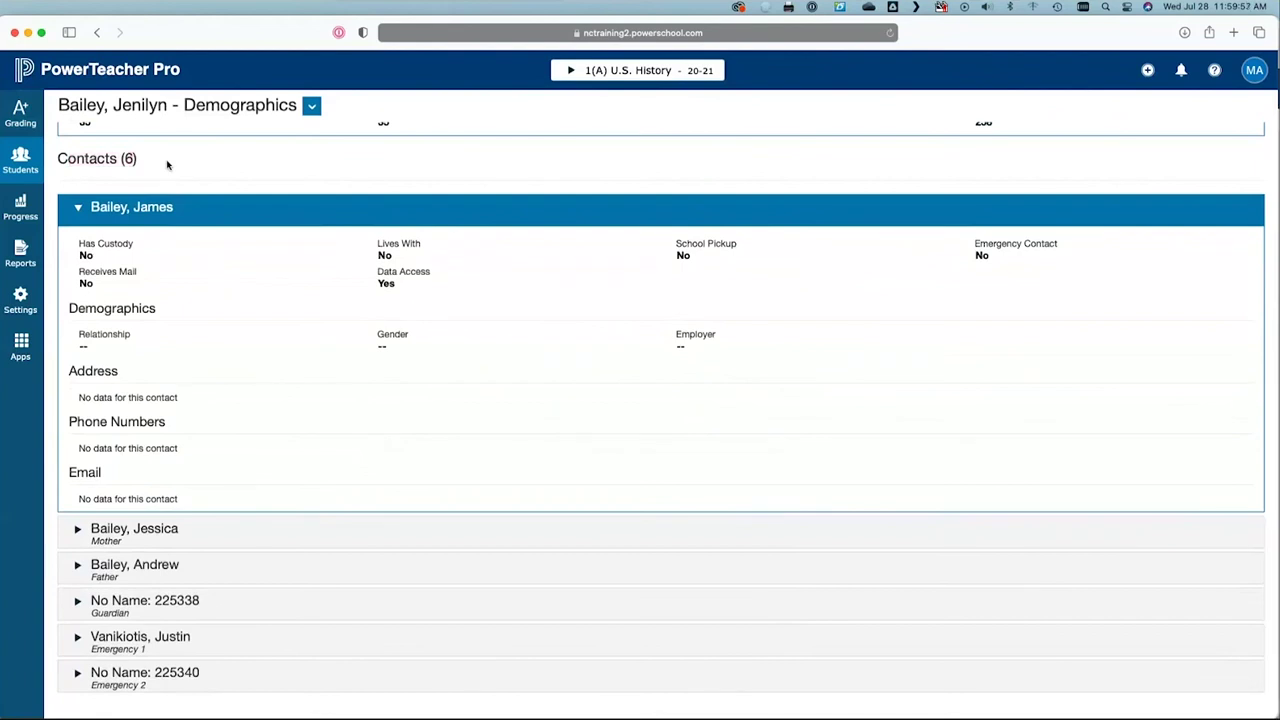
{"action": "left_click", "coordinate": [203, 541]}
{"action": "scroll", "coordinate": [322, 570], "scroll_direction": "down", "scroll_amount": 5}
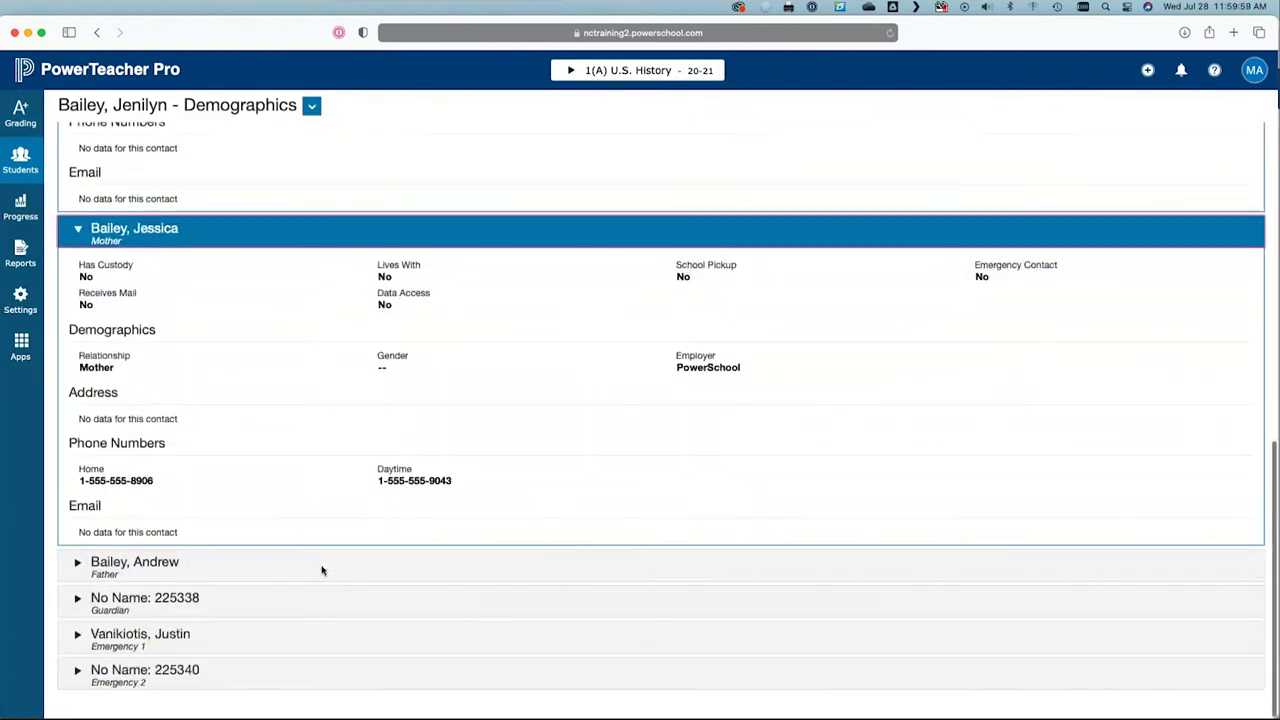
{"action": "left_click", "coordinate": [322, 570]}
{"action": "scroll", "coordinate": [346, 571], "scroll_direction": "down", "scroll_amount": 5}
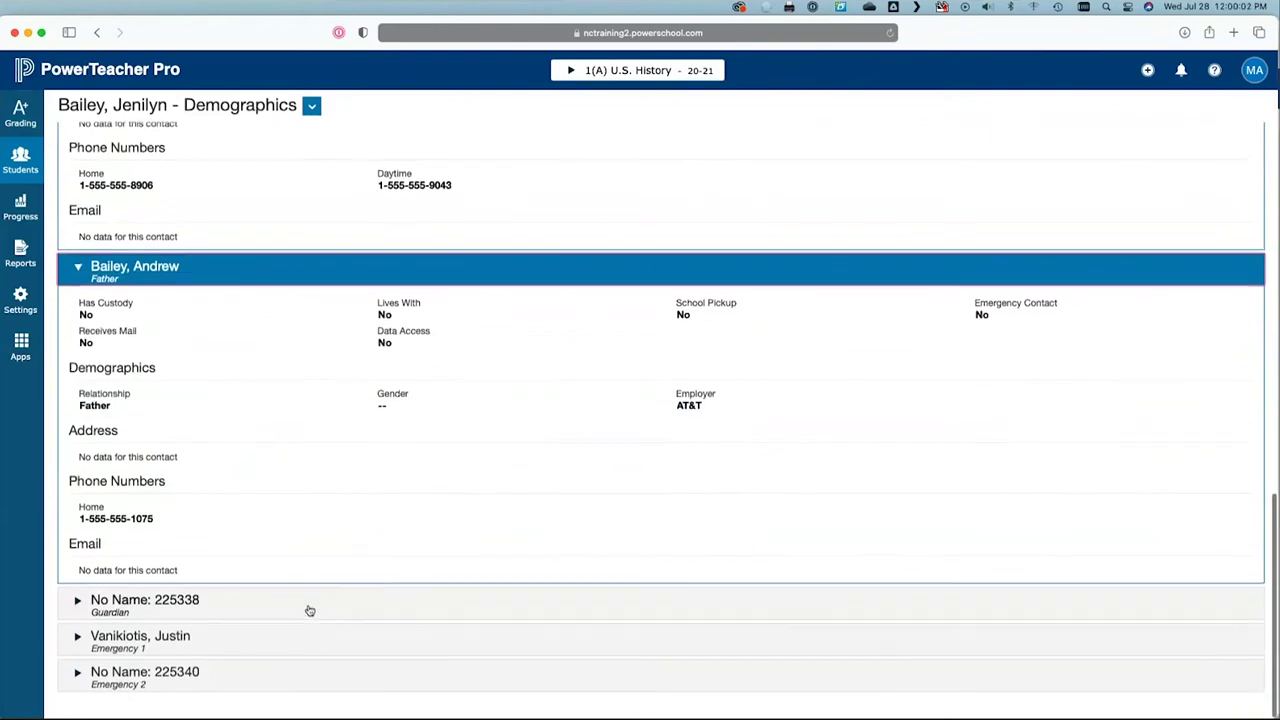
{"action": "left_click", "coordinate": [338, 592]}
{"action": "scroll", "coordinate": [338, 588], "scroll_direction": "down", "scroll_amount": 5}
{"action": "left_click", "coordinate": [228, 652]}
{"action": "scroll", "coordinate": [321, 603], "scroll_direction": "down", "scroll_amount": 5}
{"action": "left_click", "coordinate": [257, 688]}
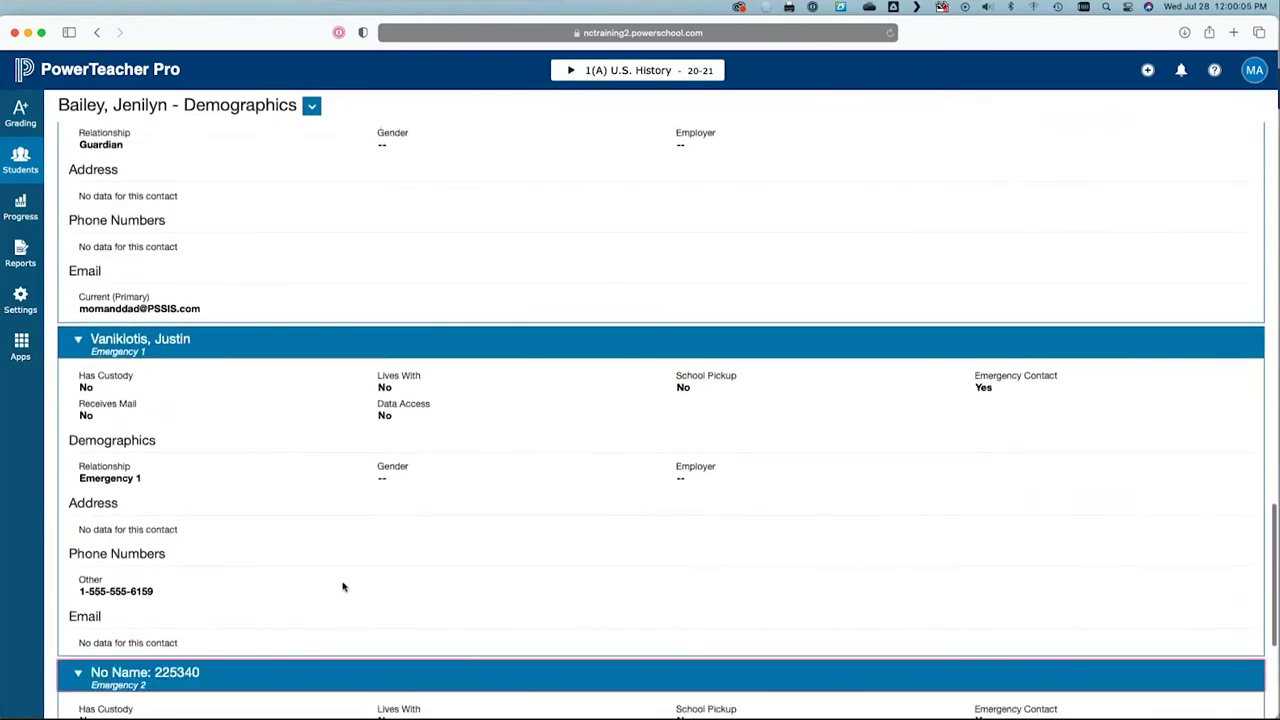
{"action": "scroll", "coordinate": [343, 586], "scroll_direction": "down", "scroll_amount": 5}
{"action": "scroll", "coordinate": [288, 537], "scroll_direction": "up", "scroll_amount": 9}
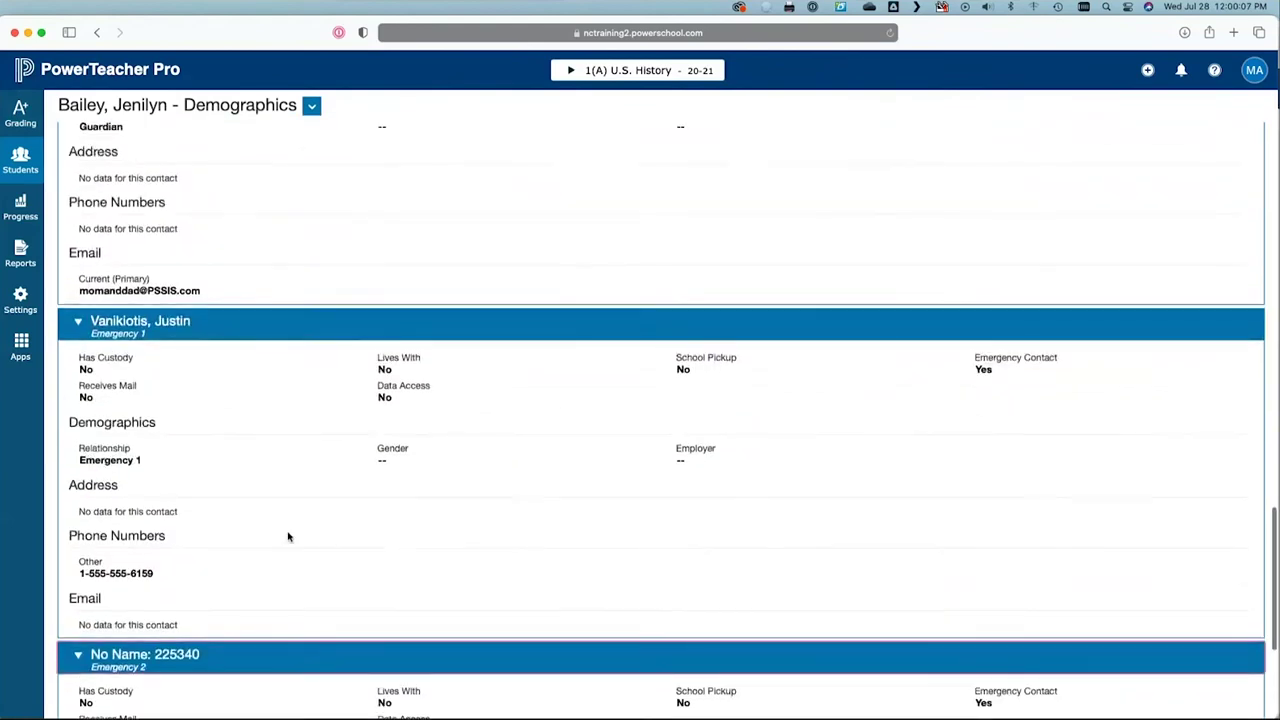
{"action": "scroll", "coordinate": [288, 537], "scroll_direction": "up", "scroll_amount": 2}
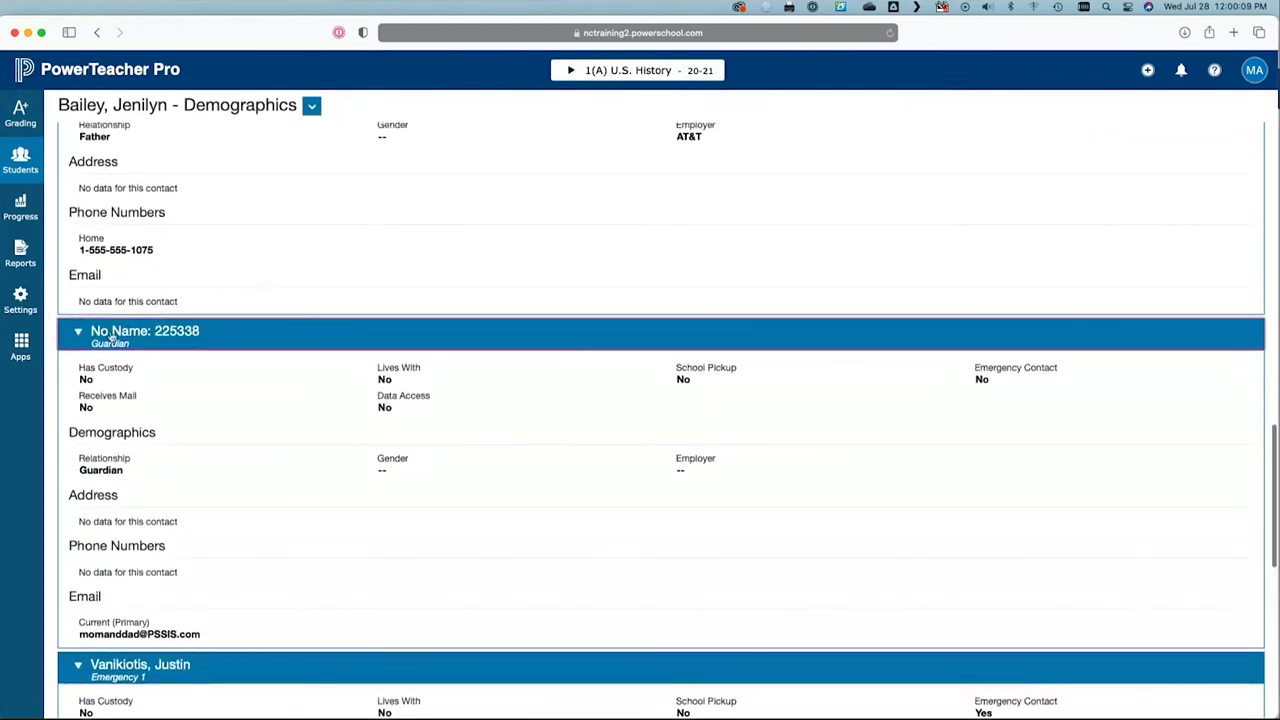
{"action": "scroll", "coordinate": [180, 421], "scroll_direction": "down", "scroll_amount": 1}
{"action": "left_click", "coordinate": [160, 460]}
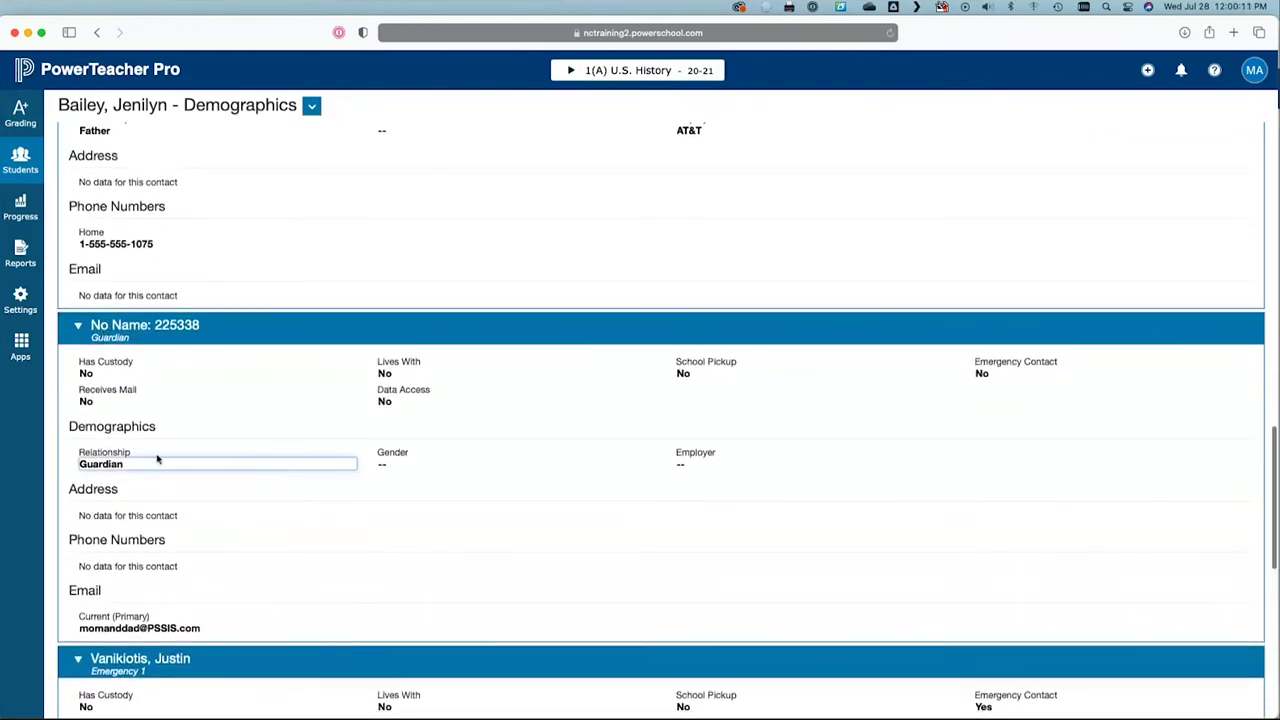
{"action": "left_click", "coordinate": [157, 402]}
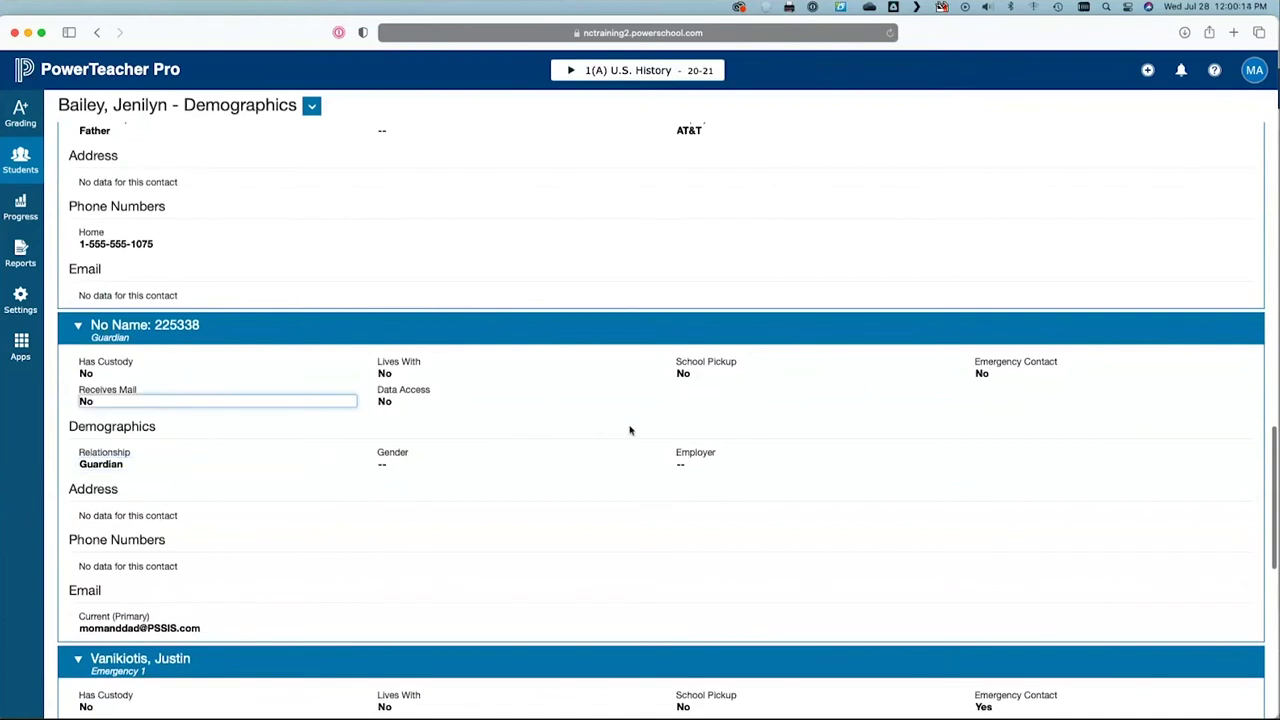
{"action": "scroll", "coordinate": [324, 622], "scroll_direction": "down", "scroll_amount": 6}
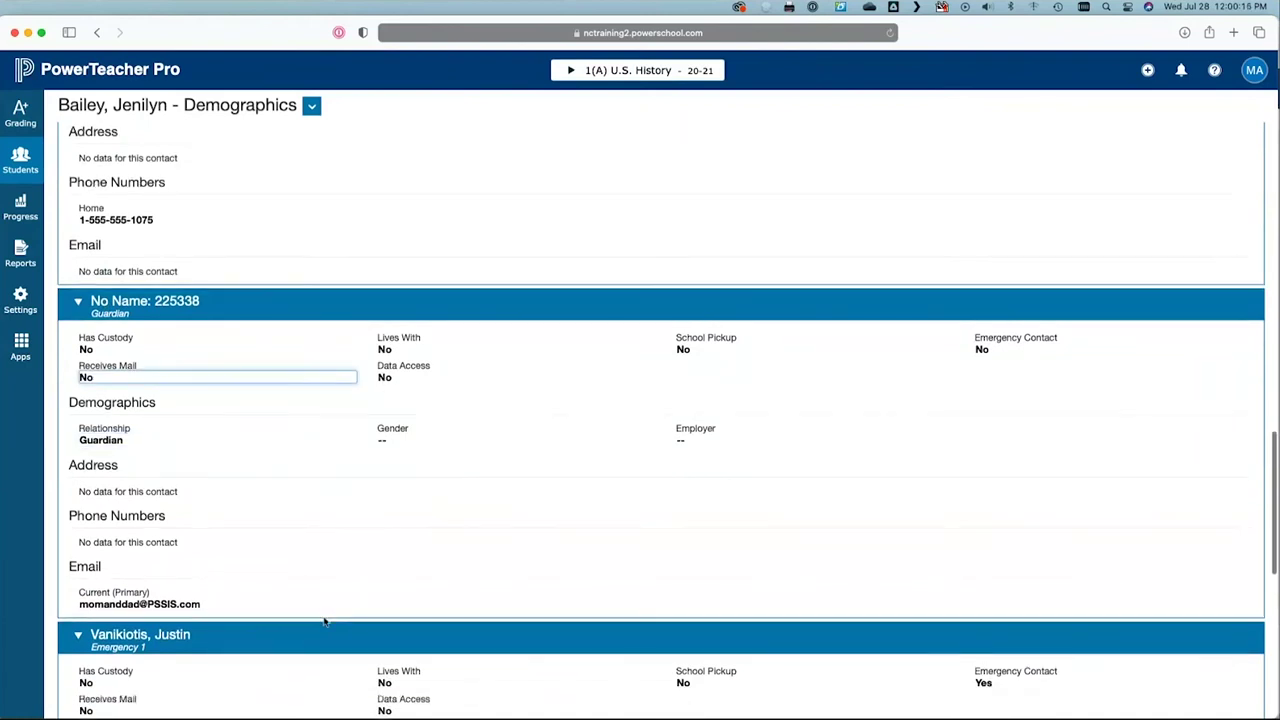
{"action": "scroll", "coordinate": [324, 622], "scroll_direction": "down", "scroll_amount": 9}
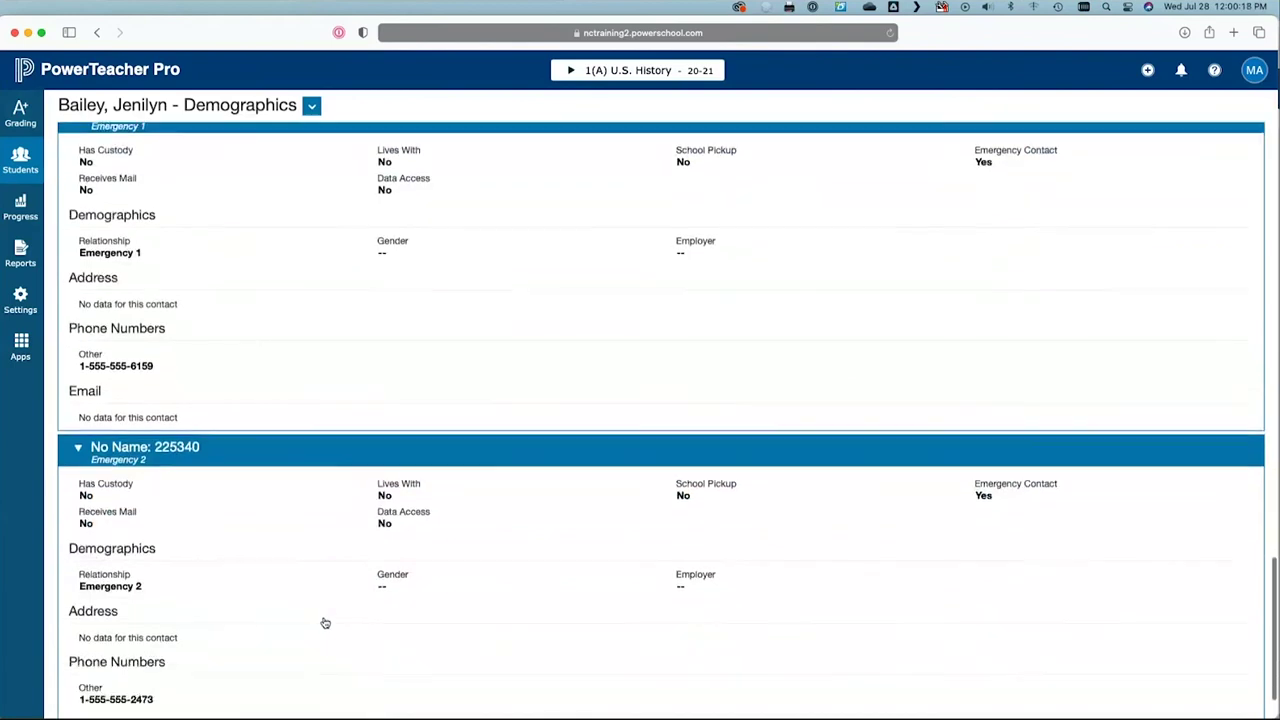
{"action": "scroll", "coordinate": [324, 622], "scroll_direction": "up", "scroll_amount": 20}
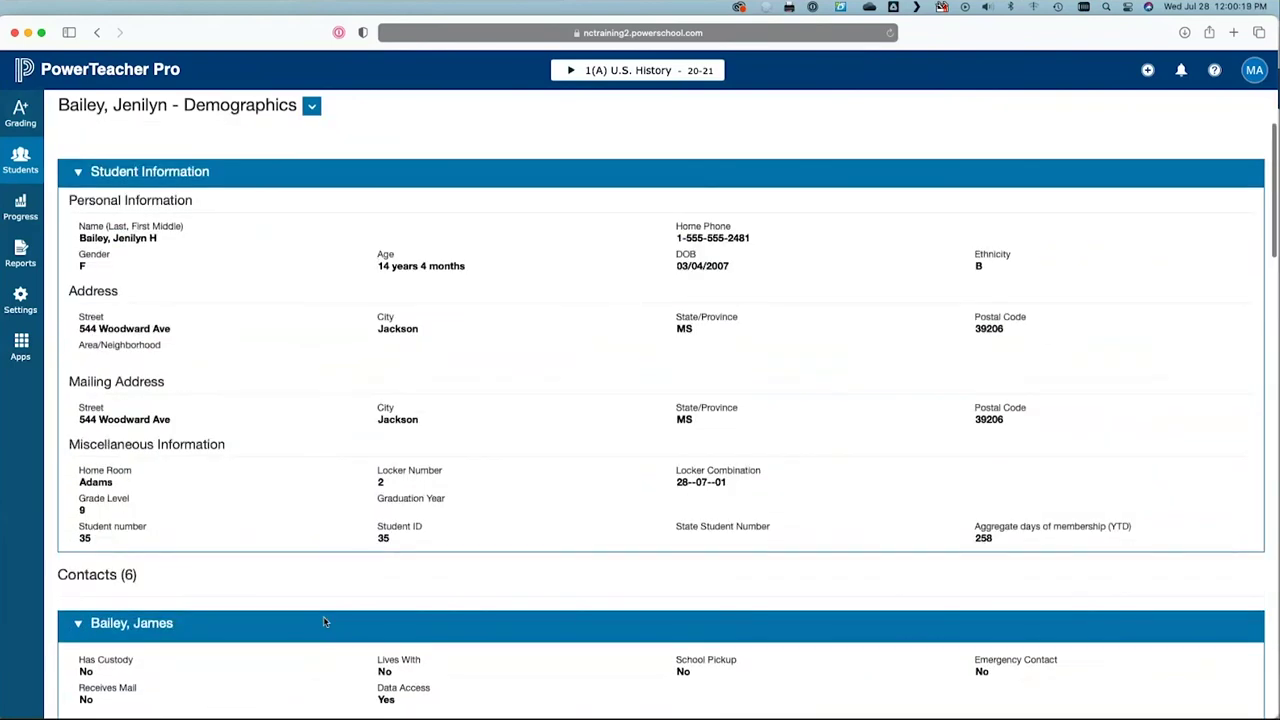
- Reopen 1(A) U.S. History in PowerTeacher Pro and create a new class email
{"action": "left_click", "coordinate": [115, 76]}
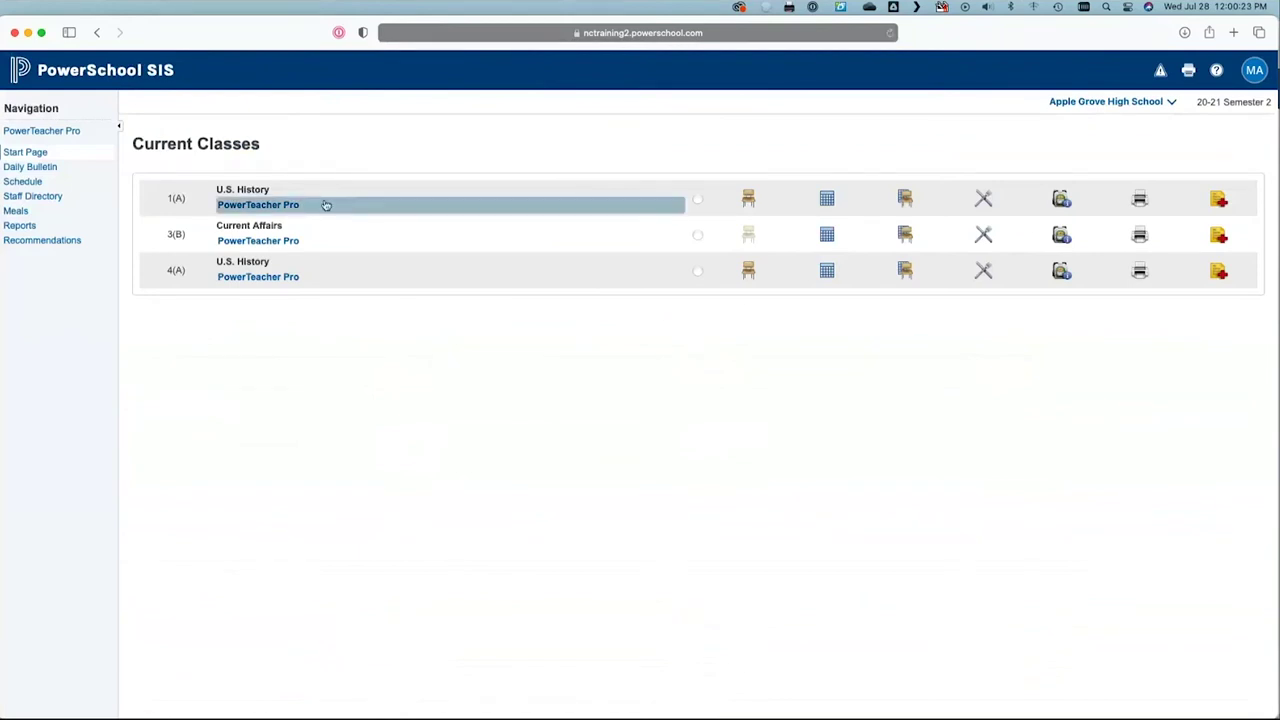
{"action": "left_click", "coordinate": [310, 205]}
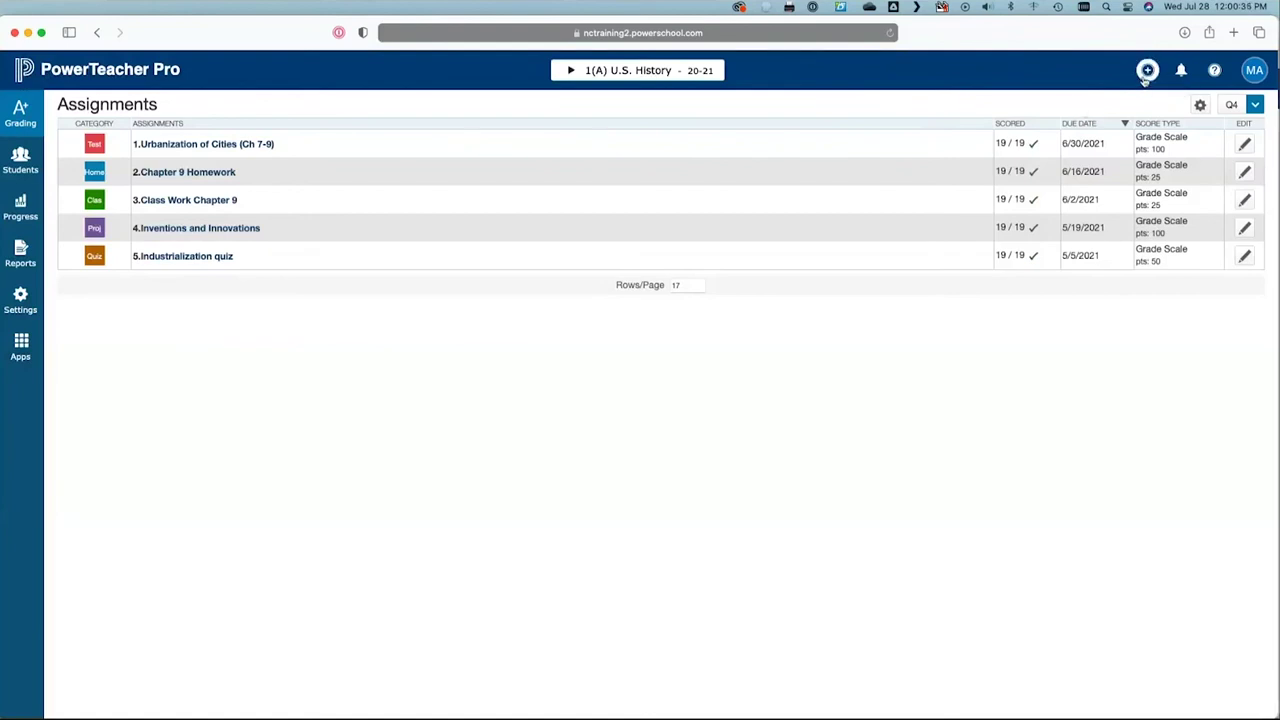
{"action": "left_click", "coordinate": [1147, 71]}
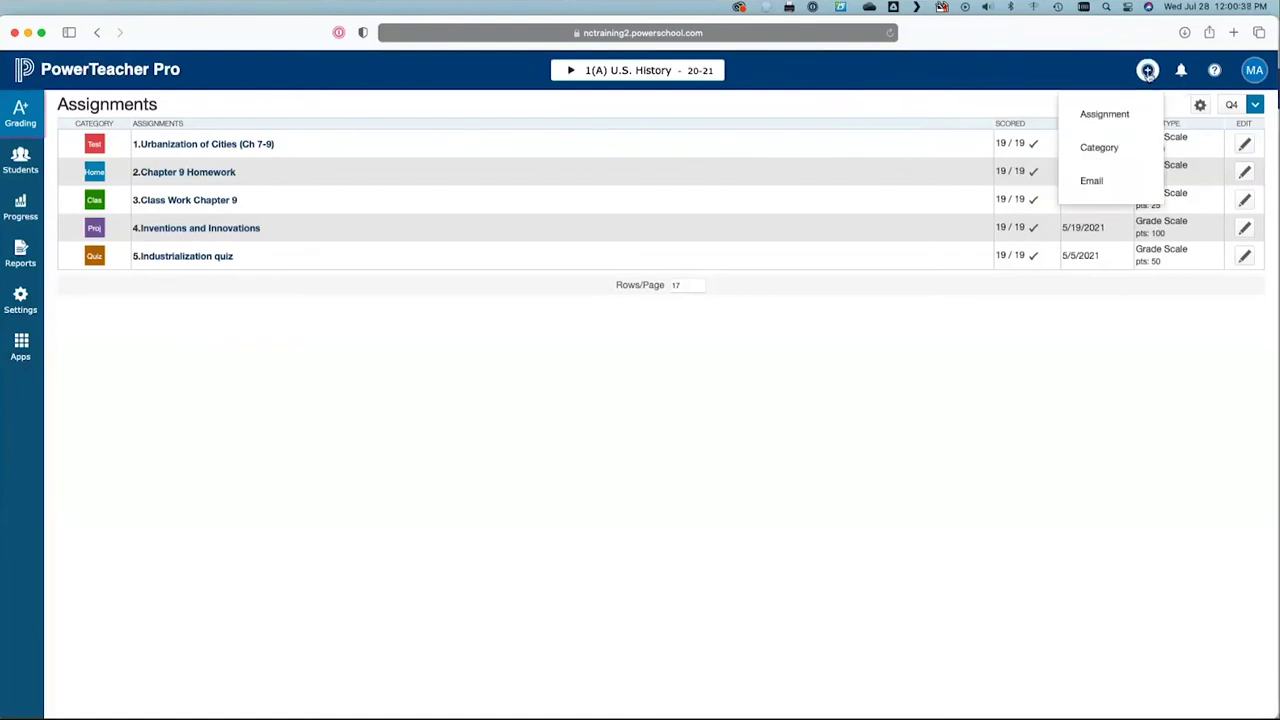
{"action": "left_click", "coordinate": [1120, 188]}
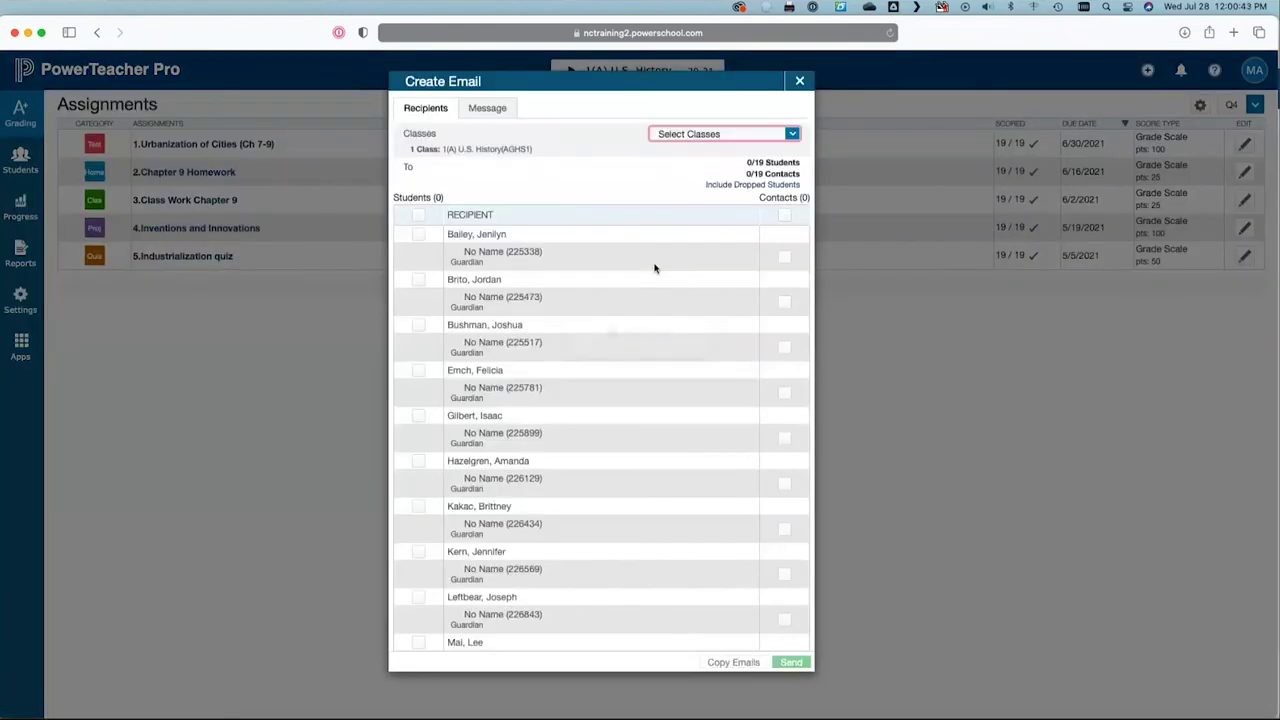
- Include all Other Classes in the email's class selection
{"action": "left_click", "coordinate": [787, 140]}
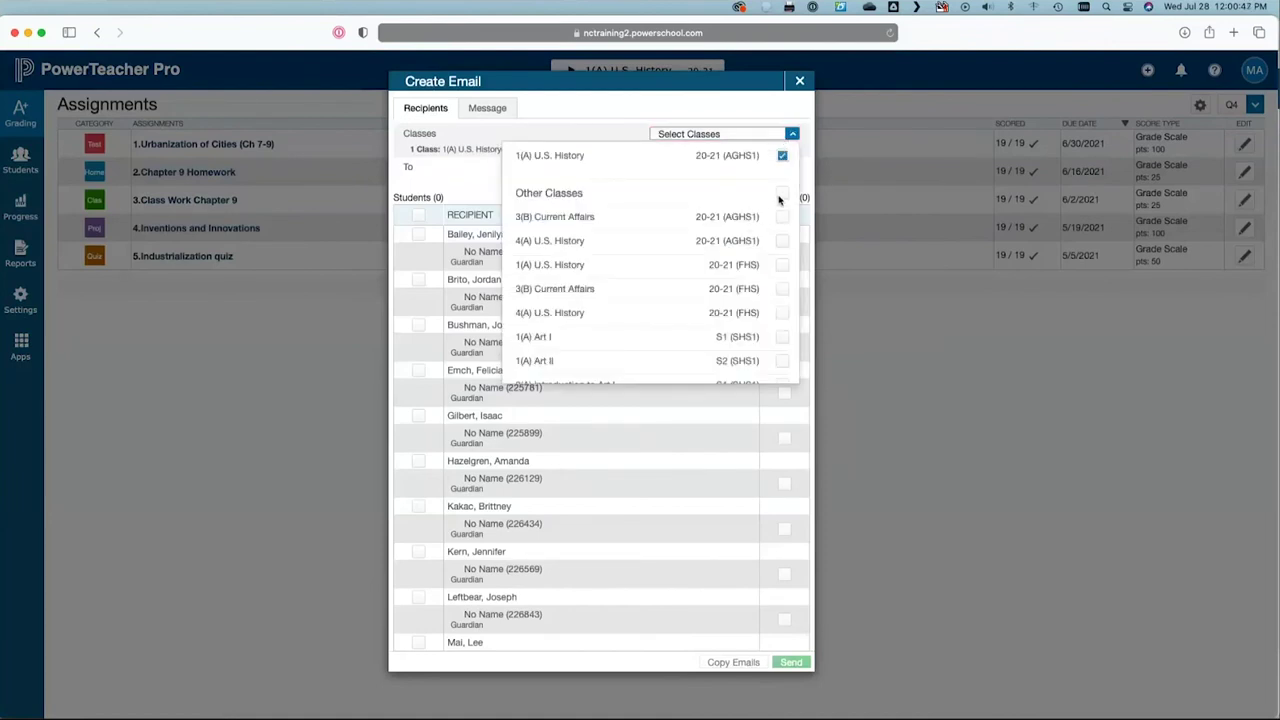
{"action": "scroll", "coordinate": [750, 280], "scroll_direction": "down", "scroll_amount": 4}
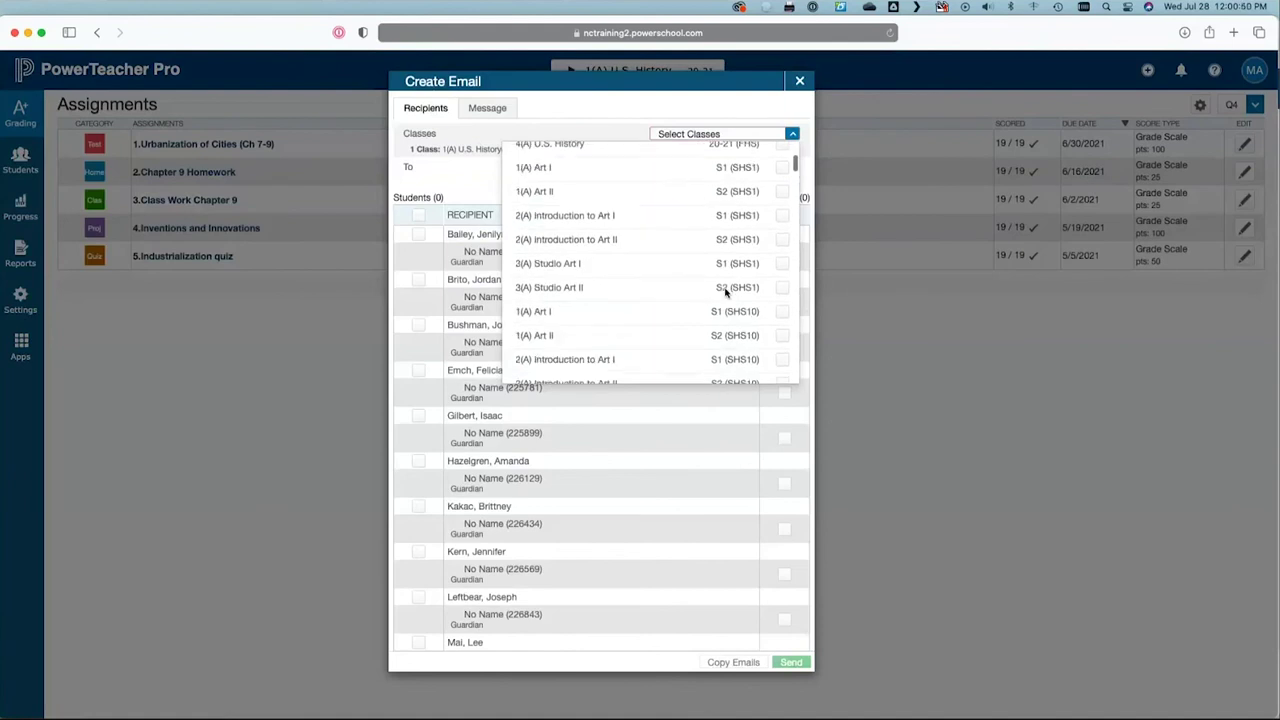
{"action": "scroll", "coordinate": [775, 240], "scroll_direction": "up", "scroll_amount": 6}
{"action": "left_click", "coordinate": [786, 195]}
{"action": "left_click", "coordinate": [786, 196]}
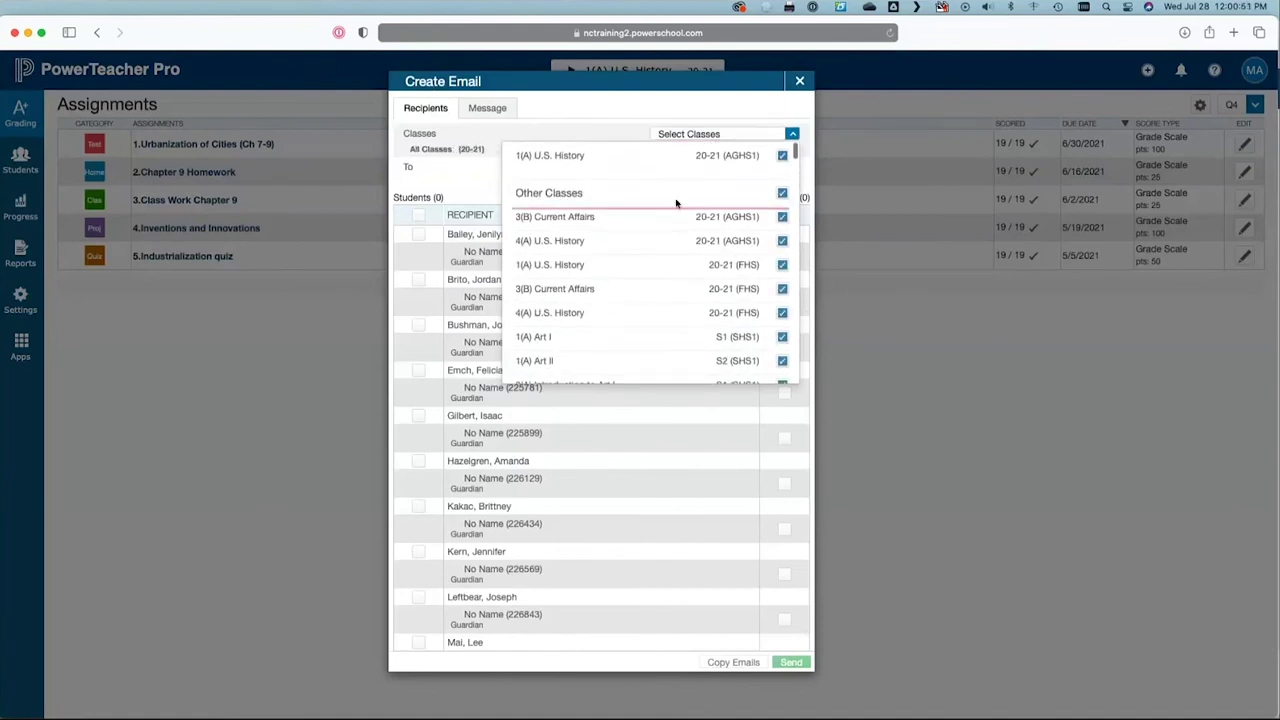
{"action": "left_click", "coordinate": [455, 181]}
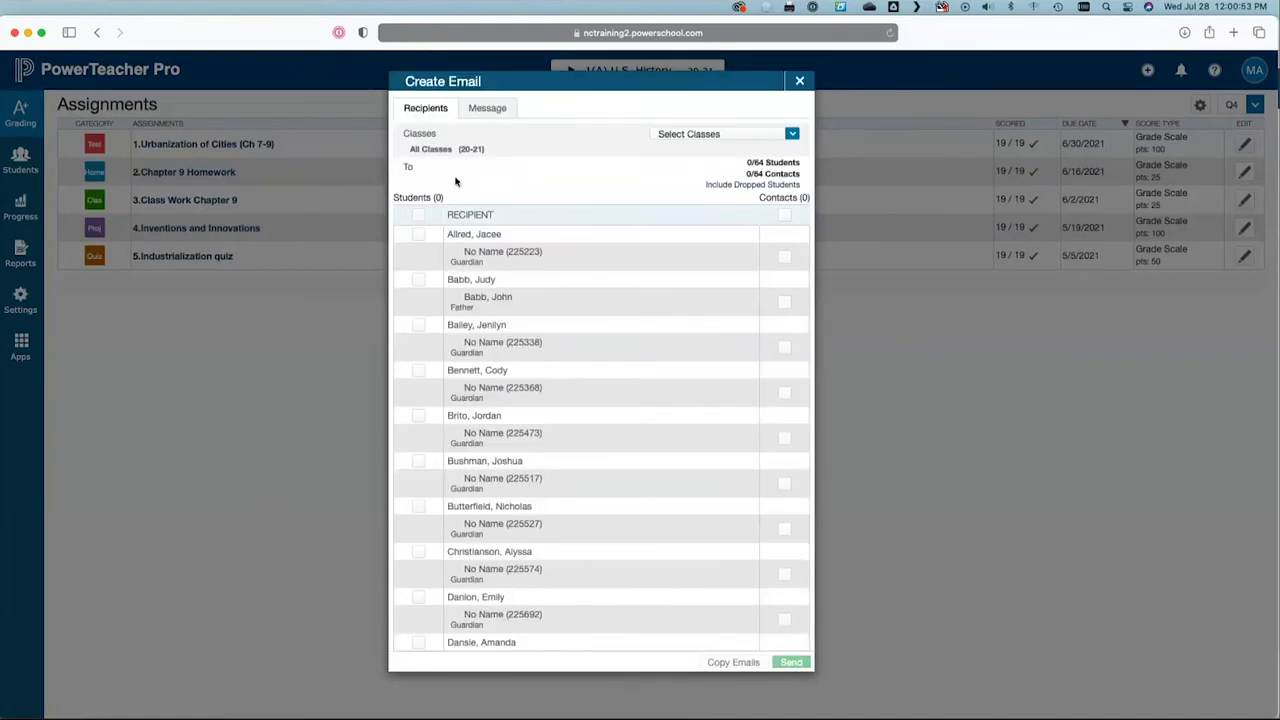
- Select all 64 students and all 64 contacts as email recipients
{"action": "left_click", "coordinate": [419, 235]}
{"action": "left_click", "coordinate": [420, 281]}
{"action": "left_click", "coordinate": [784, 258]}
{"action": "left_click", "coordinate": [784, 347]}
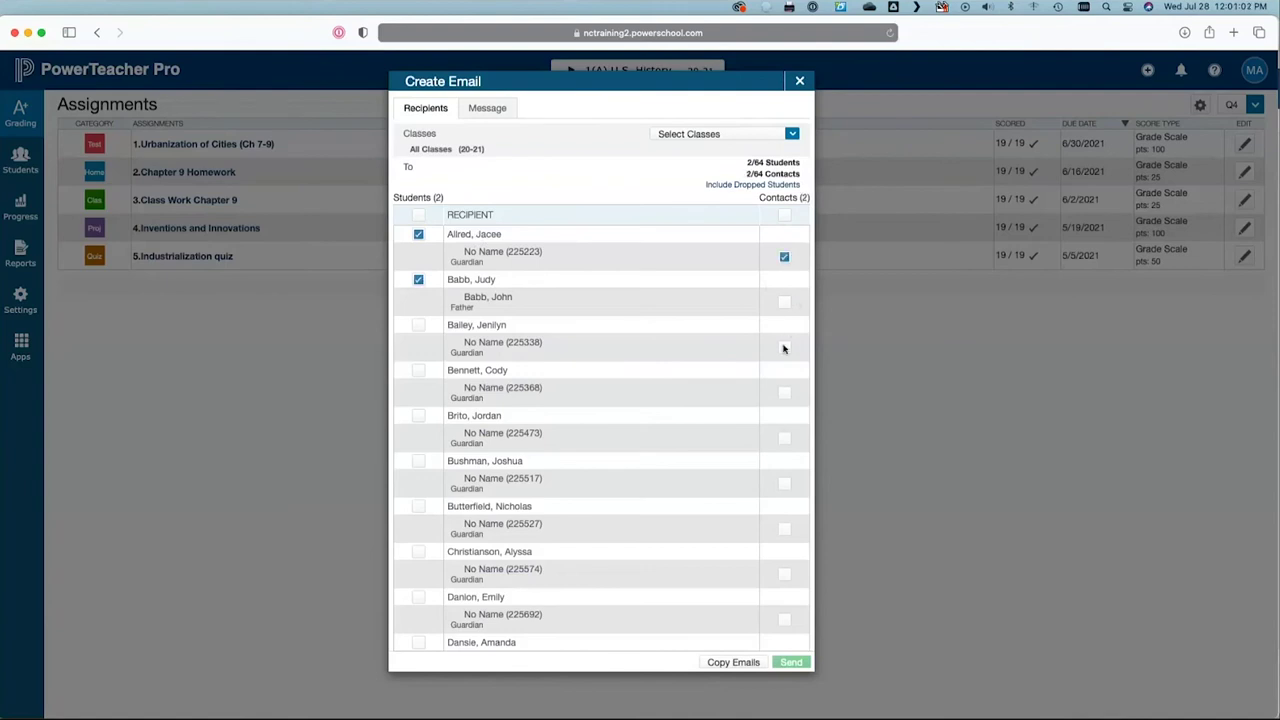
{"action": "left_click", "coordinate": [784, 483]}
{"action": "left_click", "coordinate": [419, 217]}
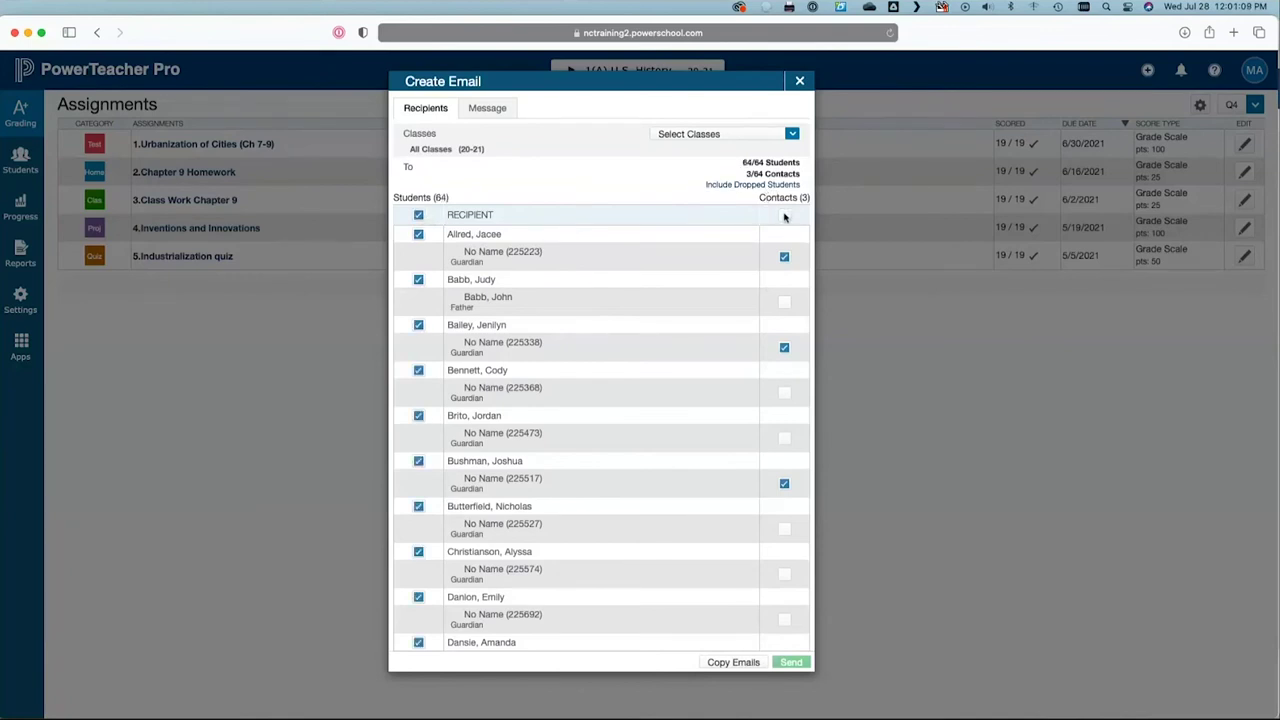
{"action": "left_click", "coordinate": [784, 216]}
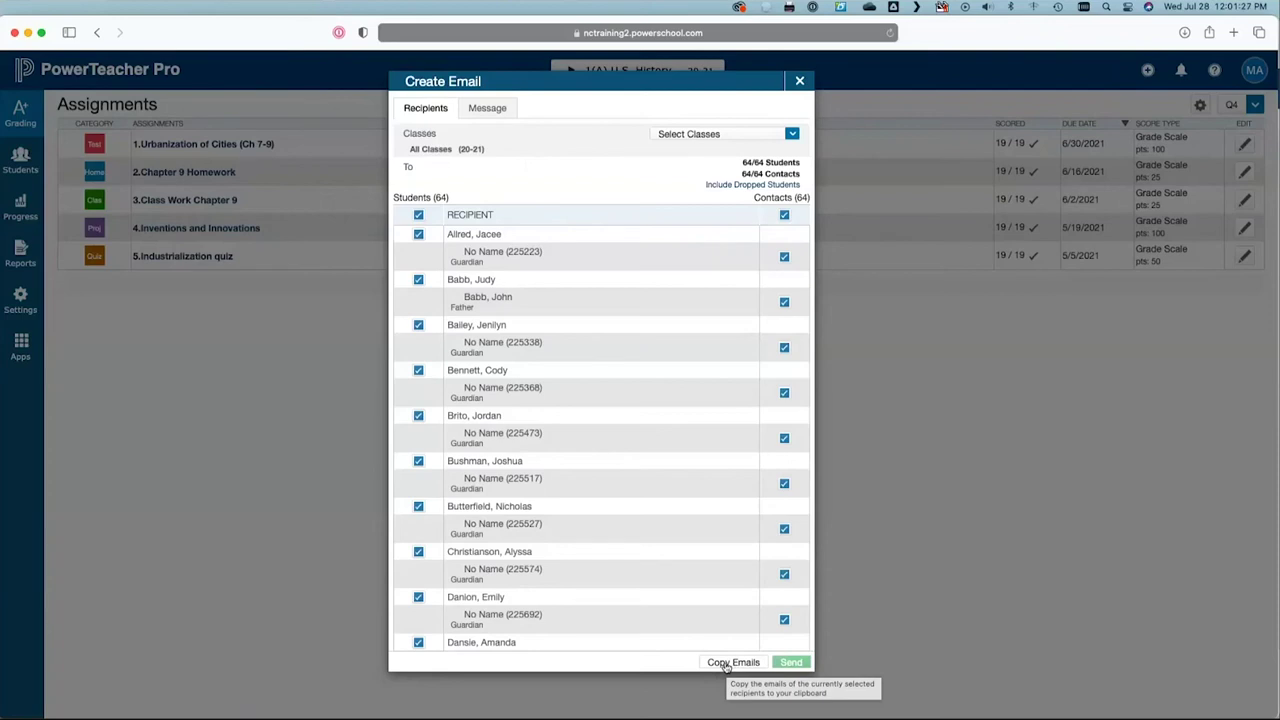
- Write the email with subject 'Test' and message 'Hello!'
{"action": "left_click", "coordinate": [493, 117]}
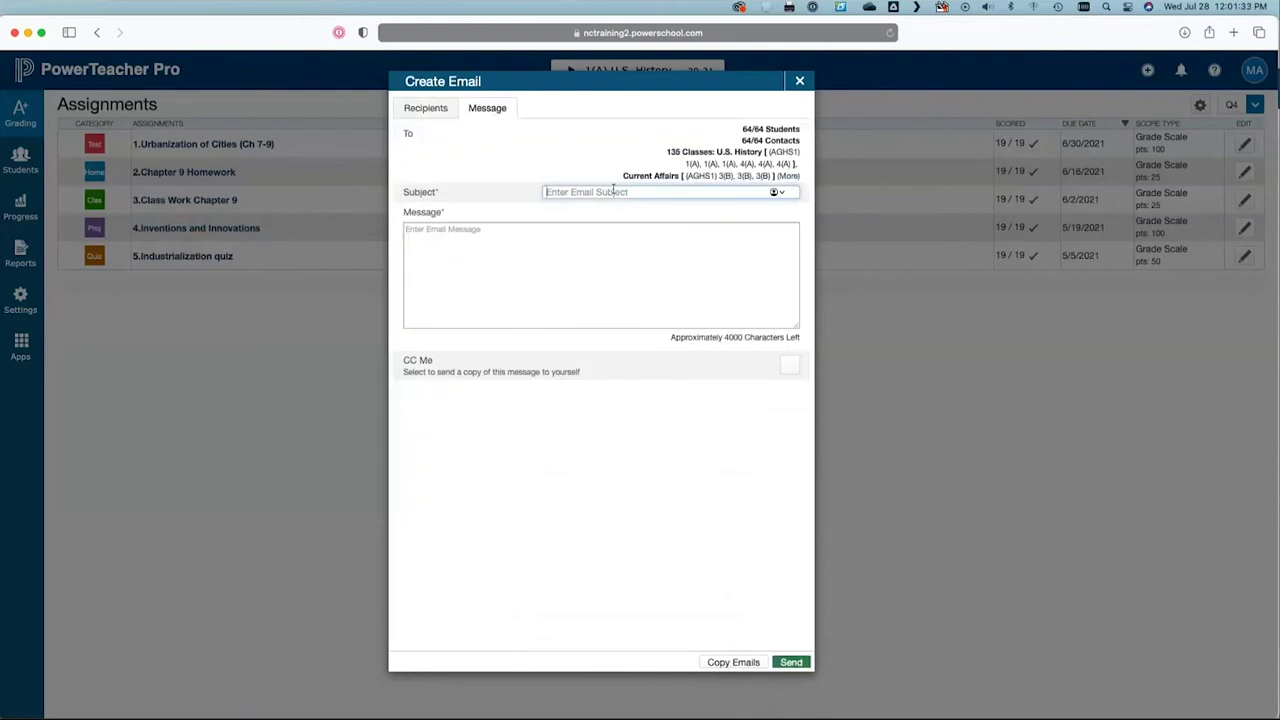
{"action": "left_click", "coordinate": [613, 191]}
{"action": "type", "text": "Test"}
{"action": "key", "text": "Tab"}
{"action": "type", "text": "H"}
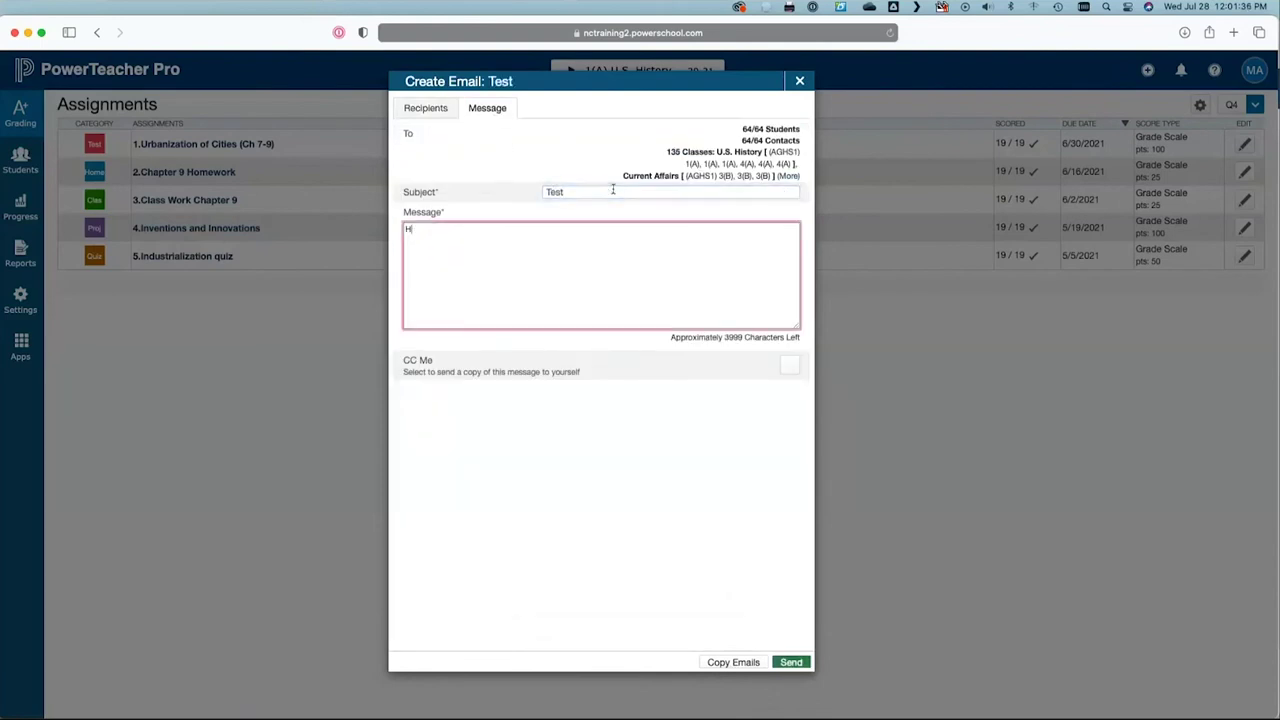
{"action": "type", "text": "ello!"}
{"action": "left_click", "coordinate": [629, 400]}
- Leave CC Me unchecked and close the email window without sending
{"action": "left_click", "coordinate": [791, 368]}
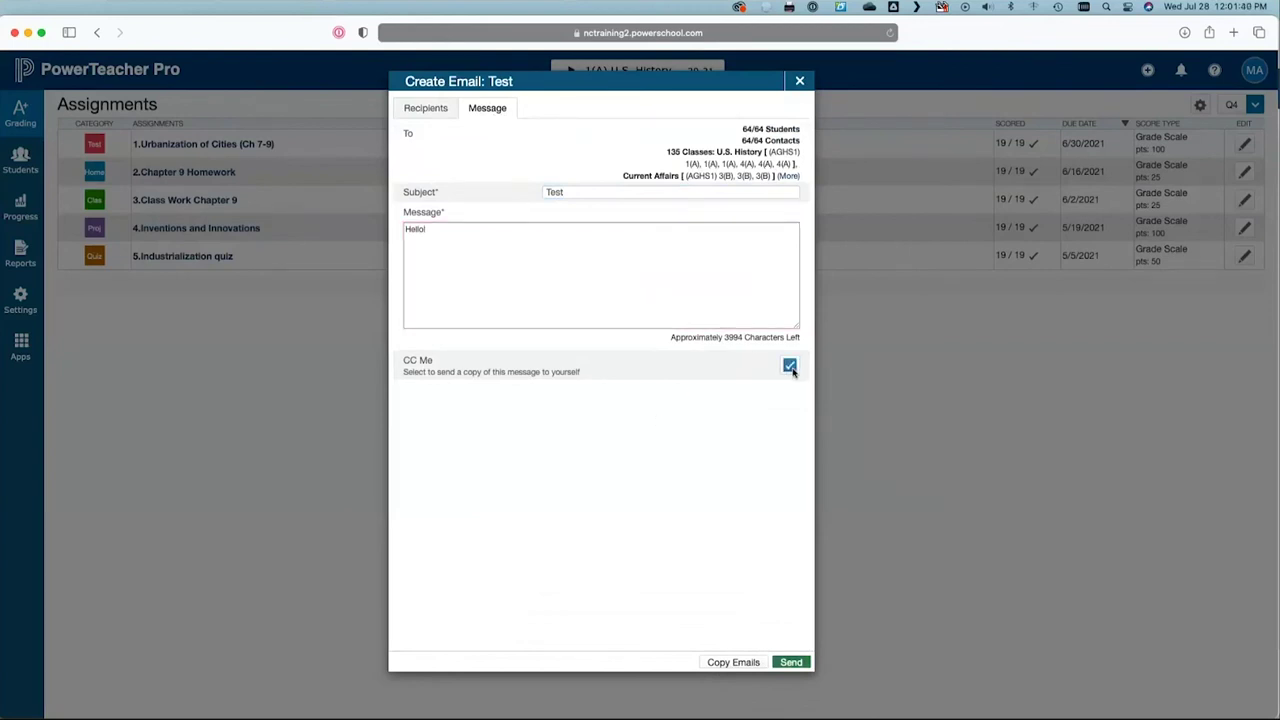
{"action": "left_click", "coordinate": [791, 368]}
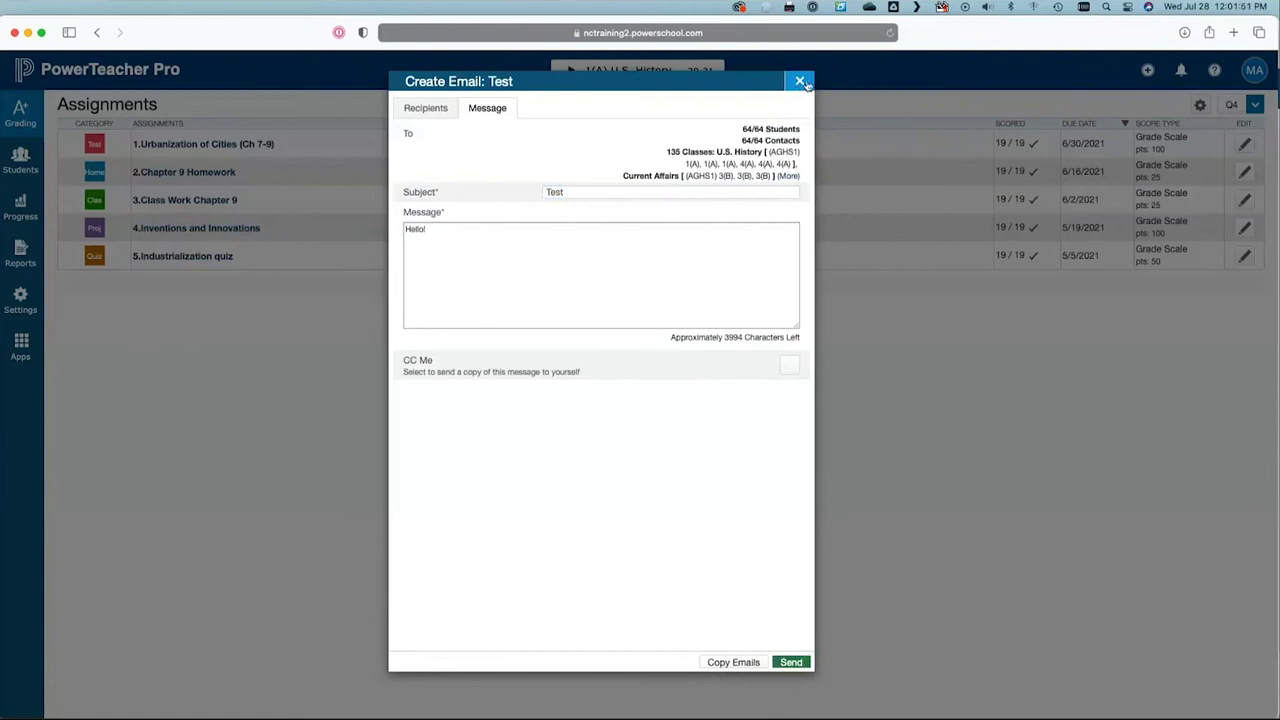
{"action": "left_click", "coordinate": [806, 83]}
{"action": "left_click", "coordinate": [808, 83]}
- Choose Discard Changes to drop the unsent email and return to the U.S. History Assignments list
{"action": "left_click", "coordinate": [720, 178]}
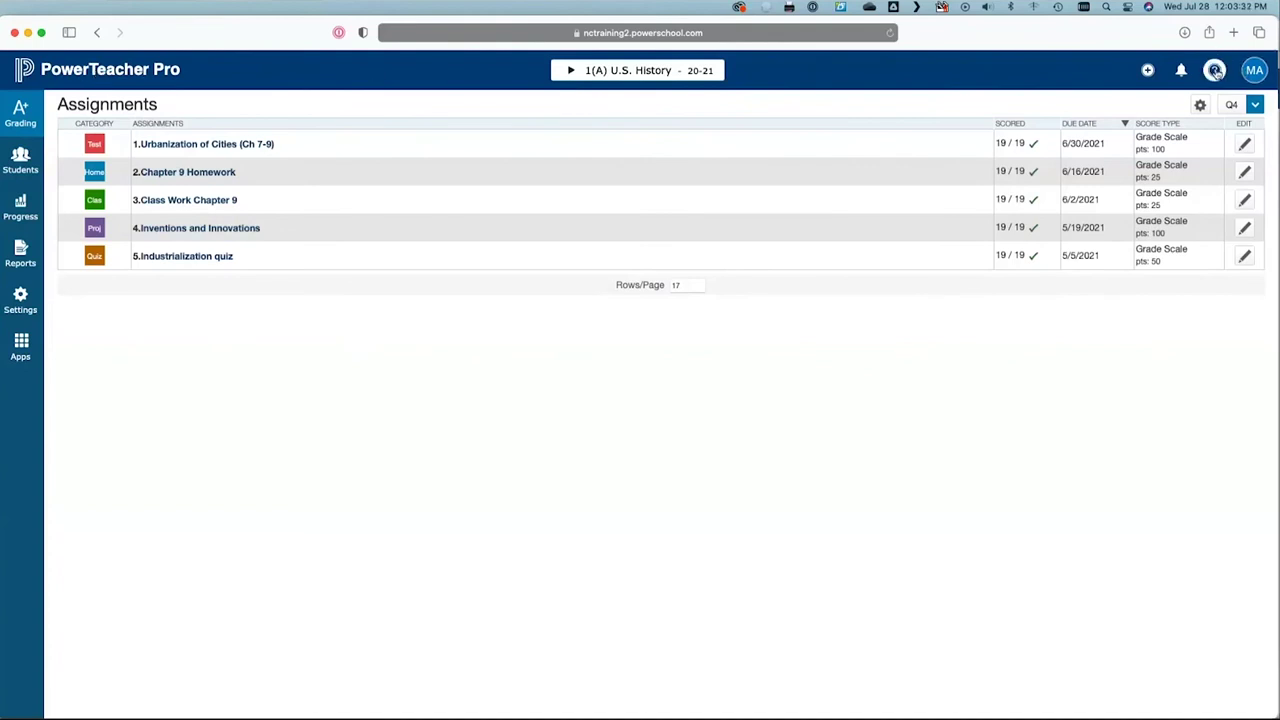
- View the What's New notes from the help menu and play the SIS 20.11 video, then close its tab
{"action": "left_click", "coordinate": [1214, 70]}
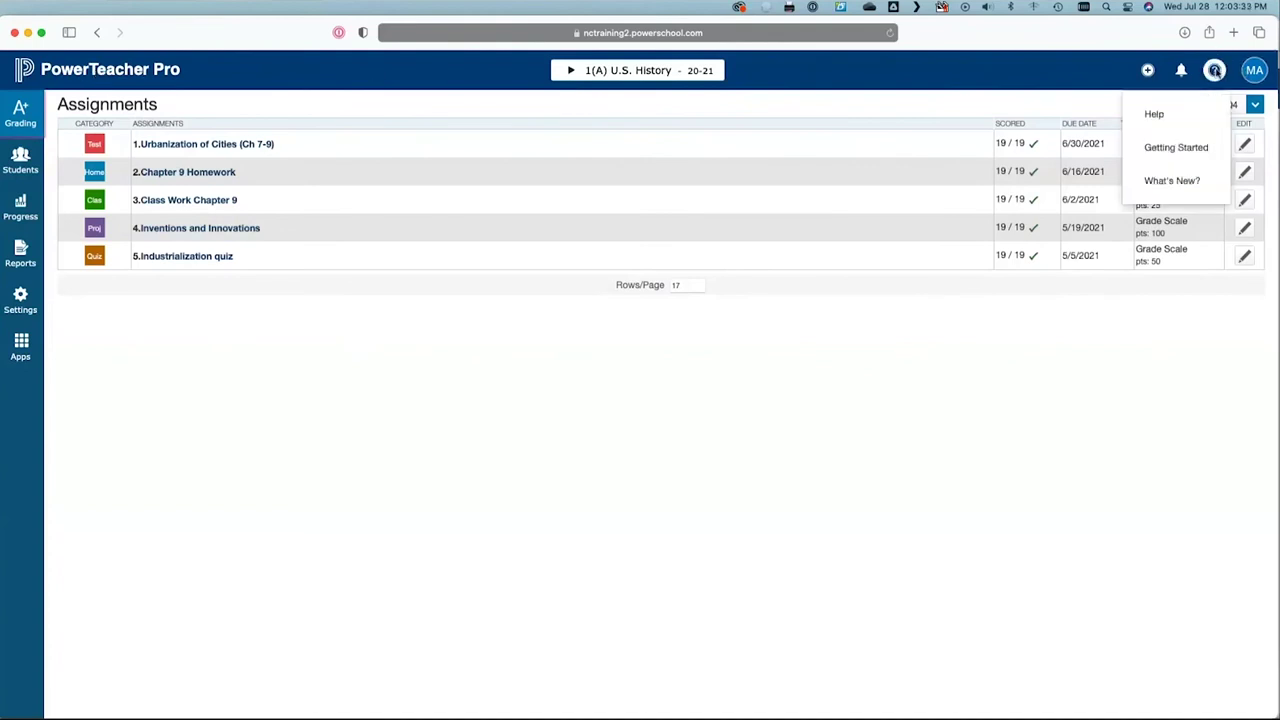
{"action": "left_click", "coordinate": [1145, 187]}
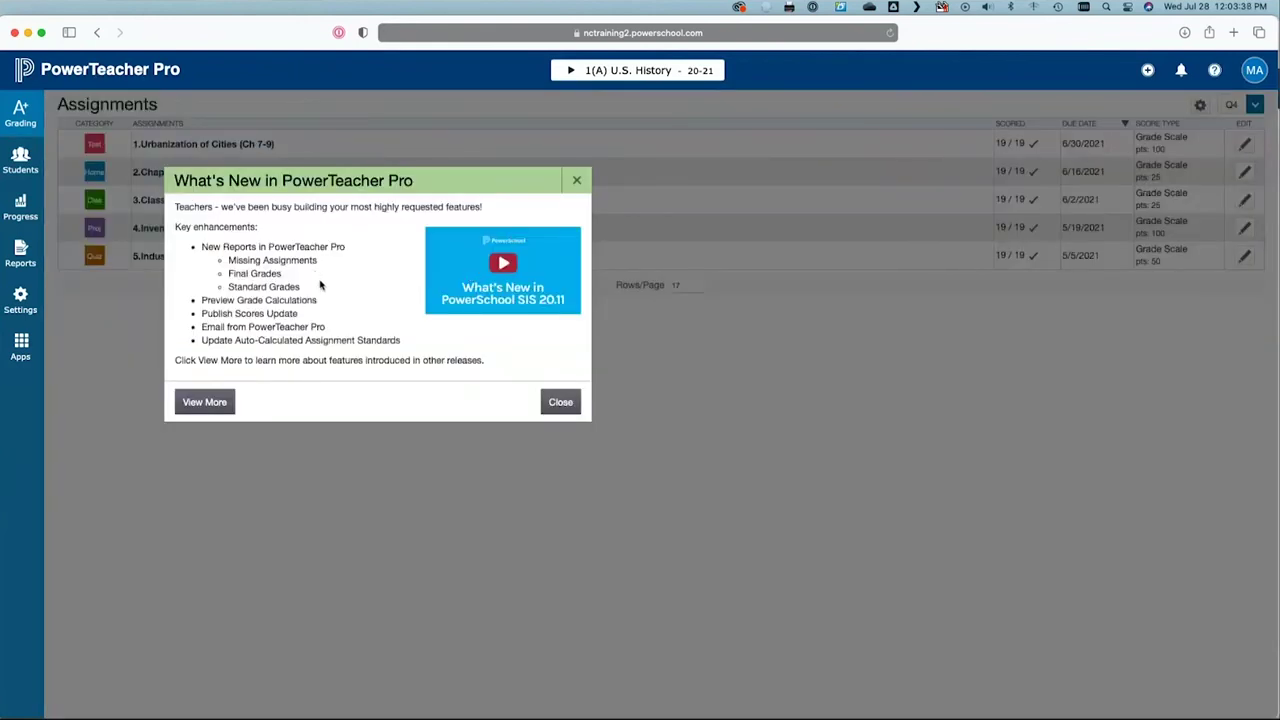
{"action": "left_click", "coordinate": [583, 189]}
{"action": "left_click", "coordinate": [1214, 70]}
{"action": "left_click", "coordinate": [1172, 181]}
{"action": "left_click", "coordinate": [507, 271]}
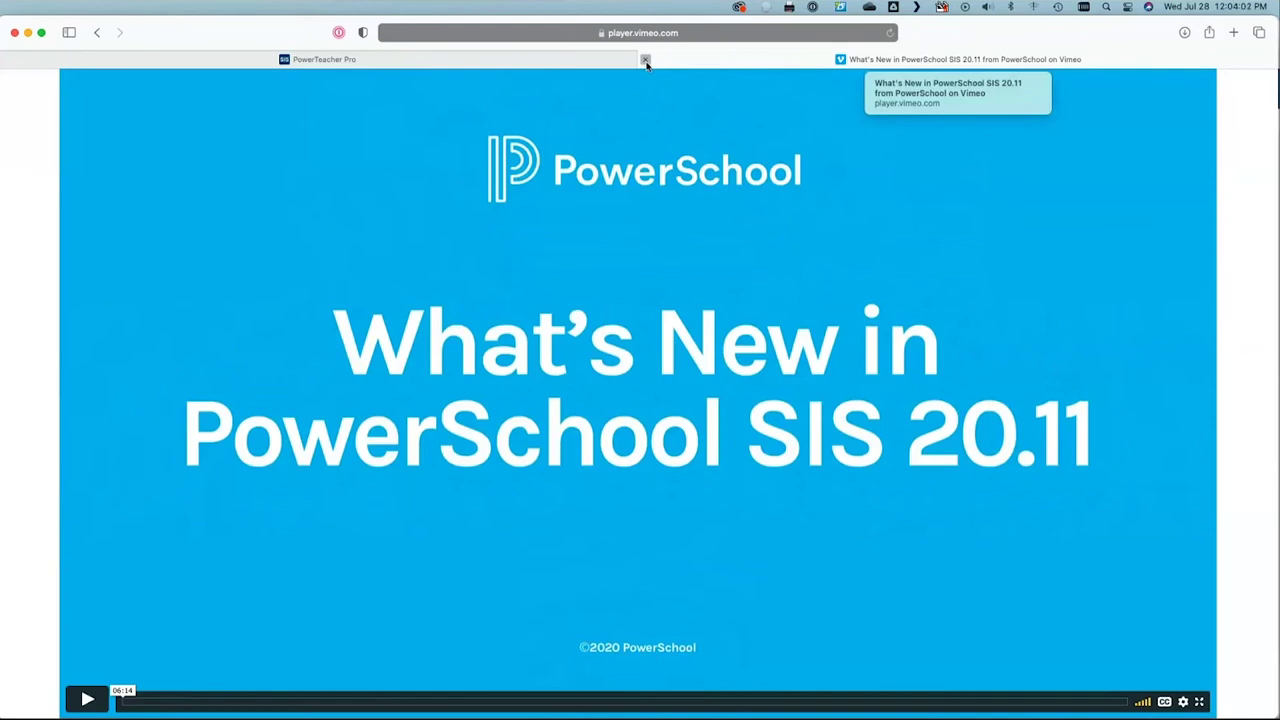
{"action": "left_click", "coordinate": [646, 62]}
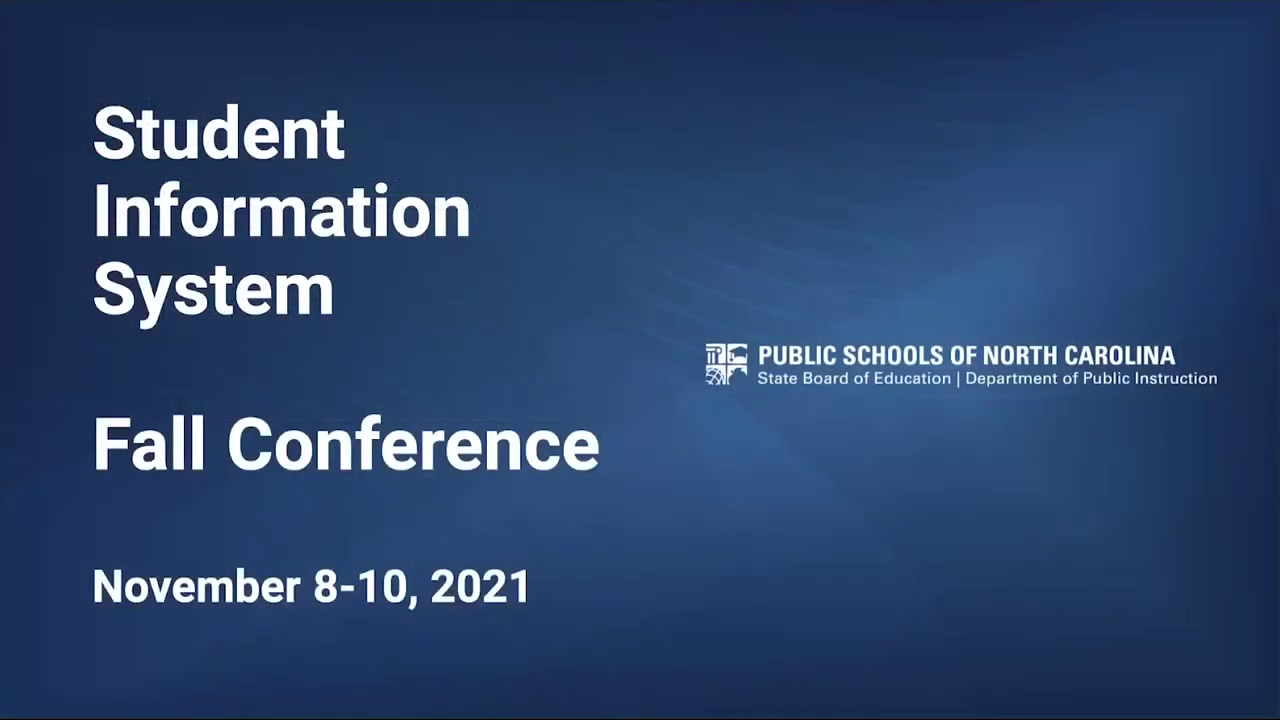